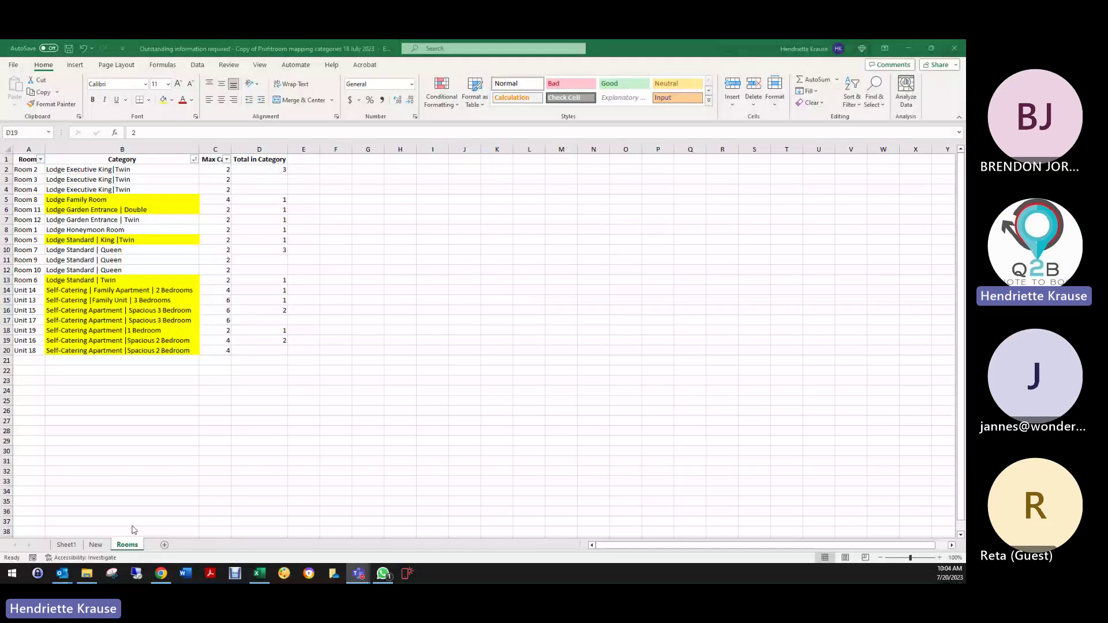
# Step: Switch to the browser's Retrieve Categories page and review the OTA room to Q2B category mappings
pyautogui.click(162, 574)
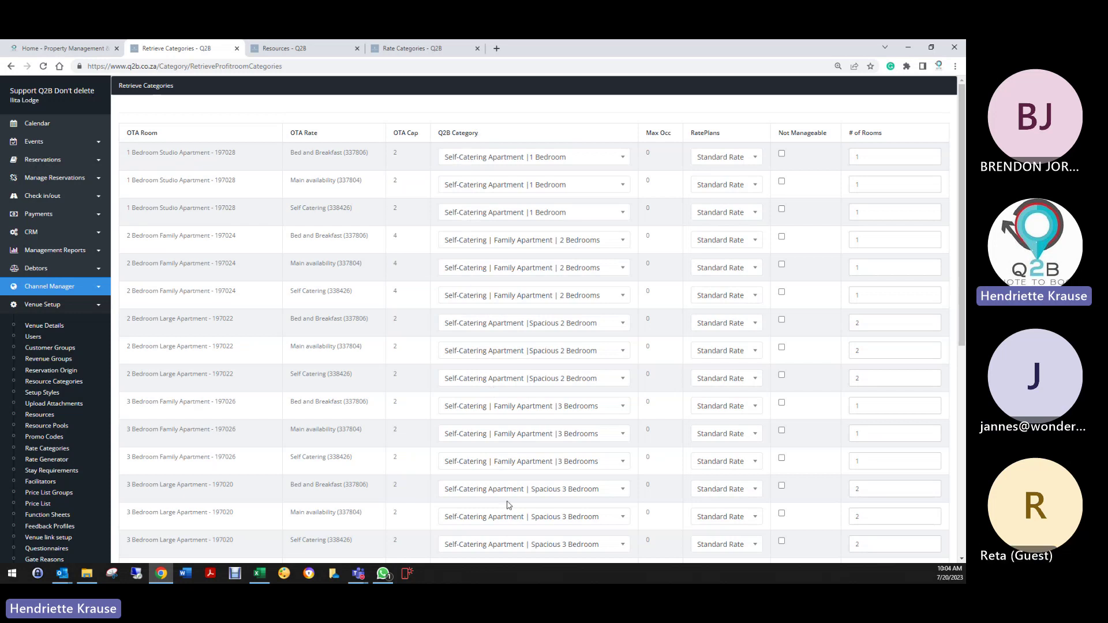
pyautogui.scroll(-6, 508, 504)
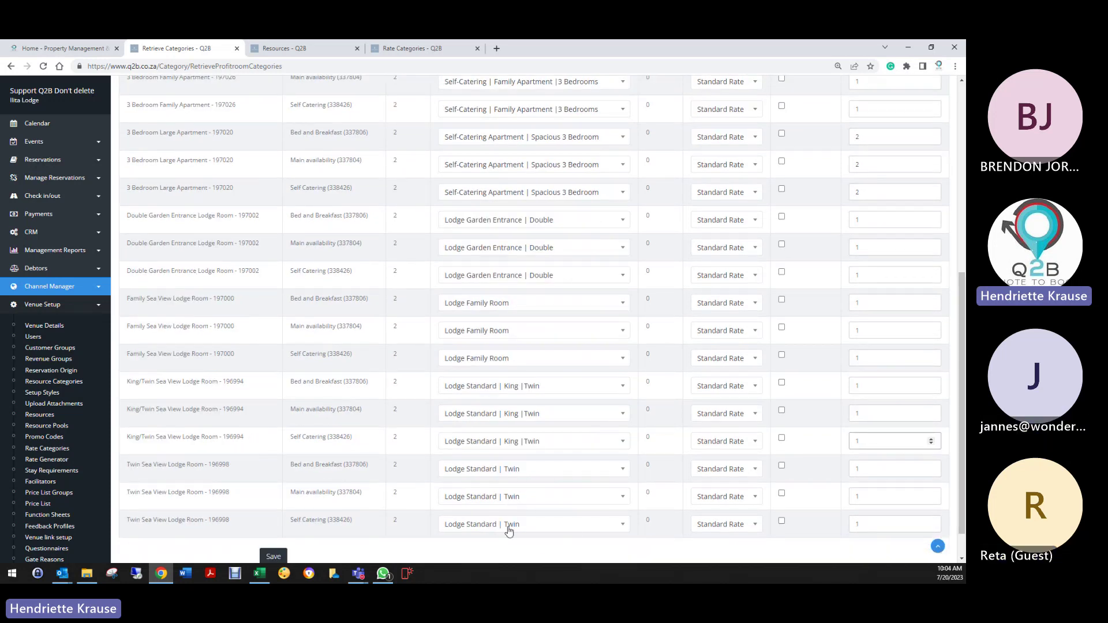
pyautogui.scroll(6, 534, 491)
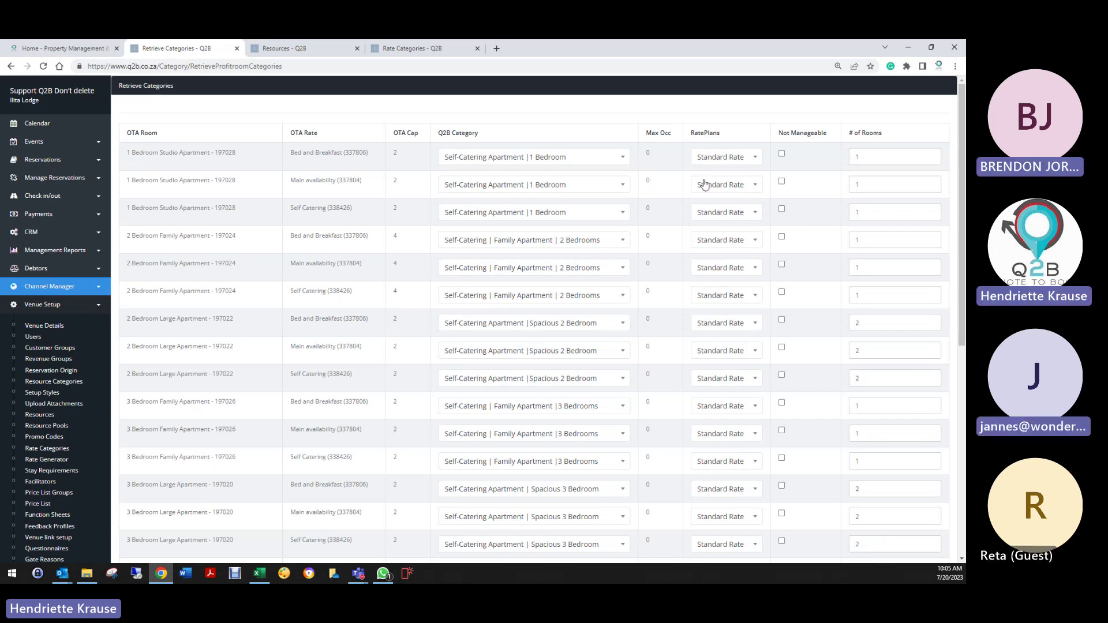
# Step: Check the rate plan options for the 1 Bedroom Studio Apartment rates, keeping Standard Rate selected for each
pyautogui.click(723, 158)
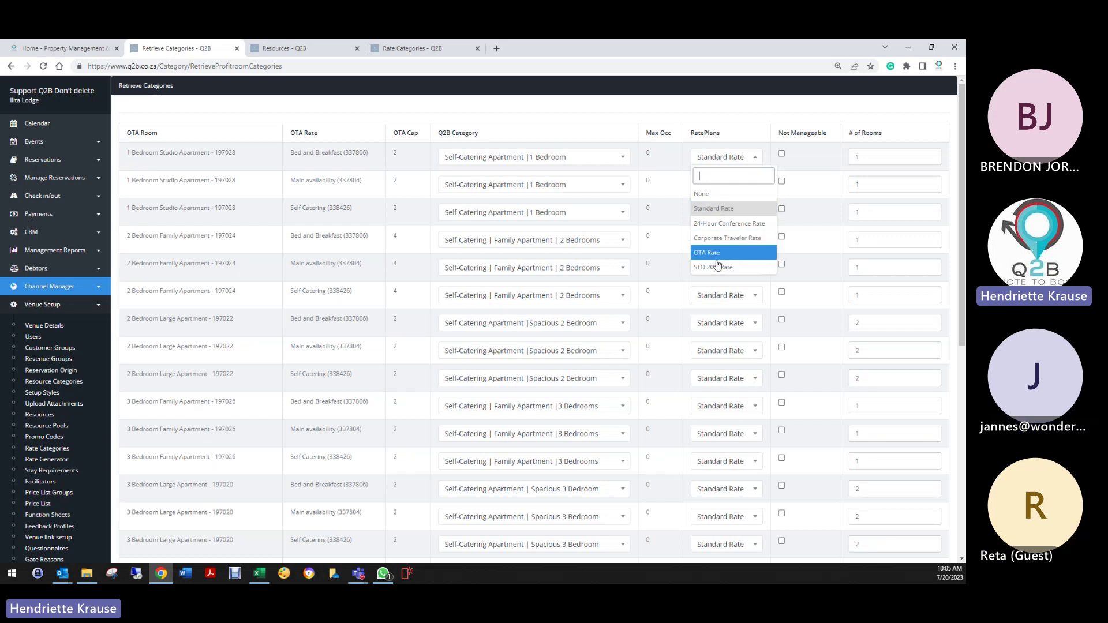
pyautogui.click(714, 210)
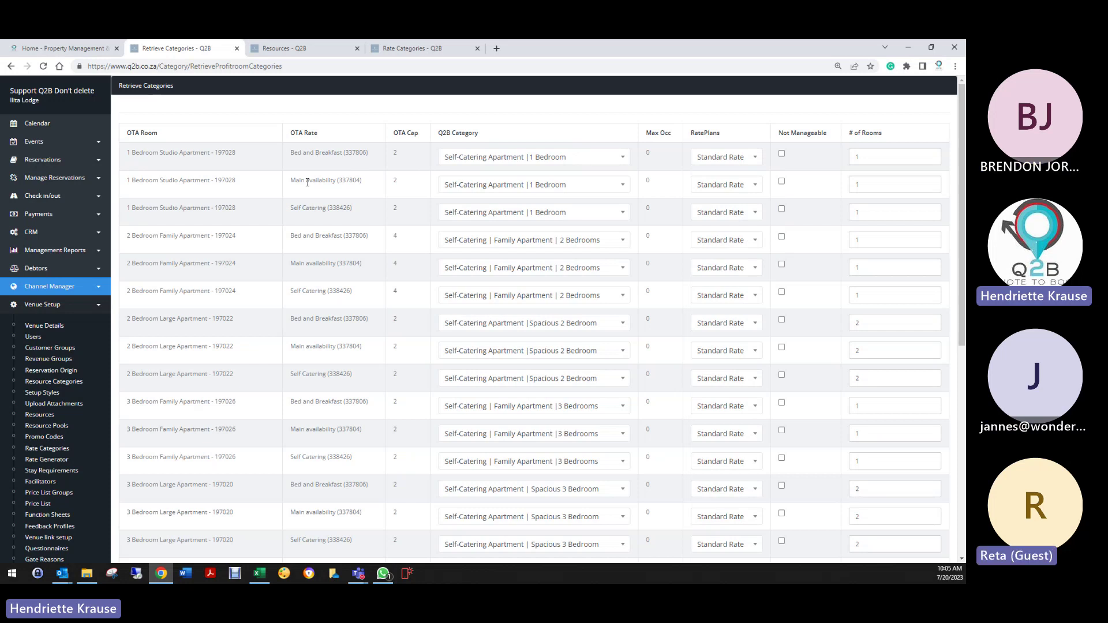
pyautogui.click(728, 160)
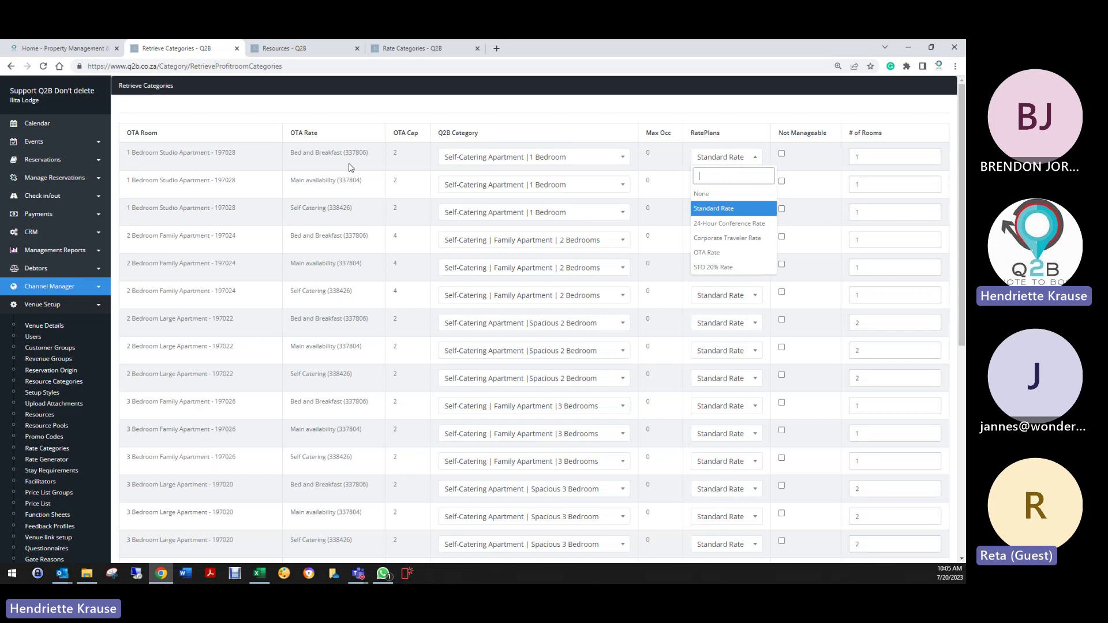
pyautogui.click(719, 209)
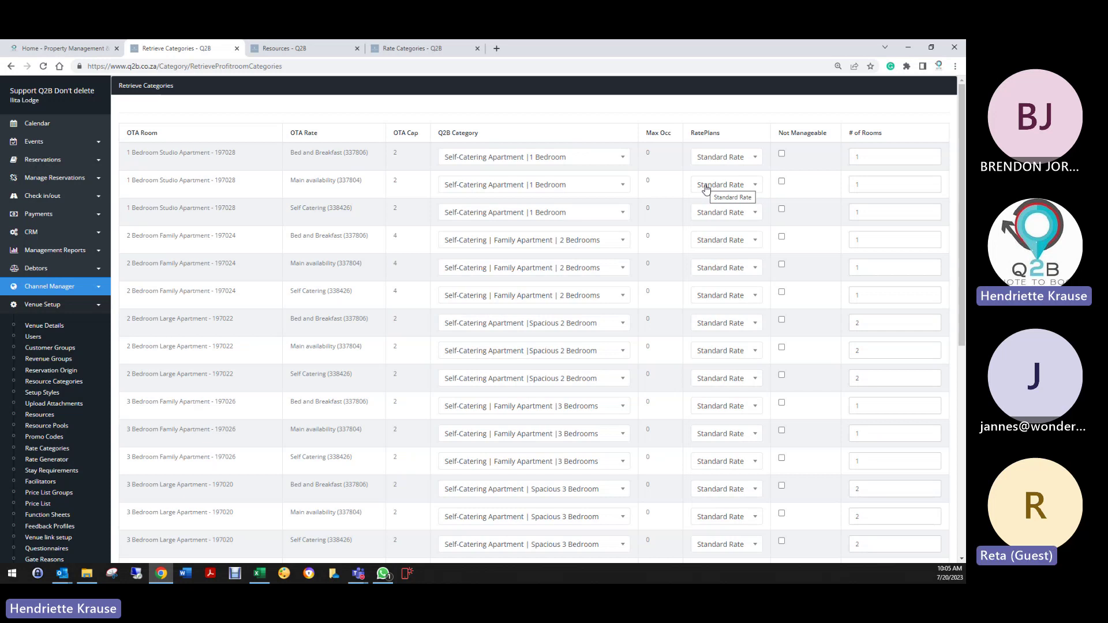
pyautogui.click(712, 213)
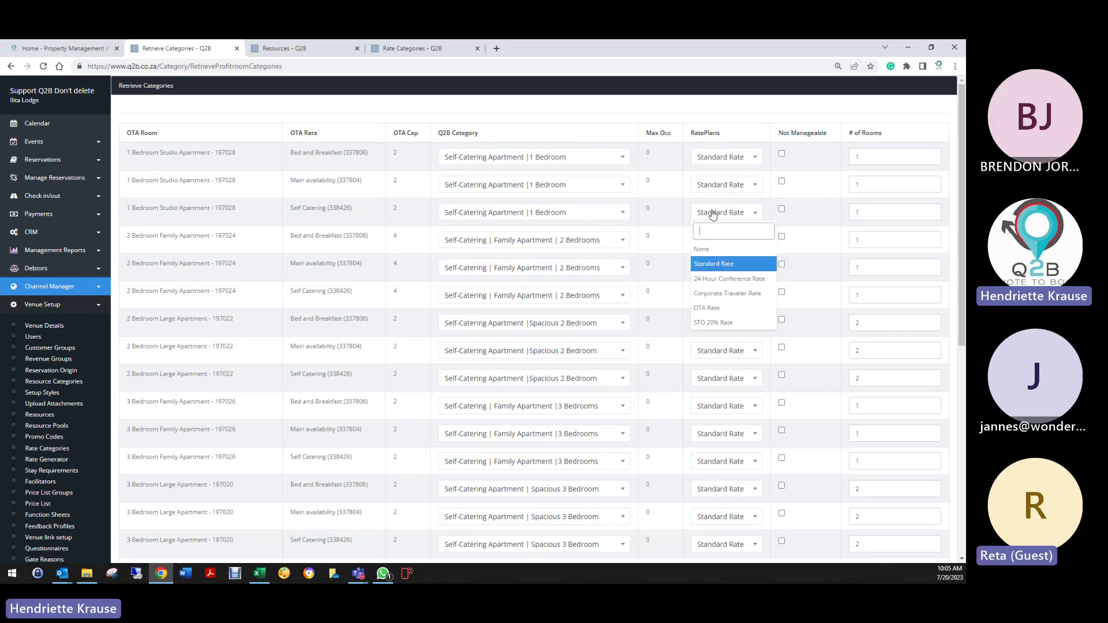
pyautogui.click(720, 273)
pyautogui.click(710, 212)
pyautogui.click(721, 269)
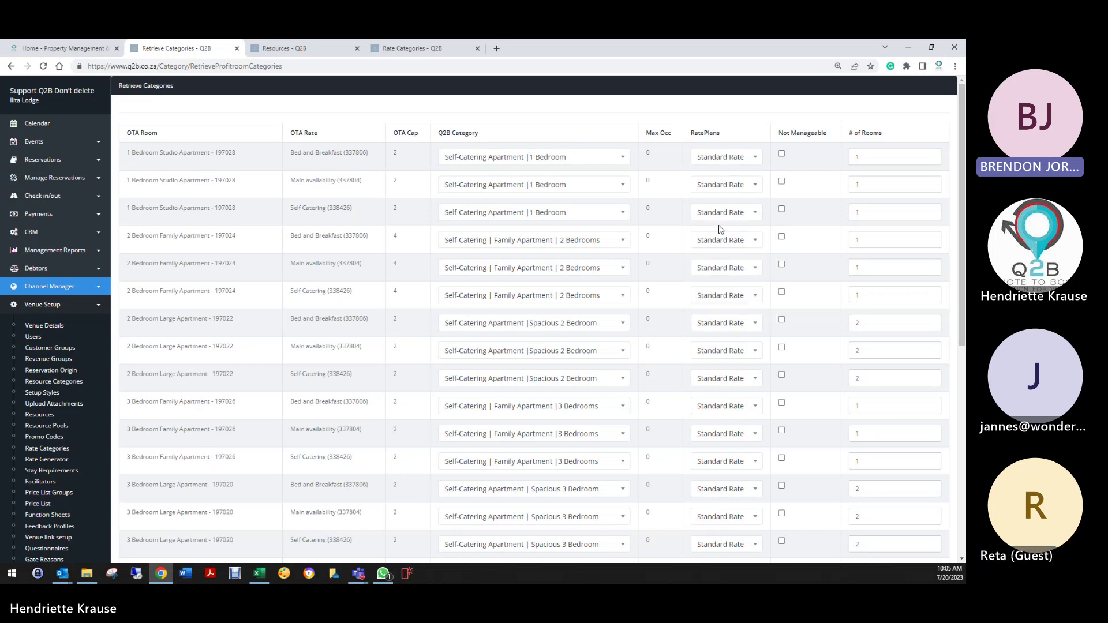
pyautogui.click(718, 191)
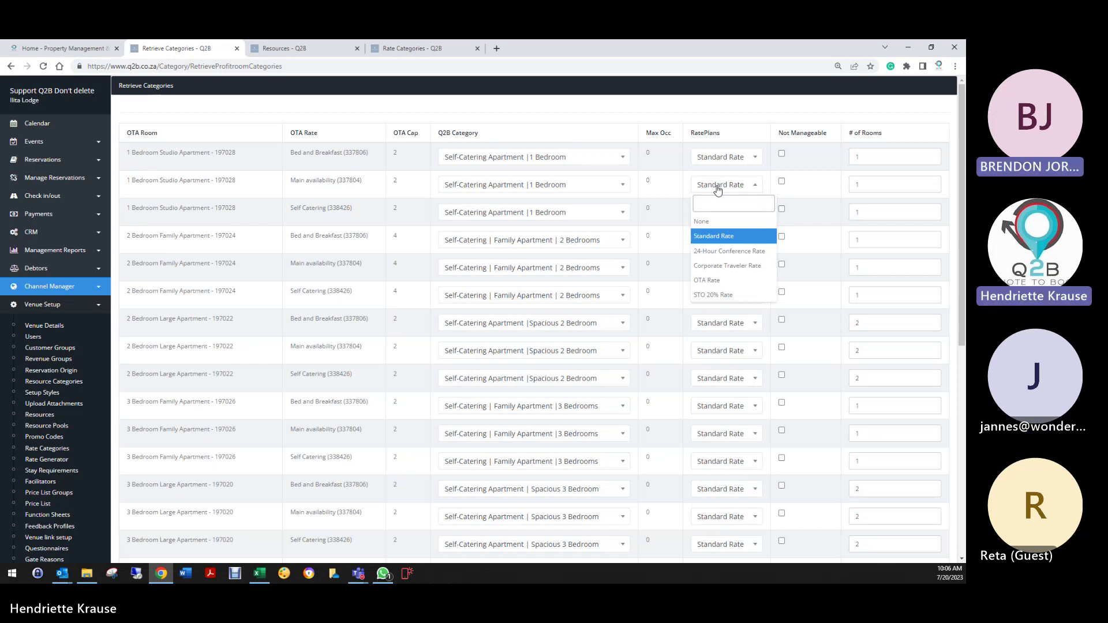
pyautogui.click(718, 237)
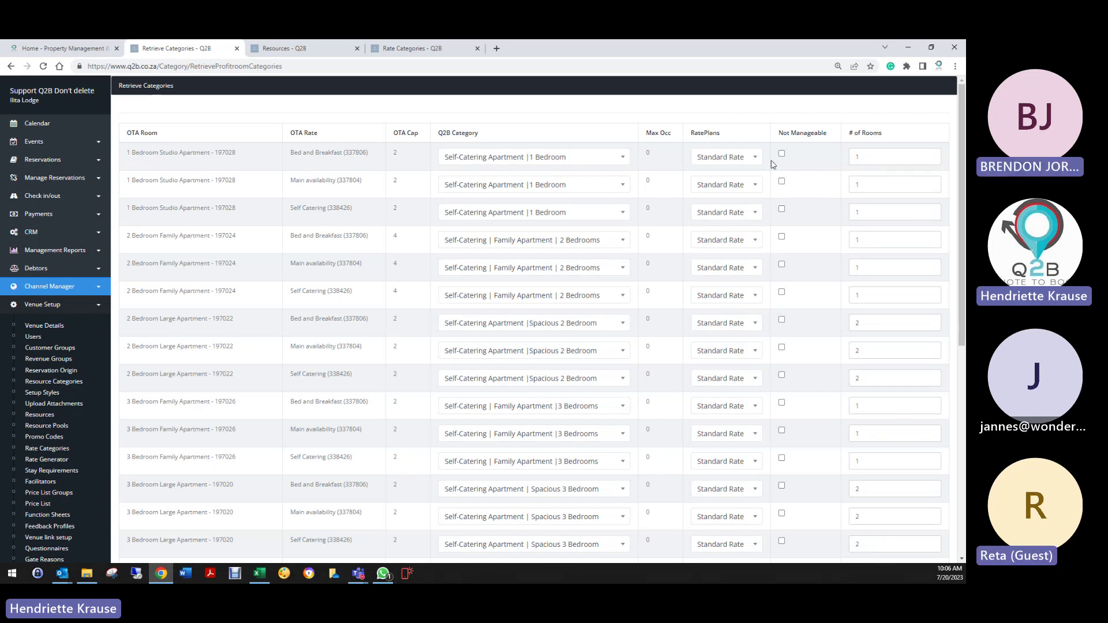
pyautogui.scroll(-3, 750, 375)
pyautogui.scroll(3, 562, 402)
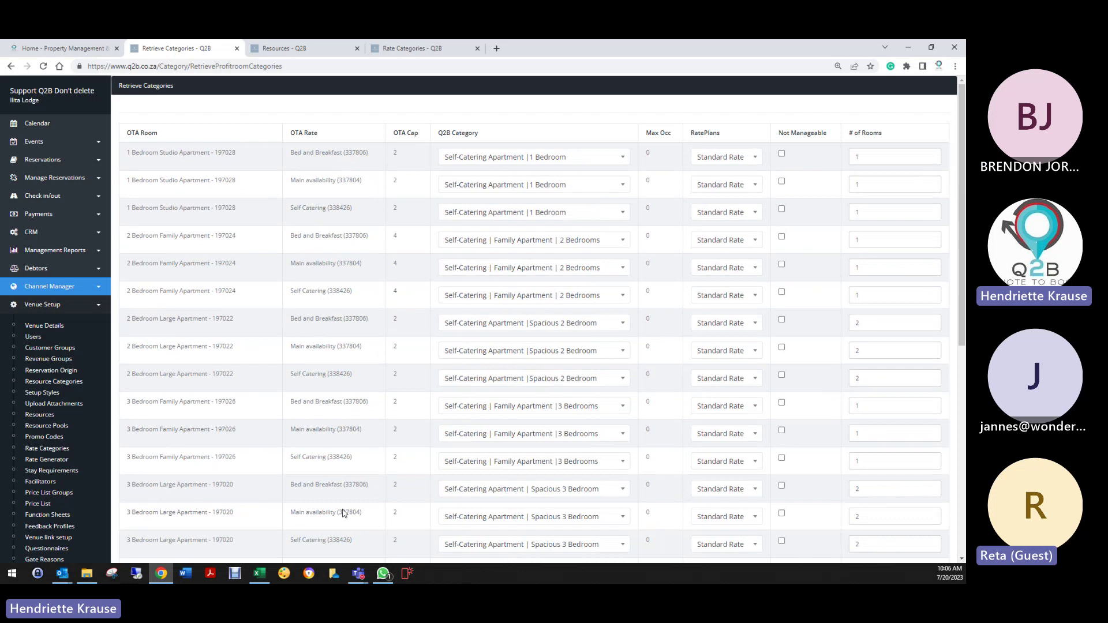
# Step: View the Resources page, switch to the Excel workbook, and inspect the King/Twin Sea View Lodge Room's Q2B categories on the New sheet
pyautogui.click(283, 48)
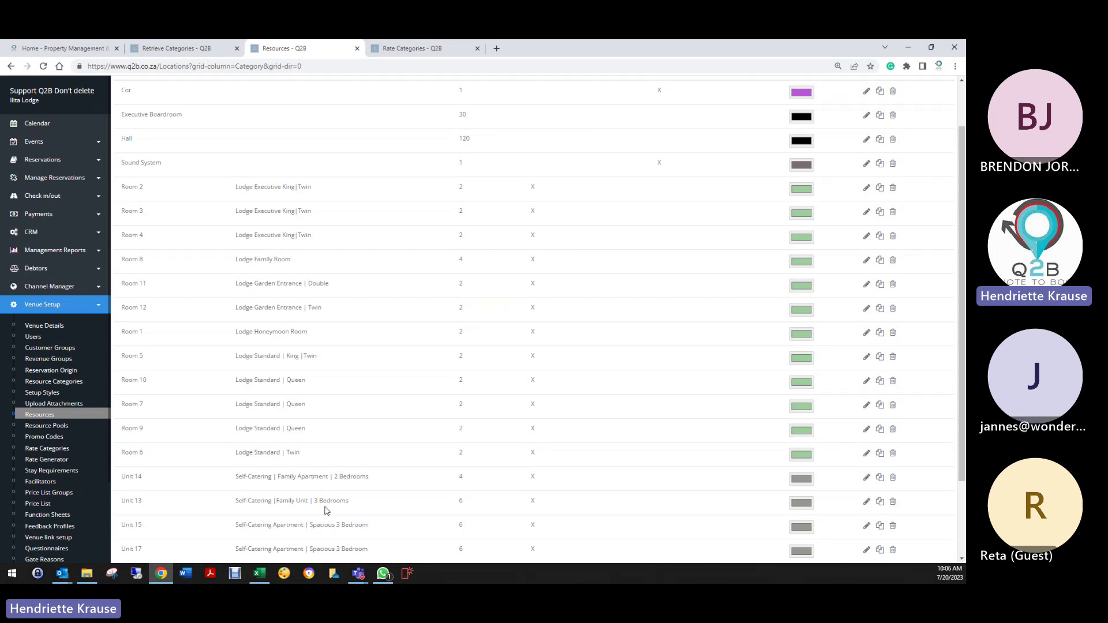
pyautogui.click(260, 575)
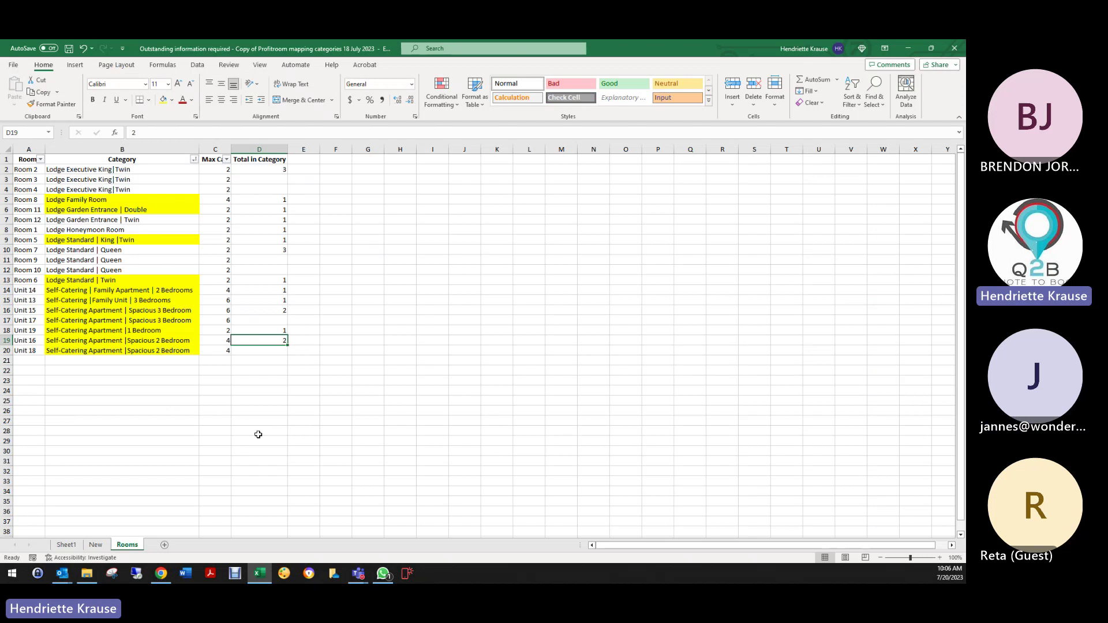
pyautogui.click(97, 546)
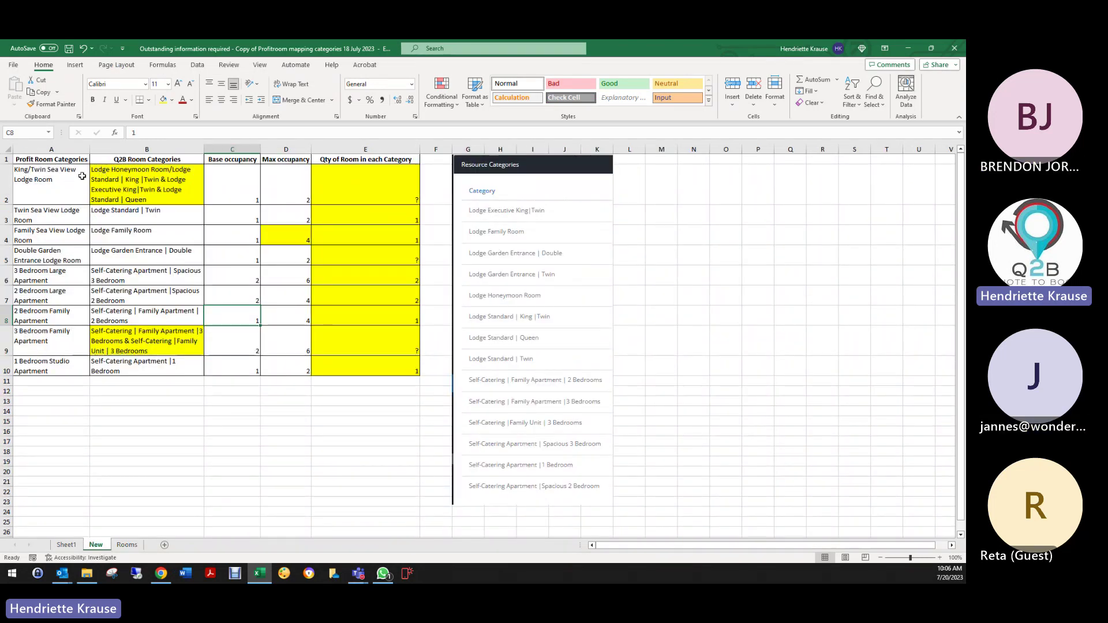
pyautogui.click(113, 180)
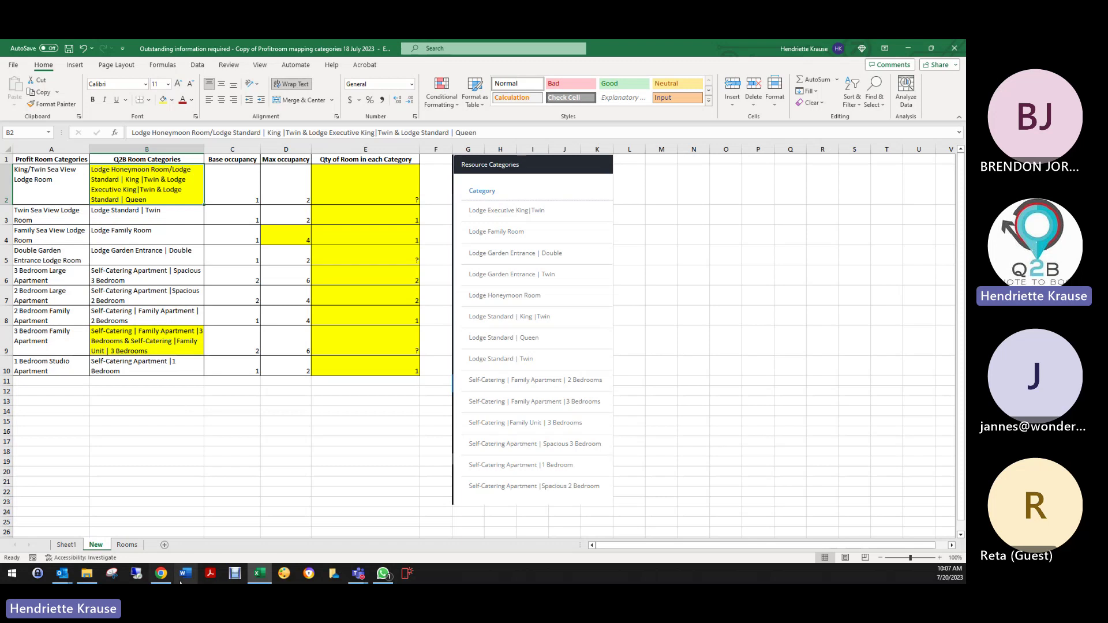
# Step: Return to the browser's Retrieve Categories page and check the Q2B category choice for the first 1 Bedroom Studio Apartment rate
pyautogui.click(161, 573)
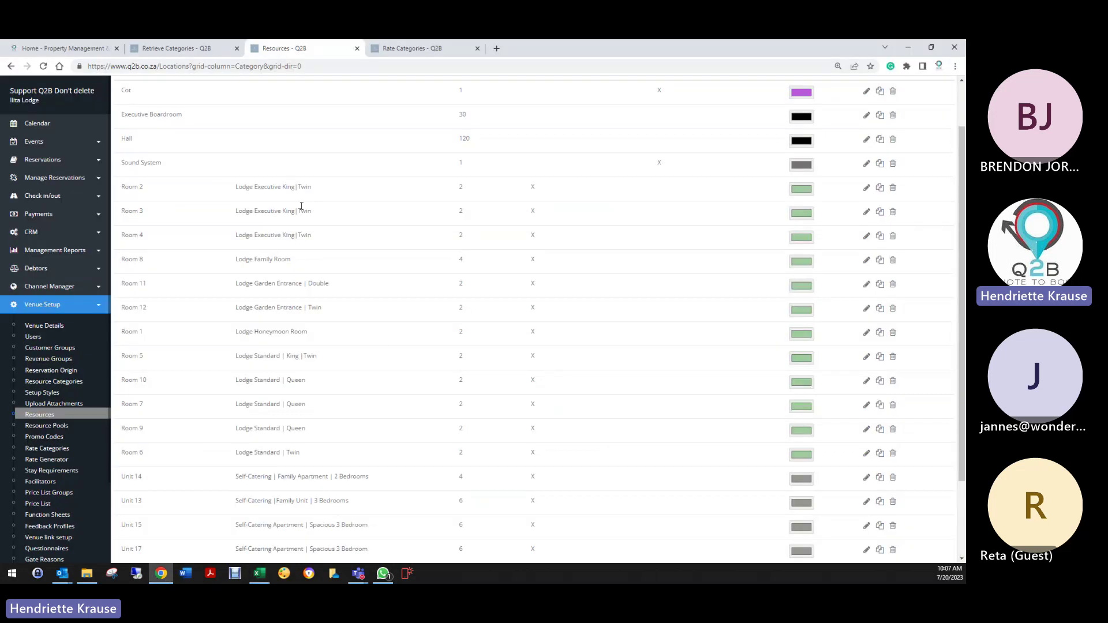
pyautogui.click(180, 50)
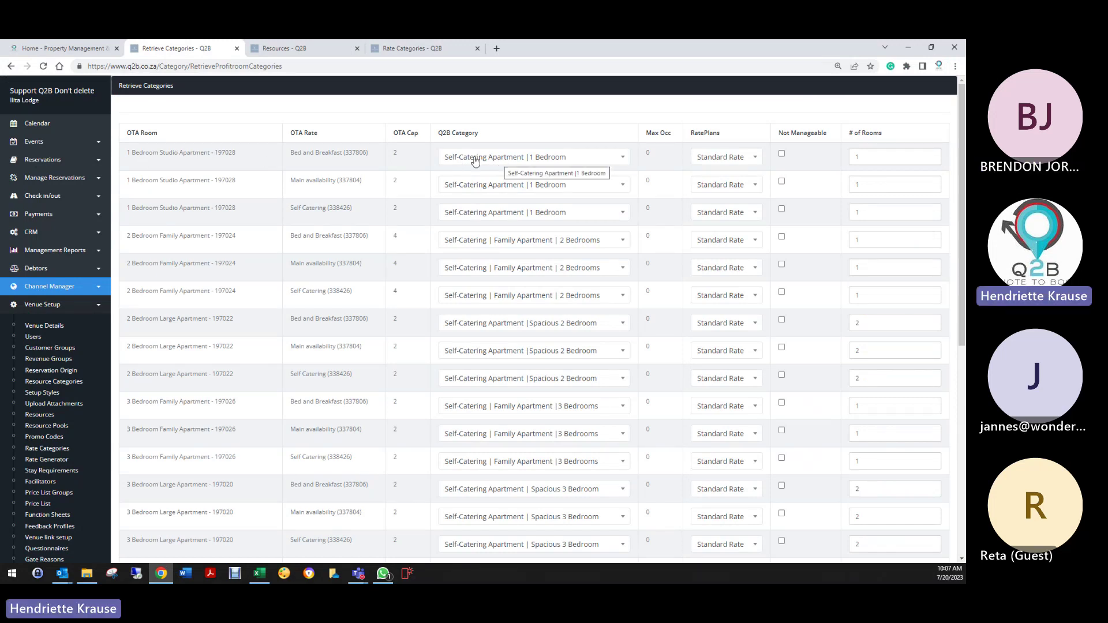
pyautogui.click(500, 160)
pyautogui.click(495, 240)
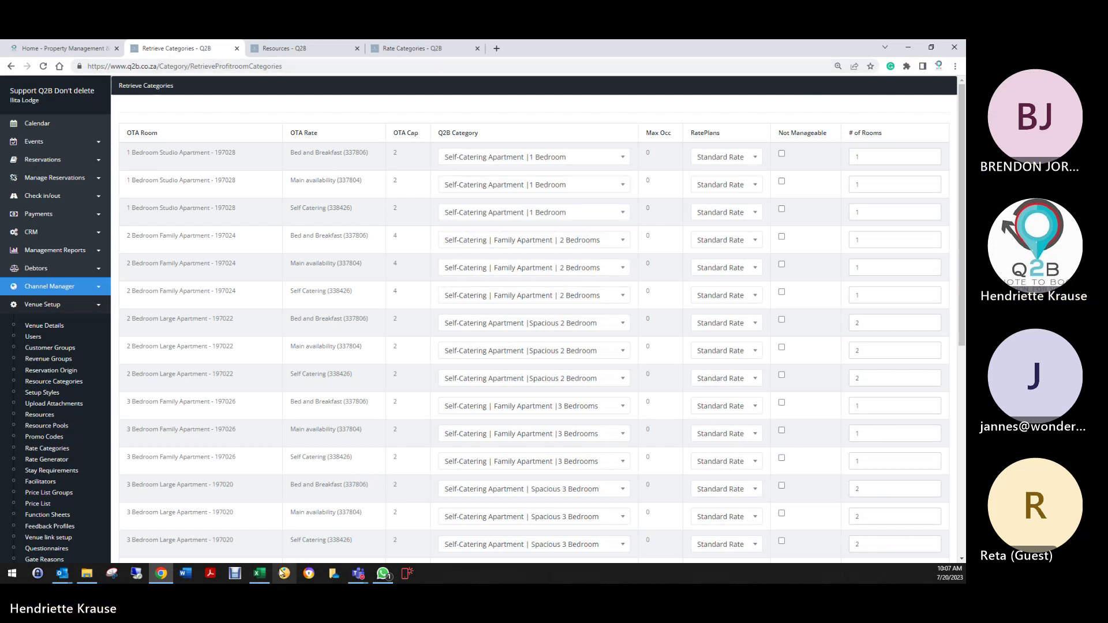
# Step: Switch to the Excel workbook's Rooms sheet and check the capacity and category total for the Lodge Executive King|Twin rooms
pyautogui.moveTo(263, 575)
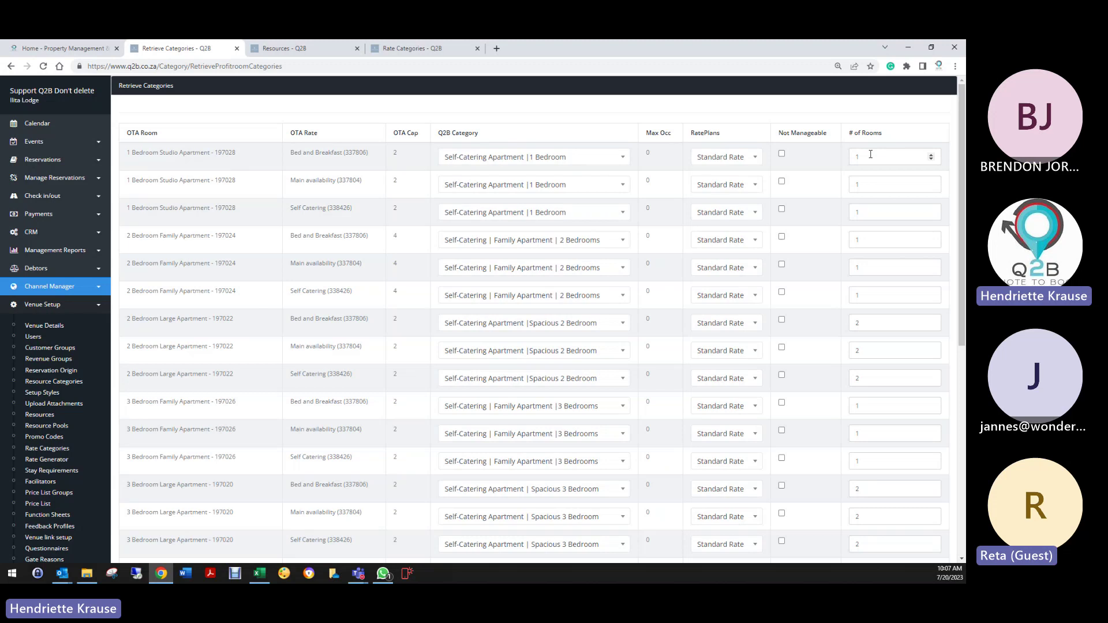
pyautogui.click(260, 573)
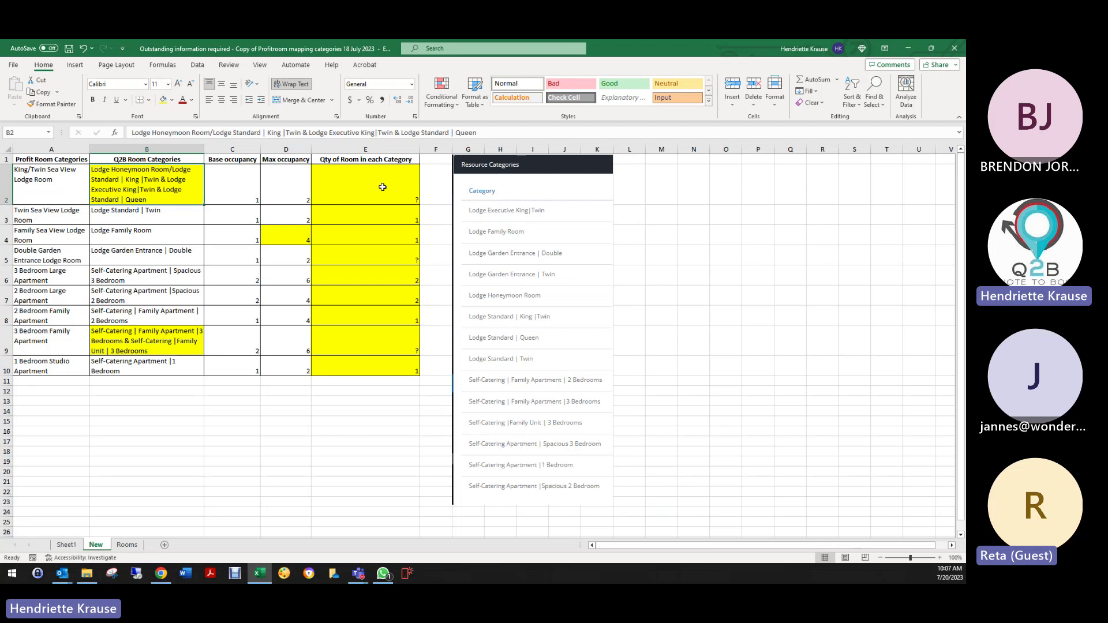
pyautogui.click(127, 544)
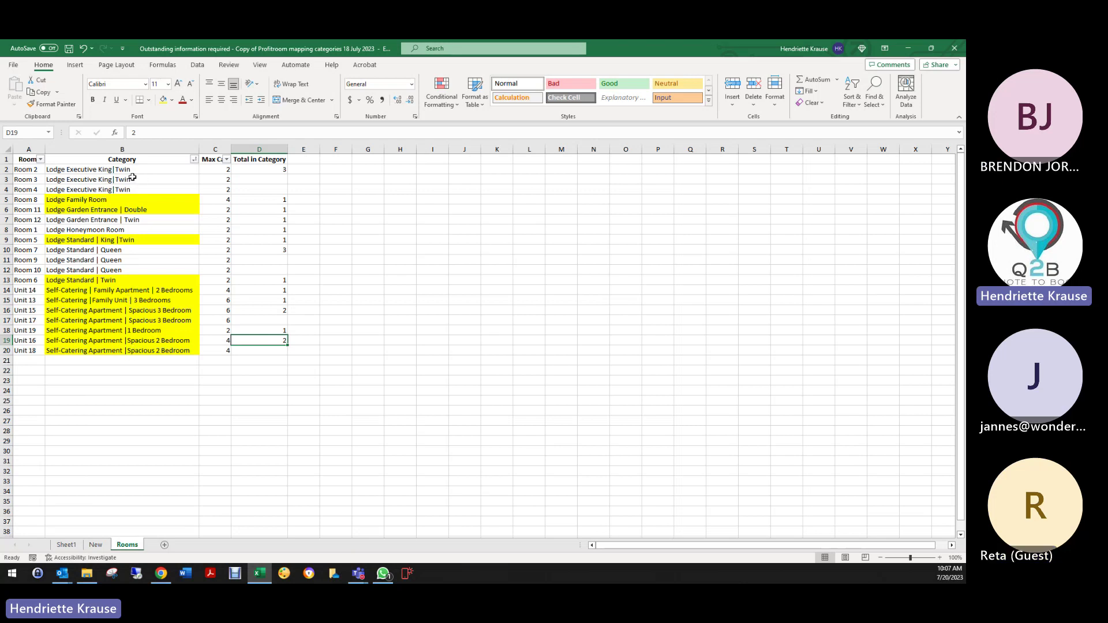
pyautogui.click(223, 170)
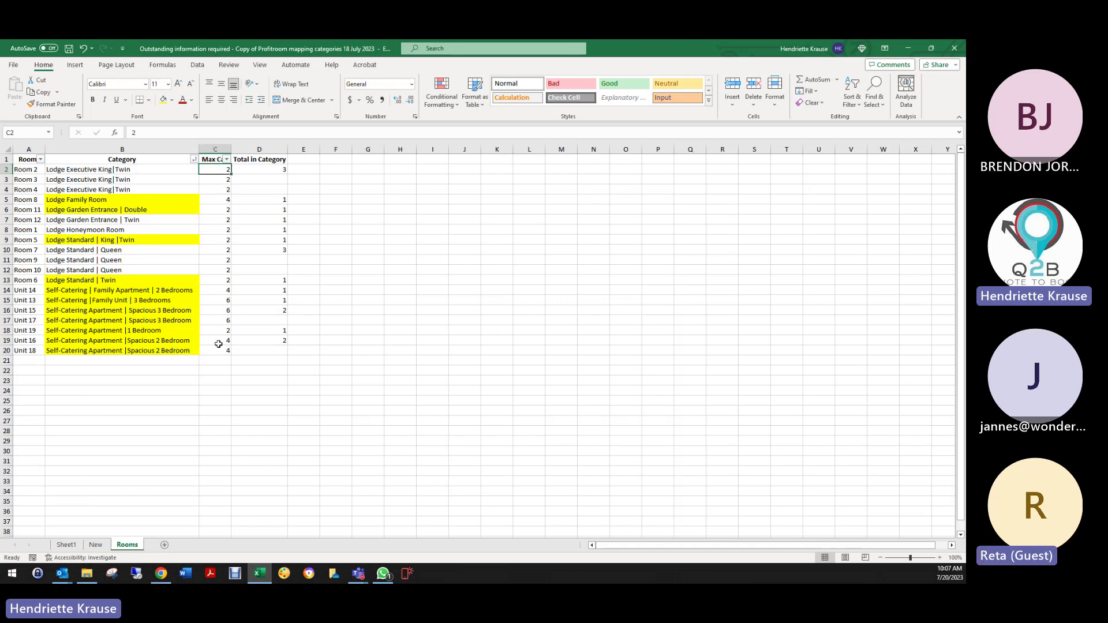
pyautogui.click(260, 169)
pyautogui.moveTo(121, 172); pyautogui.dragTo(122, 191)
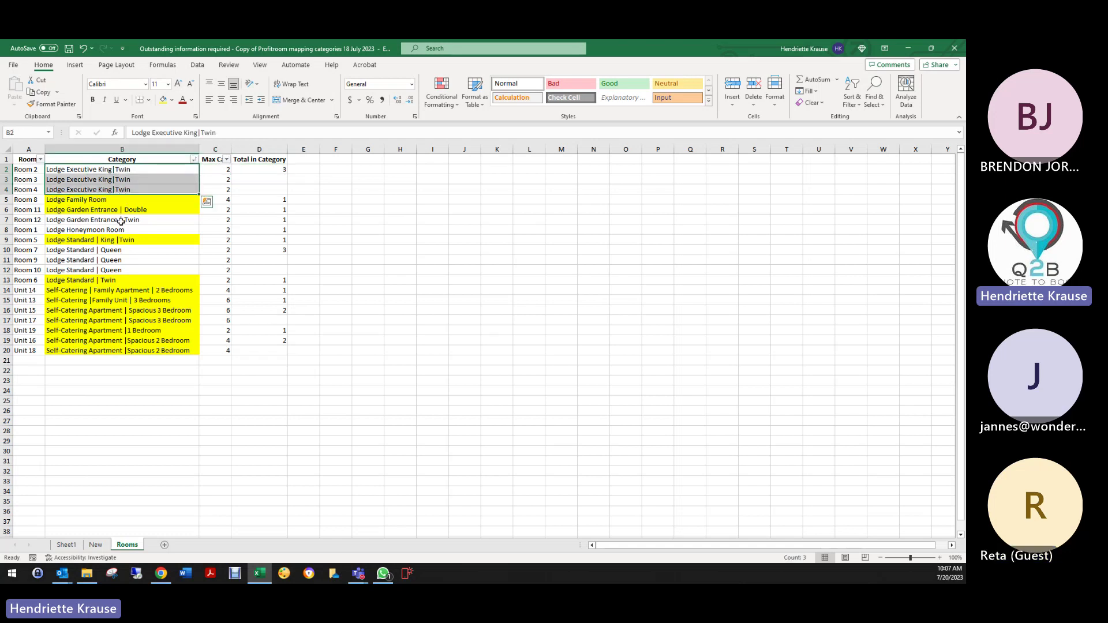
# Step: Check the Total in Category figures for the remaining lodge rooms and the self-catering units on the Rooms sheet
pyautogui.click(260, 208)
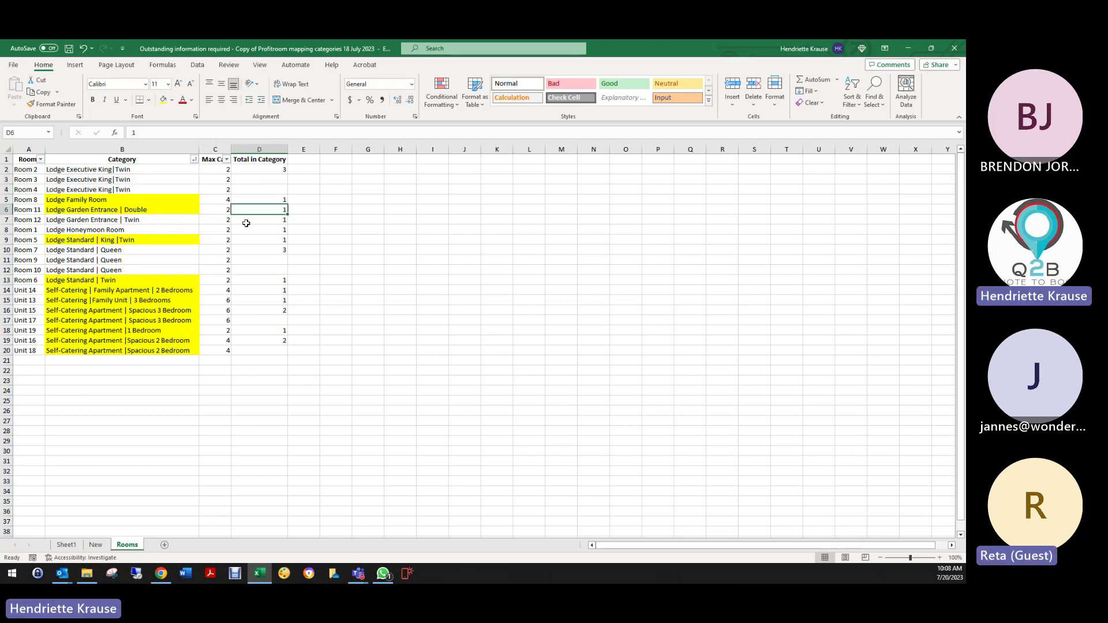
pyautogui.click(255, 230)
pyautogui.click(259, 240)
pyautogui.moveTo(259, 250); pyautogui.dragTo(260, 275)
pyautogui.click(260, 281)
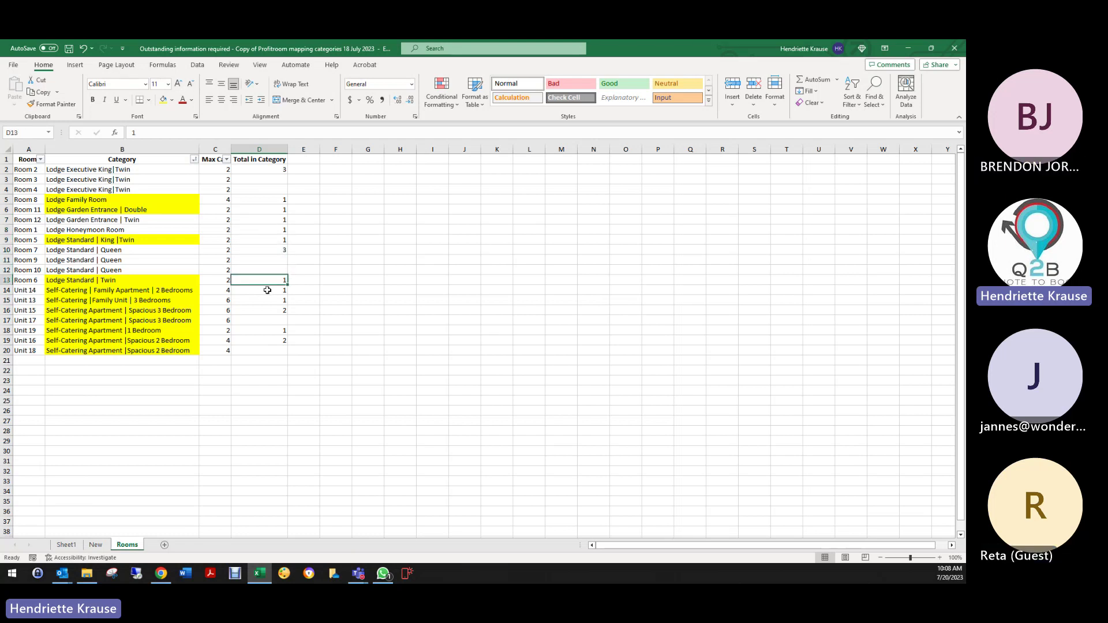
pyautogui.click(267, 290)
pyautogui.click(271, 301)
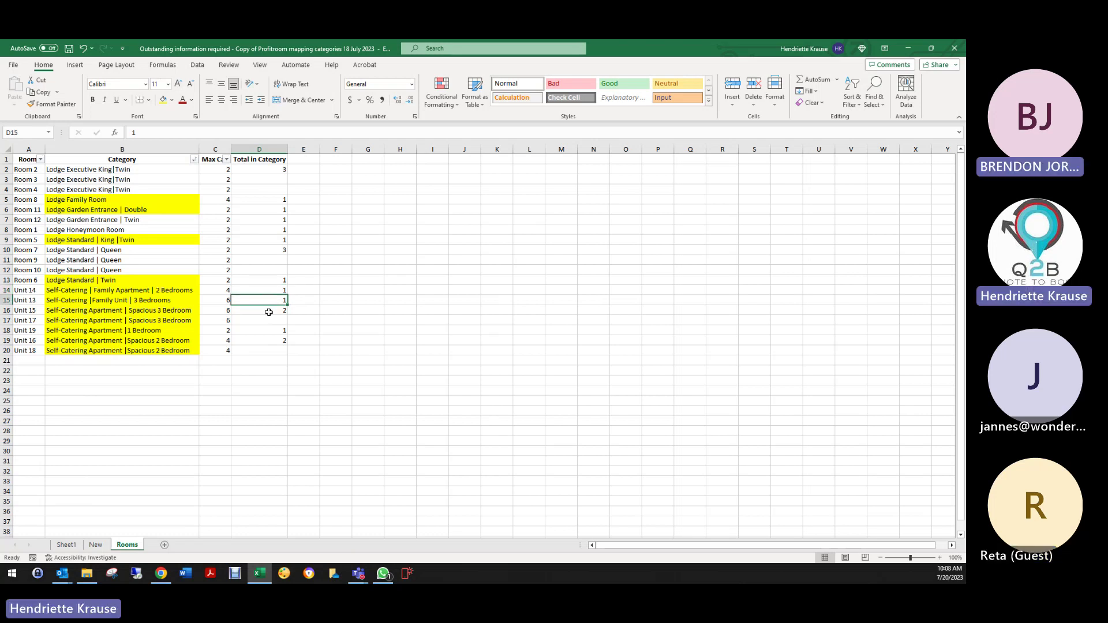
pyautogui.click(267, 311)
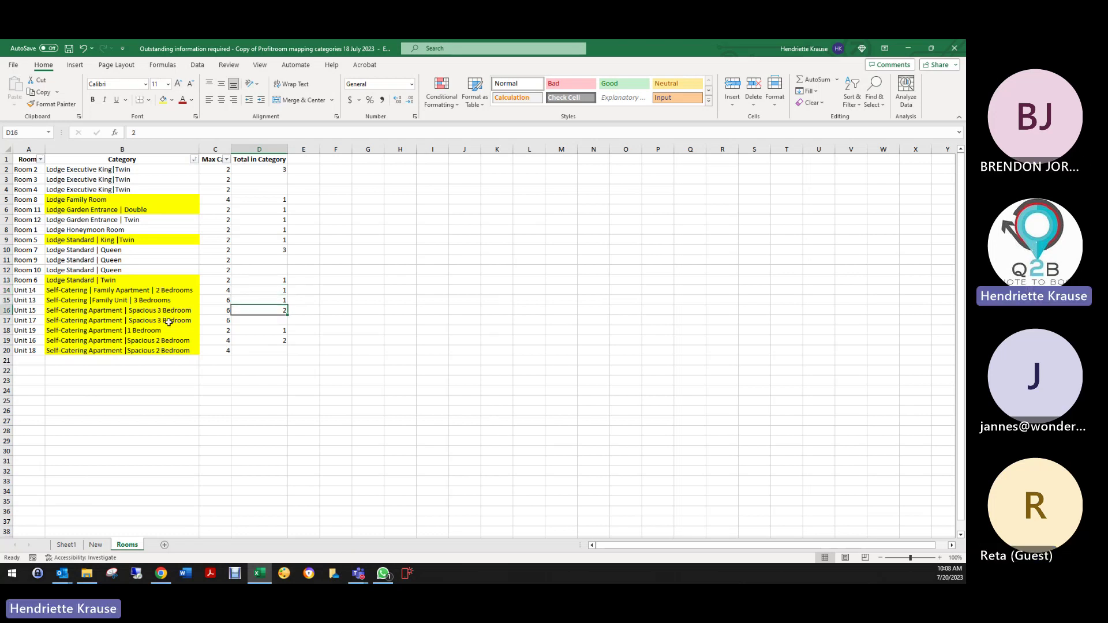
pyautogui.click(269, 331)
pyautogui.click(269, 341)
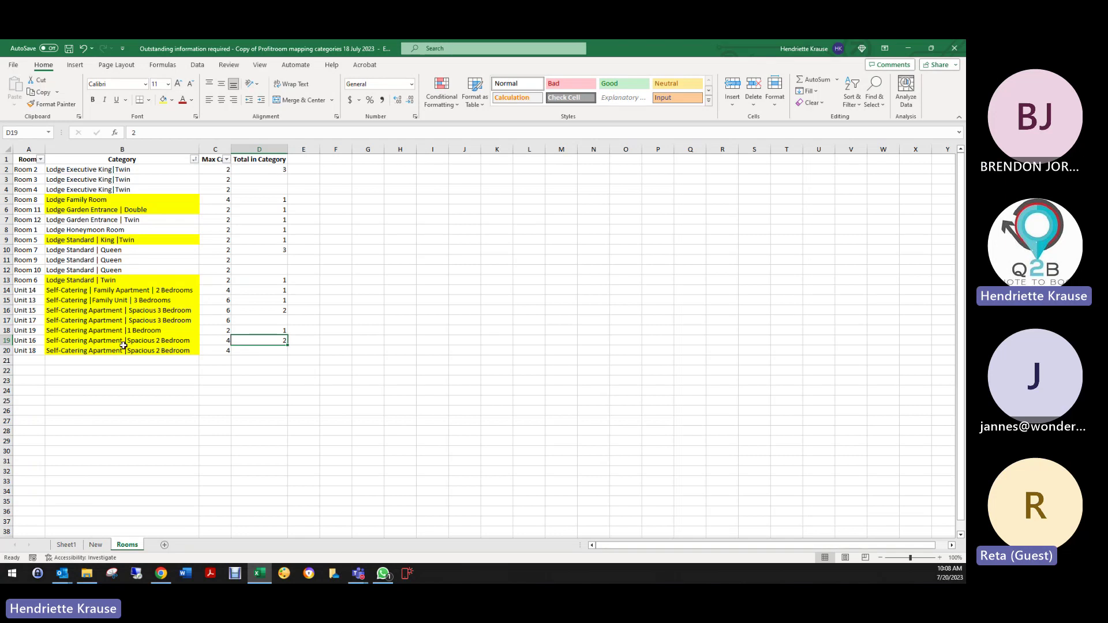
# Step: Return to the browser's Retrieve Categories page and review the apartment mappings, keeping Standard Rate for the 1 Bedroom Studio Apartment's Bed and Breakfast rate
pyautogui.click(162, 575)
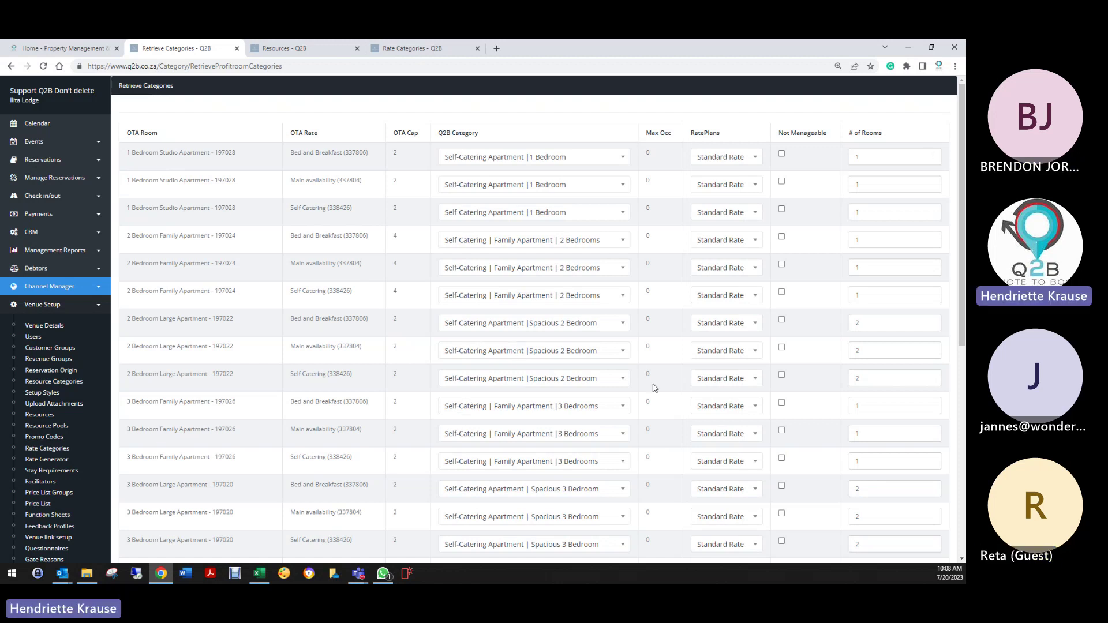
pyautogui.scroll(-3, 528, 468)
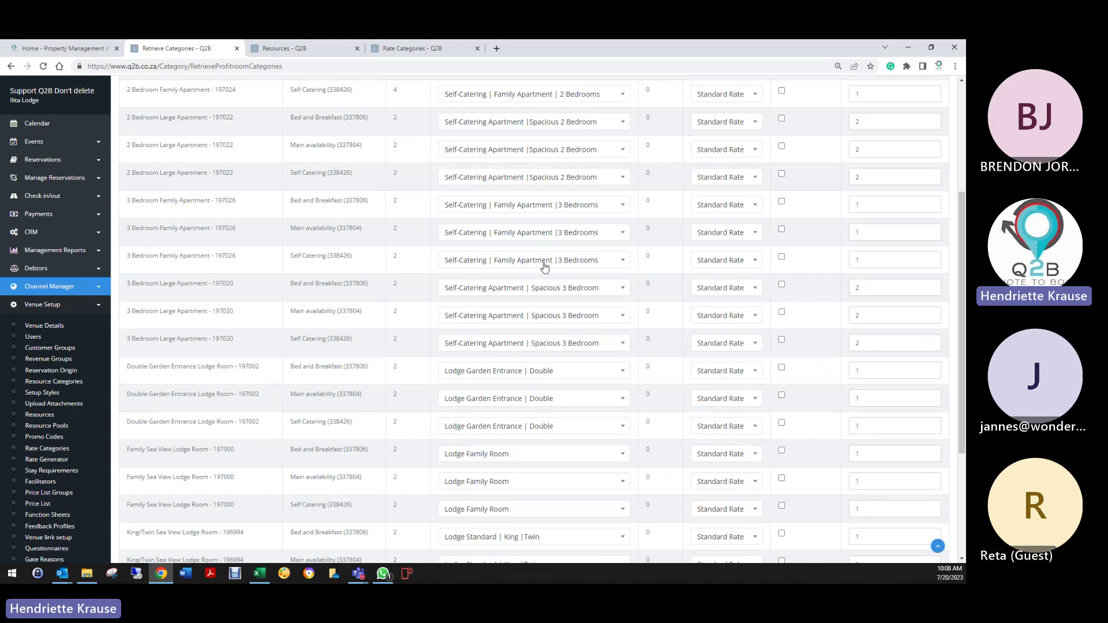
pyautogui.scroll(2, 467, 264)
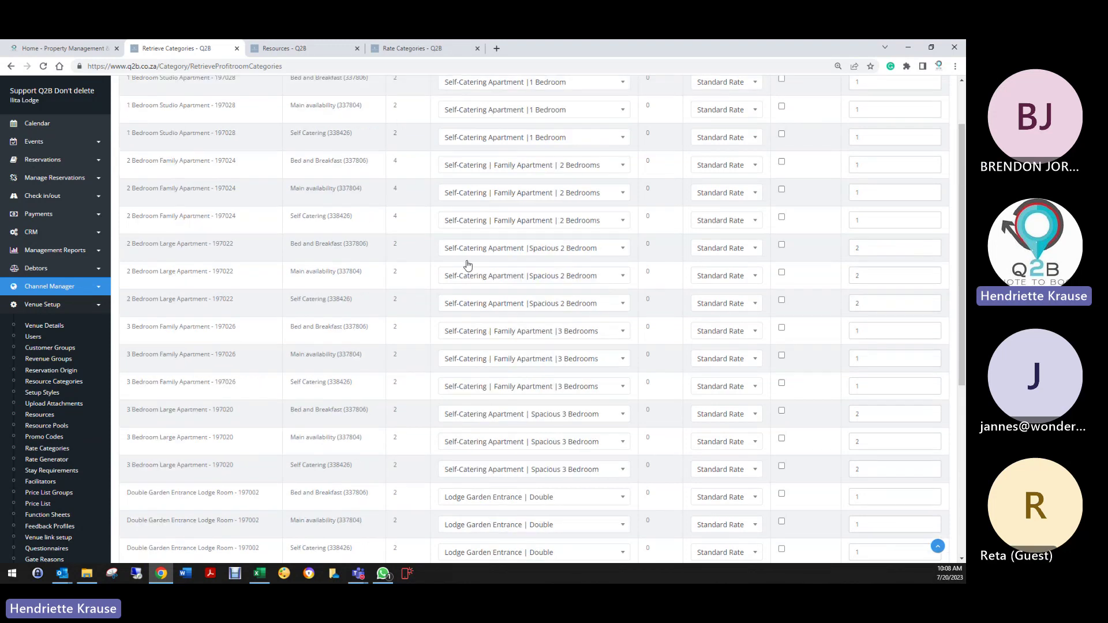
pyautogui.scroll(1, 468, 264)
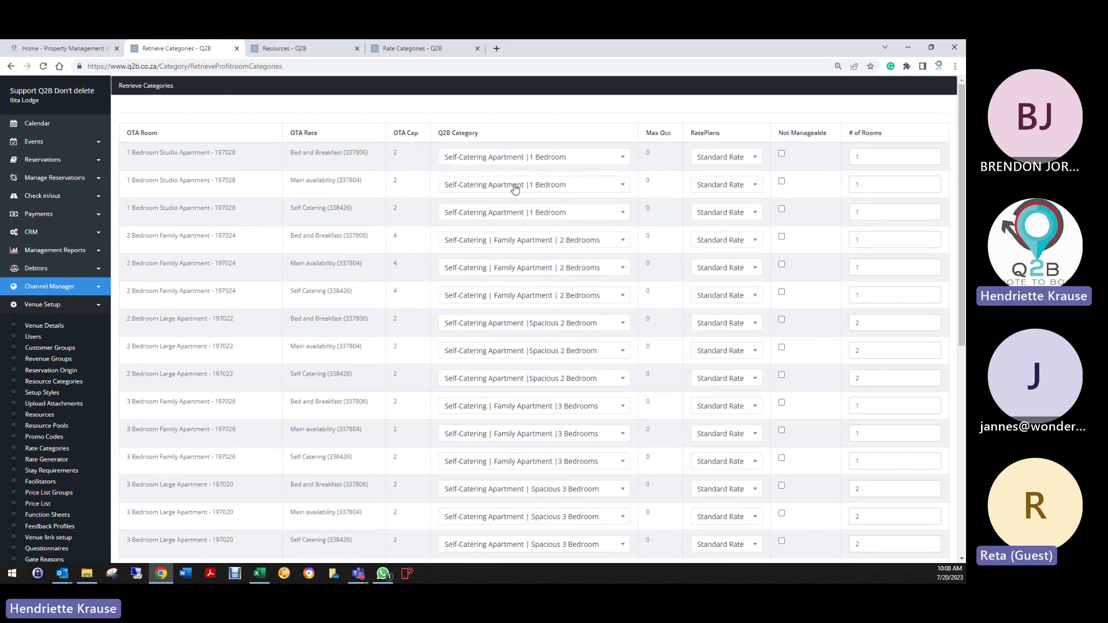
pyautogui.click(701, 159)
pyautogui.click(707, 208)
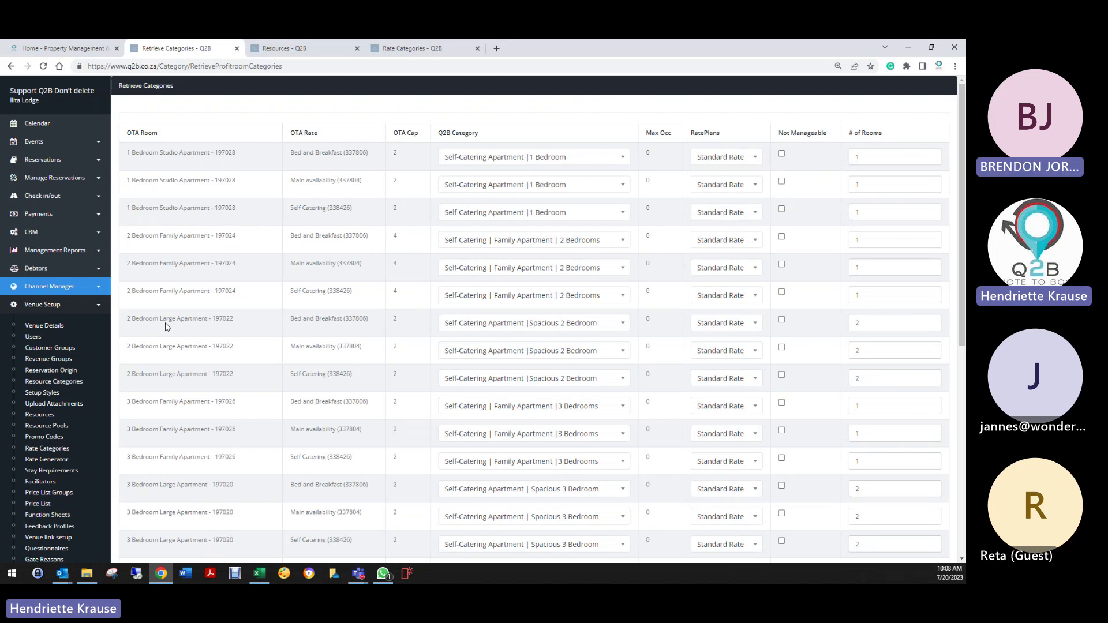
# Step: Open the Rate Categories page from the venue setup in a new browser tab
pyautogui.rightClick(57, 454)
pyautogui.click(81, 458)
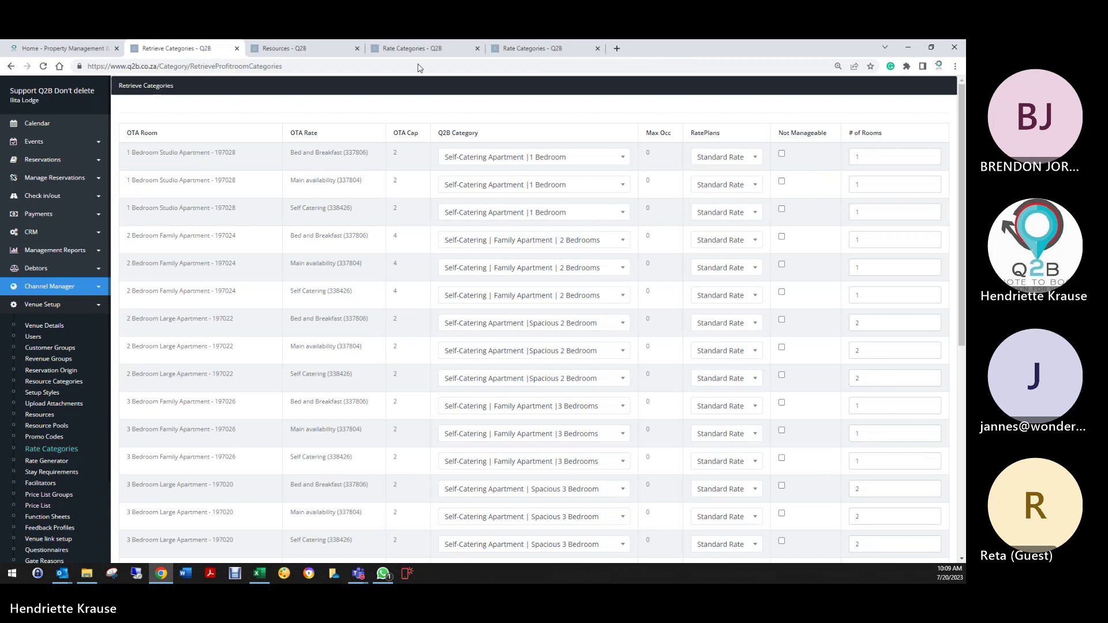
# Step: Check the department breakdown of the Standard Rate category and return to the Rate Categories list
pyautogui.click(316, 49)
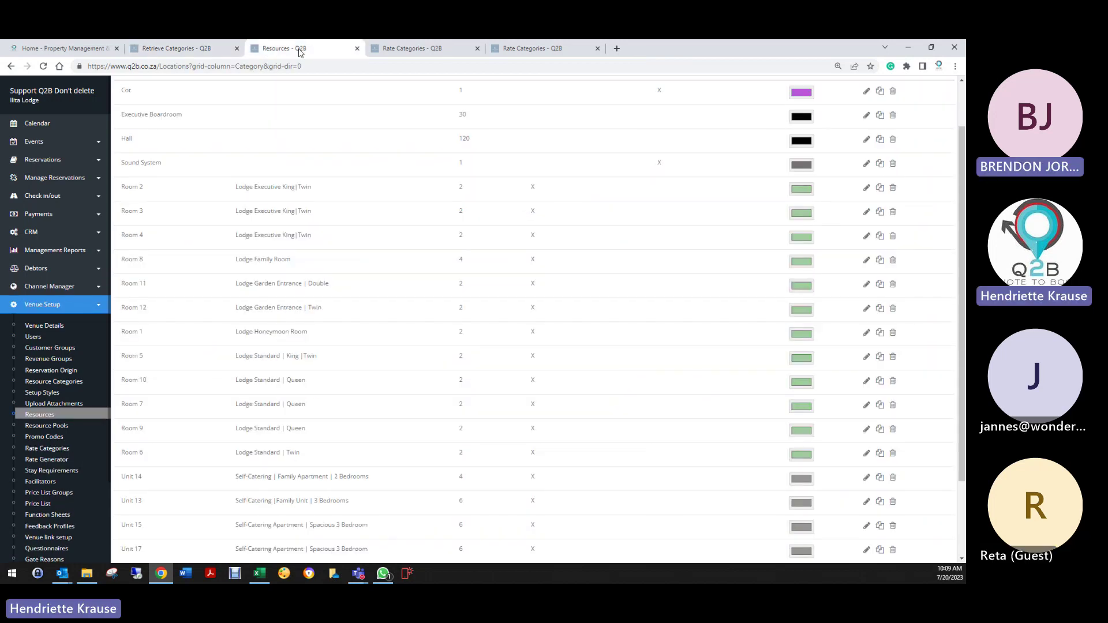
pyautogui.click(419, 48)
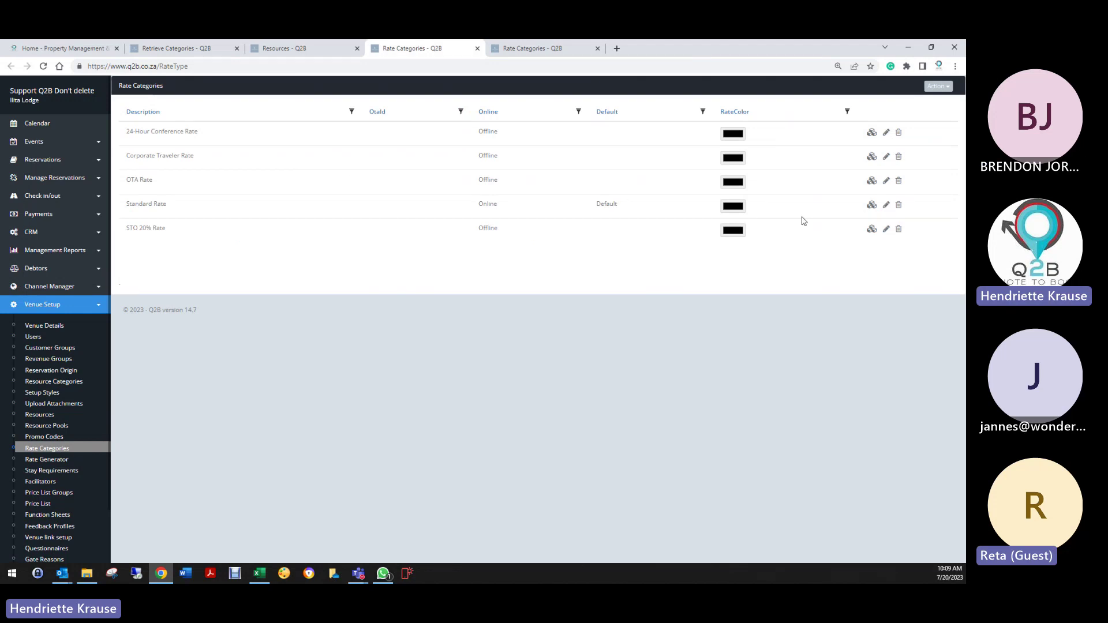
pyautogui.click(871, 205)
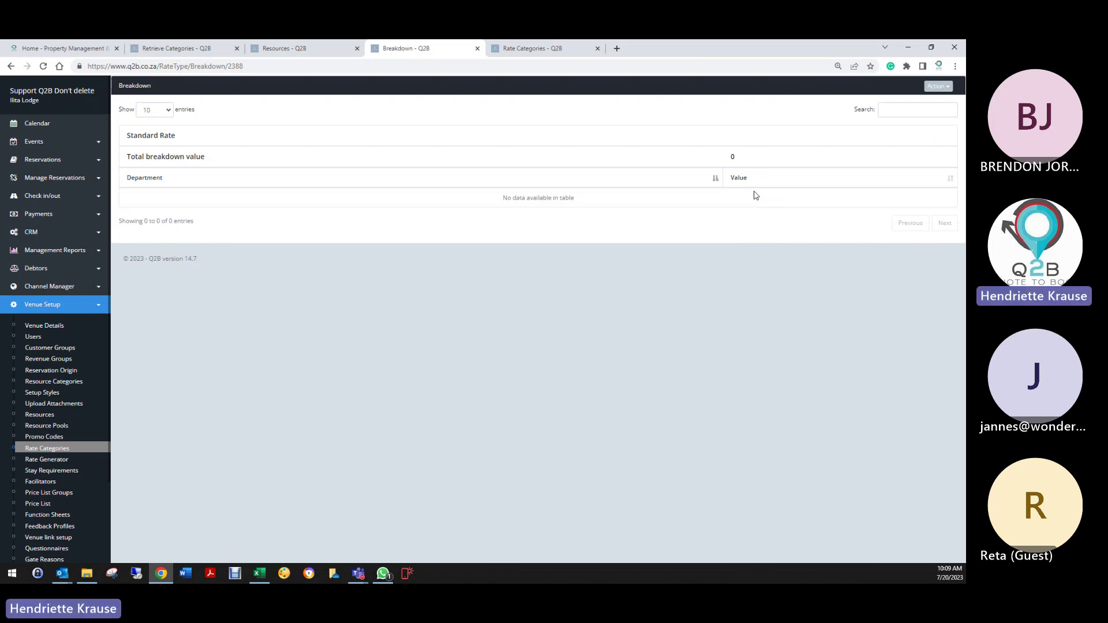
pyautogui.click(62, 453)
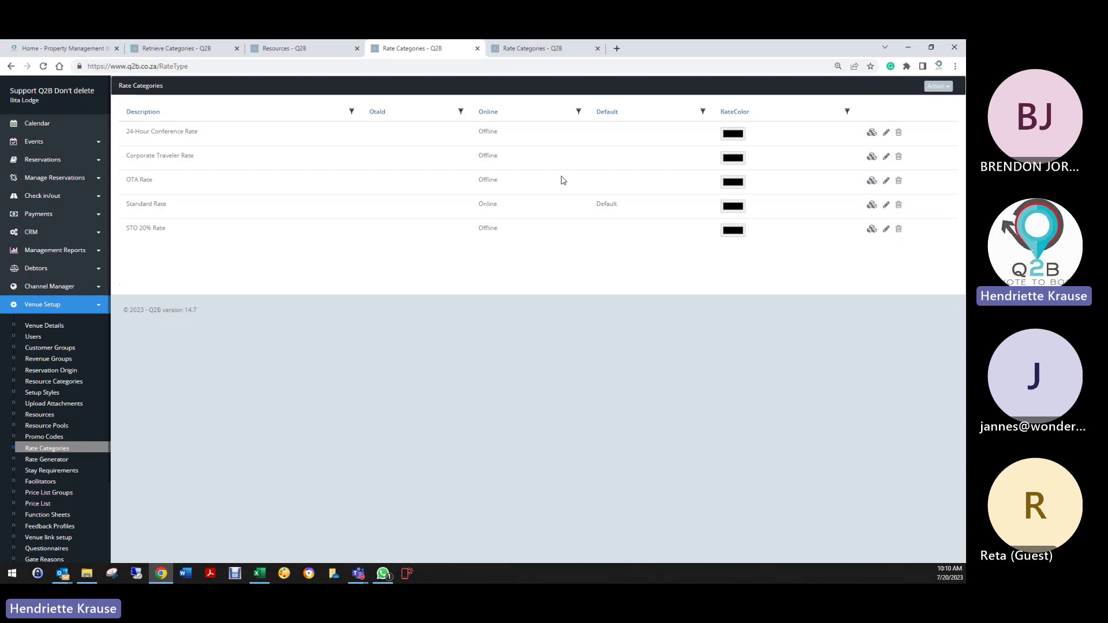
# Step: Create an online rate category described as Self-Catering Rate with currency R
pyautogui.click(932, 88)
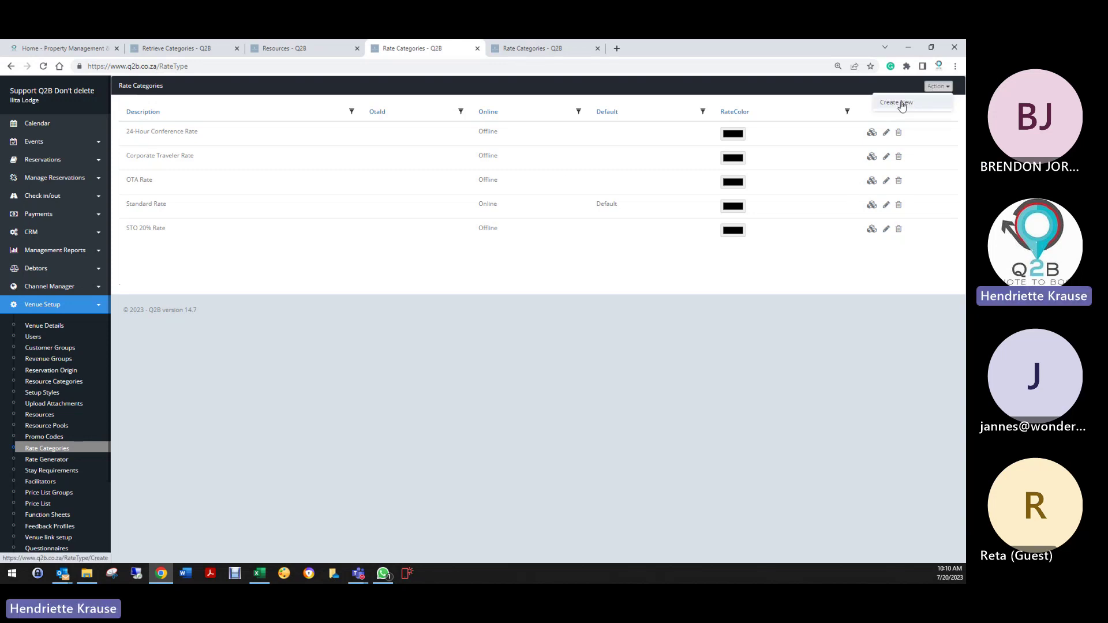
pyautogui.click(902, 107)
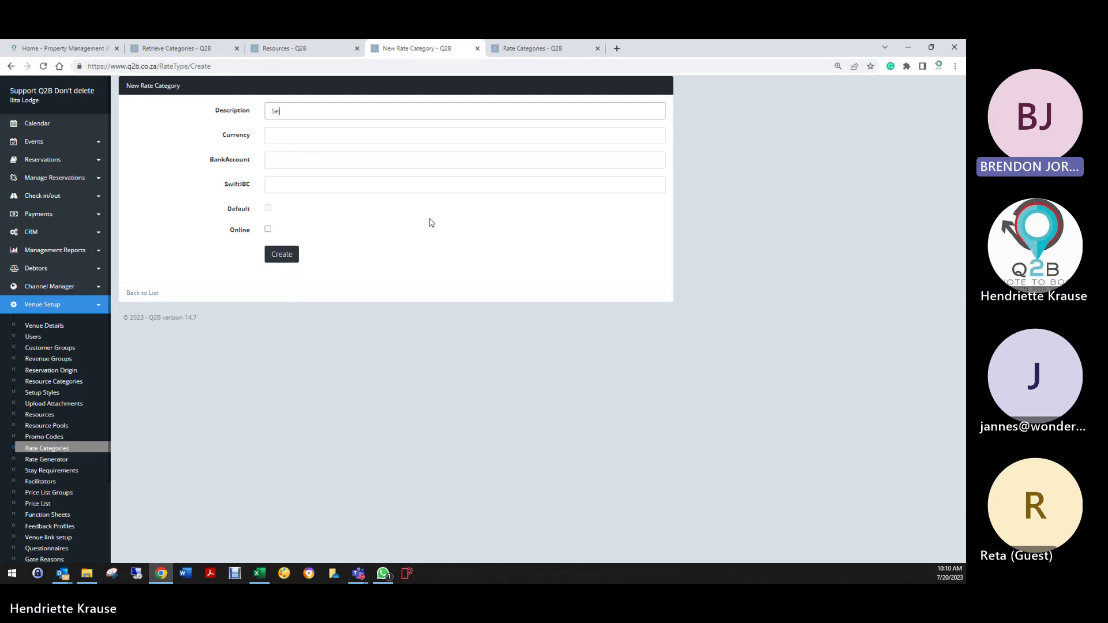
pyautogui.write('-Catering Rate')
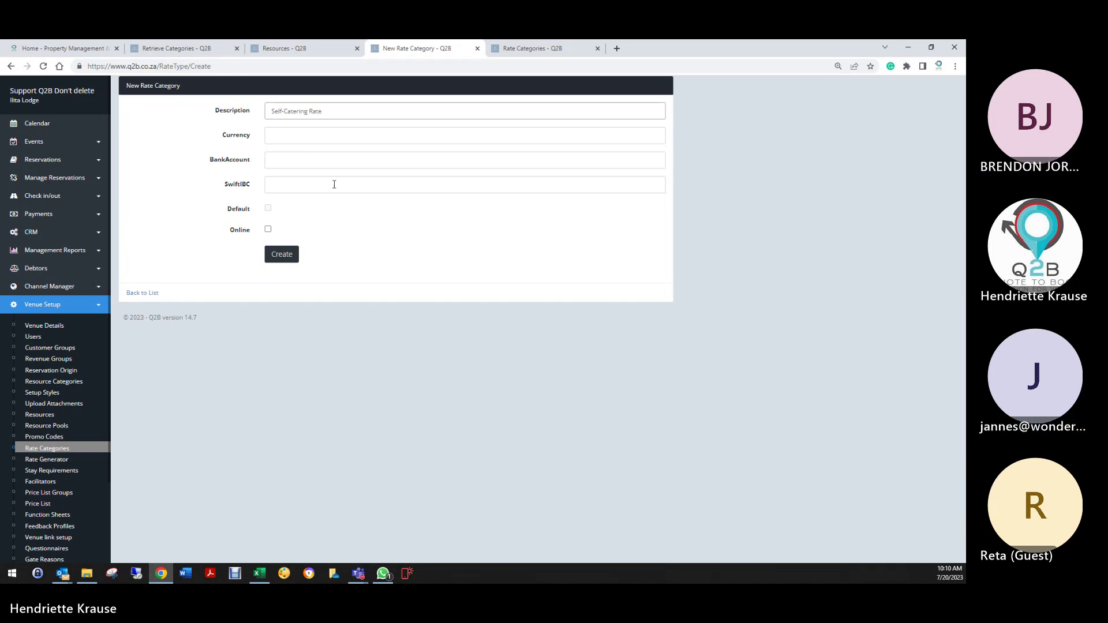
pyautogui.click(318, 140)
pyautogui.write('R')
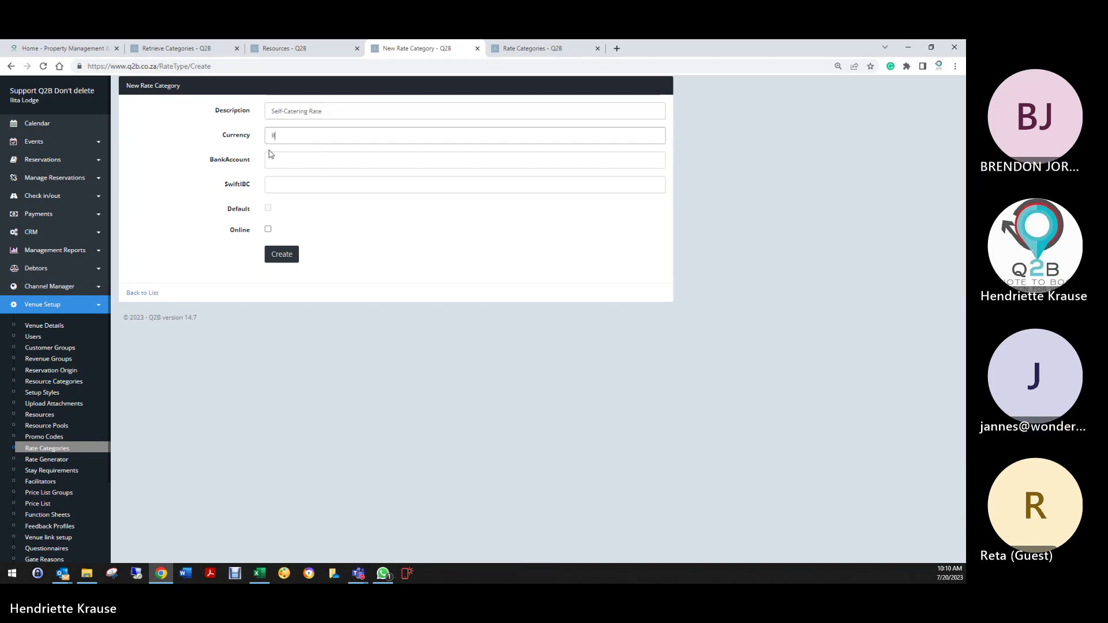
pyautogui.click(267, 230)
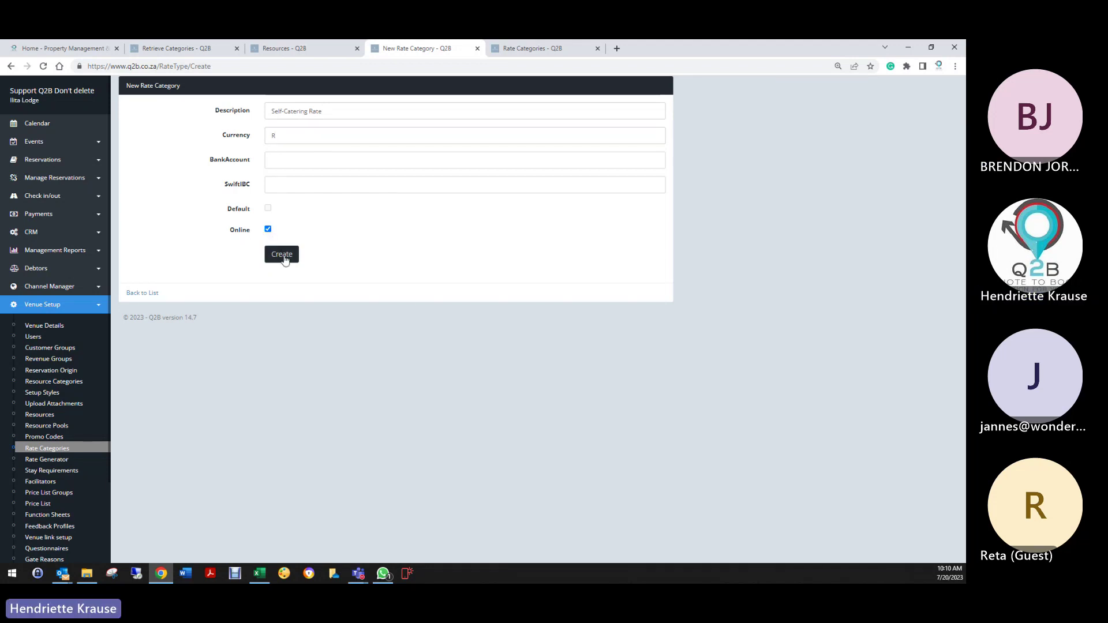
pyautogui.click(284, 258)
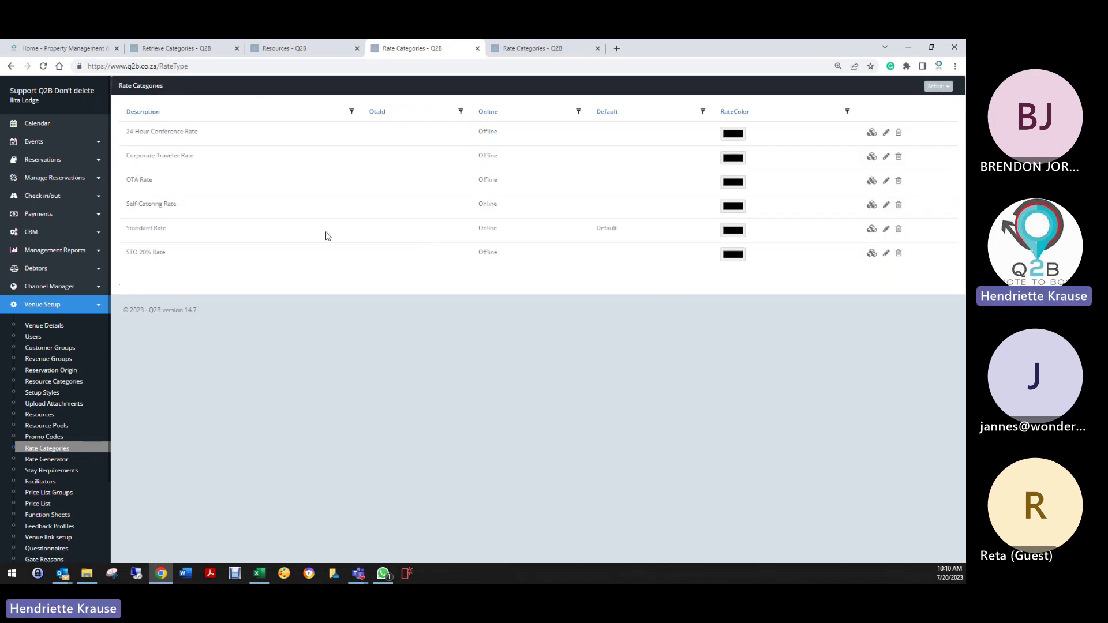
# Step: Rename the Standard Rate category as Standard Rate (B&B) and save it
pyautogui.click(886, 229)
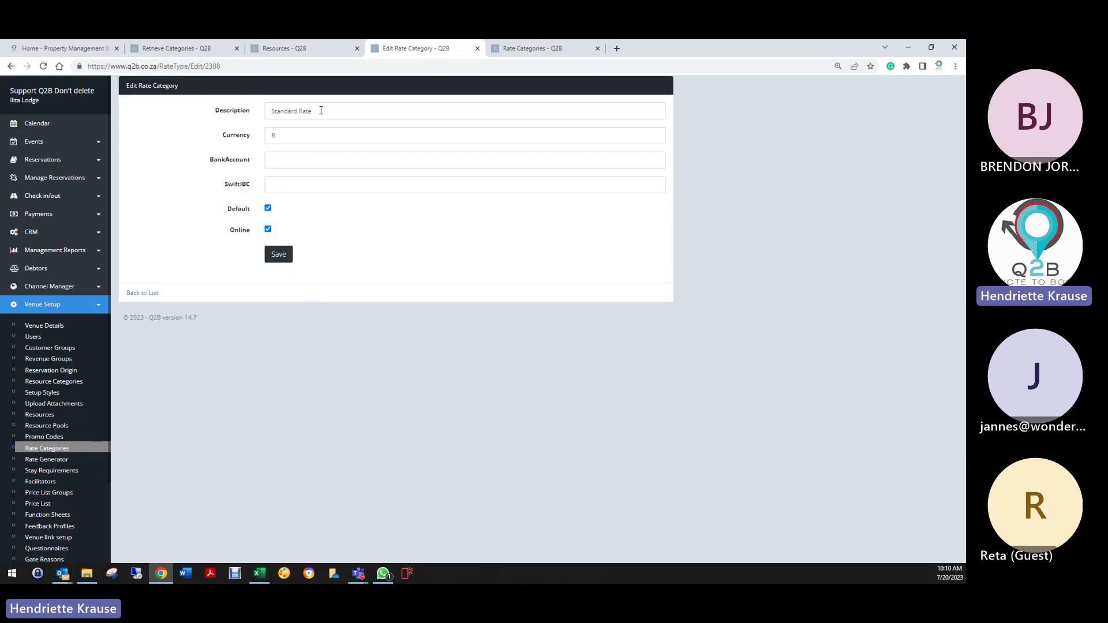
pyautogui.click(321, 110)
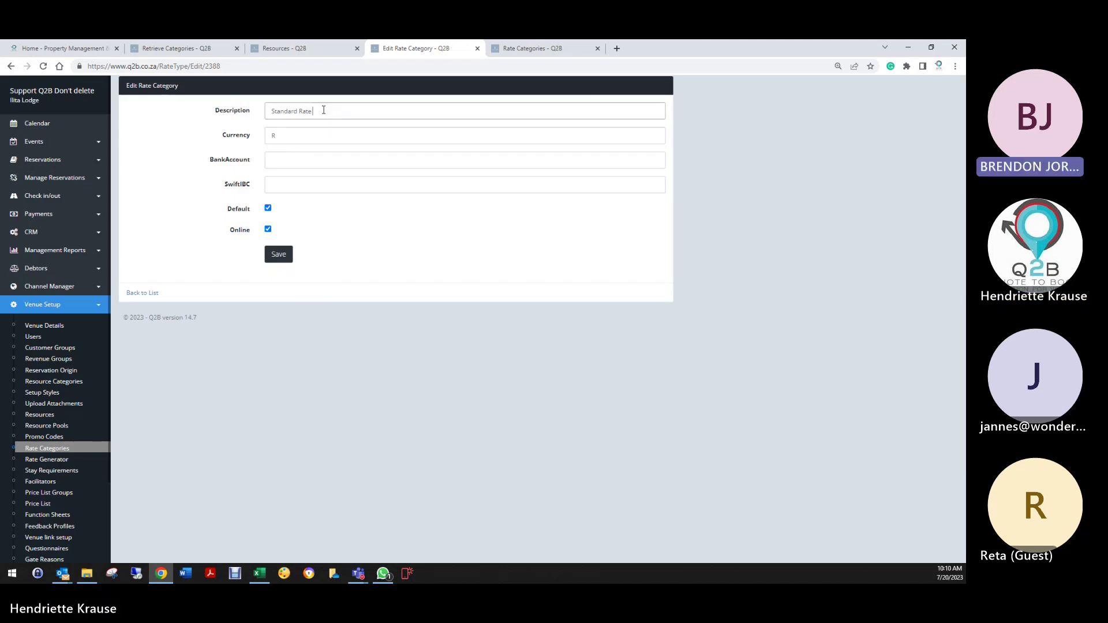
pyautogui.write('(B&')
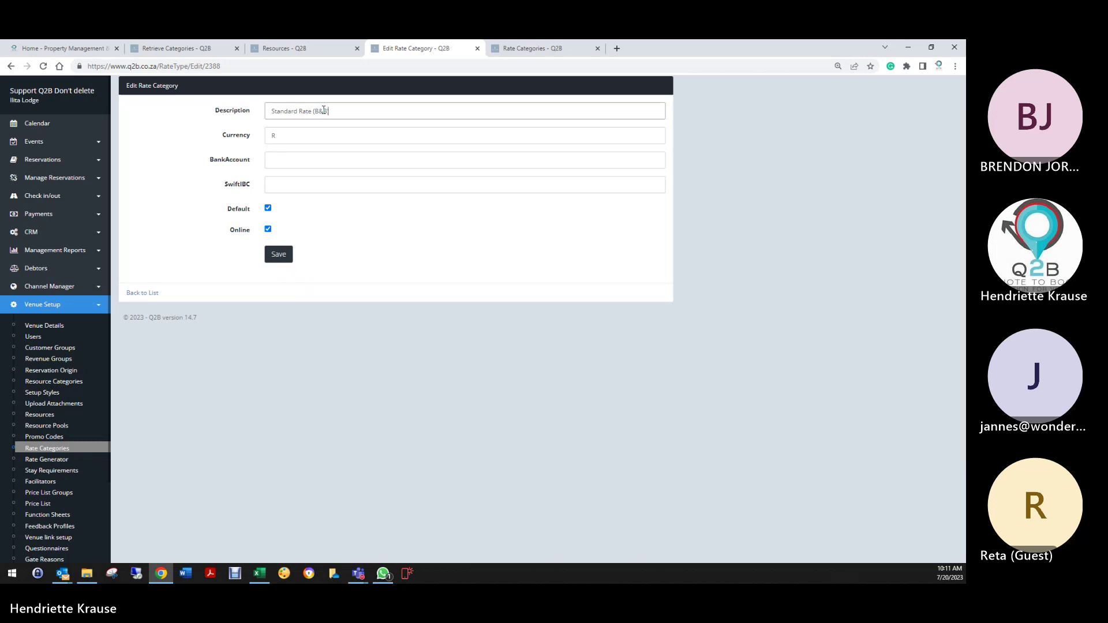
pyautogui.write('B)')
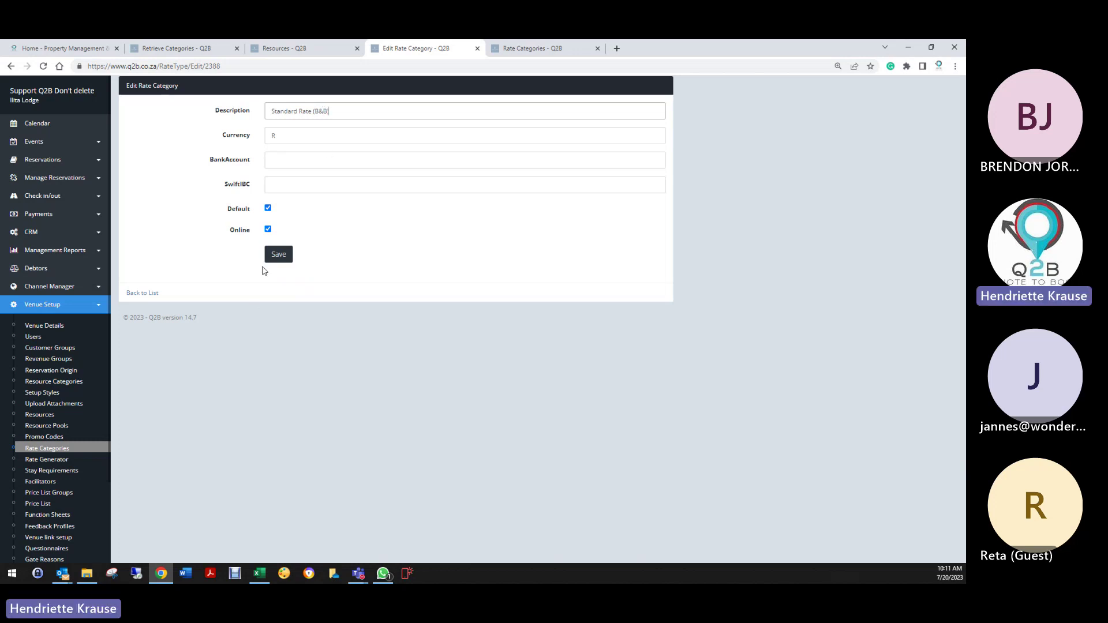
pyautogui.click(279, 254)
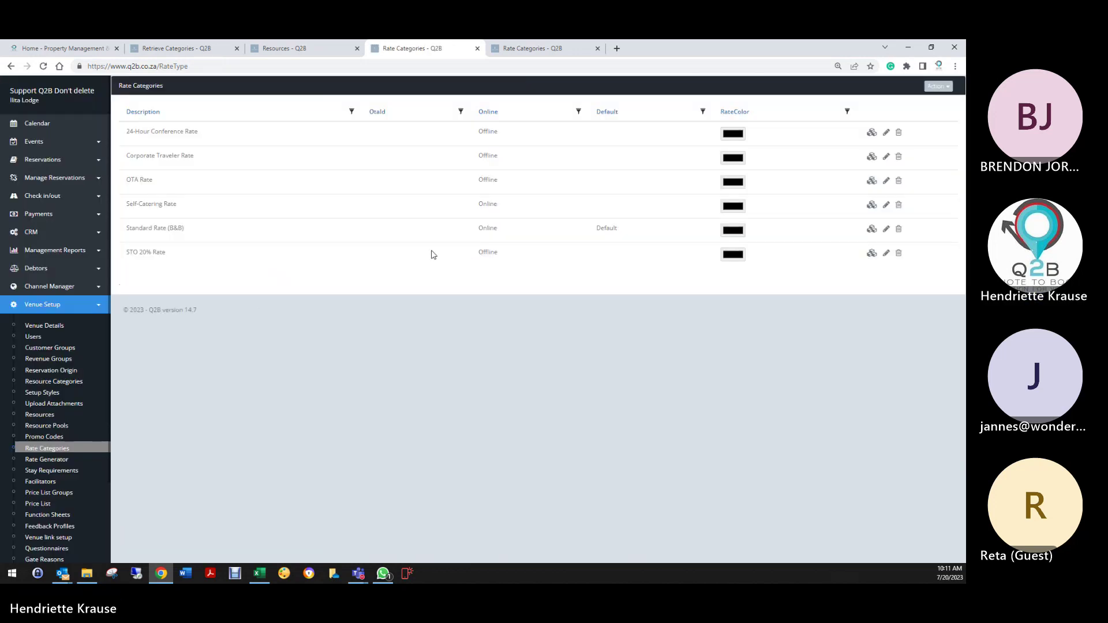
# Step: Create a rate-only company named _Self-Catering Rate and assign it the Self-Catering Rate category
pyautogui.scroll(-3, 75, 490)
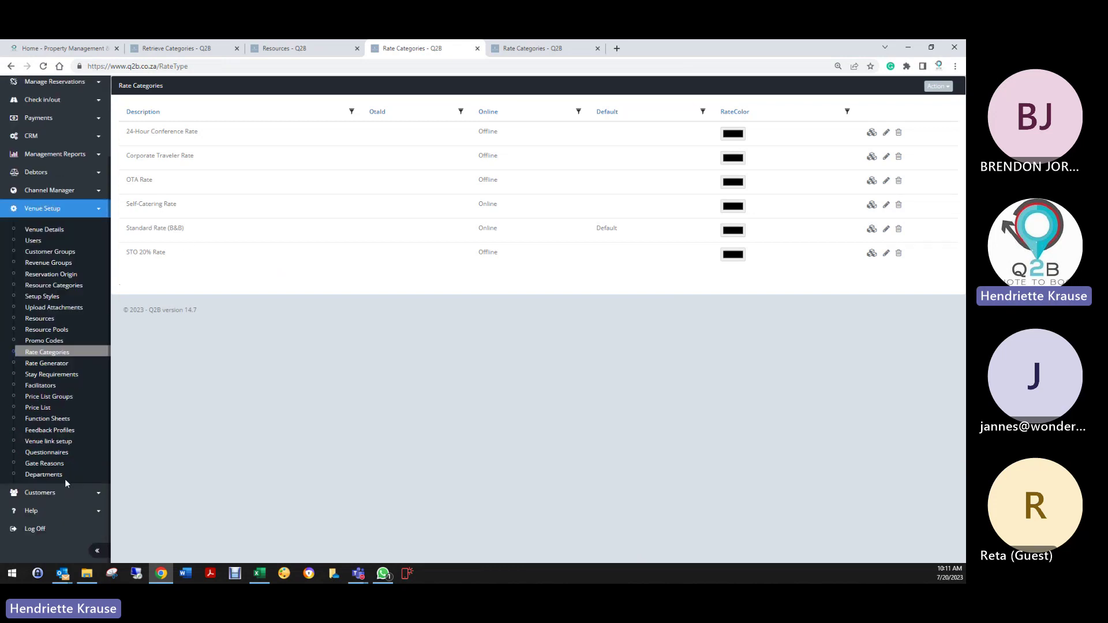
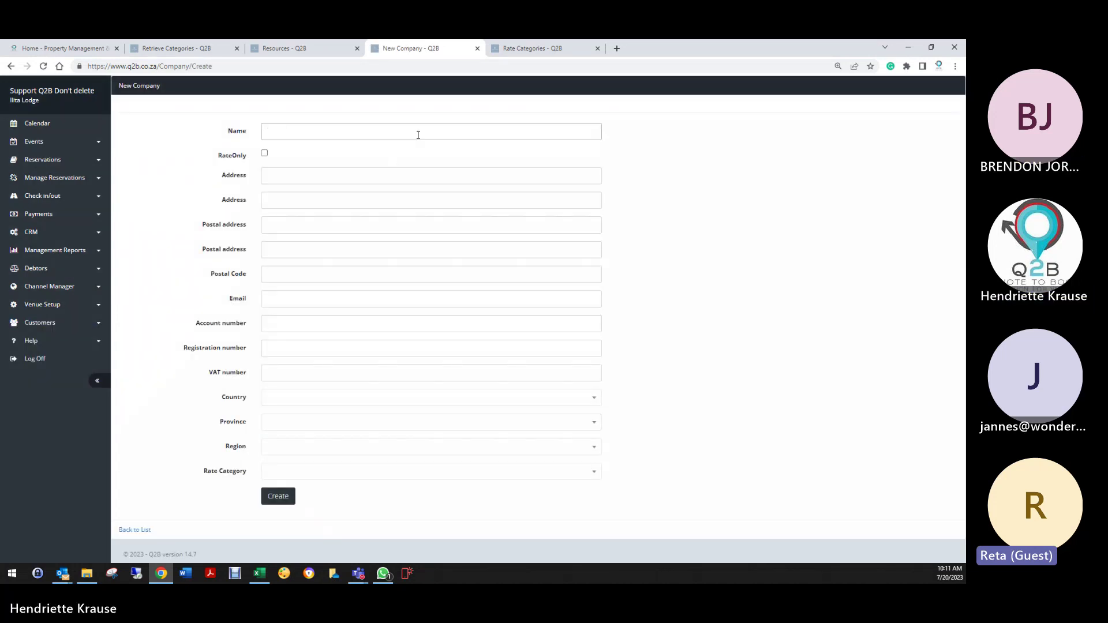
pyautogui.click(418, 134)
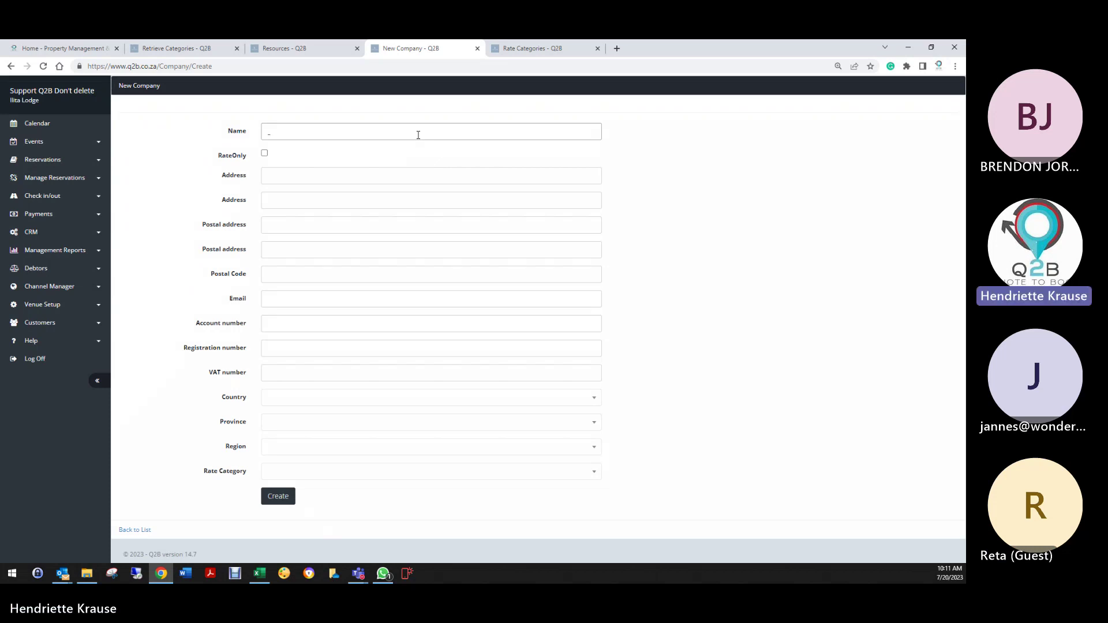
pyautogui.write('Self-Categ')
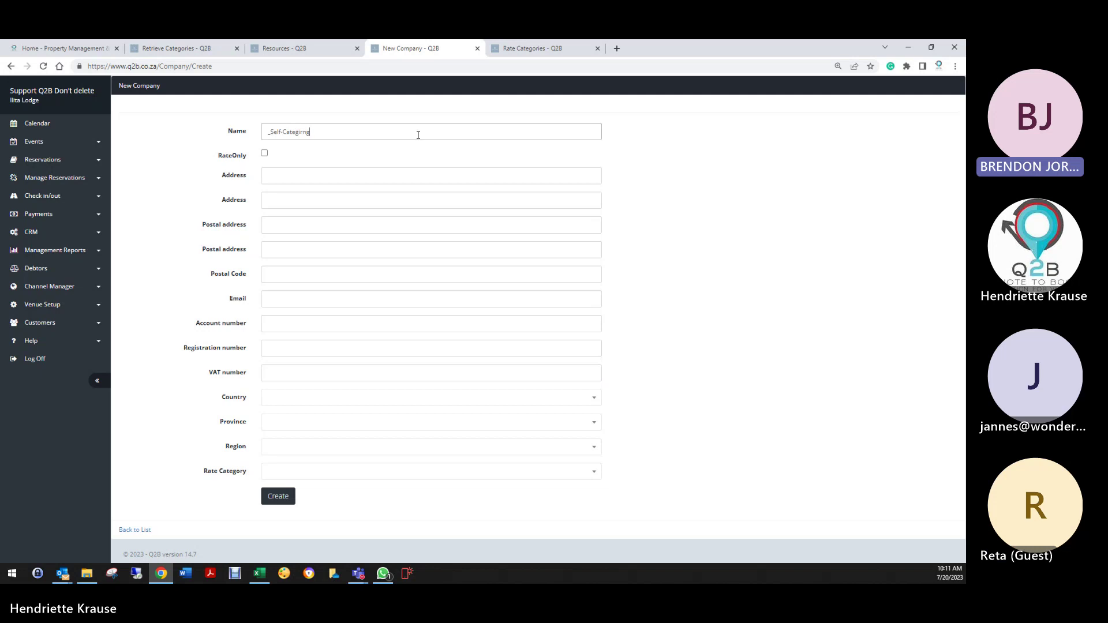
pyautogui.write('irng')
pyautogui.press('BackSpace')
pyautogui.press('BackSpace')
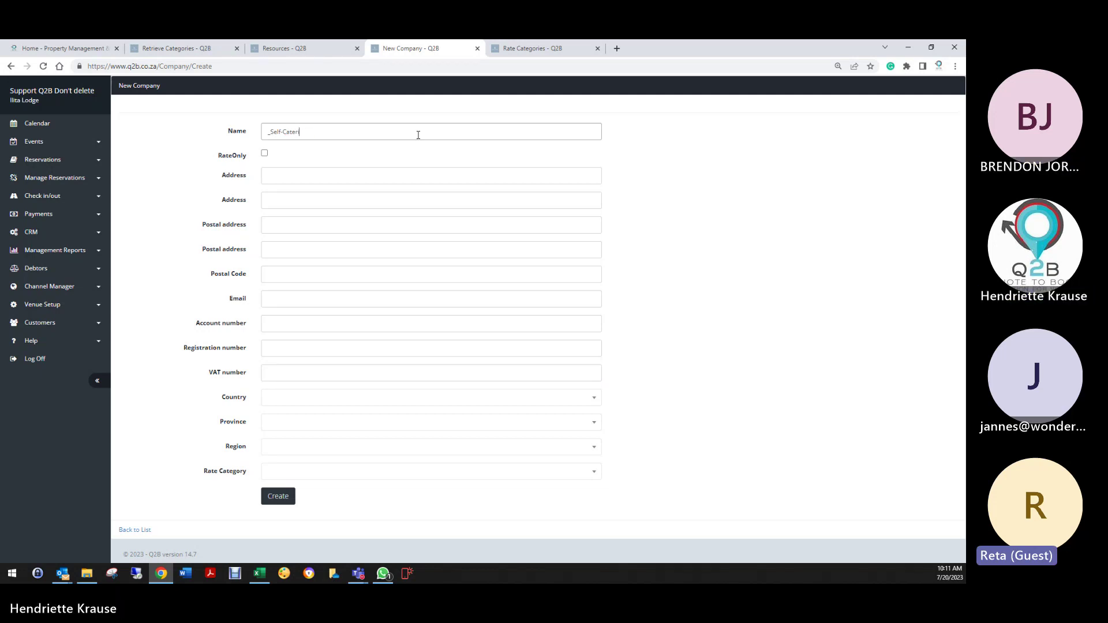
pyautogui.write('ering Rate')
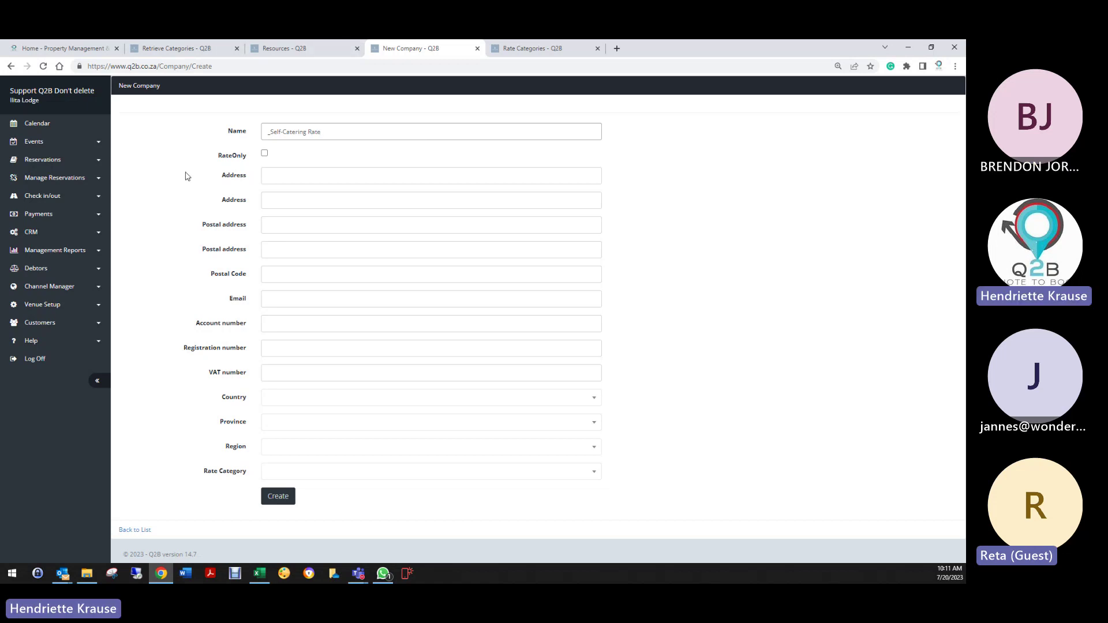
pyautogui.click(265, 154)
pyautogui.click(272, 175)
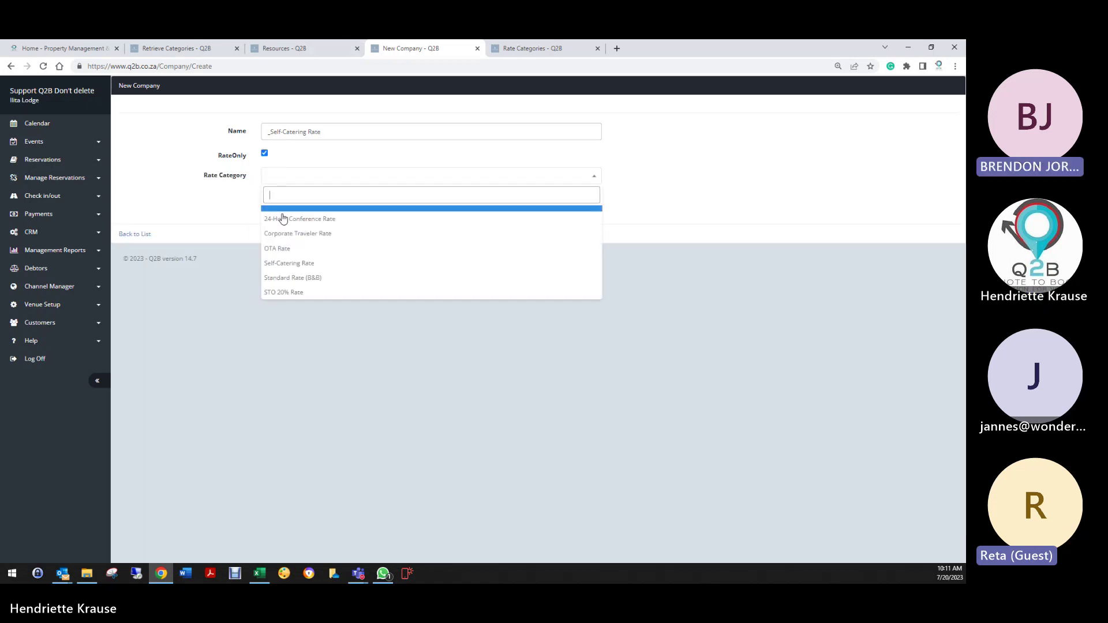
pyautogui.click(290, 264)
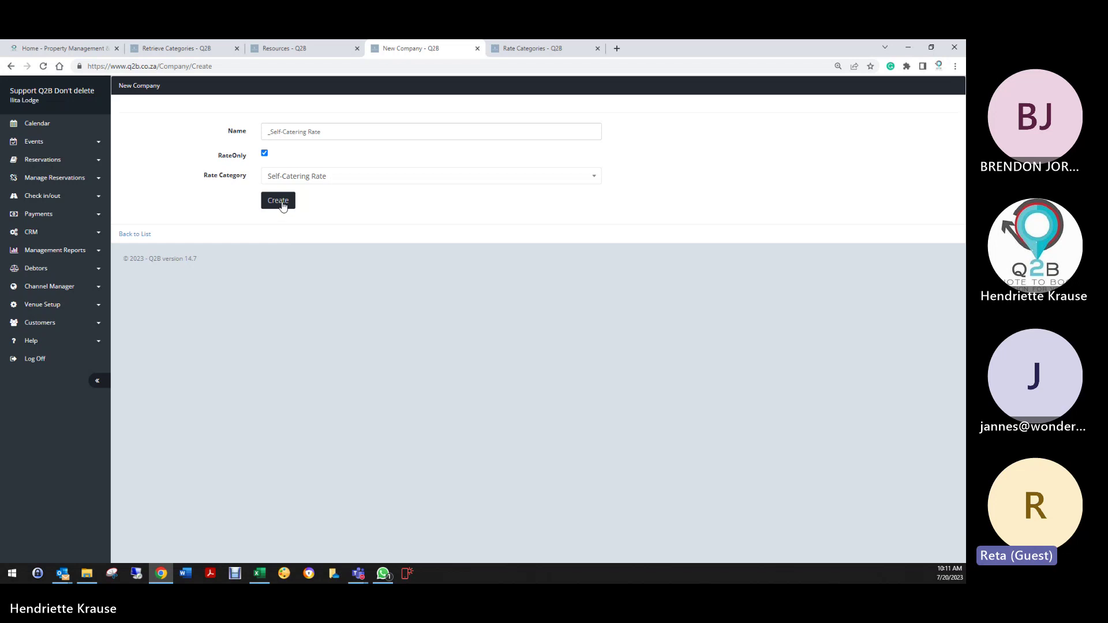
pyautogui.click(282, 202)
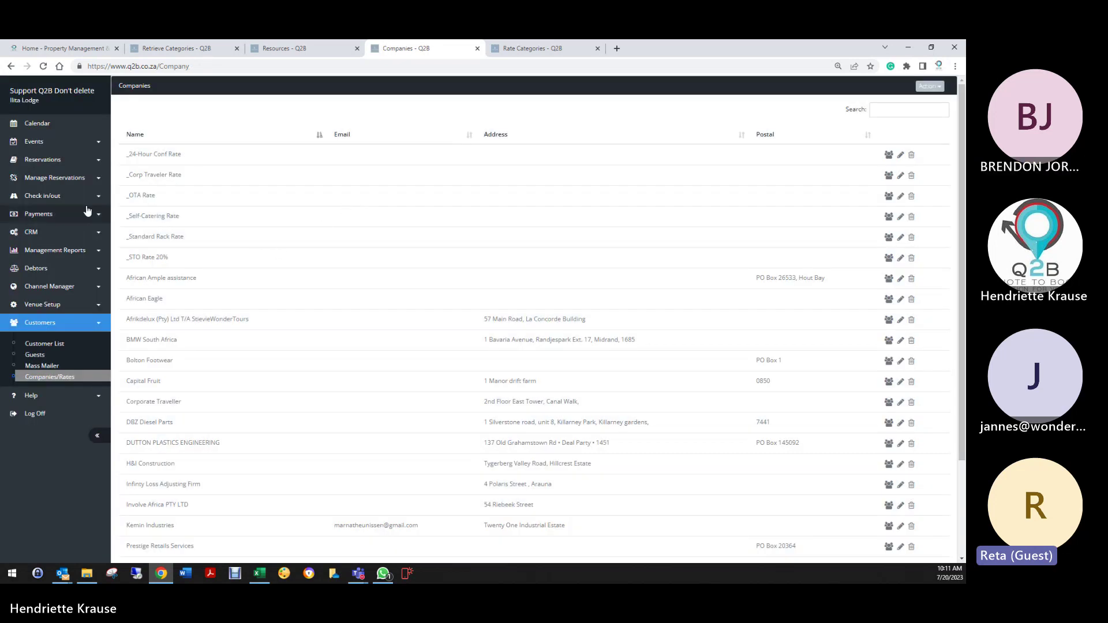
# Step: Return to Rate Categories and check the department breakdown of the 24-Hour Conference Rate
pyautogui.click(50, 306)
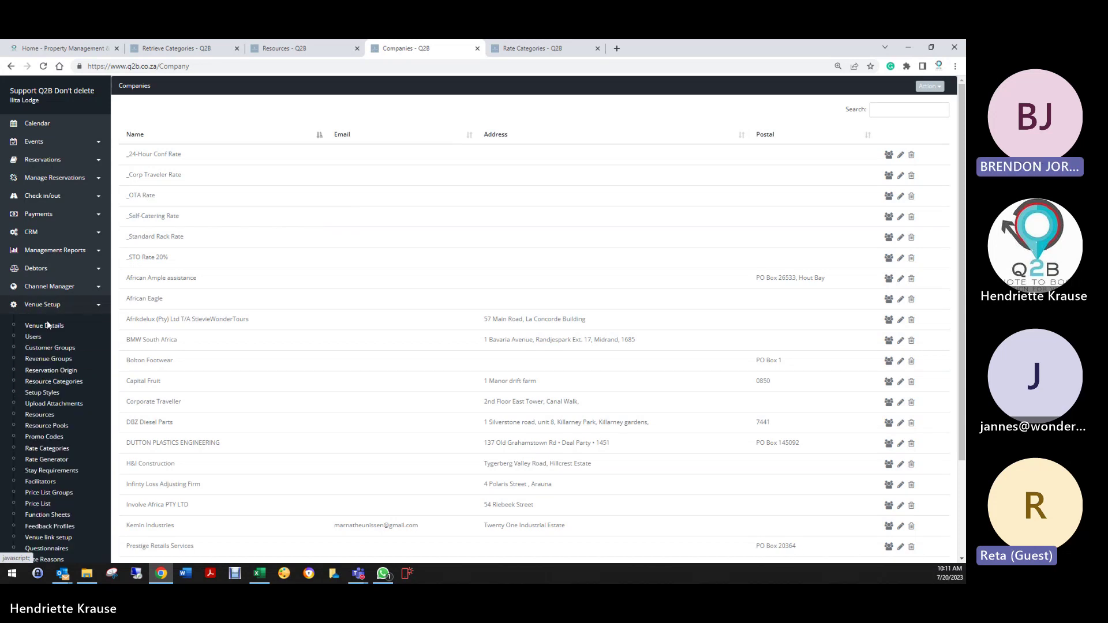
pyautogui.click(52, 449)
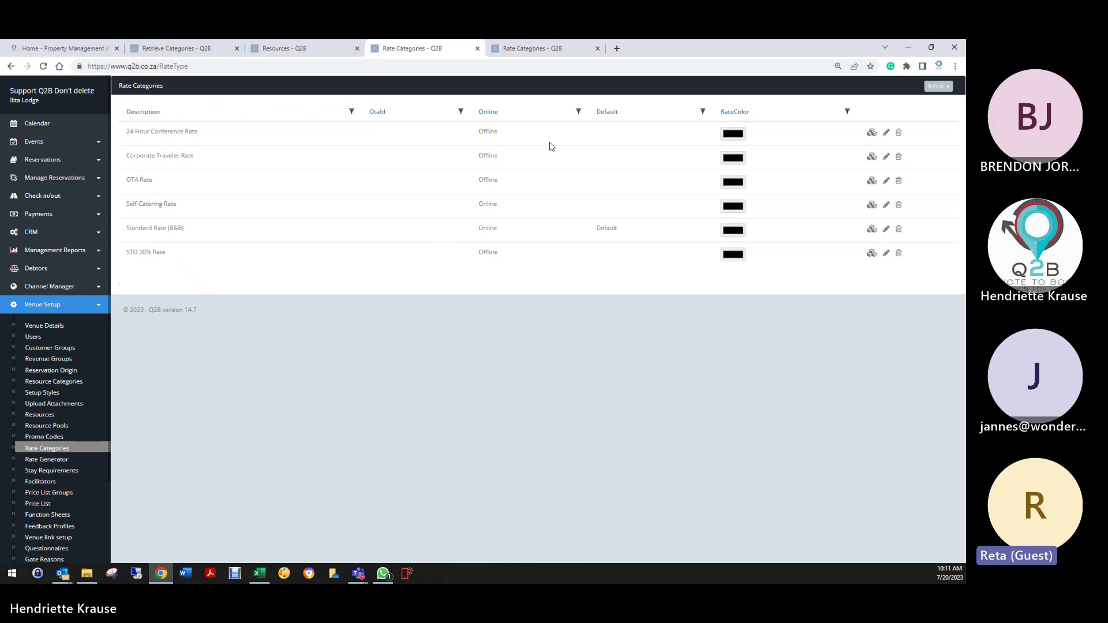
pyautogui.click(871, 133)
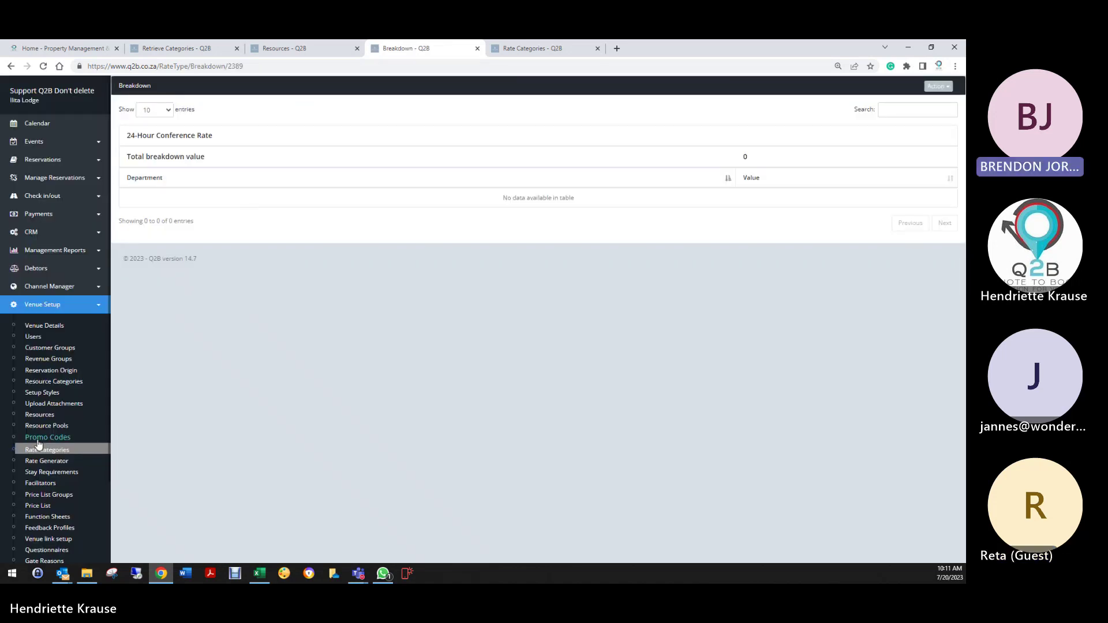
pyautogui.click(45, 449)
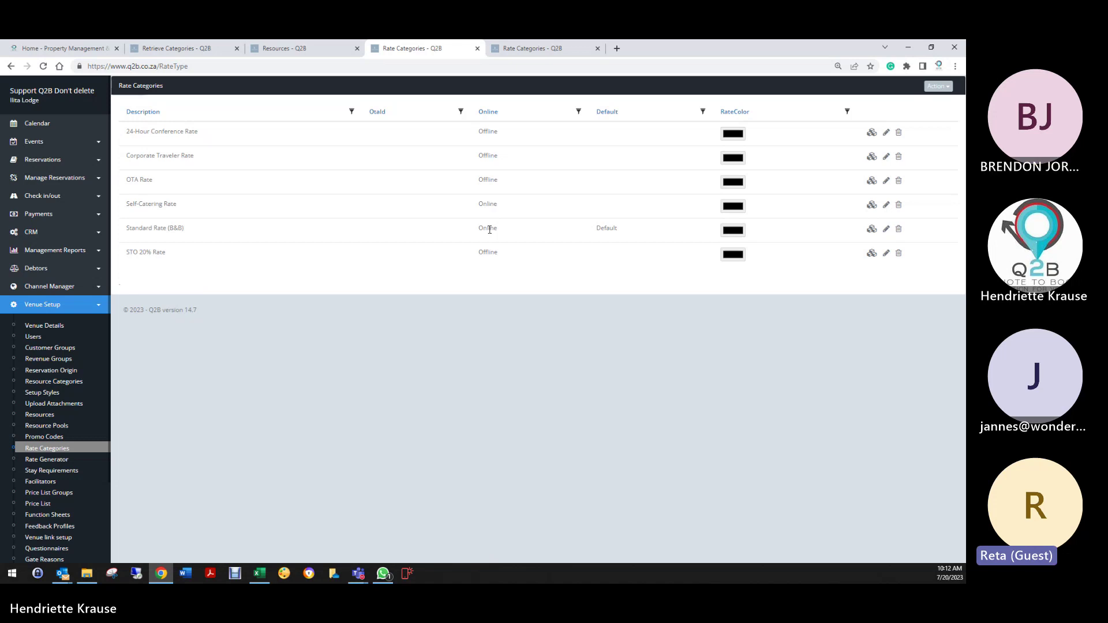
# Step: Rename the _Standard Rack Rate entry under Companies/Rates as _Standard Rate (B&B) and save it
pyautogui.scroll(-2, 49, 491)
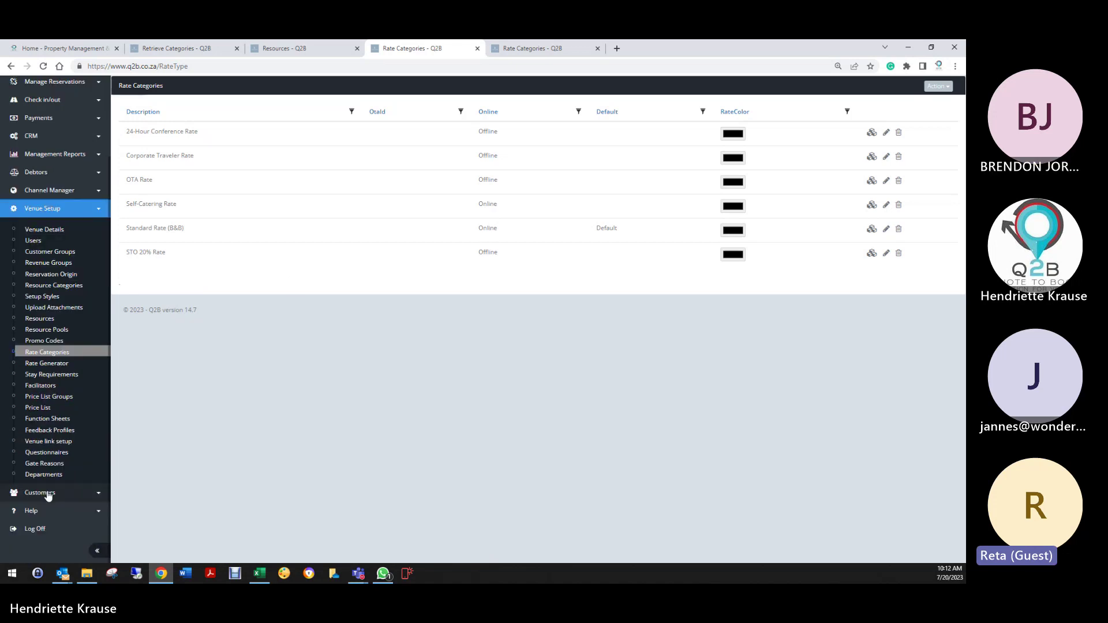
pyautogui.click(49, 492)
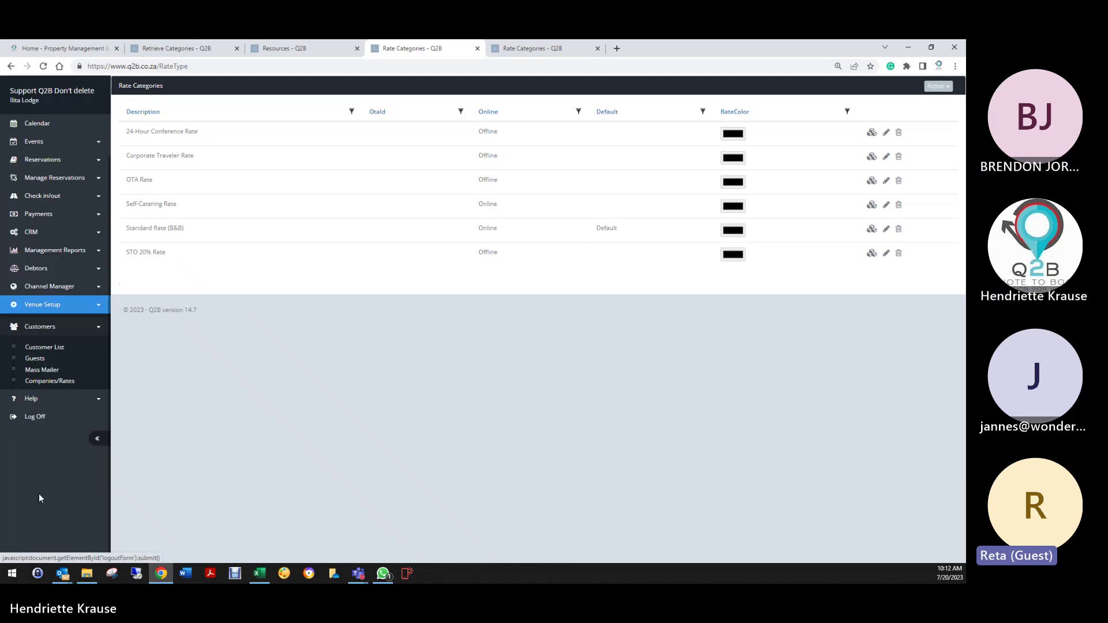
pyautogui.click(50, 380)
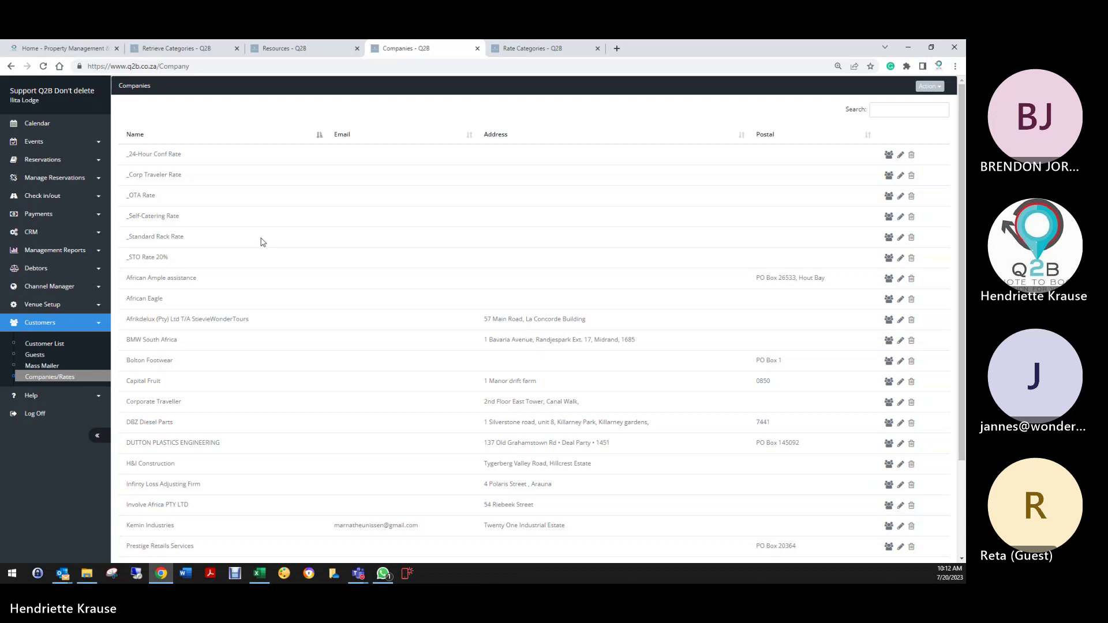
pyautogui.click(901, 237)
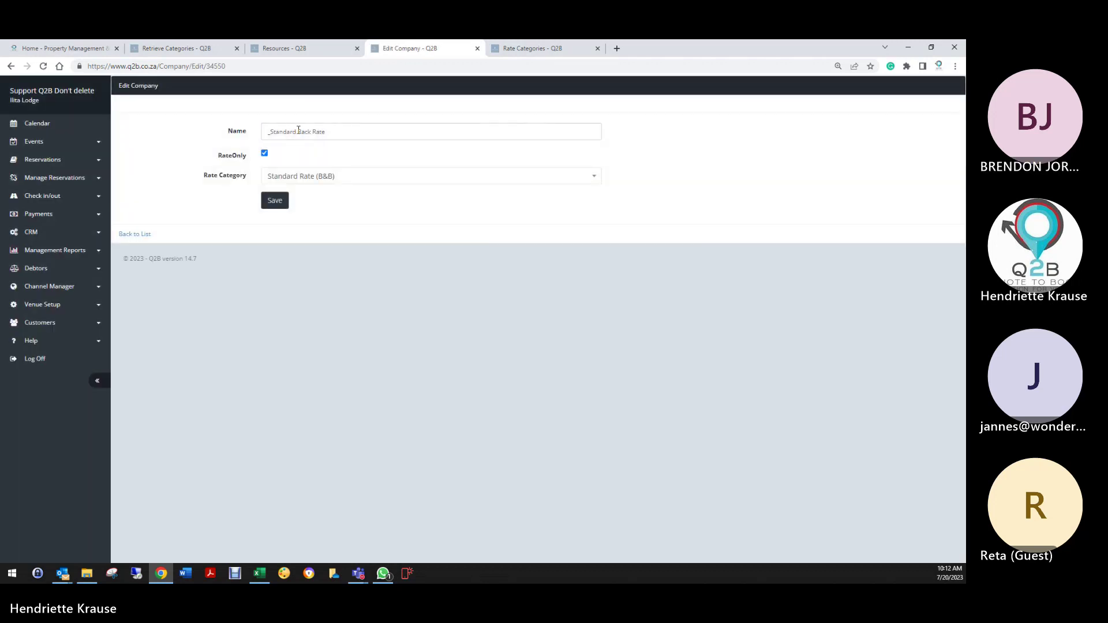
pyautogui.moveTo(299, 131); pyautogui.dragTo(336, 129)
pyautogui.write('R')
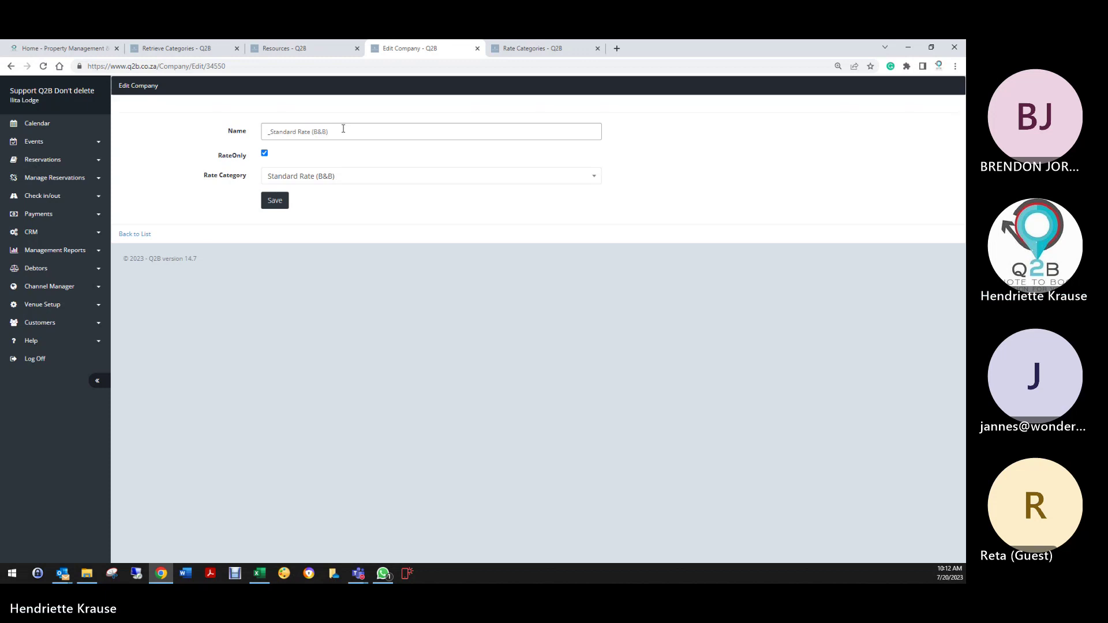
pyautogui.click(279, 201)
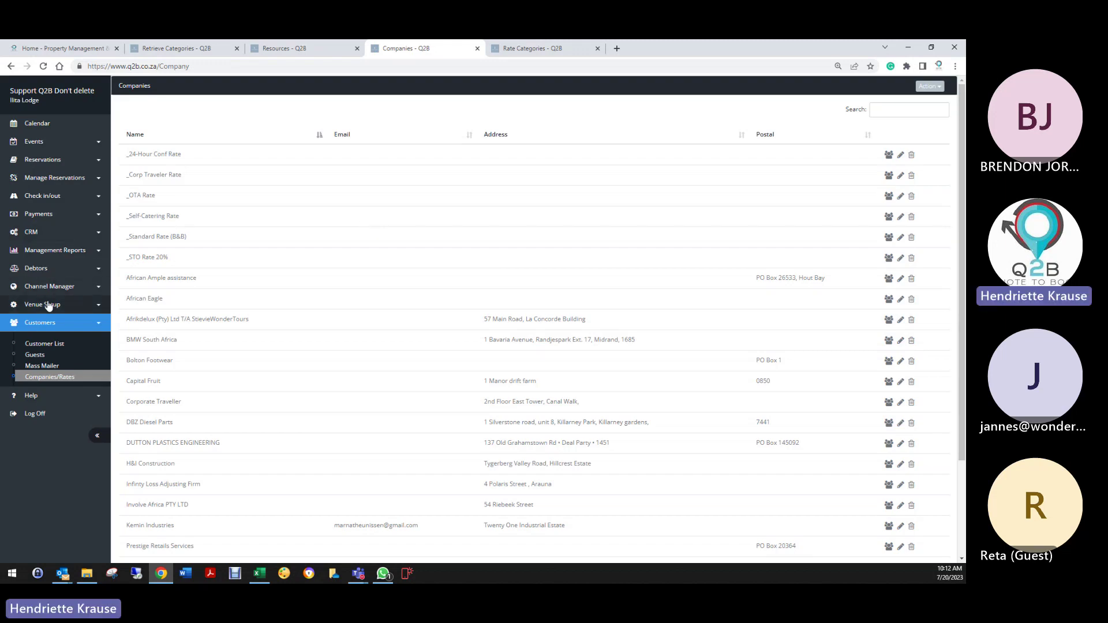
# Step: Examine the department options for a new breakdown entry on the 24-Hour Conference Rate category, leaving it without an entry
pyautogui.click(48, 304)
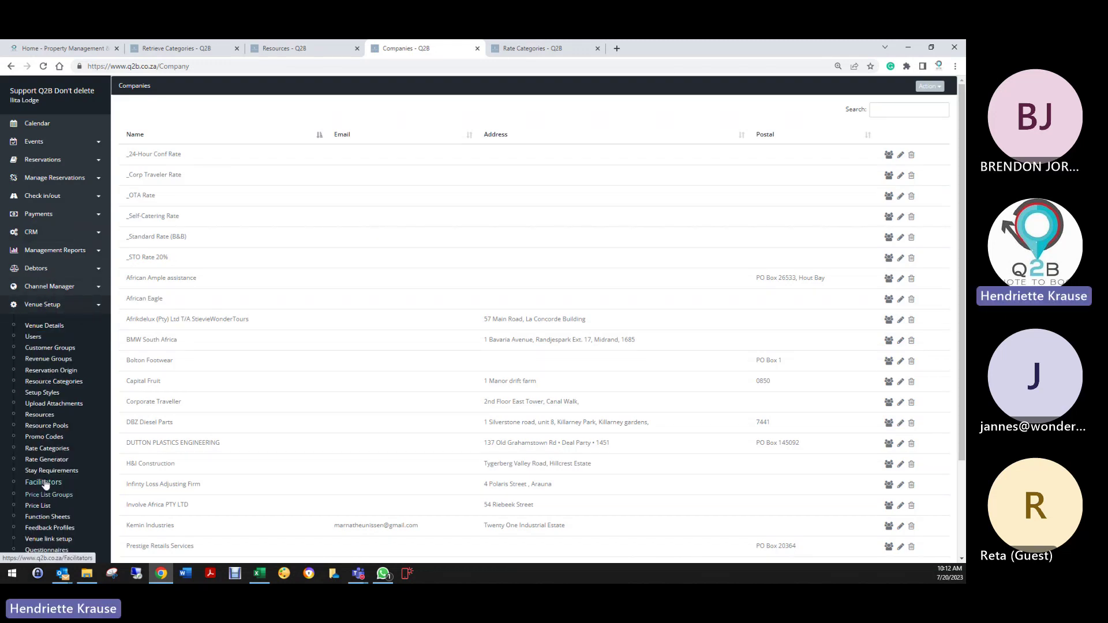
pyautogui.click(50, 451)
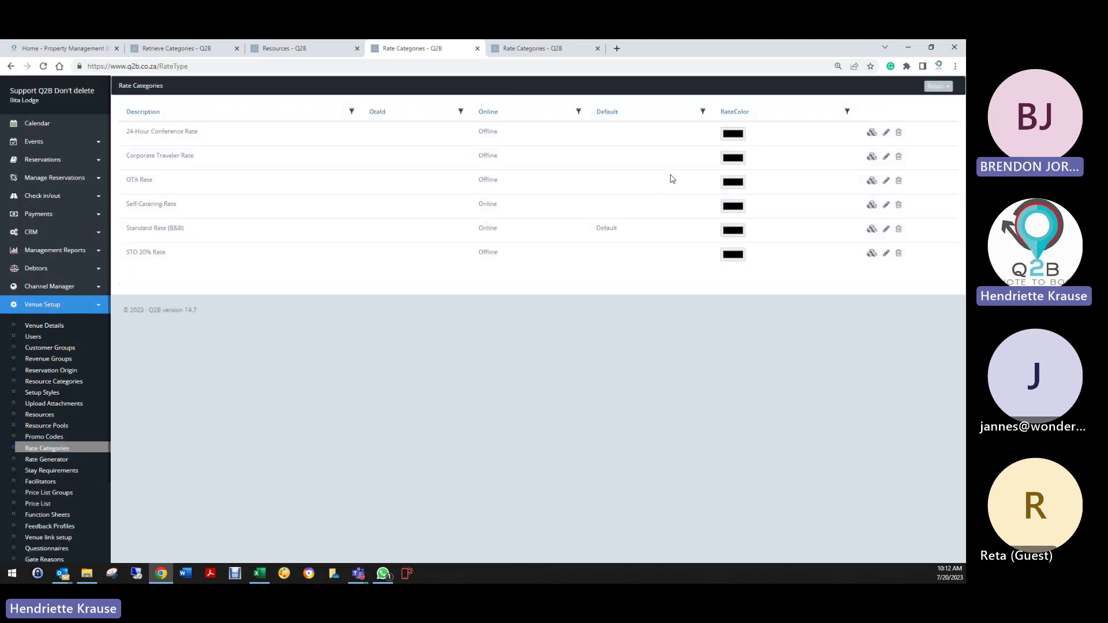
pyautogui.click(873, 134)
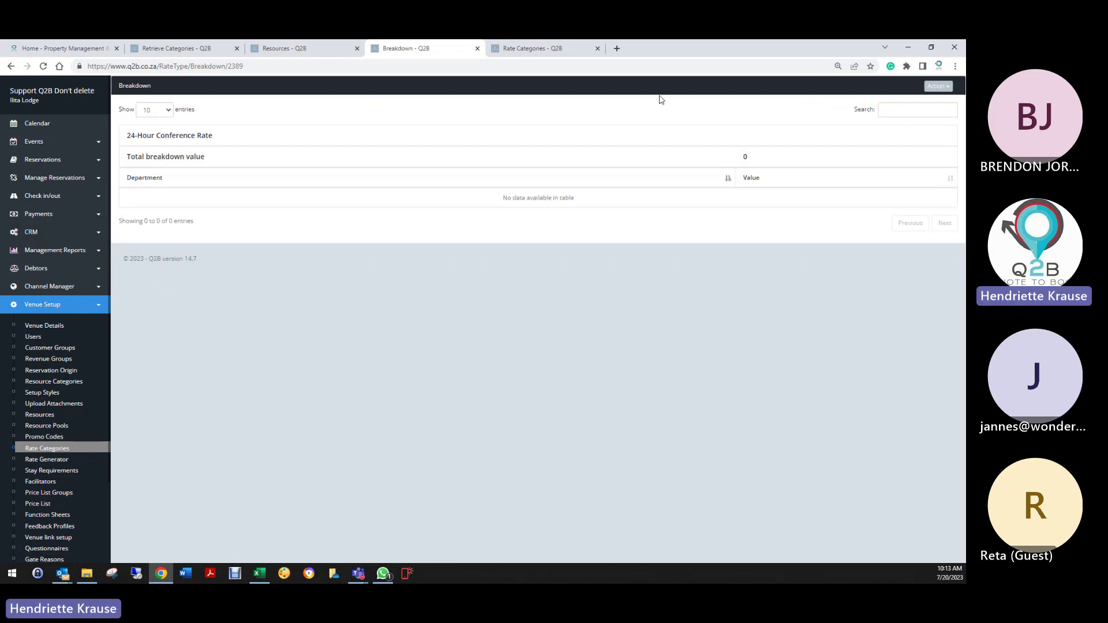
pyautogui.click(937, 86)
pyautogui.click(886, 102)
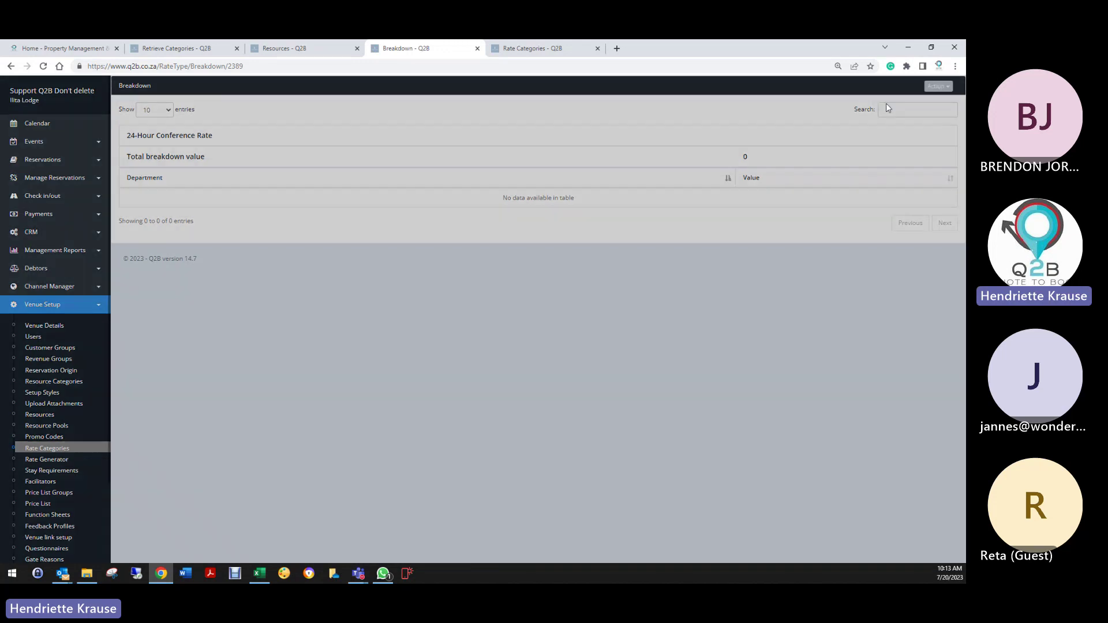
pyautogui.click(468, 132)
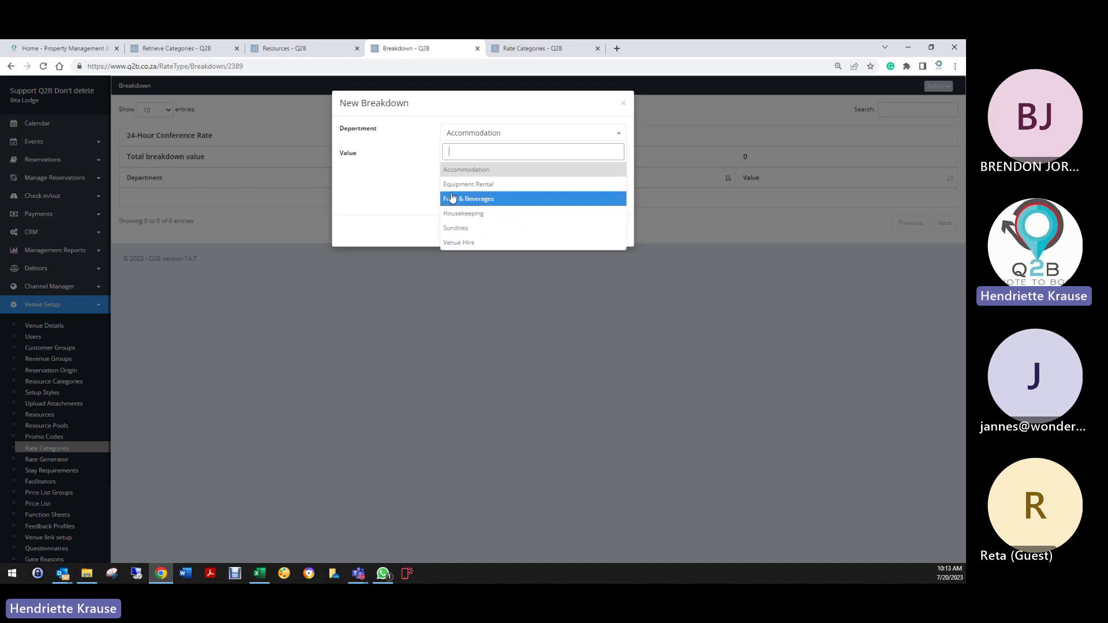
pyautogui.click(462, 171)
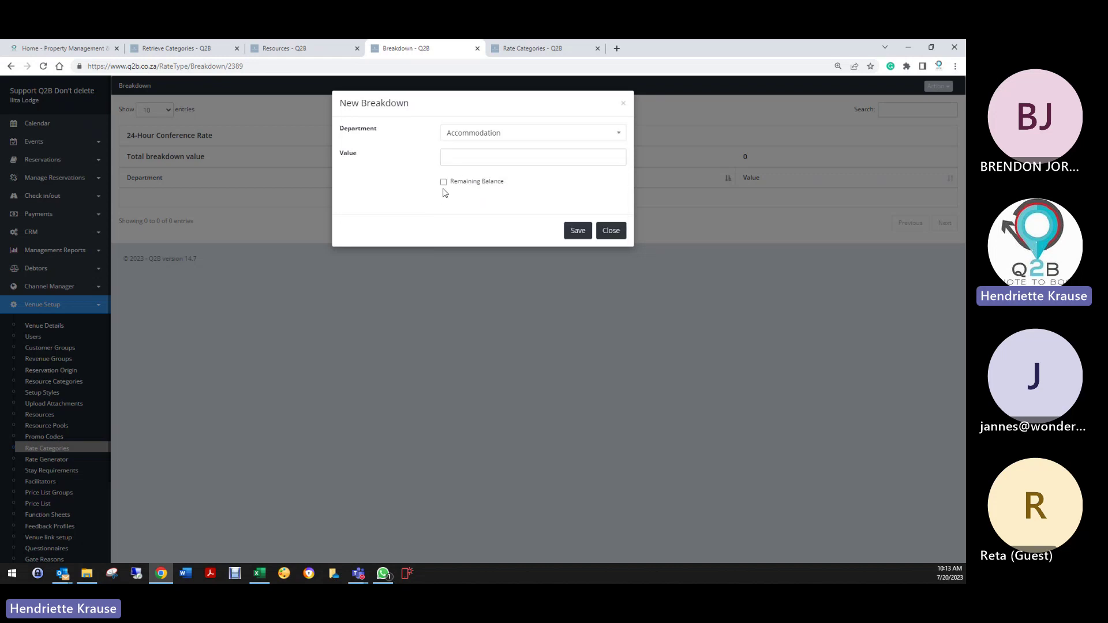
pyautogui.click(623, 104)
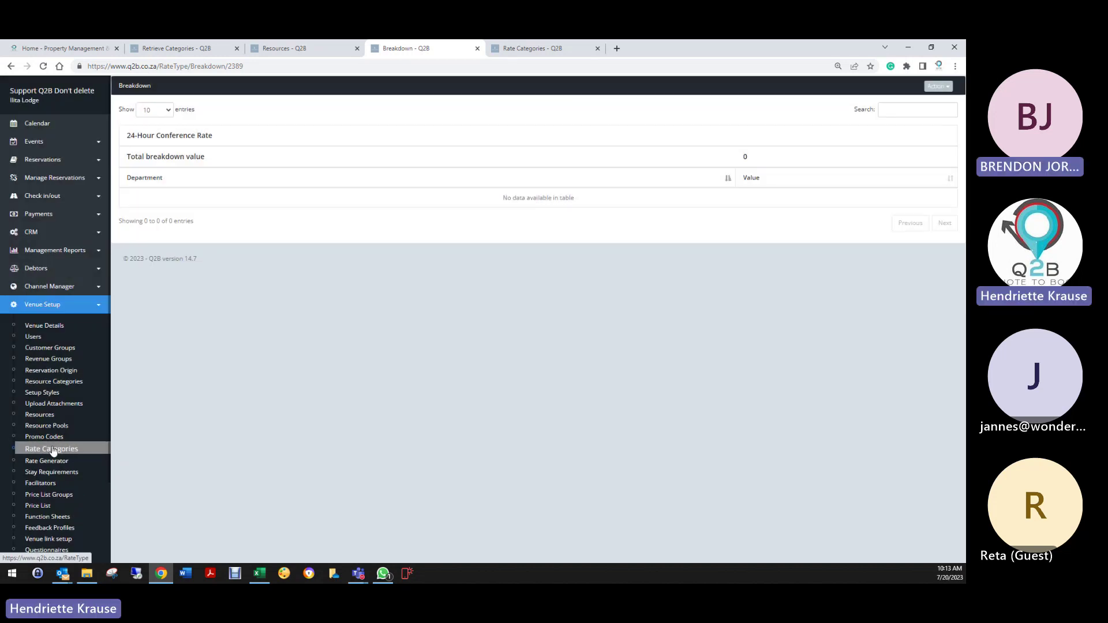
# Step: Add a Food & Beverages breakdown with a value of 150 to the Standard Rate (B&B) category
pyautogui.click(52, 450)
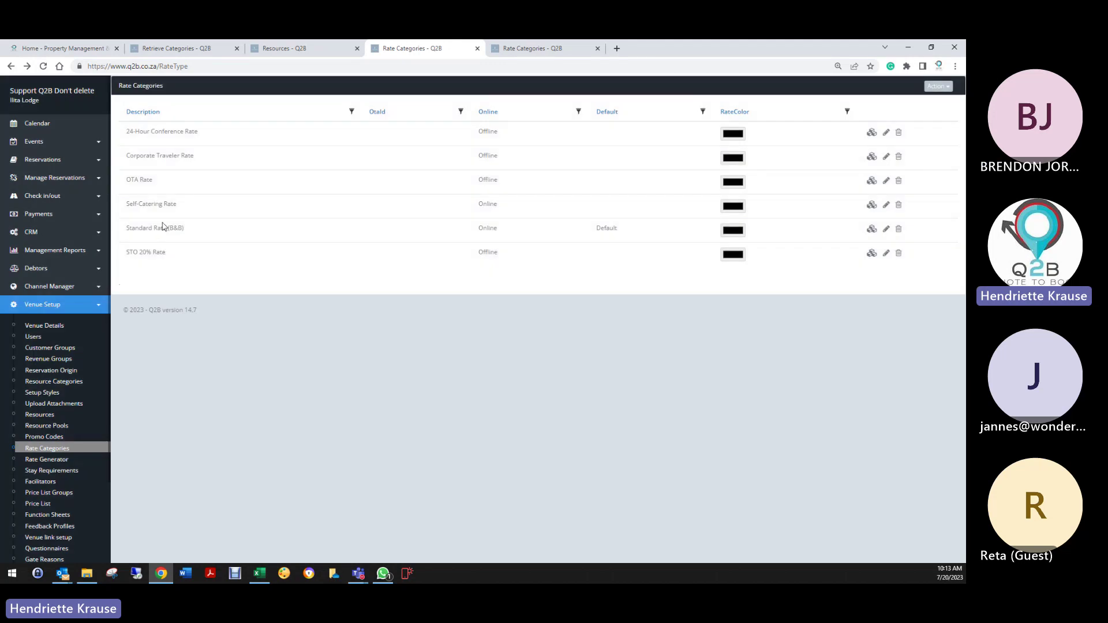
pyautogui.click(871, 229)
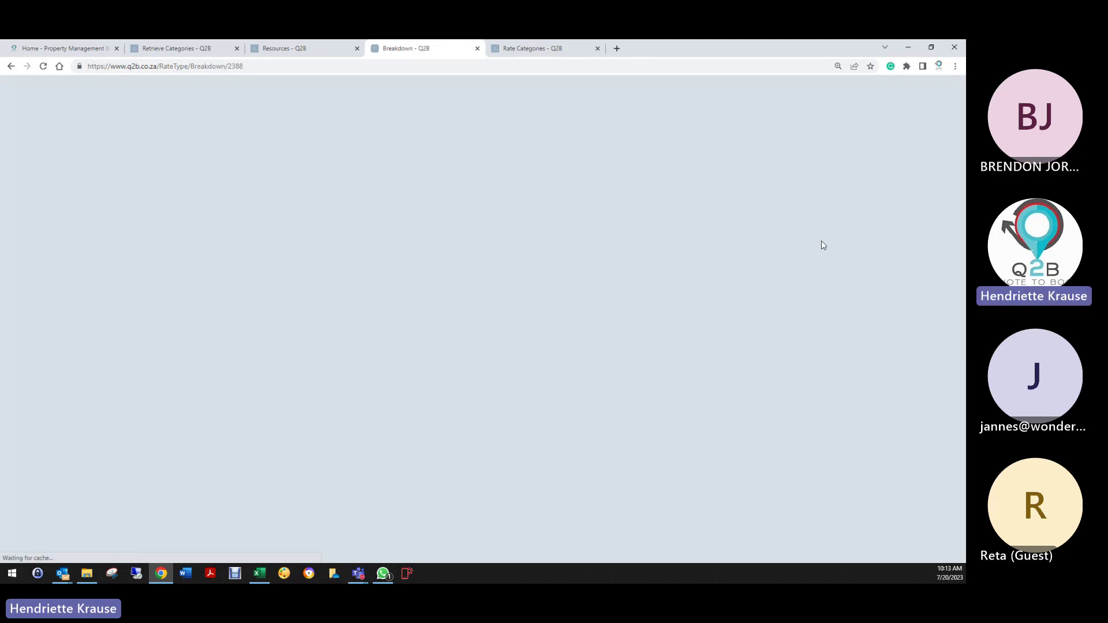
pyautogui.click(937, 86)
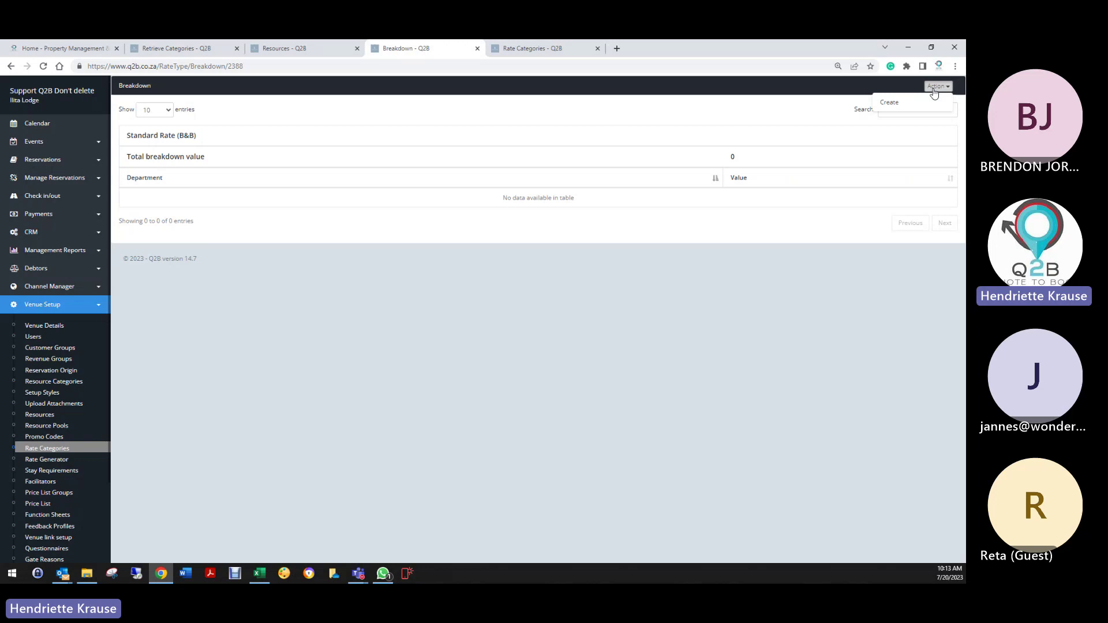
pyautogui.click(908, 107)
pyautogui.click(494, 134)
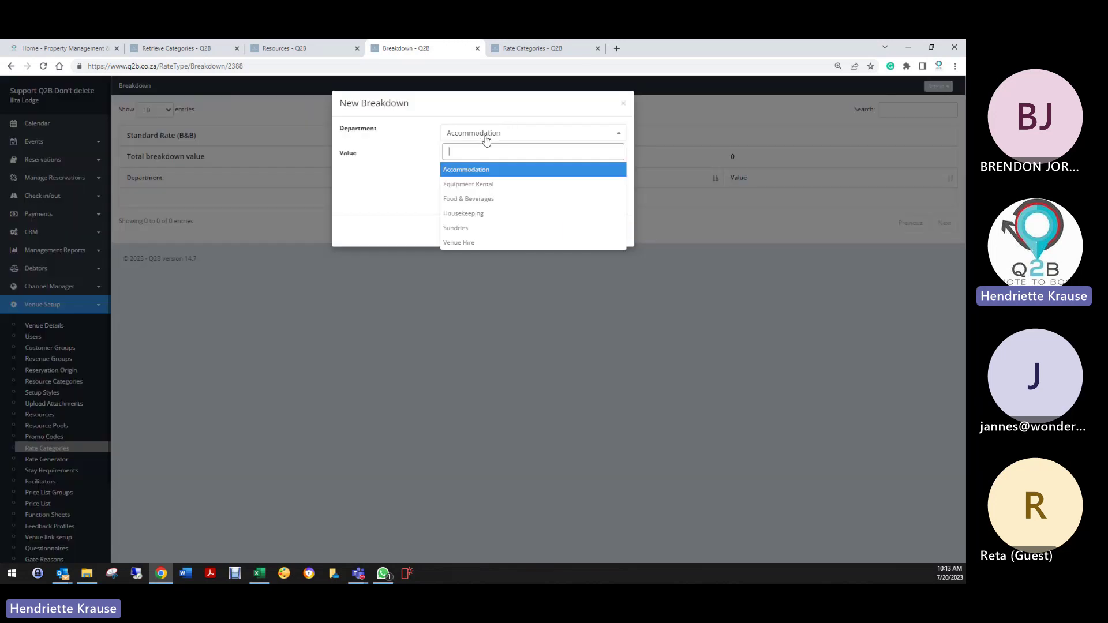
pyautogui.click(469, 187)
pyautogui.click(455, 157)
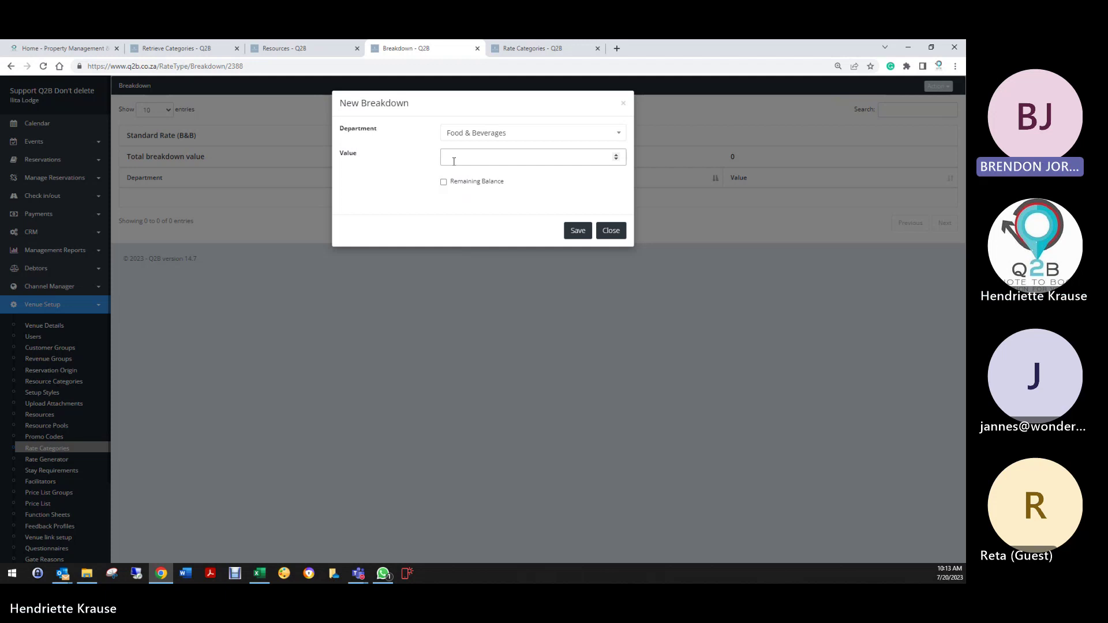
pyautogui.write('150')
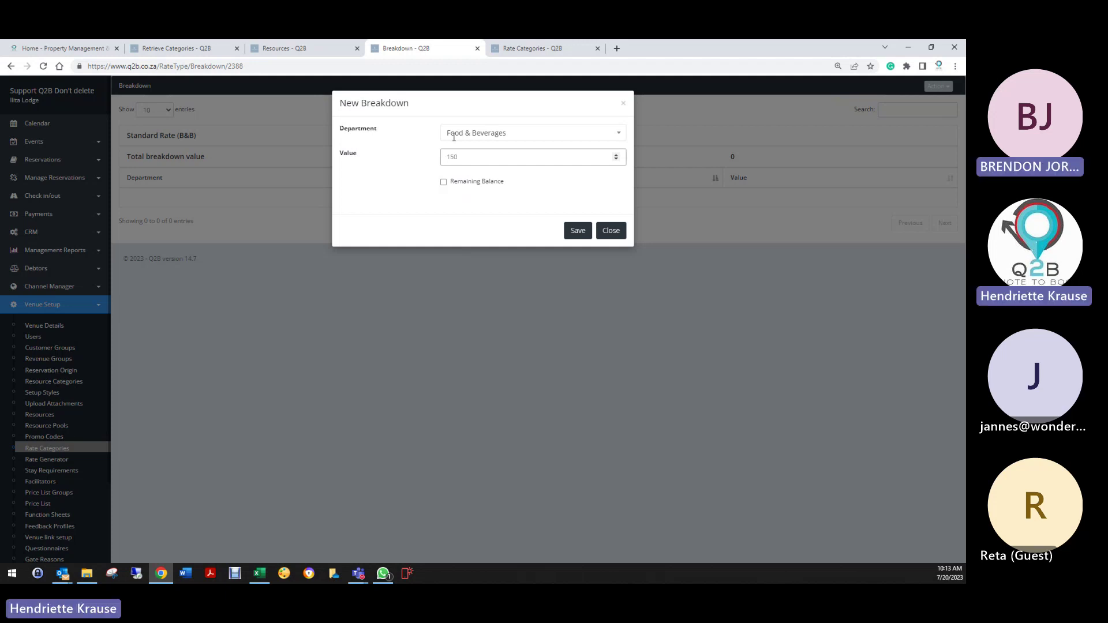
pyautogui.click(579, 231)
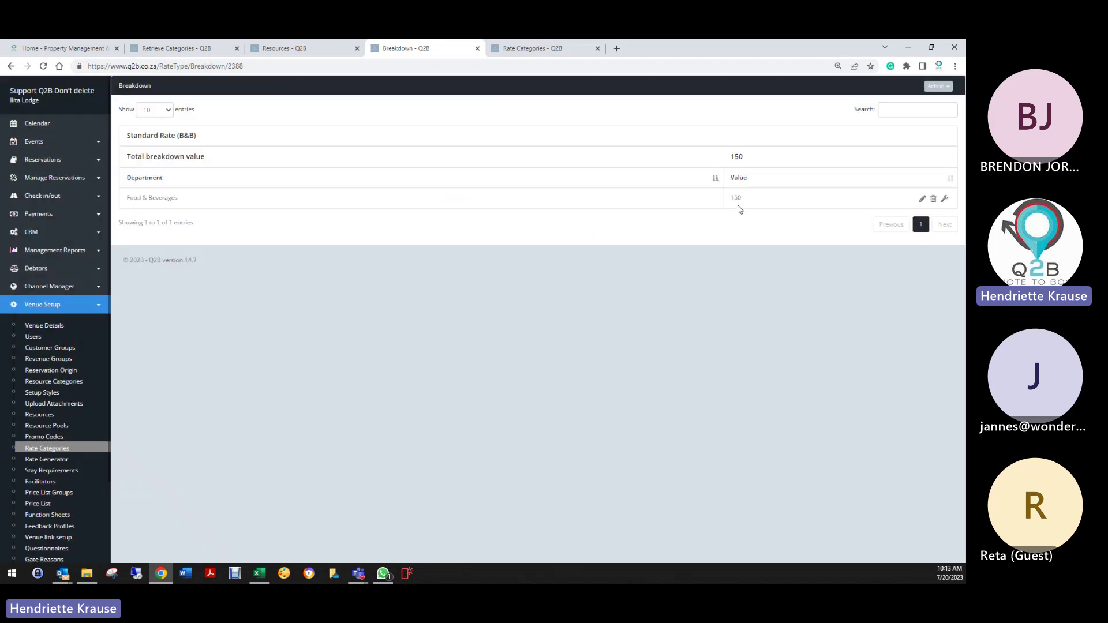
# Step: Add an Accommodation breakdown for the remaining balance to Standard Rate (B&B), and check and re-save the Food & Beverages entry
pyautogui.click(937, 86)
pyautogui.click(894, 106)
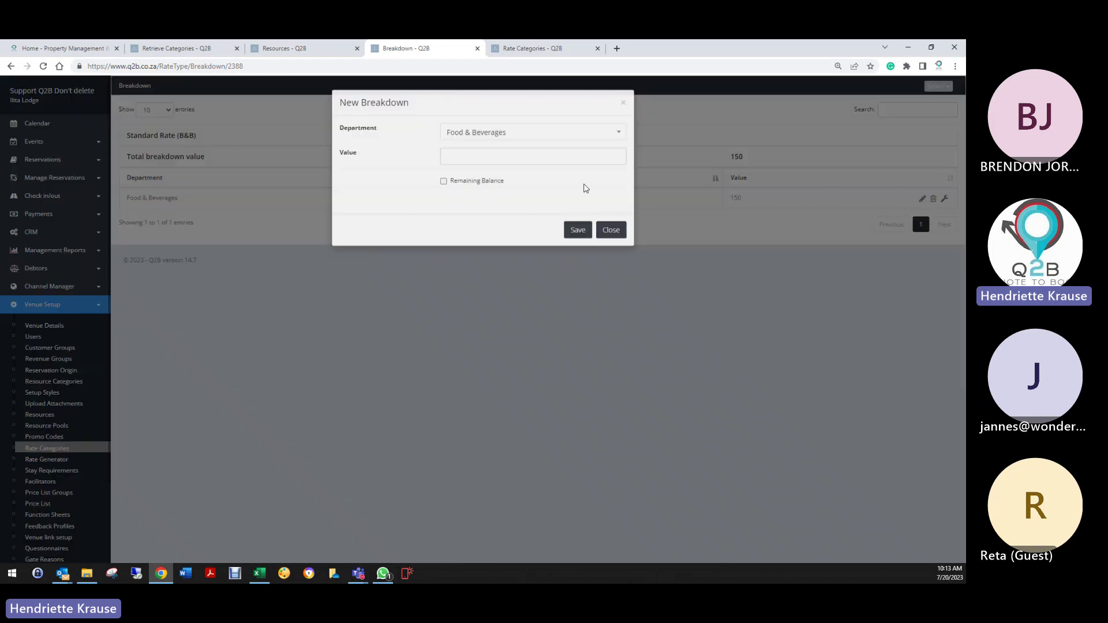
pyautogui.click(468, 134)
pyautogui.click(446, 182)
pyautogui.click(445, 182)
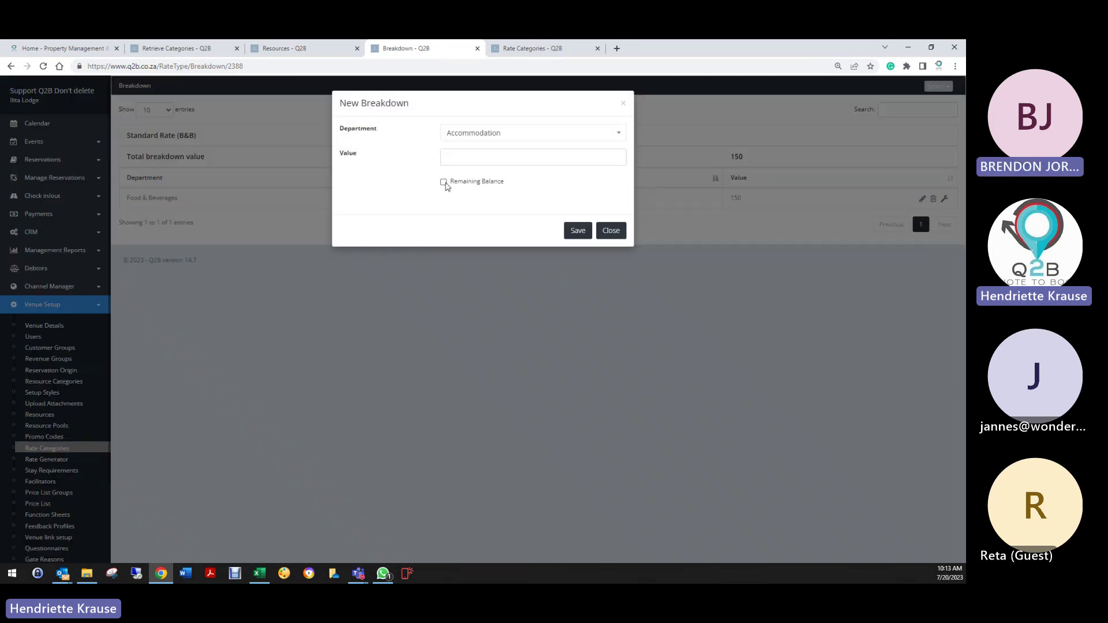
pyautogui.click(576, 231)
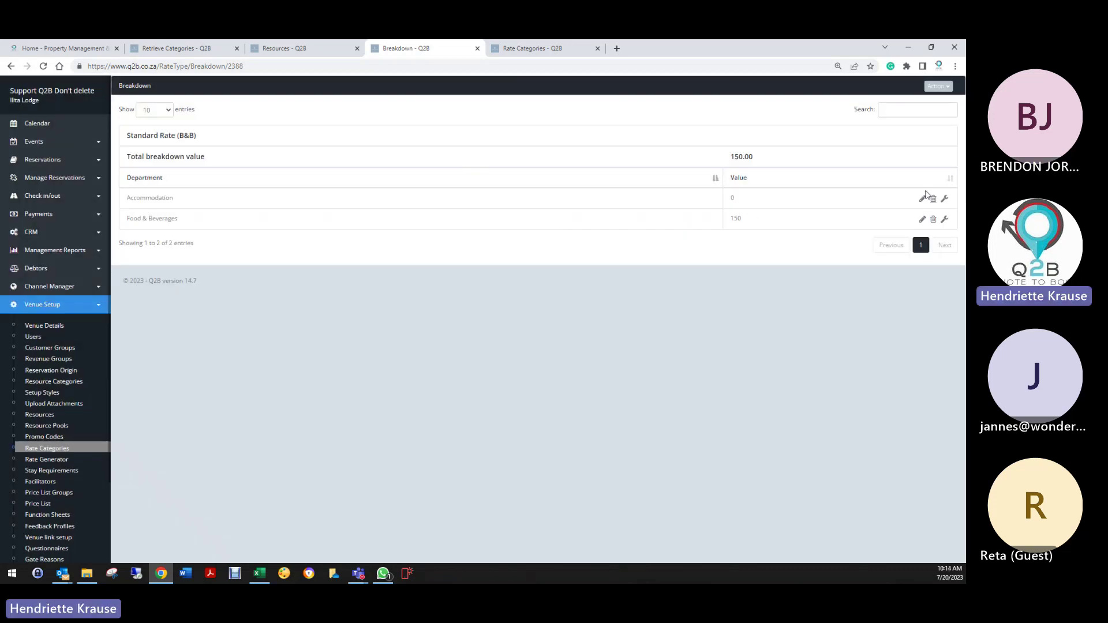
pyautogui.click(923, 221)
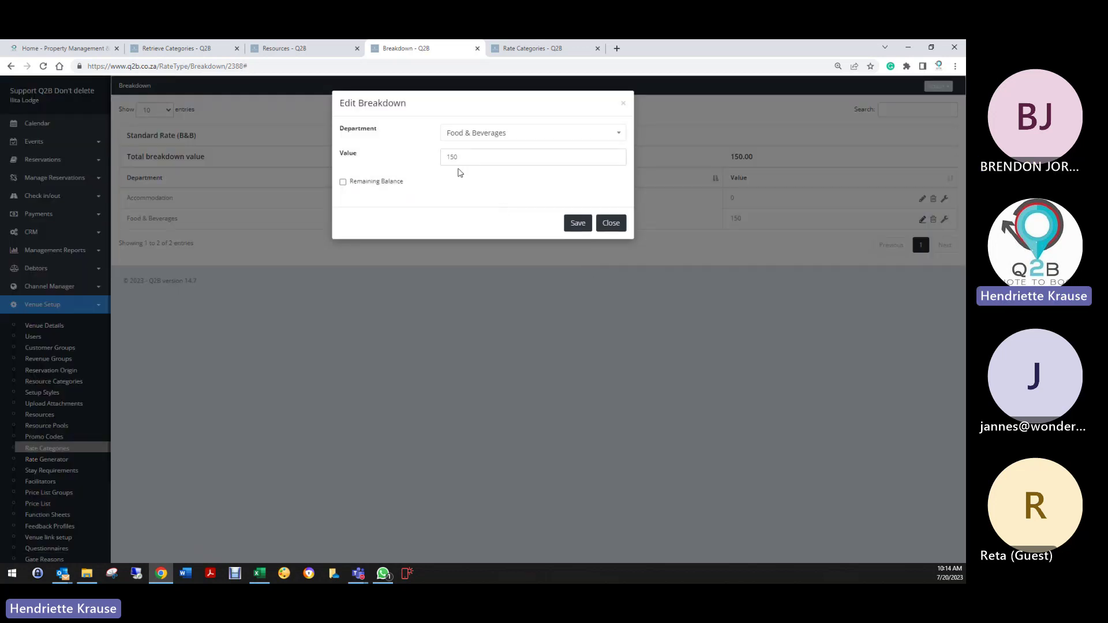
pyautogui.click(577, 225)
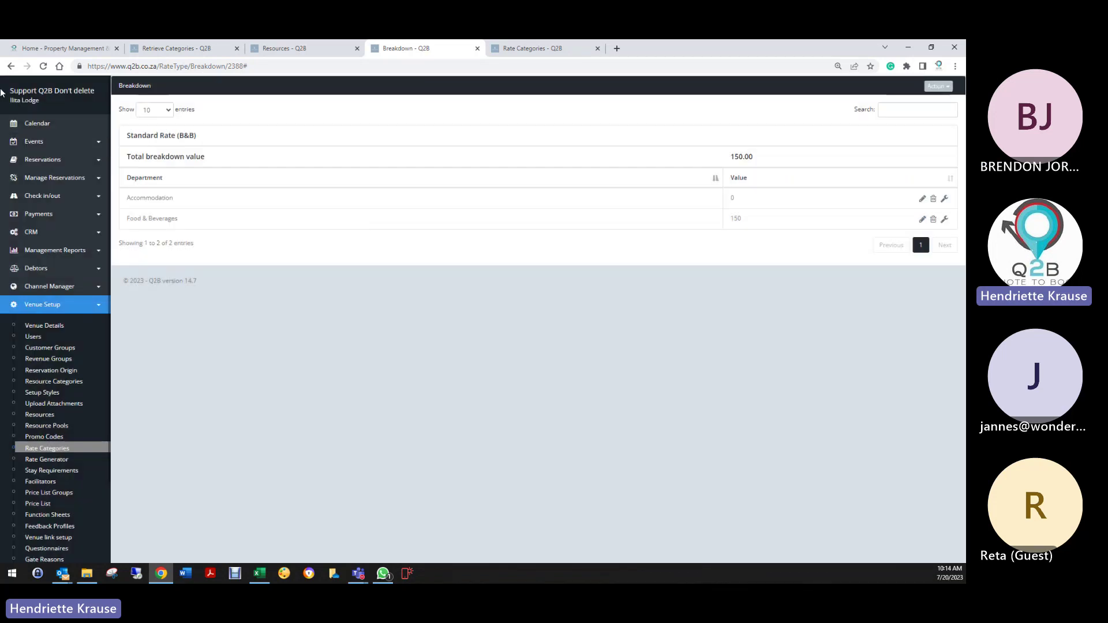
# Step: Add an Accommodation breakdown for the remaining balance to the Self-Catering Rate category
pyautogui.click(57, 449)
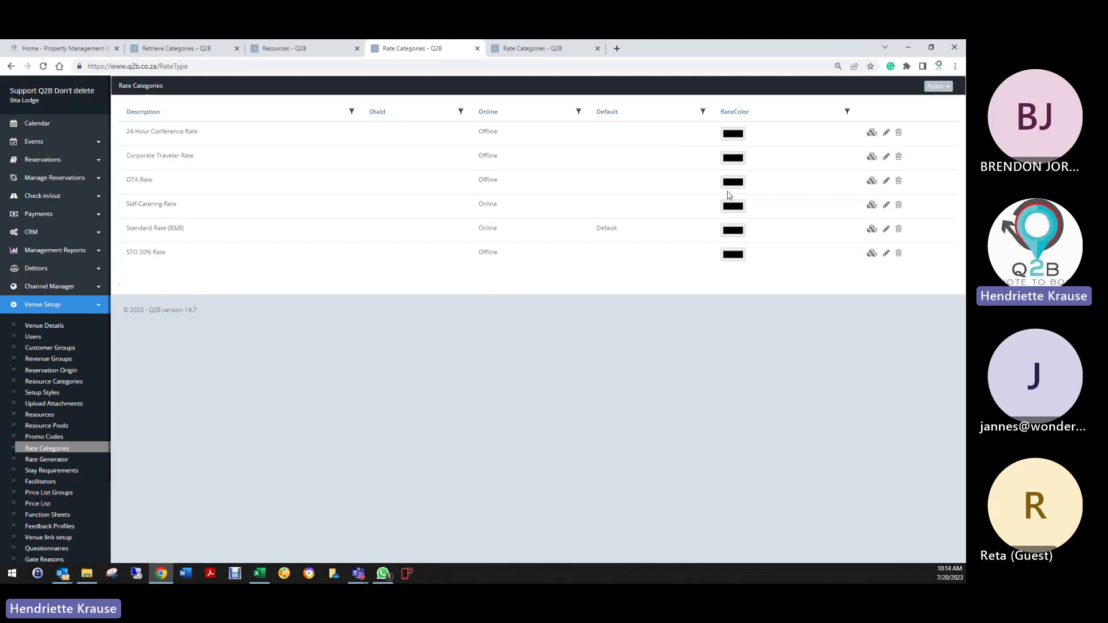
pyautogui.click(871, 205)
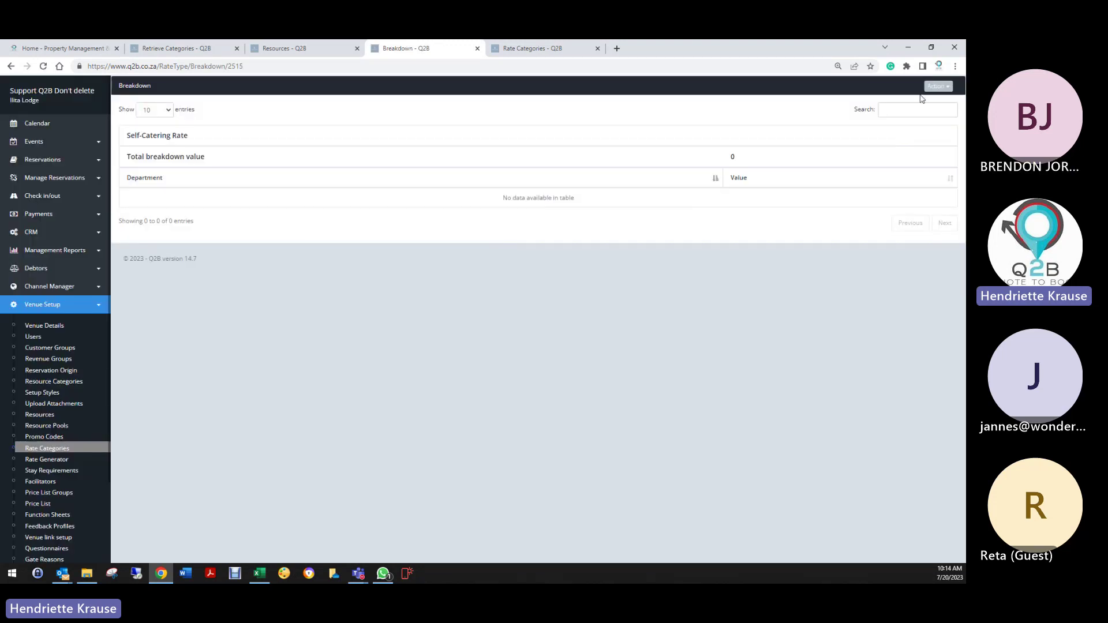
pyautogui.click(936, 86)
pyautogui.click(906, 103)
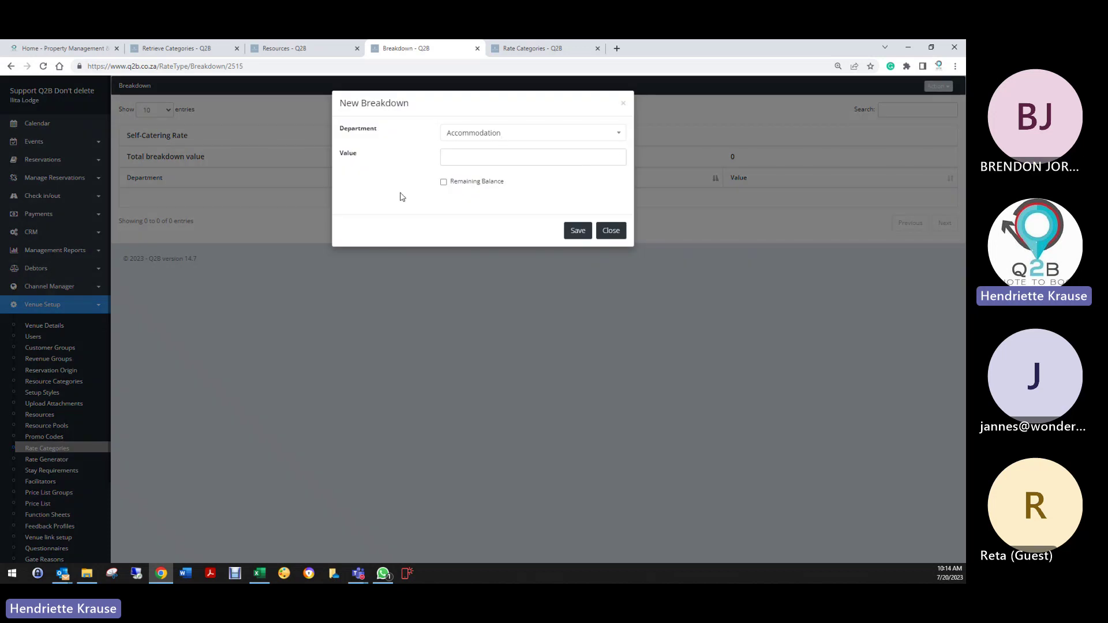
pyautogui.click(444, 182)
pyautogui.click(577, 231)
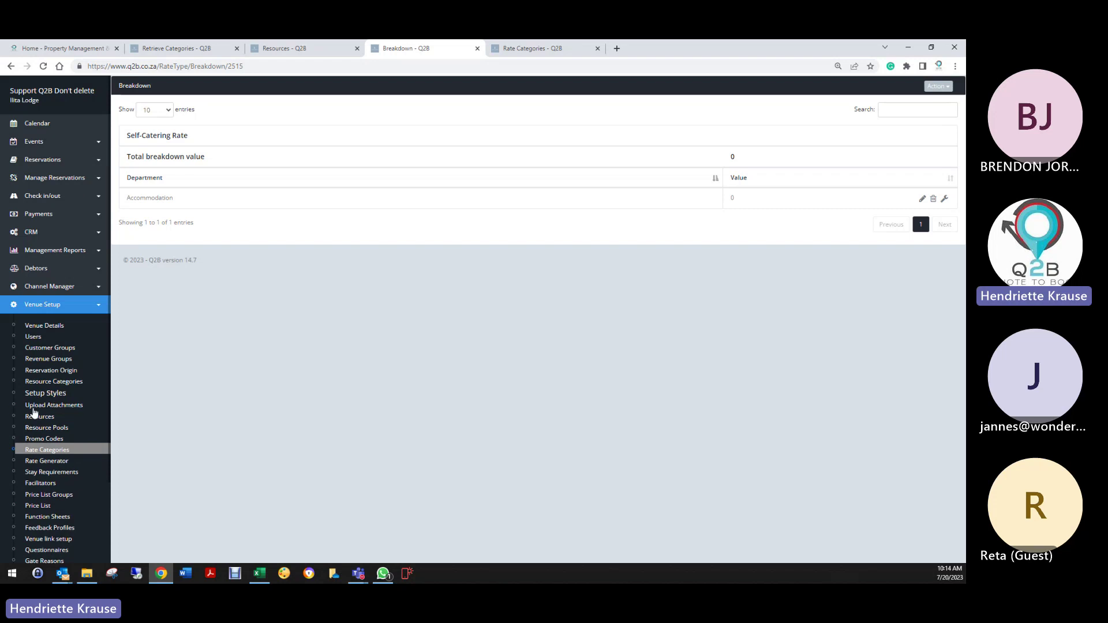
# Step: Check the department breakdown of the OTA Rate and return to the rate categories
pyautogui.click(11, 67)
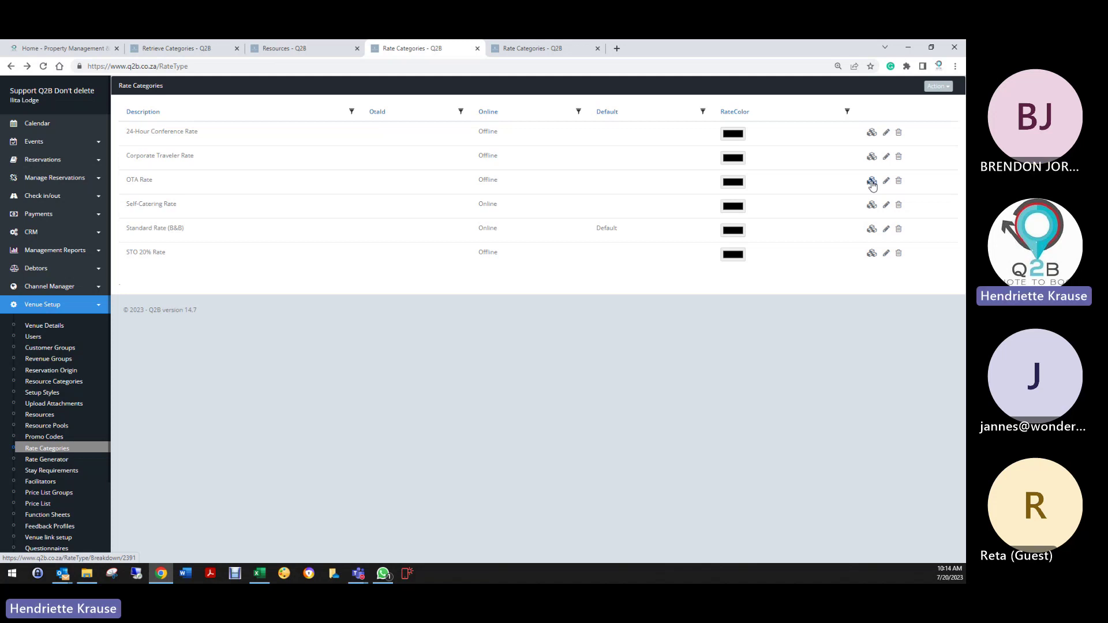
pyautogui.click(872, 183)
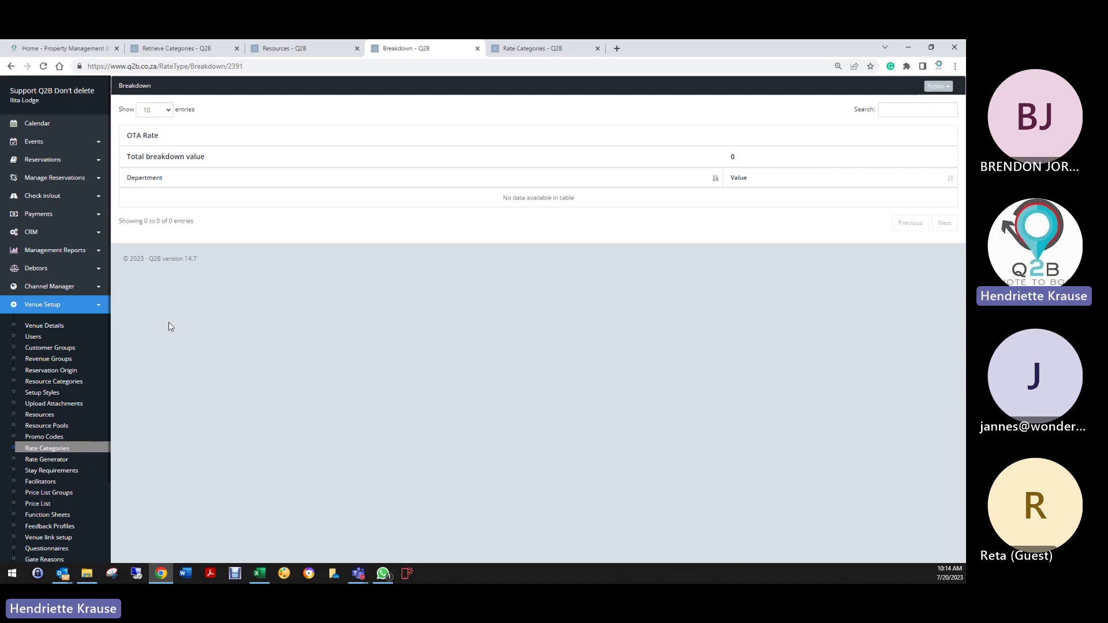
pyautogui.click(63, 454)
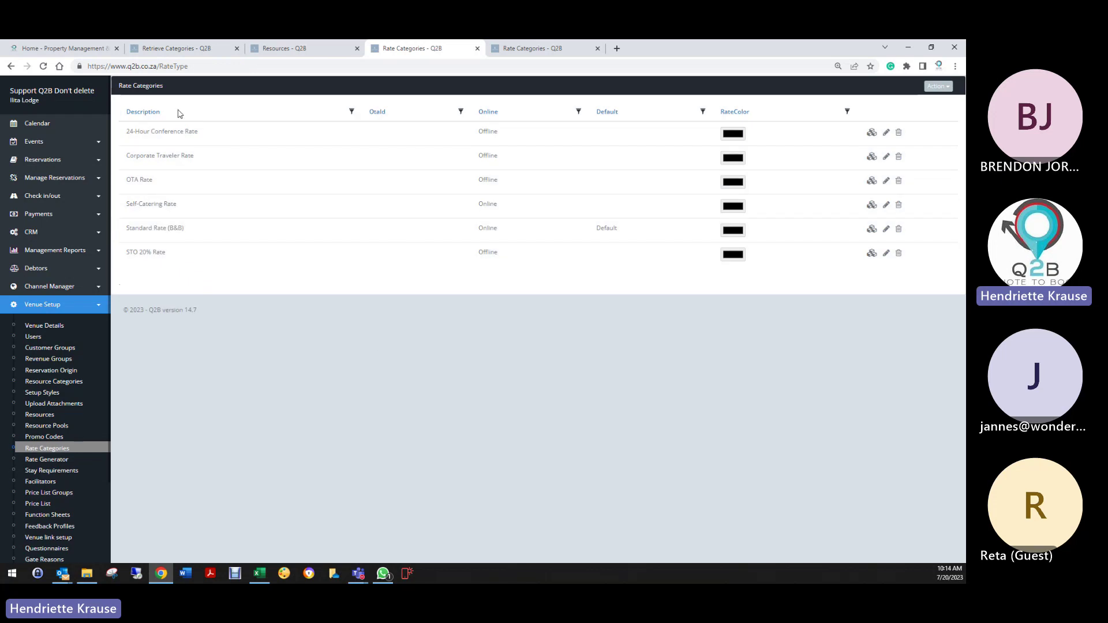
# Step: Open the Rate Generator and select the Self-Catering | Family Apartment | 3 Bedrooms category
pyautogui.click(84, 464)
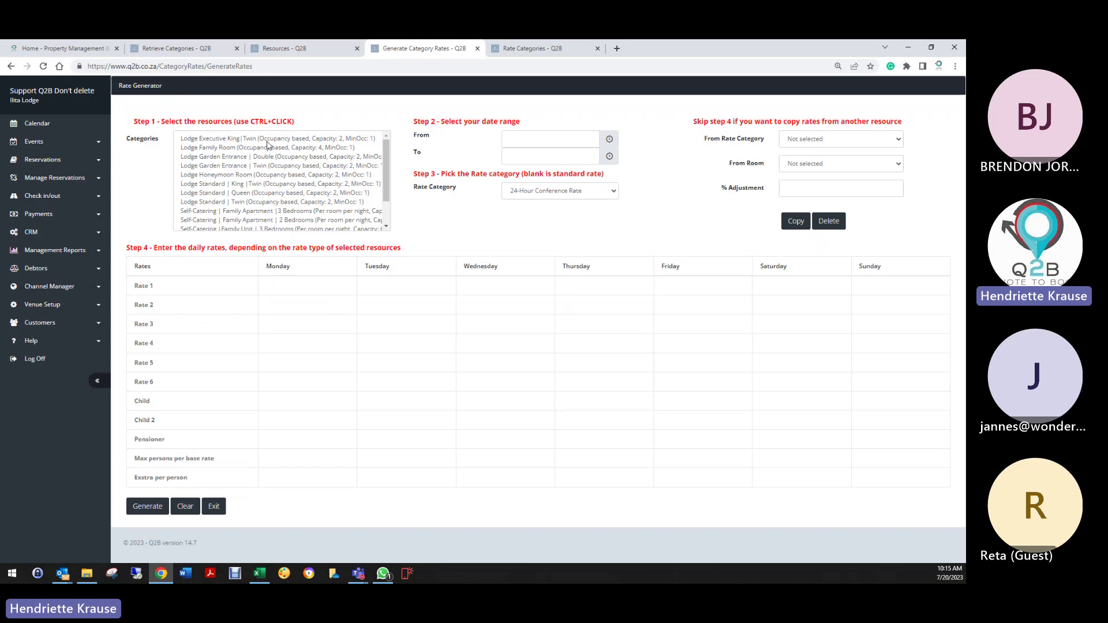
pyautogui.scroll(-1, 263, 185)
pyautogui.click(262, 178)
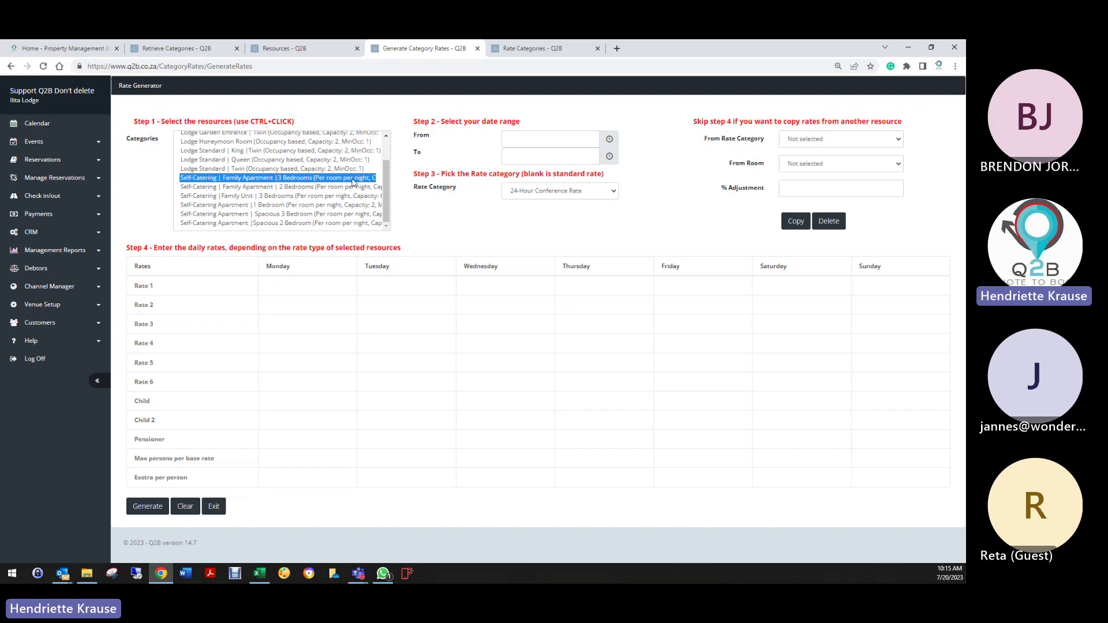
# Step: Set the date range for the rates from 20/07/2023 to 31/01/2024
pyautogui.click(537, 141)
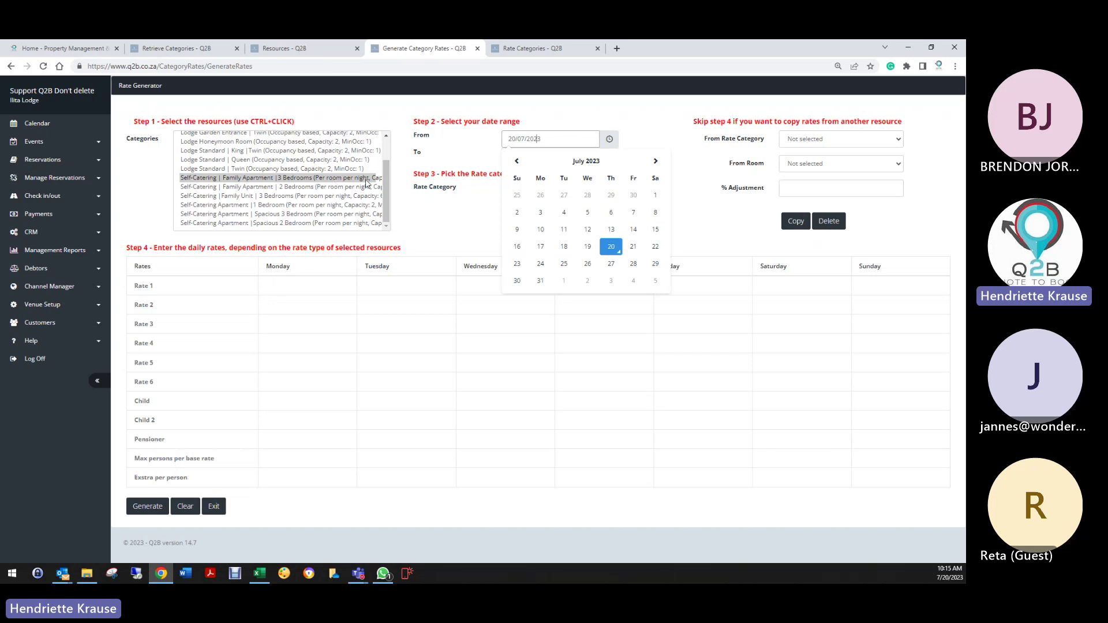
pyautogui.click(611, 247)
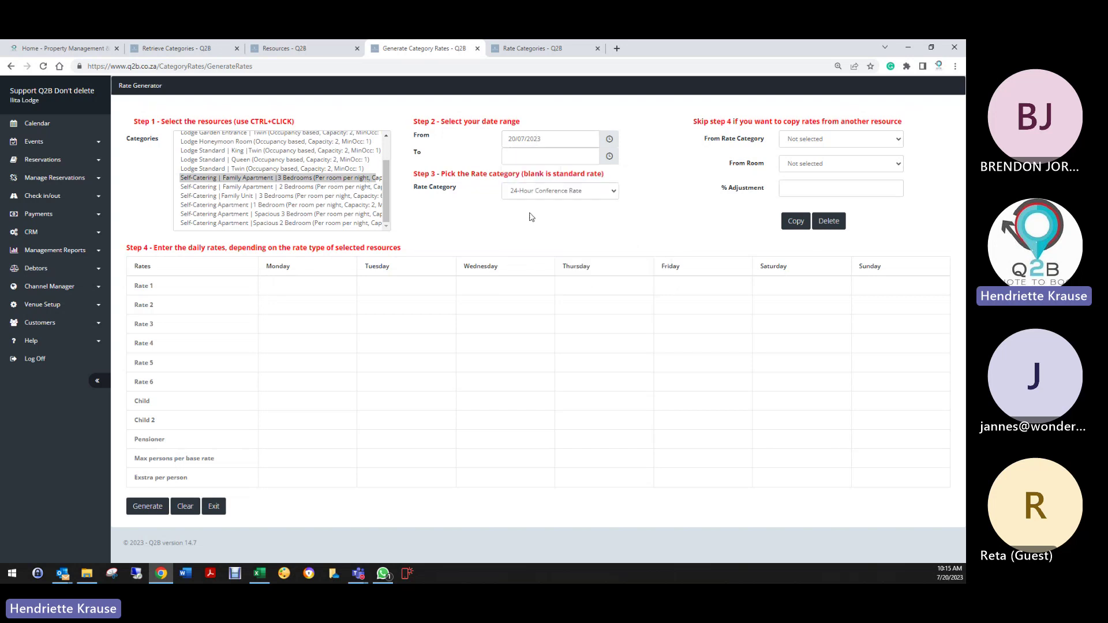
pyautogui.click(539, 153)
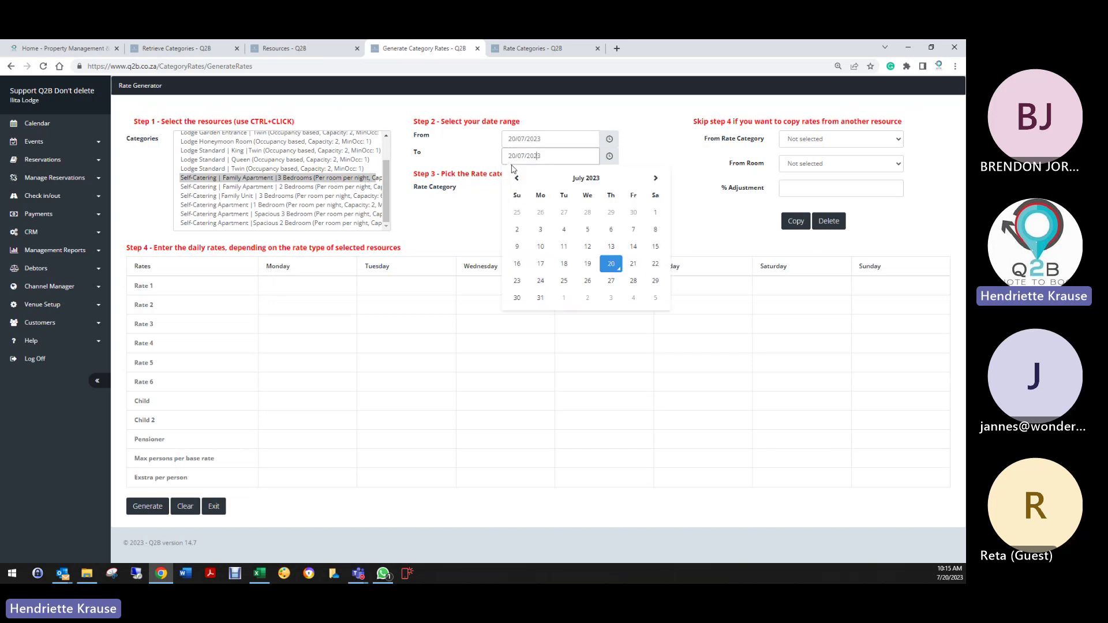
pyautogui.click(657, 179)
pyautogui.click(657, 178)
pyautogui.click(657, 179)
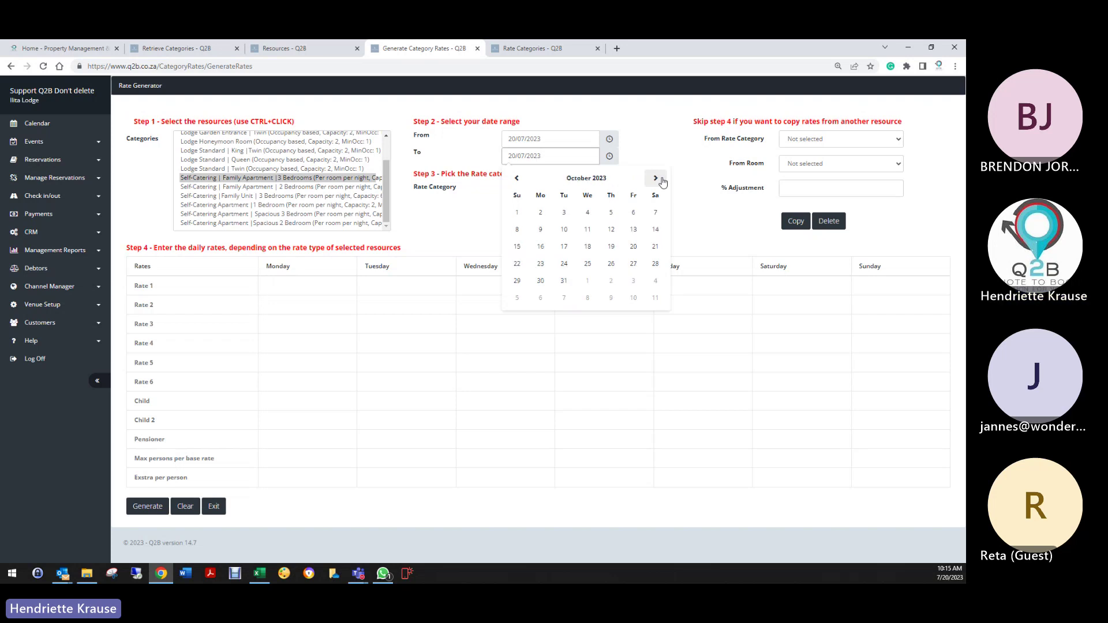
pyautogui.click(656, 178)
pyautogui.click(658, 179)
pyautogui.click(658, 178)
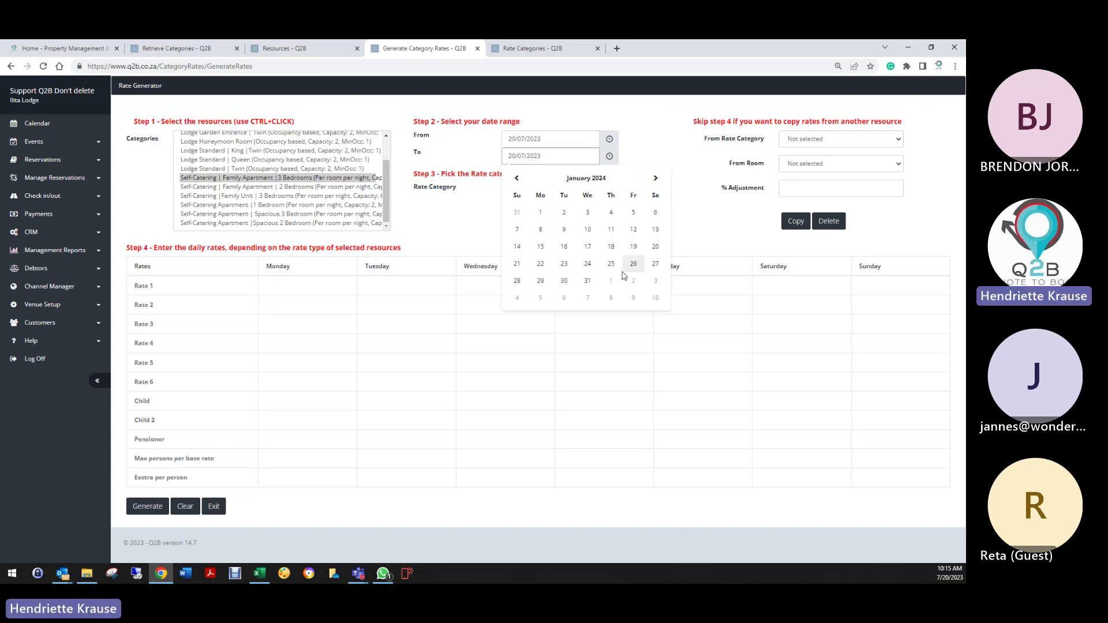
pyautogui.click(587, 281)
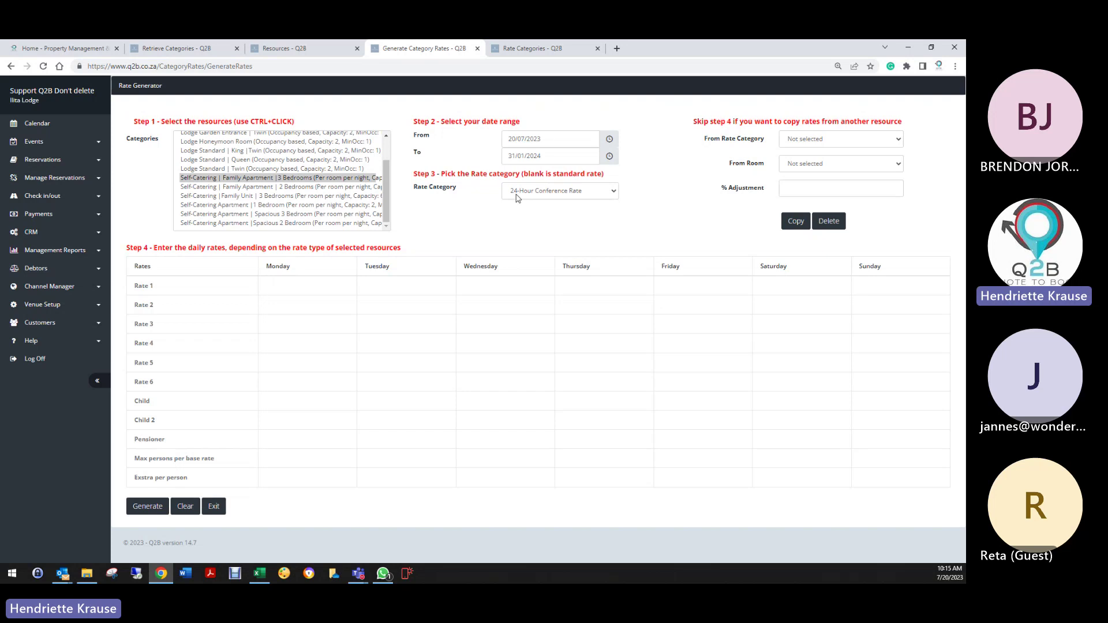
# Step: Pick Self-Catering Rate as the rate category and enter 2500 as Rate 1 for every day from Monday to Sunday
pyautogui.click(521, 191)
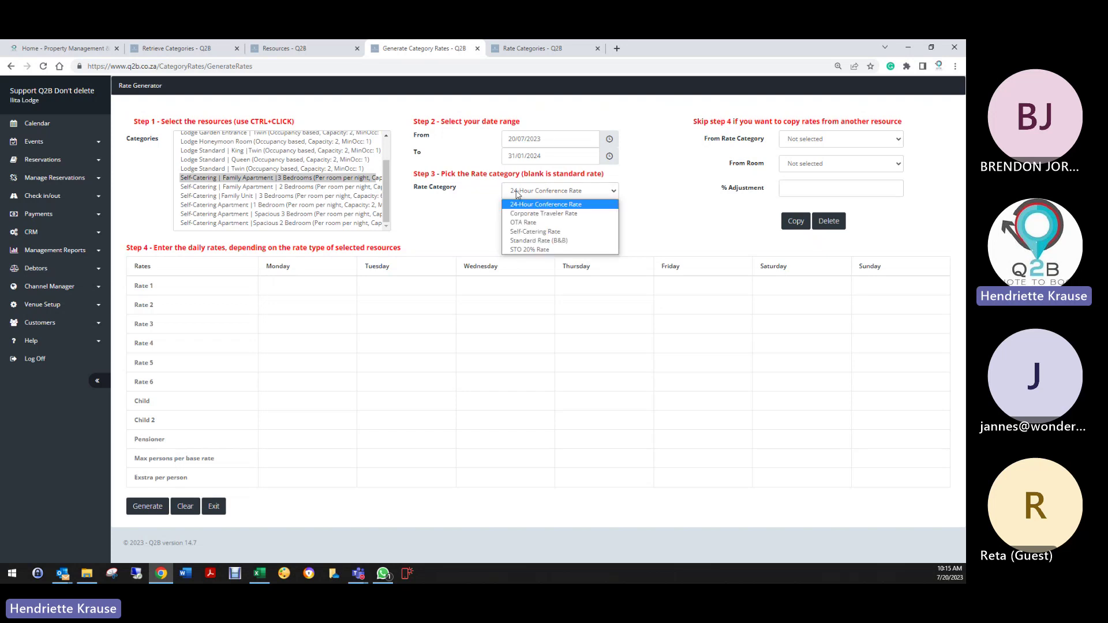
pyautogui.click(533, 232)
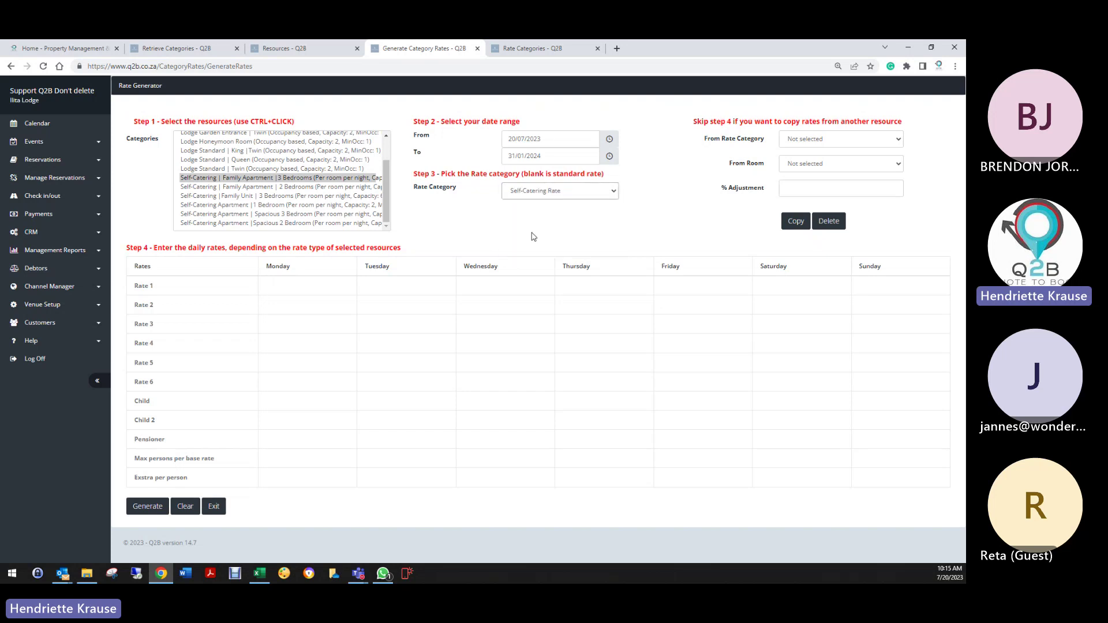
pyautogui.click(317, 285)
pyautogui.write('2500')
pyautogui.press('Tab')
pyautogui.write('2')
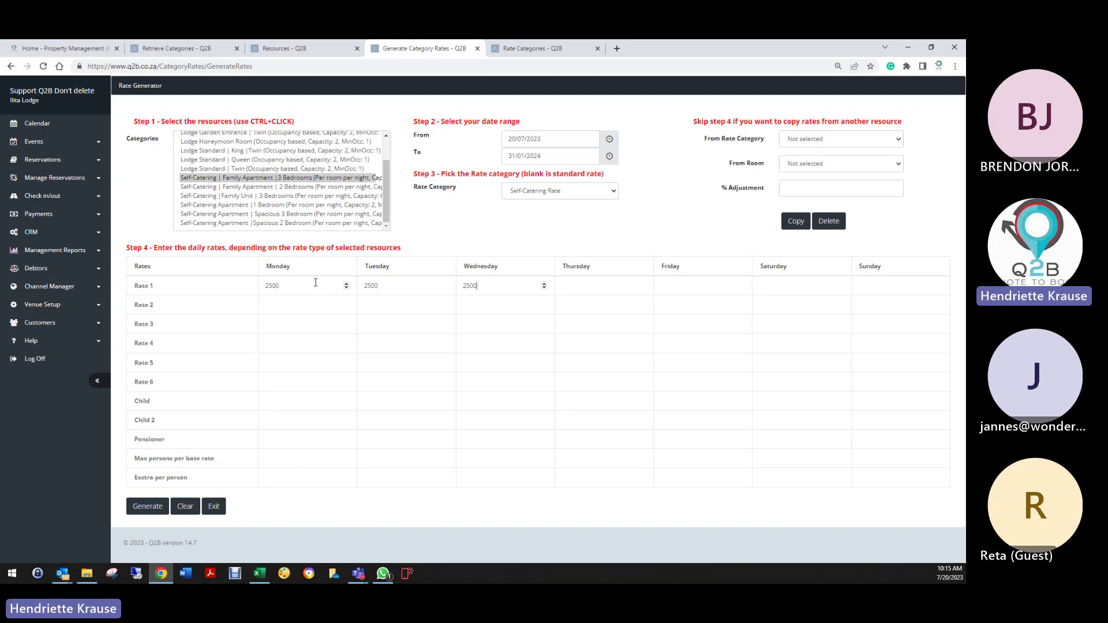
pyautogui.press('Tab')
pyautogui.write('2500')
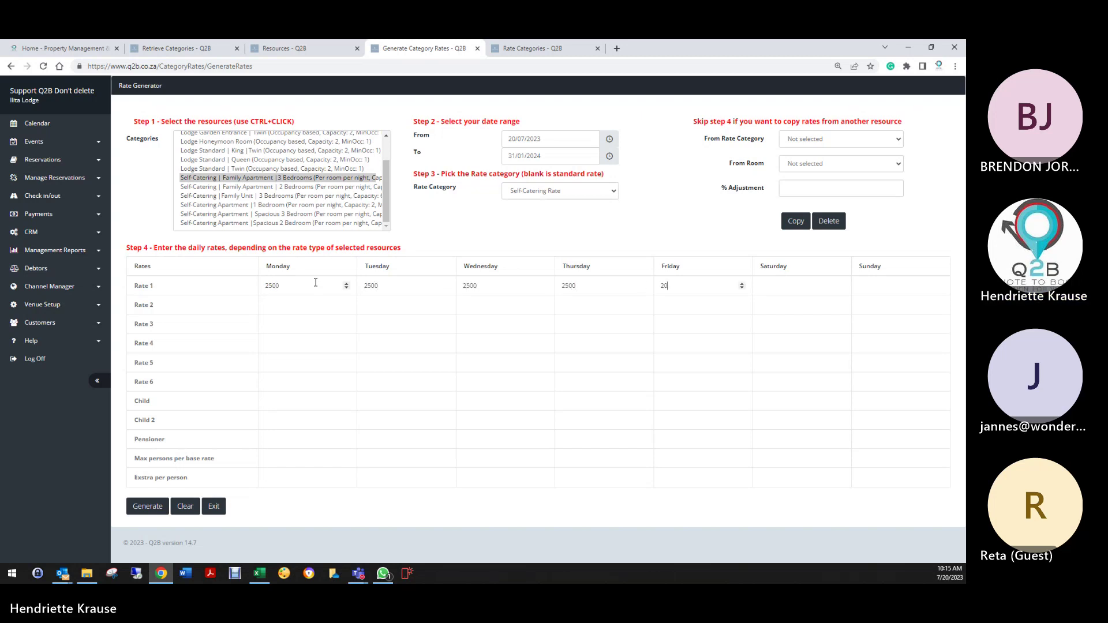
pyautogui.press('Tab')
pyautogui.write('25')
pyautogui.press('Tab')
pyautogui.write('25')
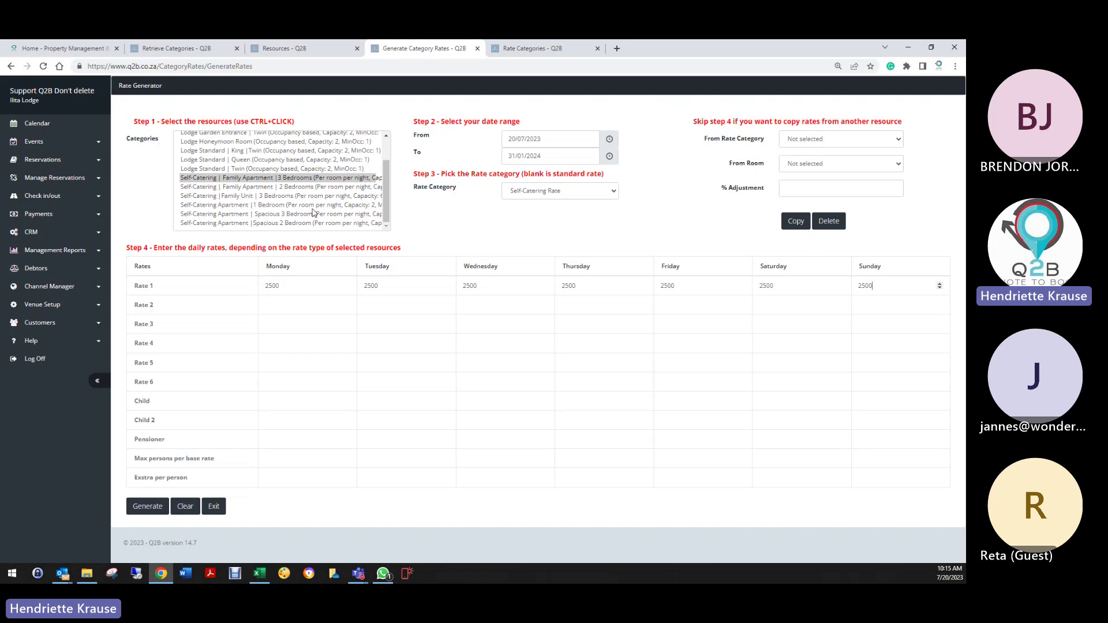
# Step: Select the other self-catering categories one at a time, from Family Apartment | 2 Bedrooms through Apartment | Spacious 3 Bedroom
pyautogui.scroll(1, 285, 196)
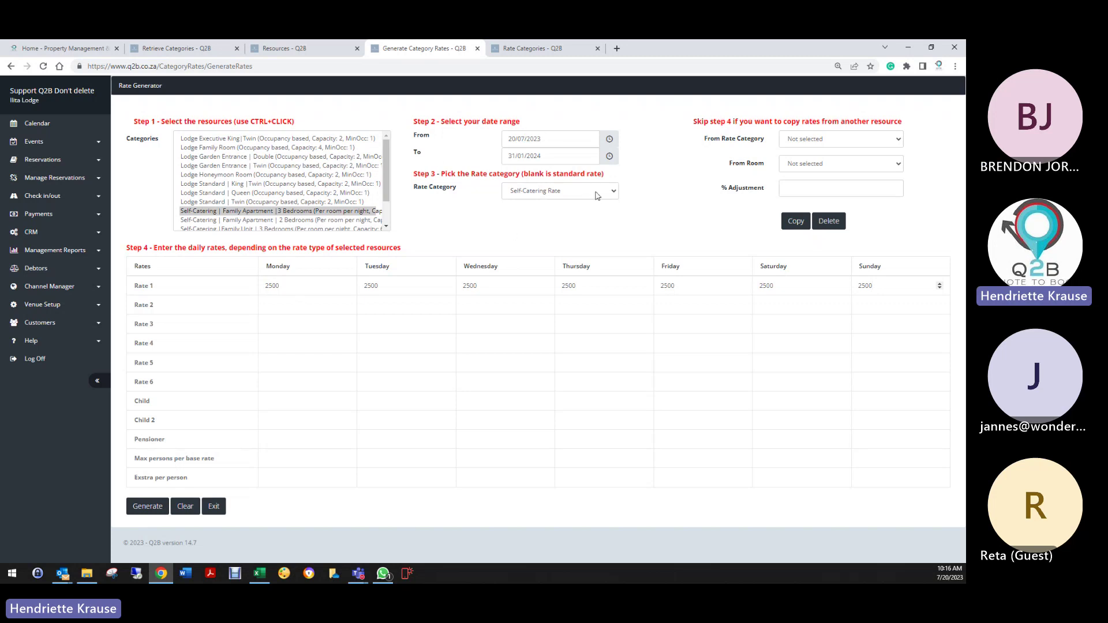
pyautogui.click(304, 222)
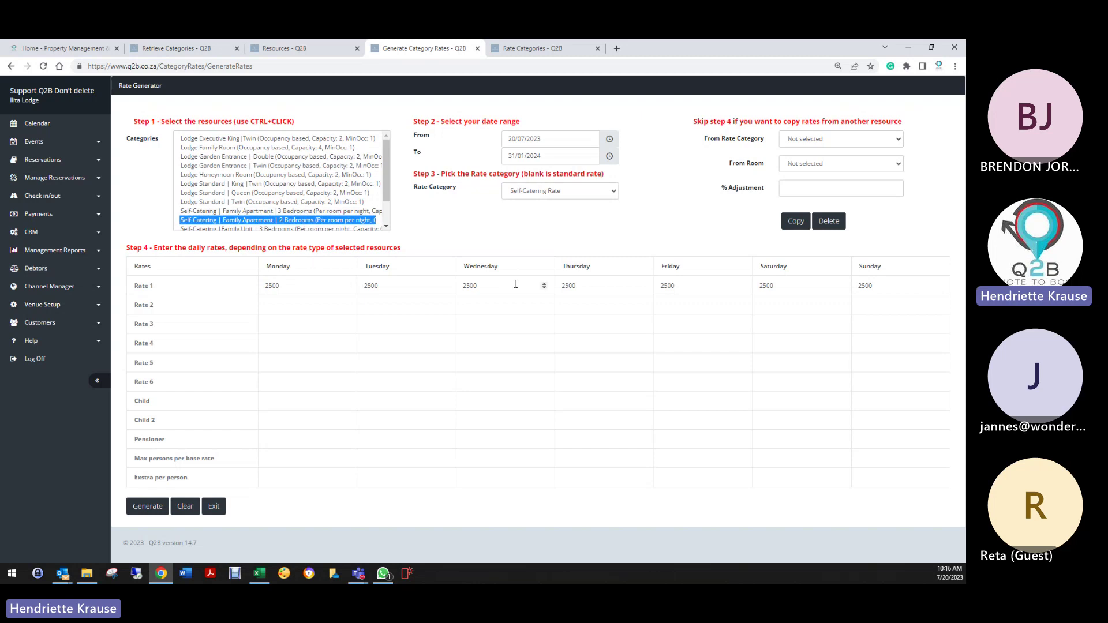
pyautogui.click(292, 230)
pyautogui.click(386, 226)
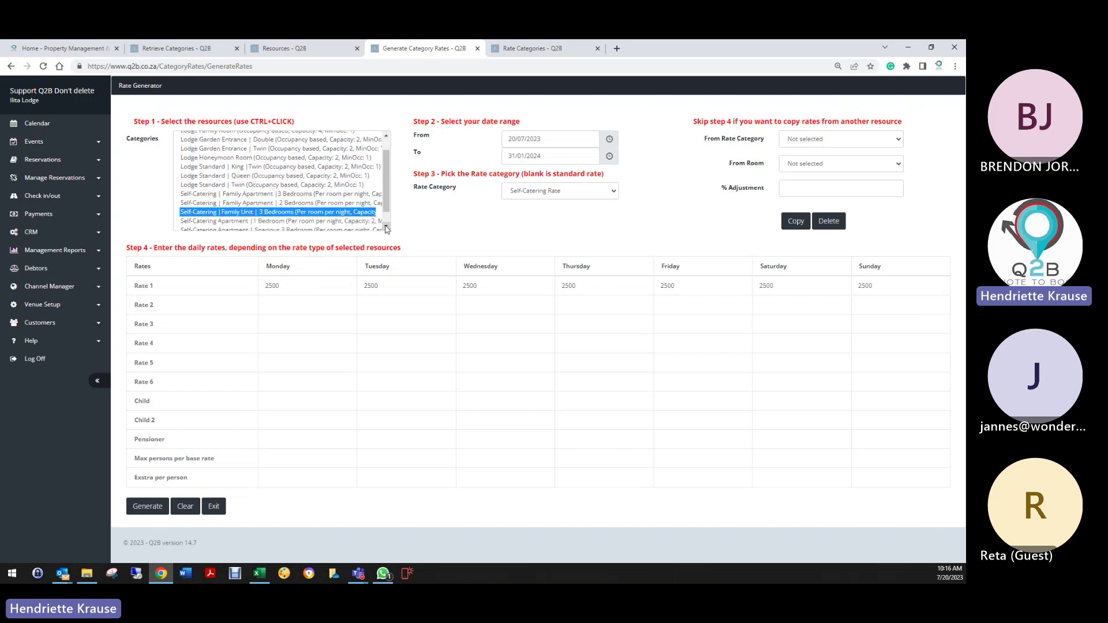
pyautogui.click(386, 226)
pyautogui.click(315, 216)
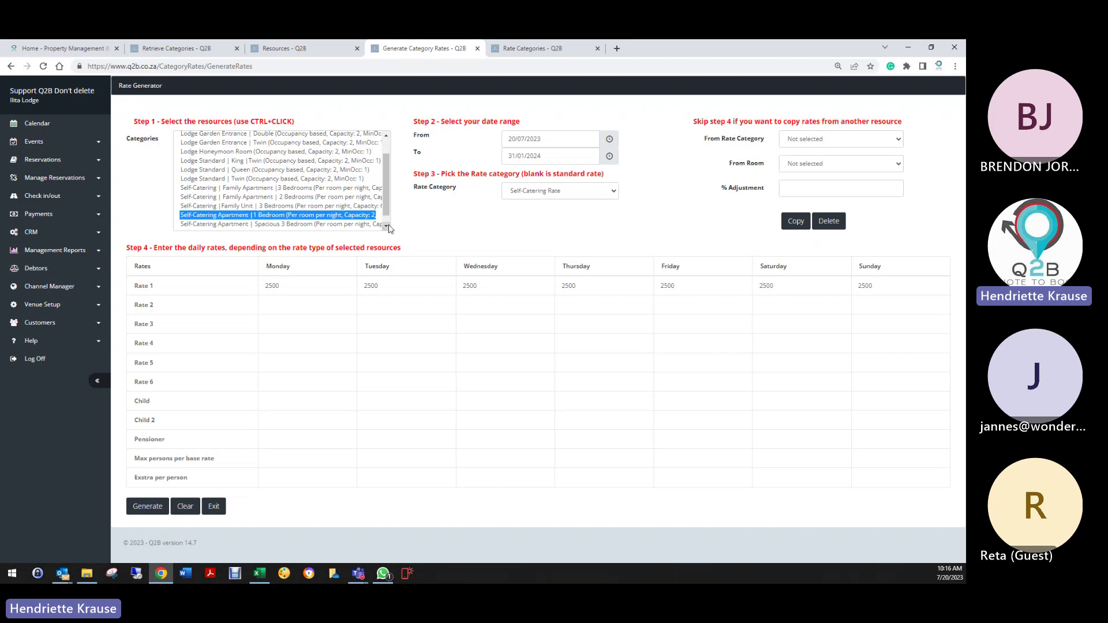
pyautogui.click(387, 226)
pyautogui.click(314, 214)
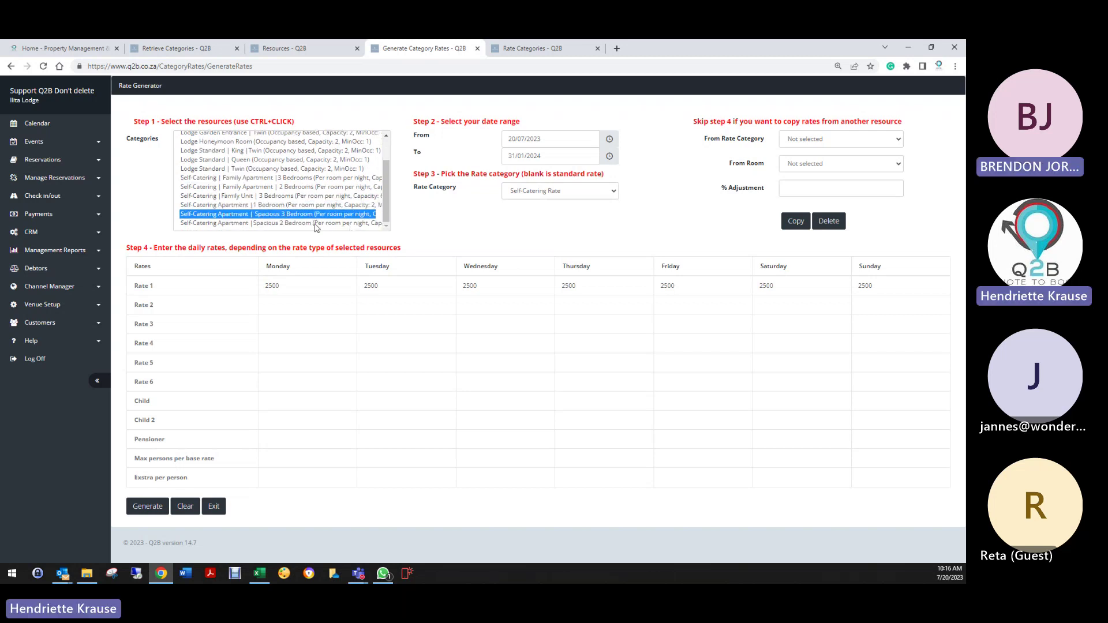
# Step: Select the Family Apartment | 3 Bedrooms category, add Apartment | Spacious 3 Bedroom to the selection, and remove it again
pyautogui.click(292, 180)
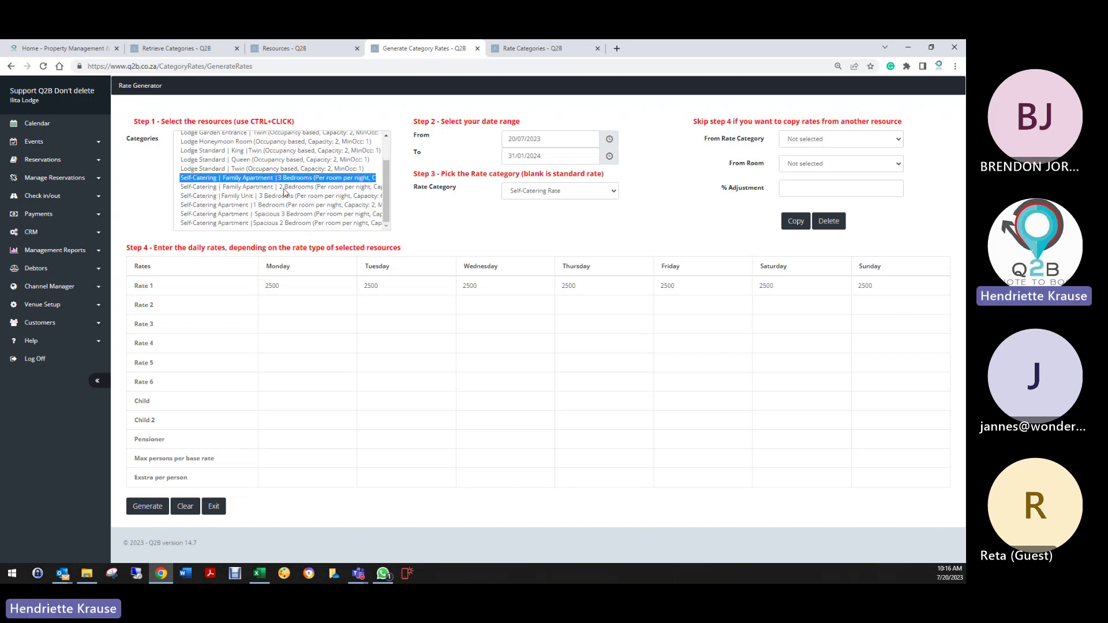
pyautogui.keyDown('ctrl'); pyautogui.click(307, 216); pyautogui.keyUp('ctrl')
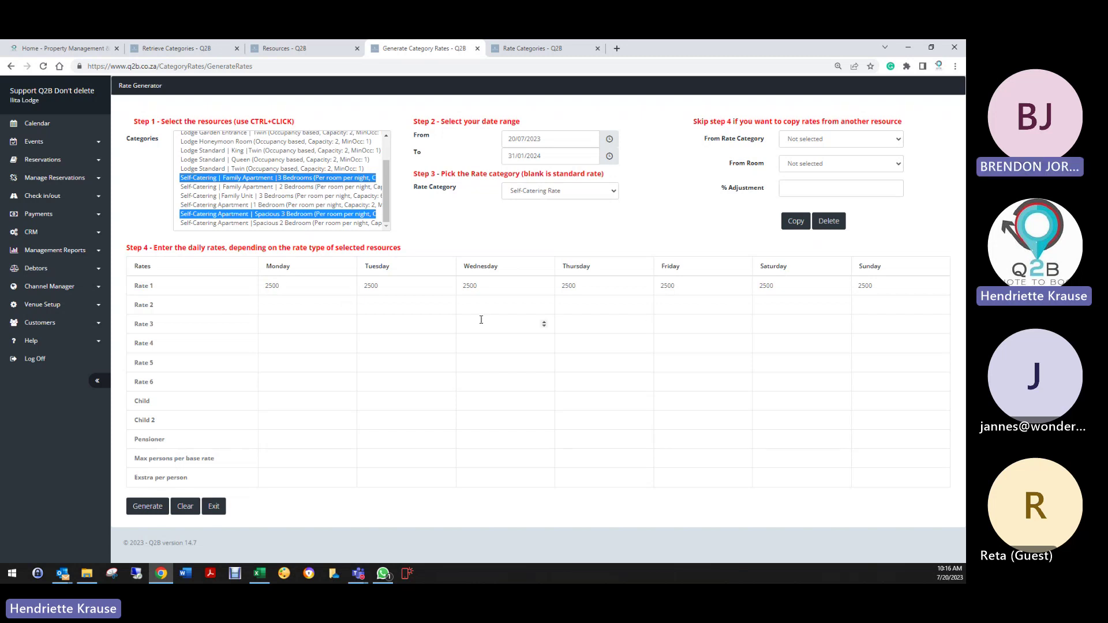
pyautogui.keyDown('ctrl'); pyautogui.click(349, 215); pyautogui.keyUp('ctrl')
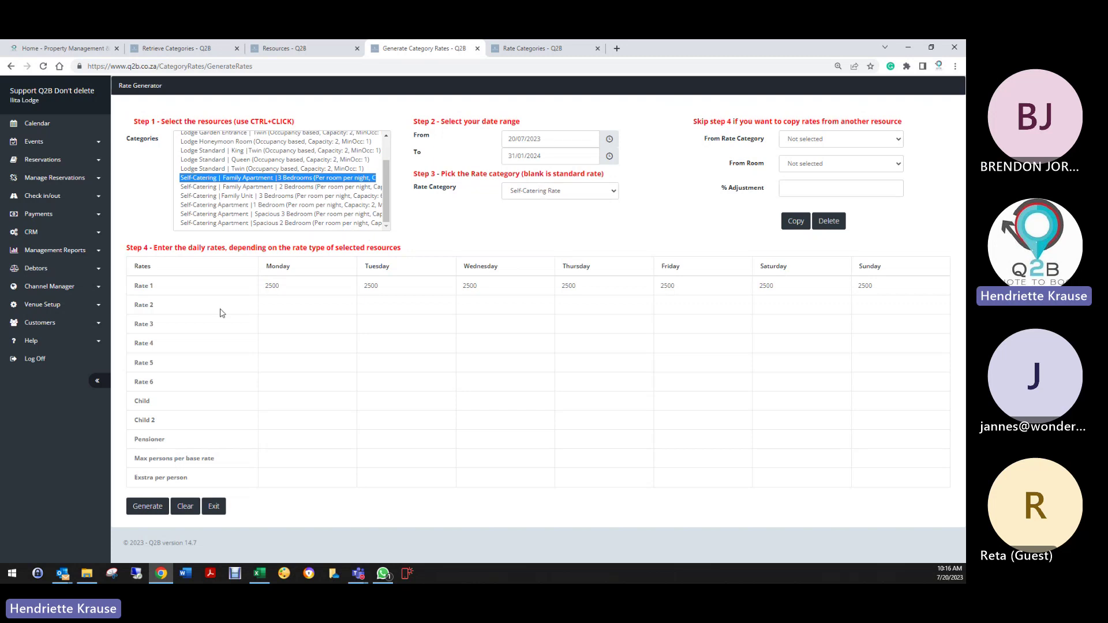
# Step: Select the Lodge Executive King|Twin category and pick Standard Rate (B&B) as its rate category
pyautogui.click(97, 381)
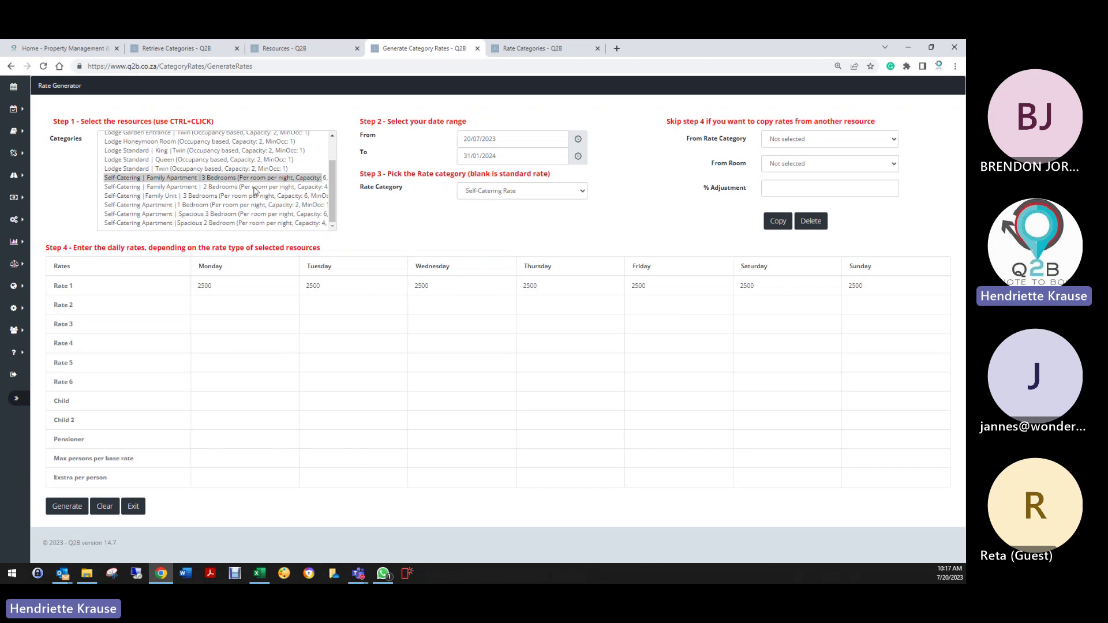
pyautogui.scroll(1, 255, 192)
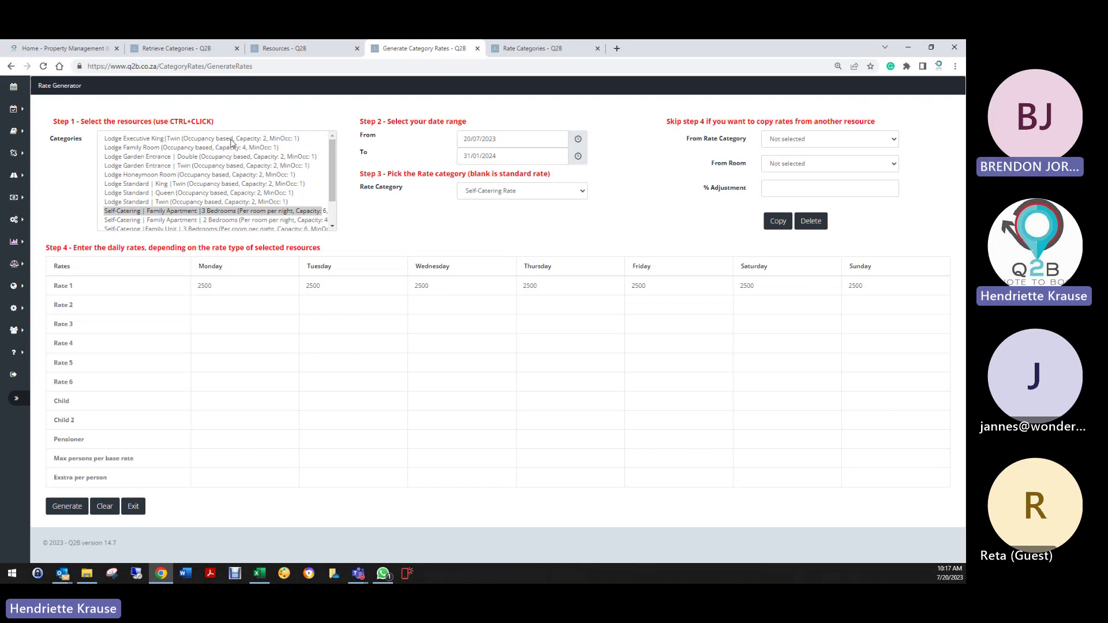
pyautogui.scroll(-1, 232, 214)
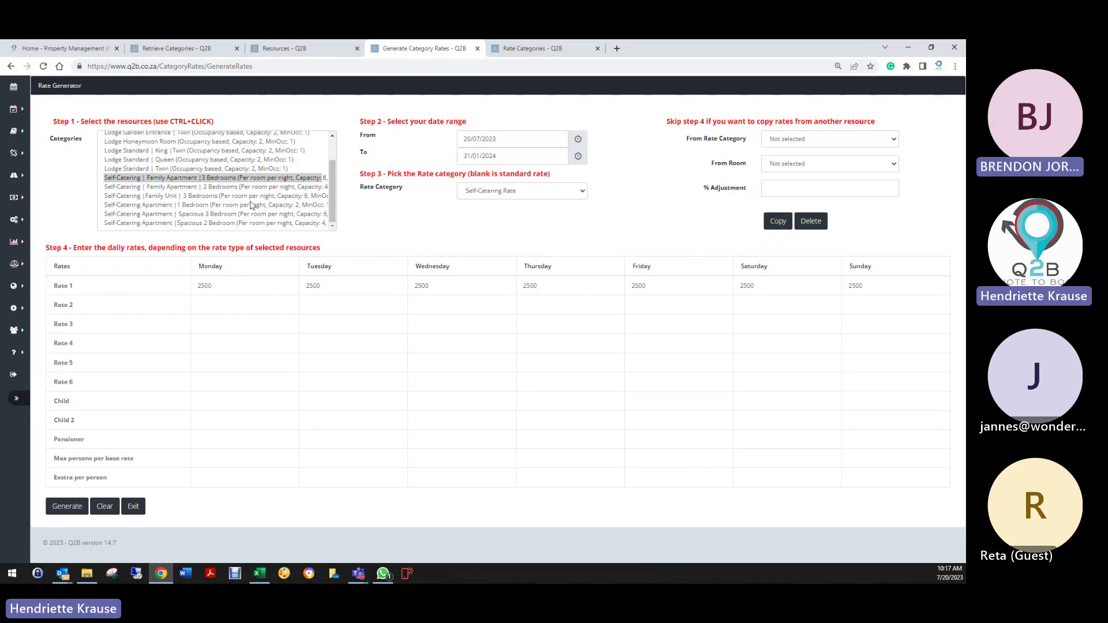
pyautogui.scroll(2, 253, 206)
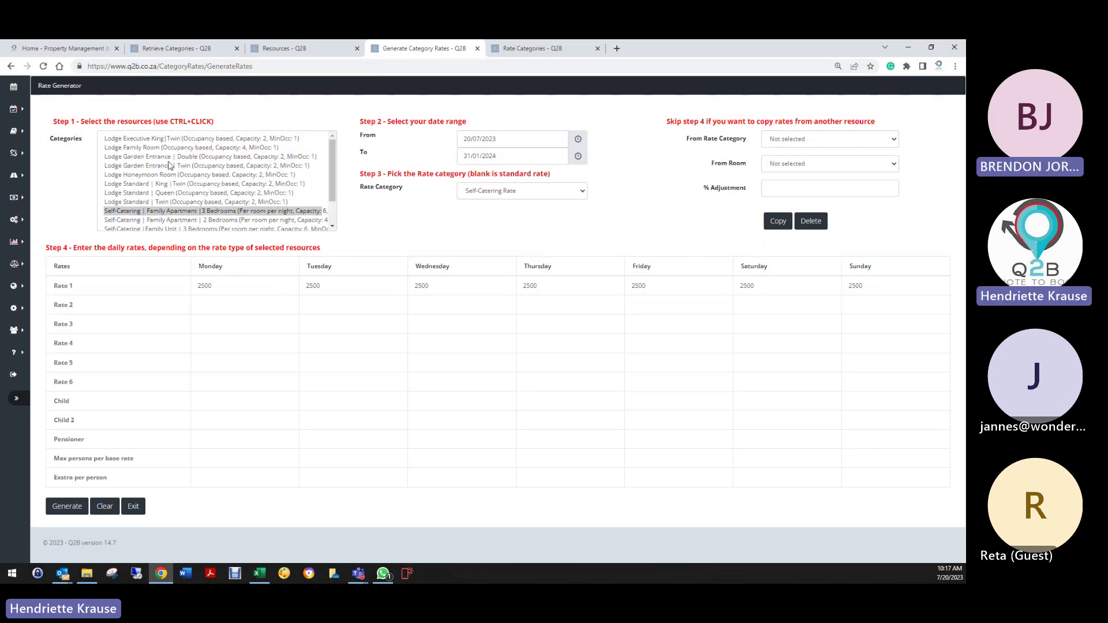
pyautogui.click(226, 139)
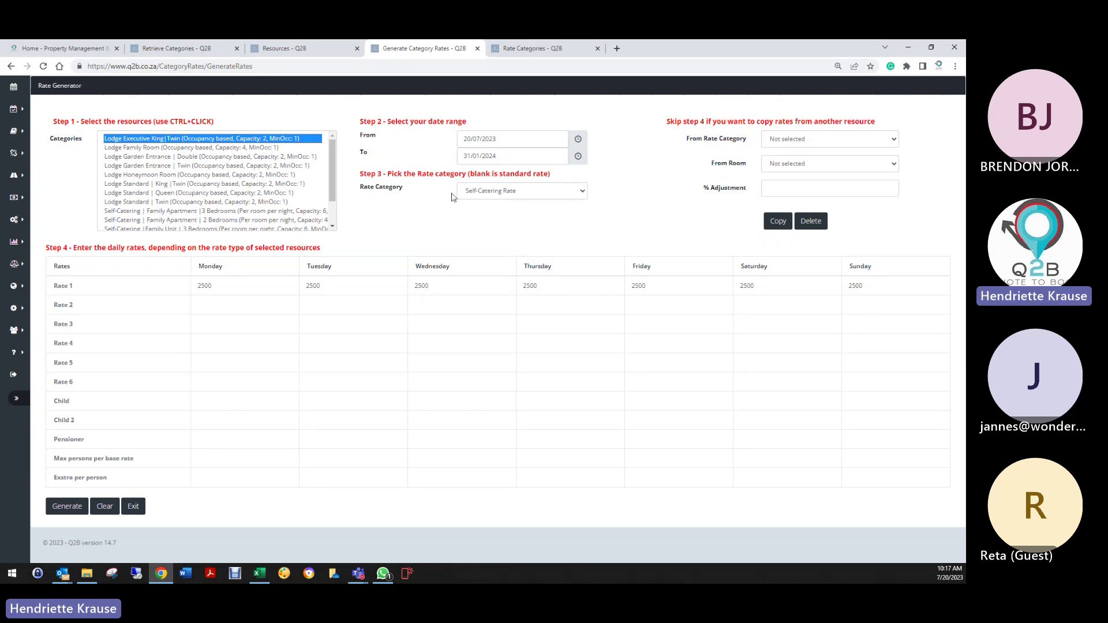
pyautogui.click(486, 192)
pyautogui.click(498, 242)
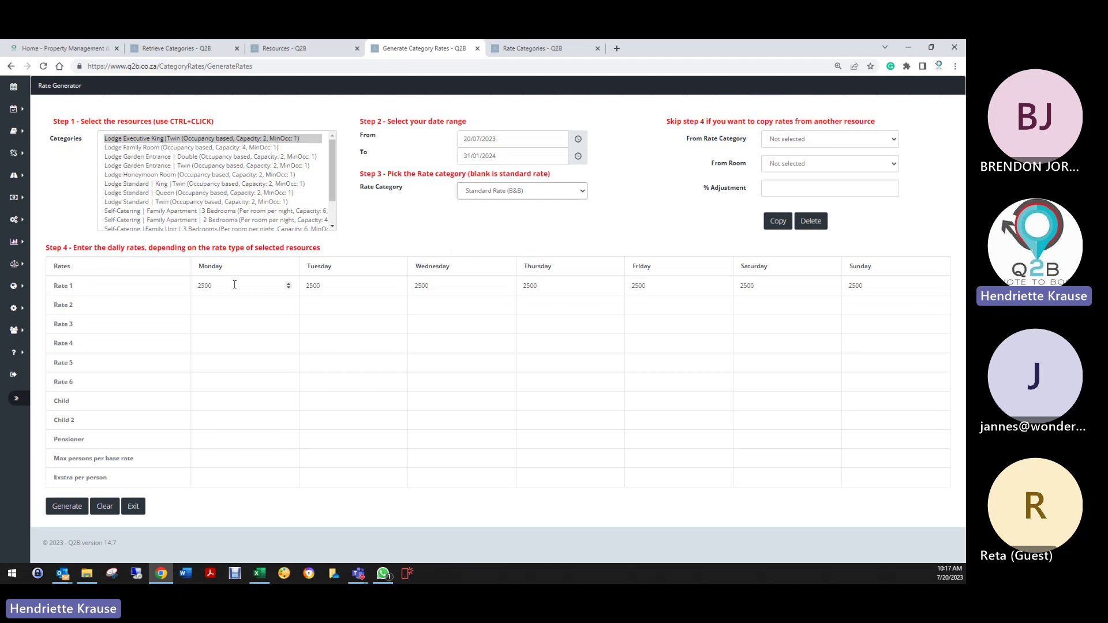
# Step: Replace Rate 1 with 1200 for every day from Monday to Sunday
pyautogui.moveTo(234, 285); pyautogui.dragTo(179, 290)
pyautogui.write('1200')
pyautogui.press('Tab')
pyautogui.write('1200')
pyautogui.press('Tab')
pyautogui.write('1200')
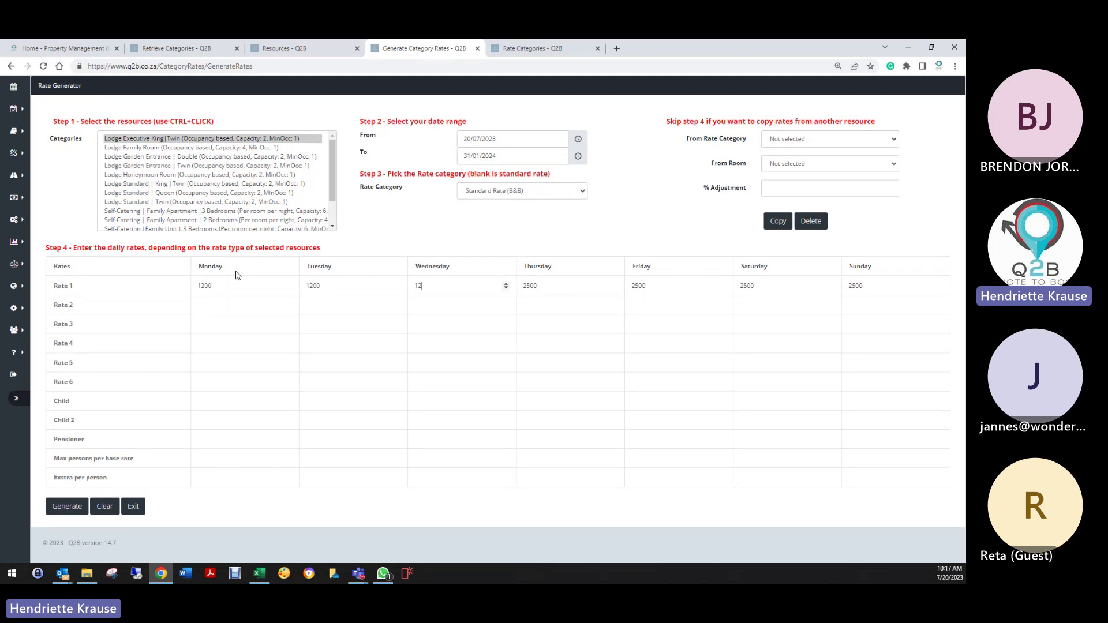
pyautogui.press('Tab')
pyautogui.write('1200')
pyautogui.press('Tab')
pyautogui.write('00')
pyautogui.press('Tab')
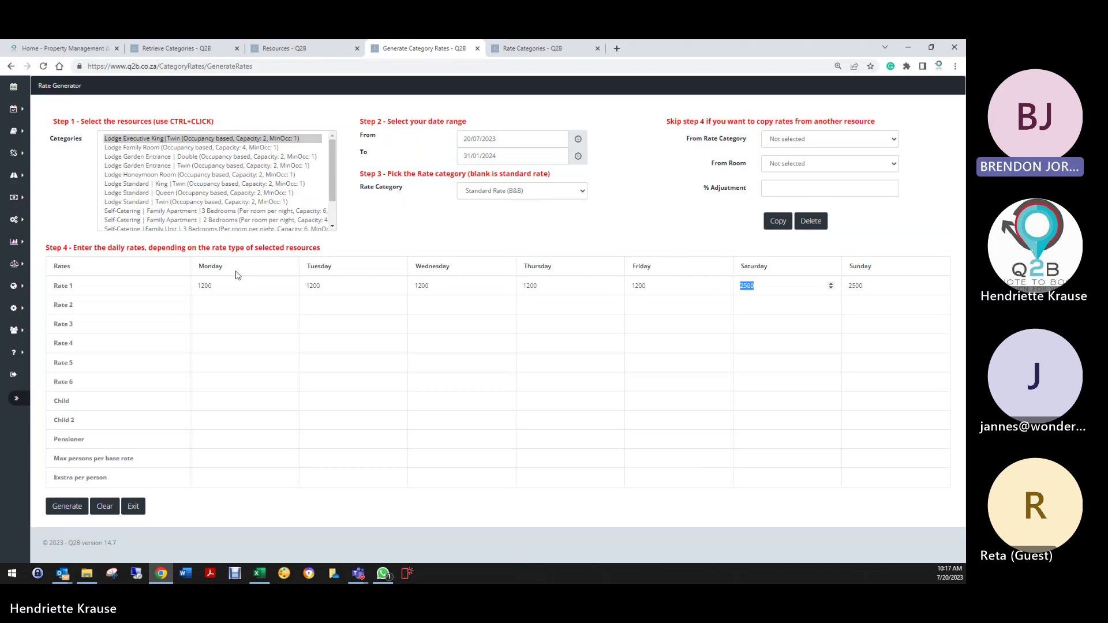
pyautogui.write('1200')
pyautogui.press('Tab')
pyautogui.write('1200')
pyautogui.press('BackSpace')
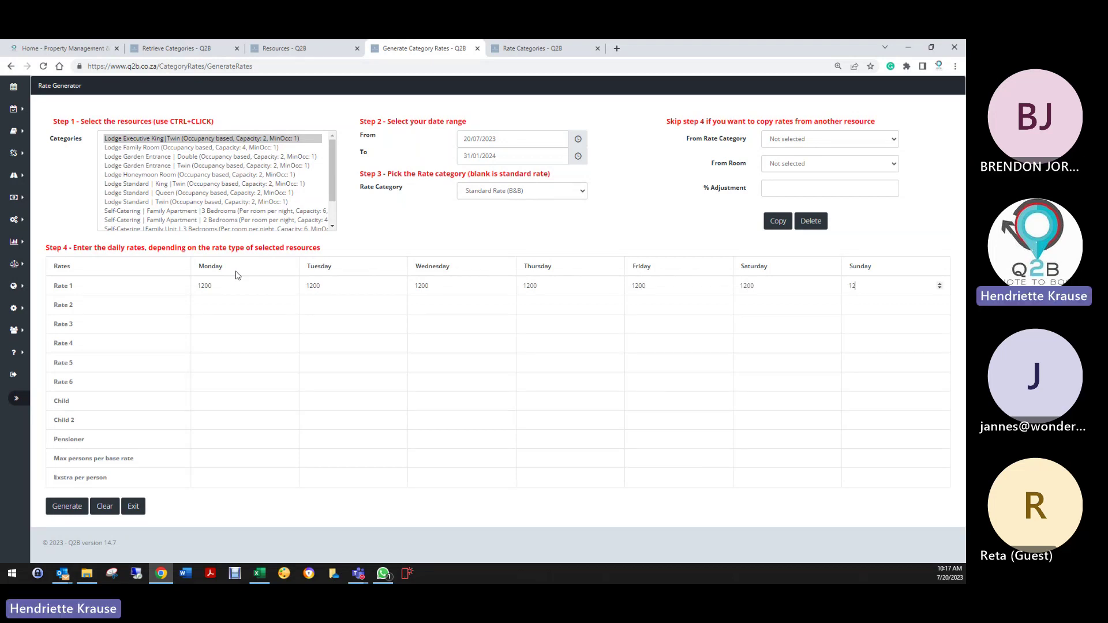
# Step: Enter 1600 as Rate 2 for every day from Monday to Sunday
pyautogui.write('1600')
pyautogui.press('Tab')
pyautogui.write('1600')
pyautogui.press('Tab')
pyautogui.write('11600')
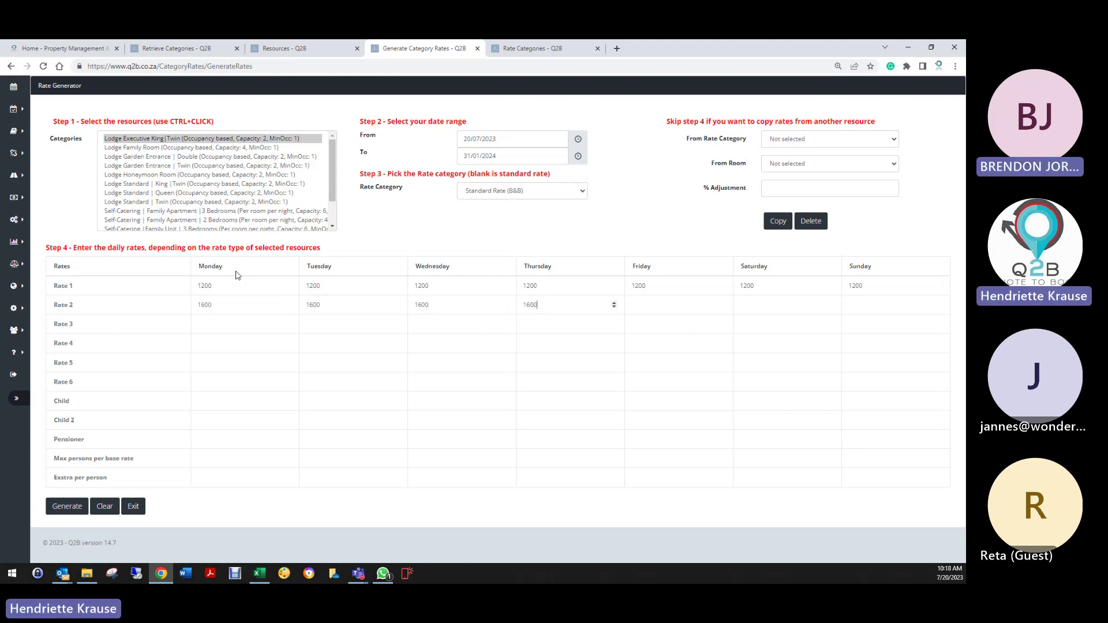
pyautogui.write('1600')
pyautogui.press('Tab')
pyautogui.write('1600')
pyautogui.press('Tab')
pyautogui.write('1600')
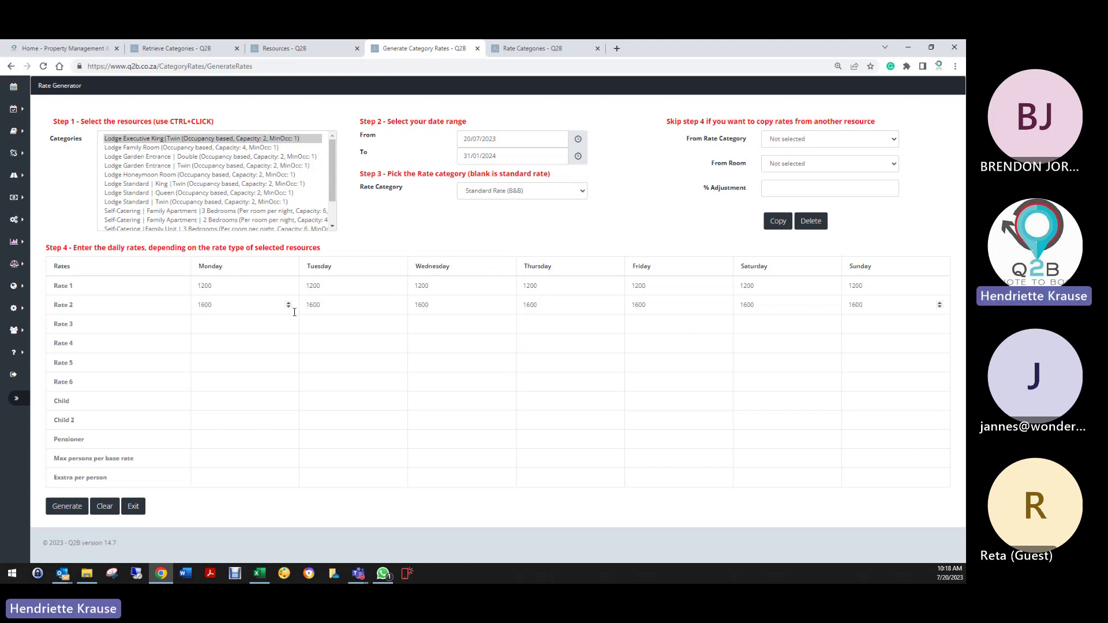
# Step: Switch from the Rate Generator to the resource categories and open Lodge Executive King|Twin for editing
pyautogui.click(18, 399)
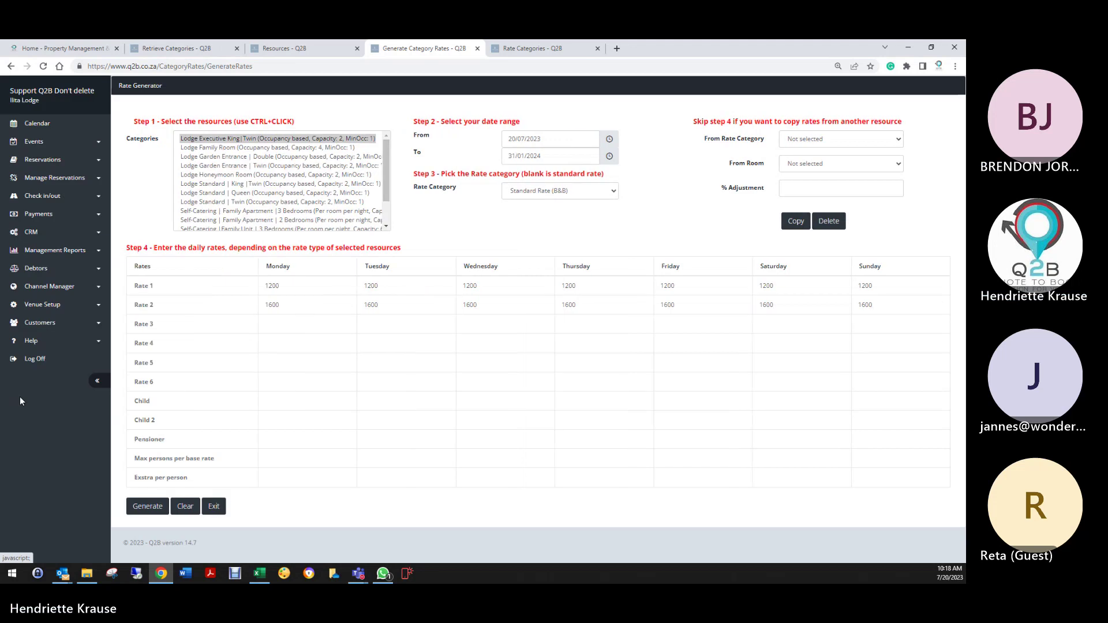
pyautogui.rightClick(46, 308)
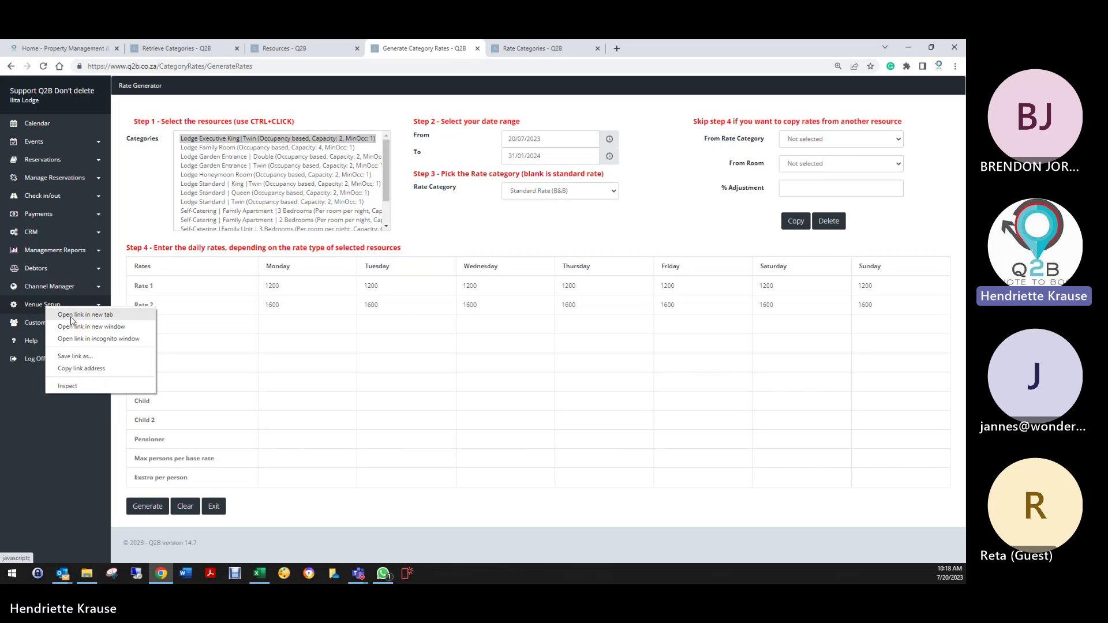
pyautogui.hotkey('ctrl', 'shift', 'Tab')
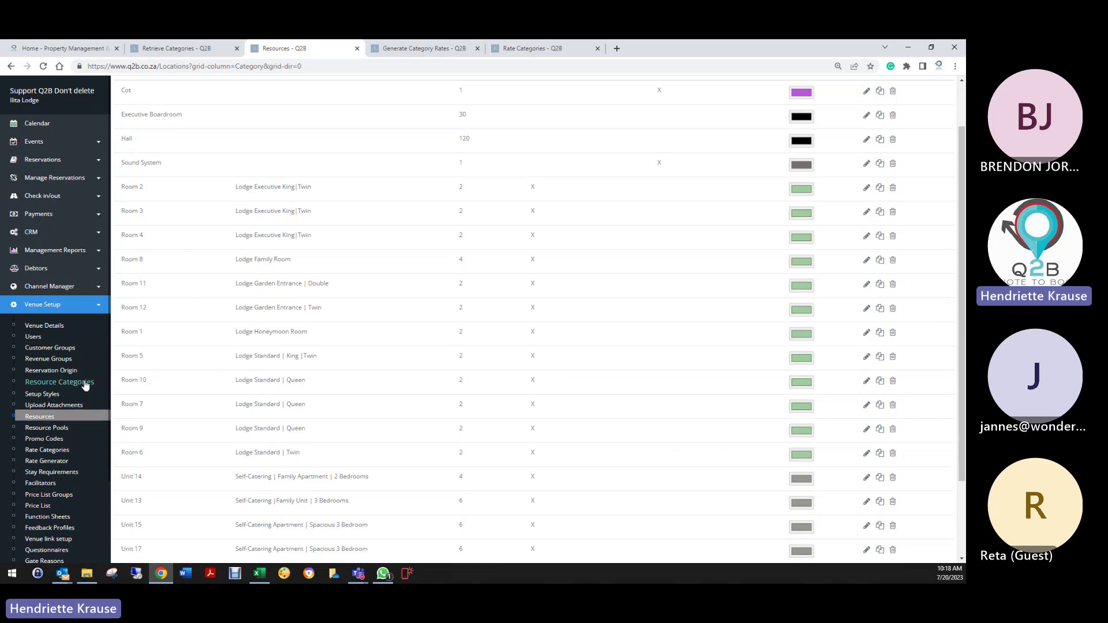
pyautogui.click(54, 382)
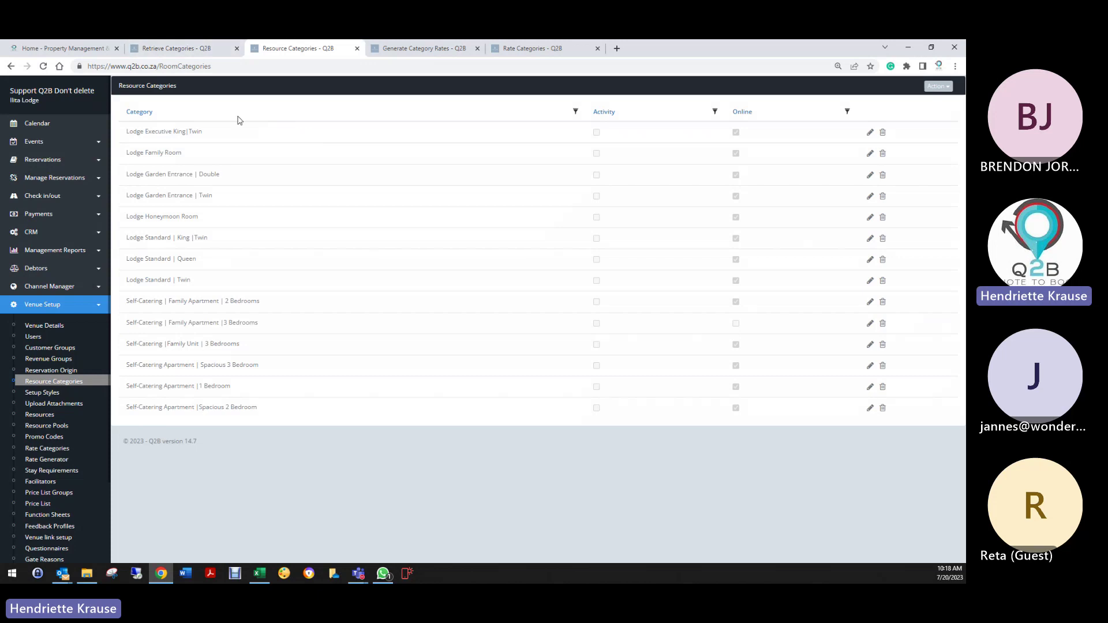
pyautogui.click(870, 133)
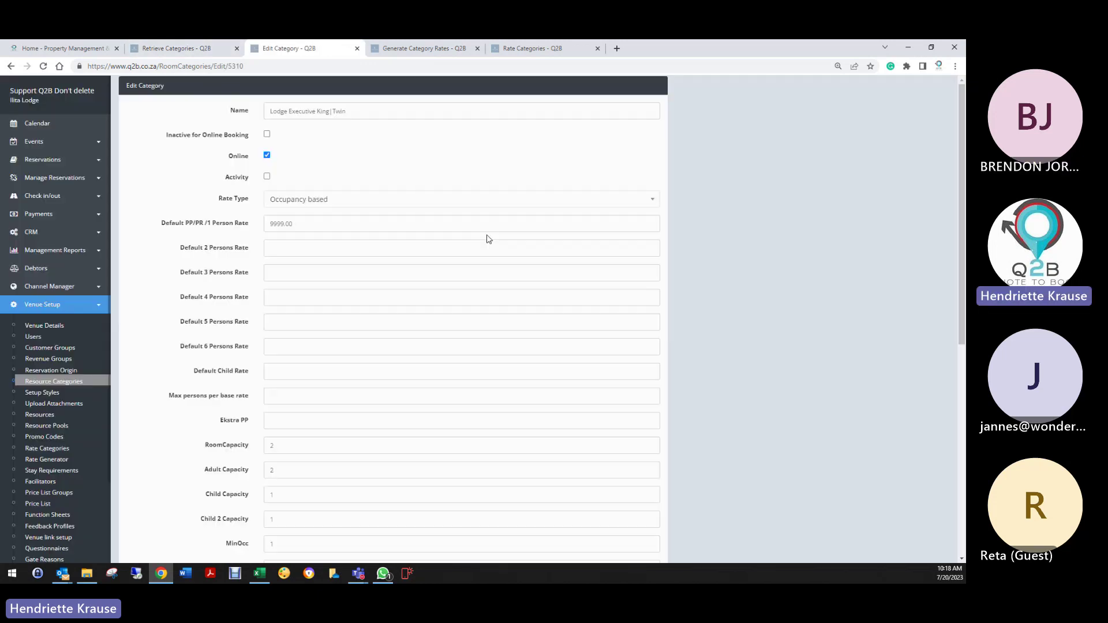
# Step: Check the category's child policies and set the Child rate to 0 for every day from Monday to Sunday in the Rate Generator
pyautogui.scroll(-2, 266, 427)
pyautogui.scroll(-1, 266, 404)
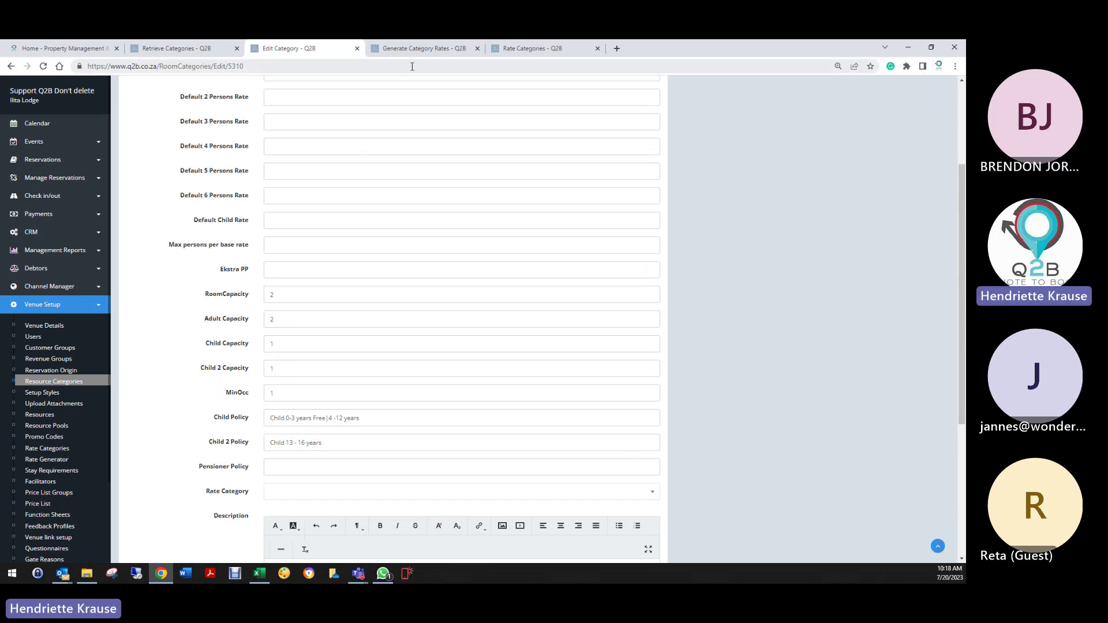
pyautogui.click(424, 48)
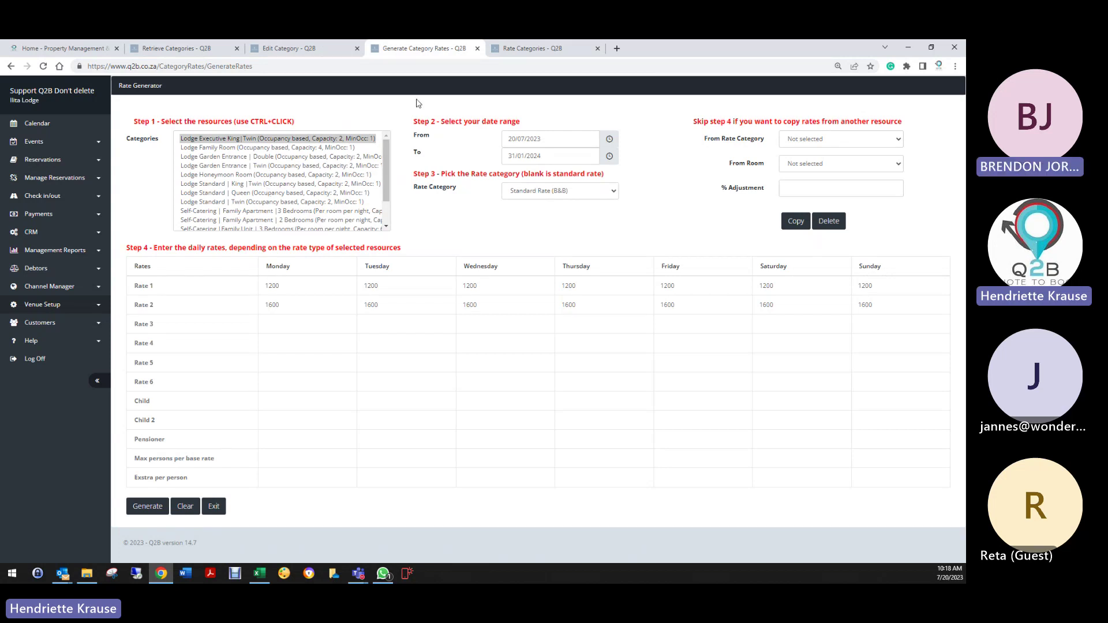
pyautogui.click(296, 54)
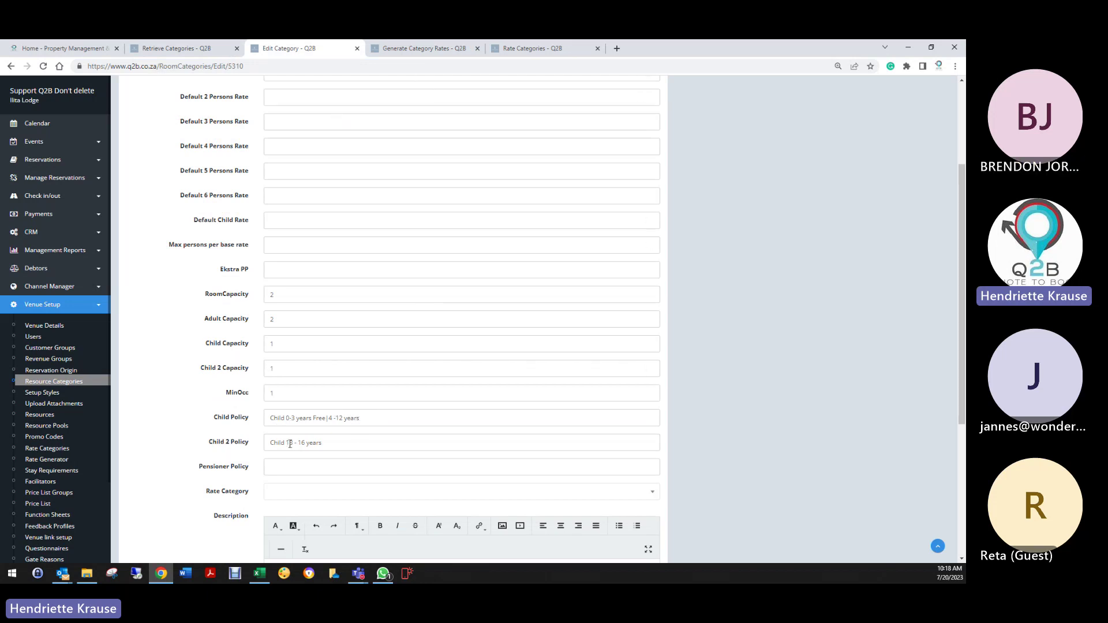
pyautogui.click(424, 48)
pyautogui.click(273, 399)
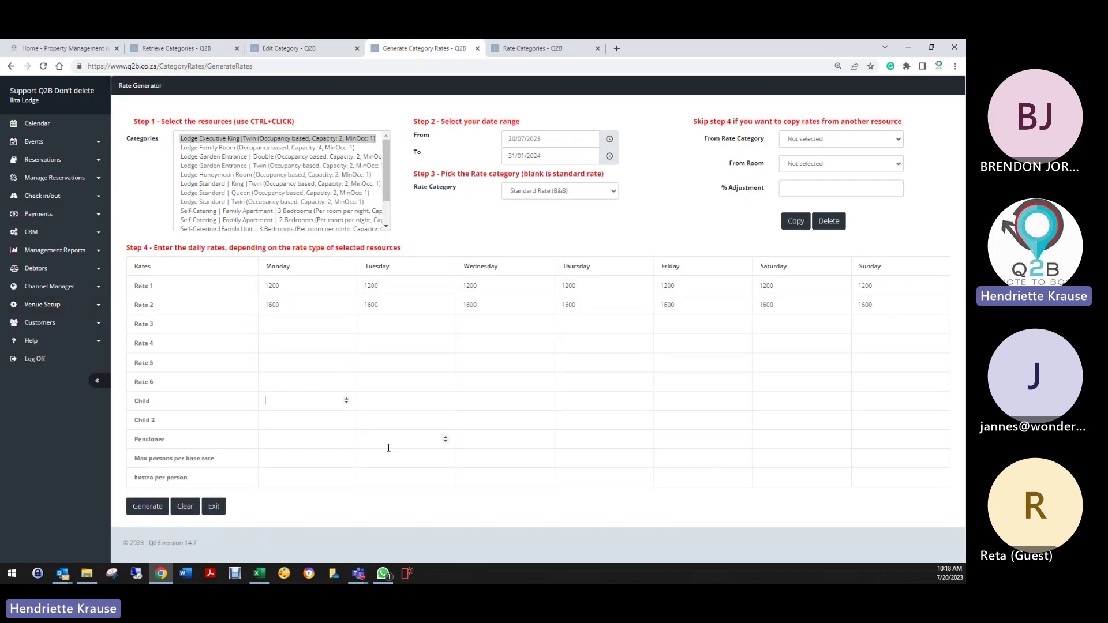
pyautogui.write('0\t0\t0\t0\t0\t0\t0')
# Step: Set the Child 2 rate to 450 for every day from Monday to Sunday
pyautogui.press('Tab')
pyautogui.write('450')
pyautogui.press('Tab')
pyautogui.write('450')
pyautogui.press('Tab')
pyautogui.write('450')
pyautogui.press('Tab')
pyautogui.write('45')
pyautogui.press('Tab')
pyautogui.write('450')
pyautogui.press('Tab')
pyautogui.write('450')
pyautogui.press('Tab')
pyautogui.write('45')
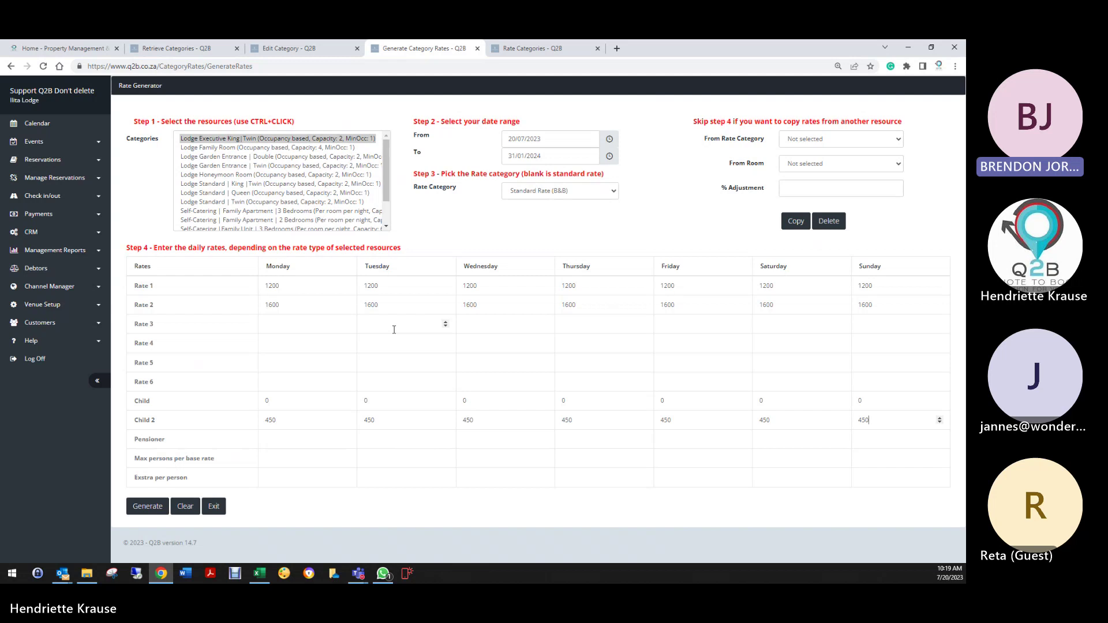
# Step: Review the age ranges in the Child Policy and Child 2 Policy of the Lodge Executive King|Twin category
pyautogui.click(318, 51)
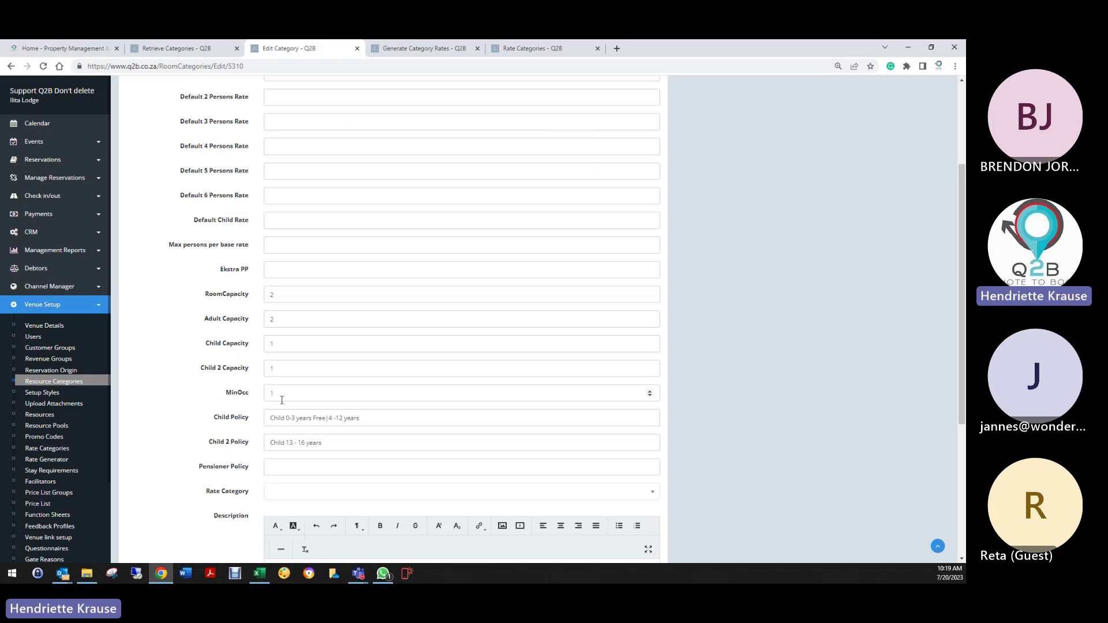
pyautogui.moveTo(271, 419); pyautogui.dragTo(407, 433)
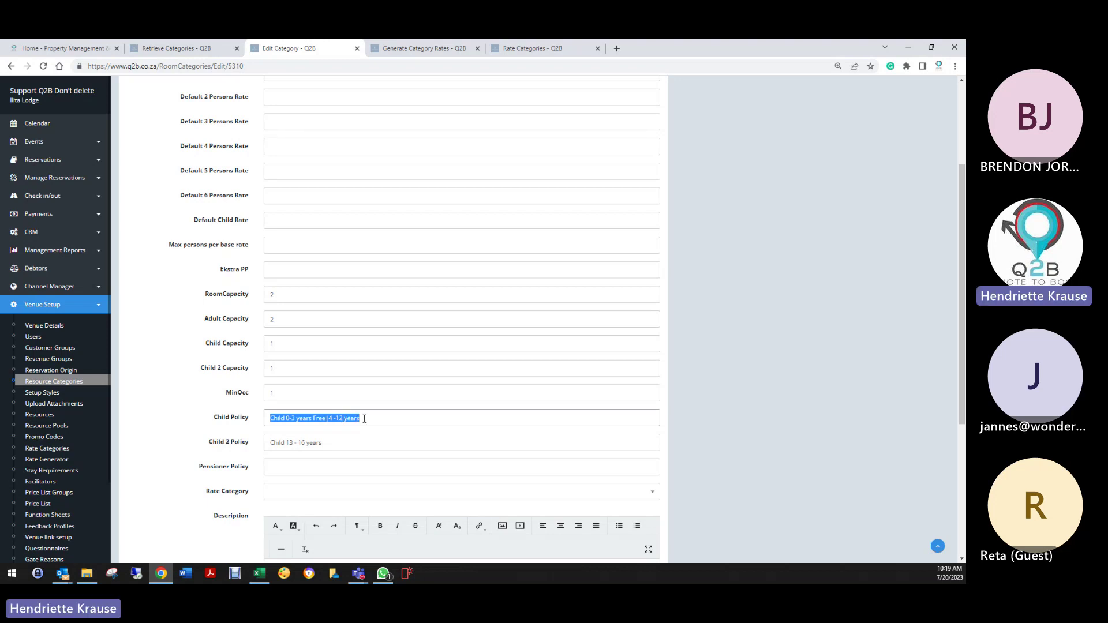
pyautogui.click(364, 419)
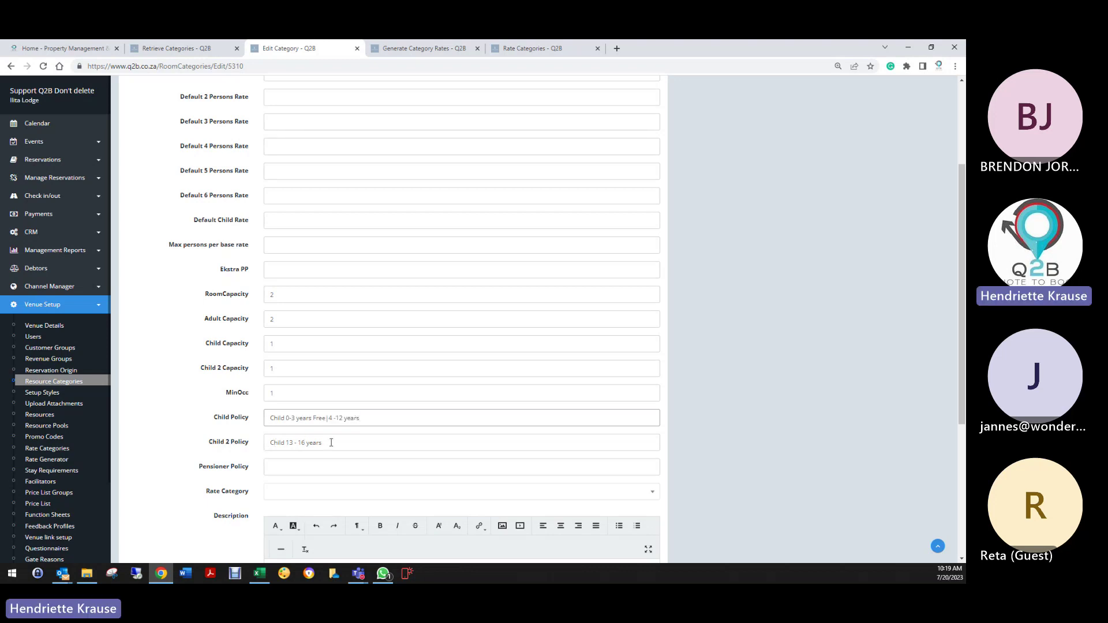
pyautogui.click(322, 443)
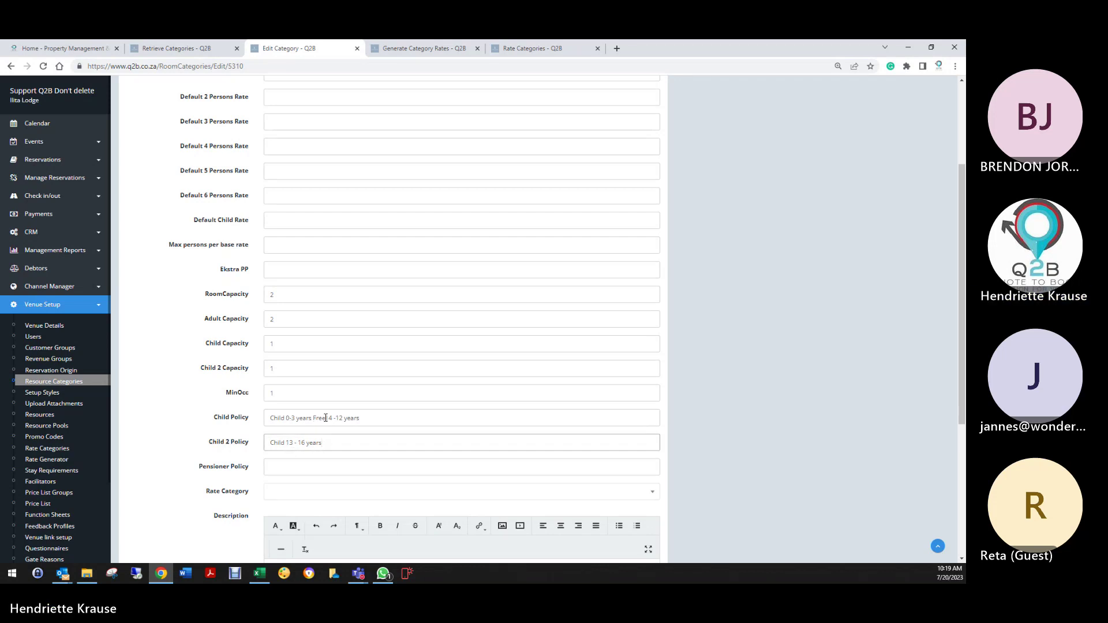
pyautogui.moveTo(331, 418); pyautogui.dragTo(364, 418)
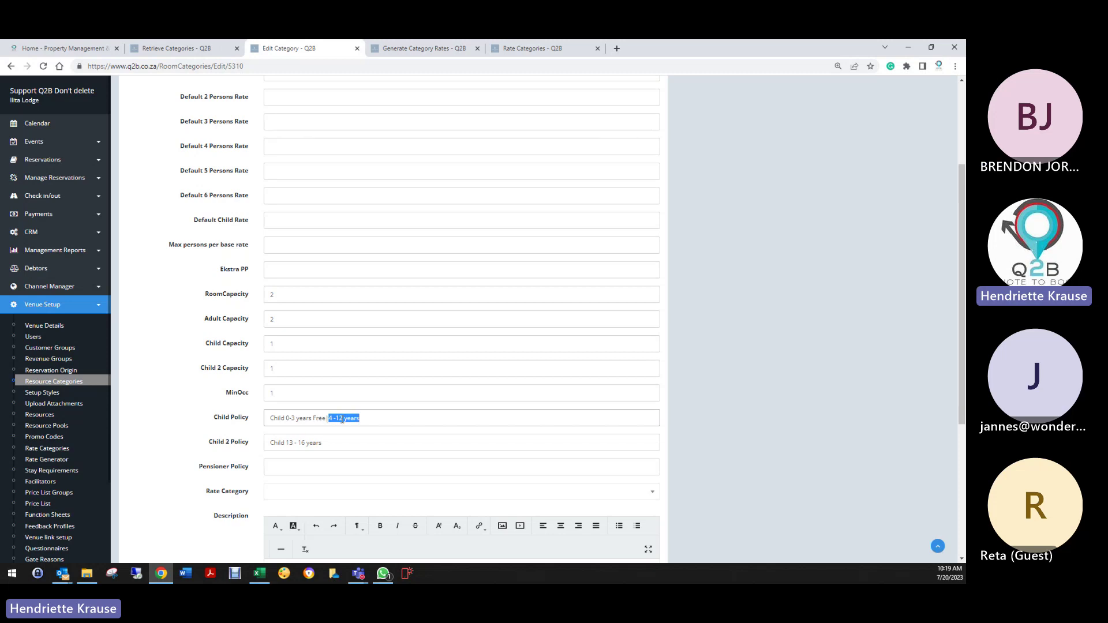
pyautogui.click(353, 419)
pyautogui.moveTo(329, 418); pyautogui.dragTo(359, 418)
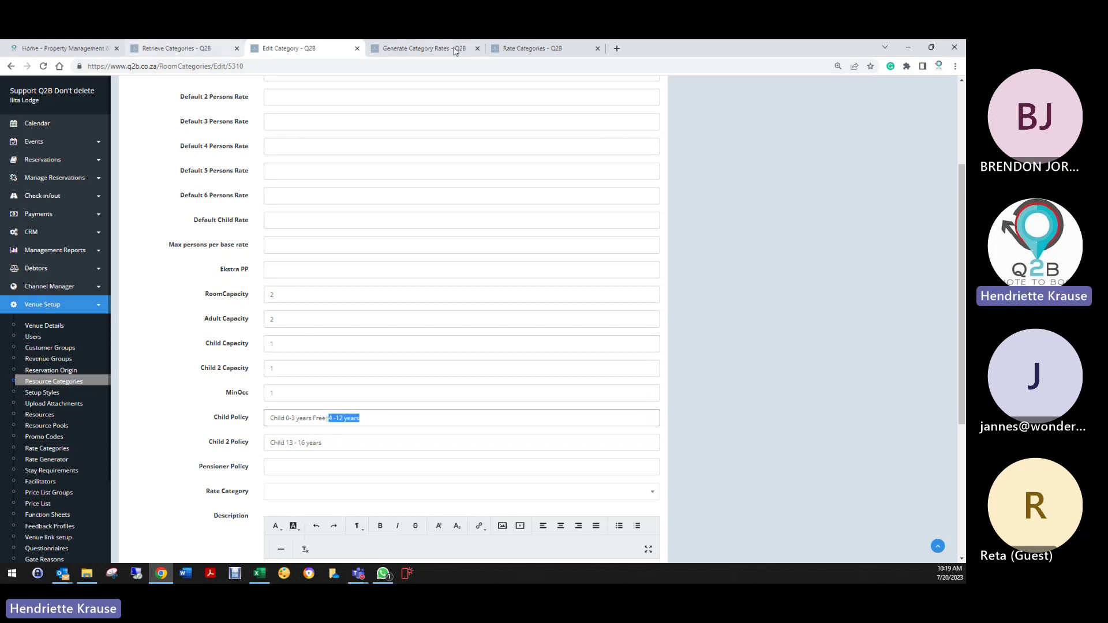
# Step: Replace the Child rate with 250 for every day from Monday to Sunday in the Rate Generator
pyautogui.click(424, 48)
pyautogui.doubleClick(268, 403)
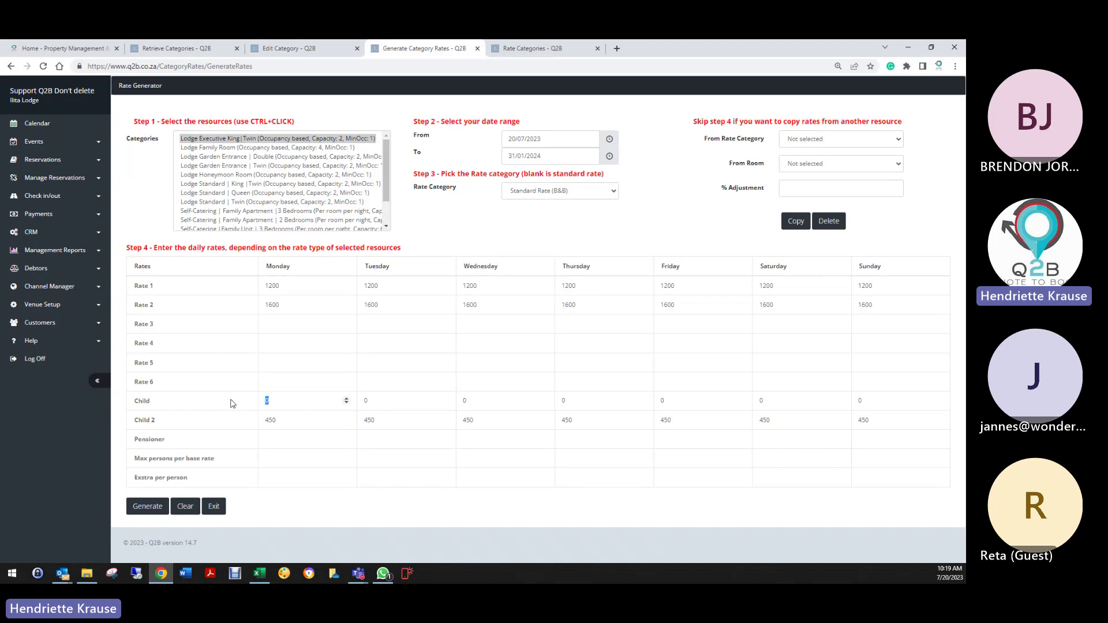
pyautogui.write('250')
pyautogui.press('Tab')
pyautogui.write('250')
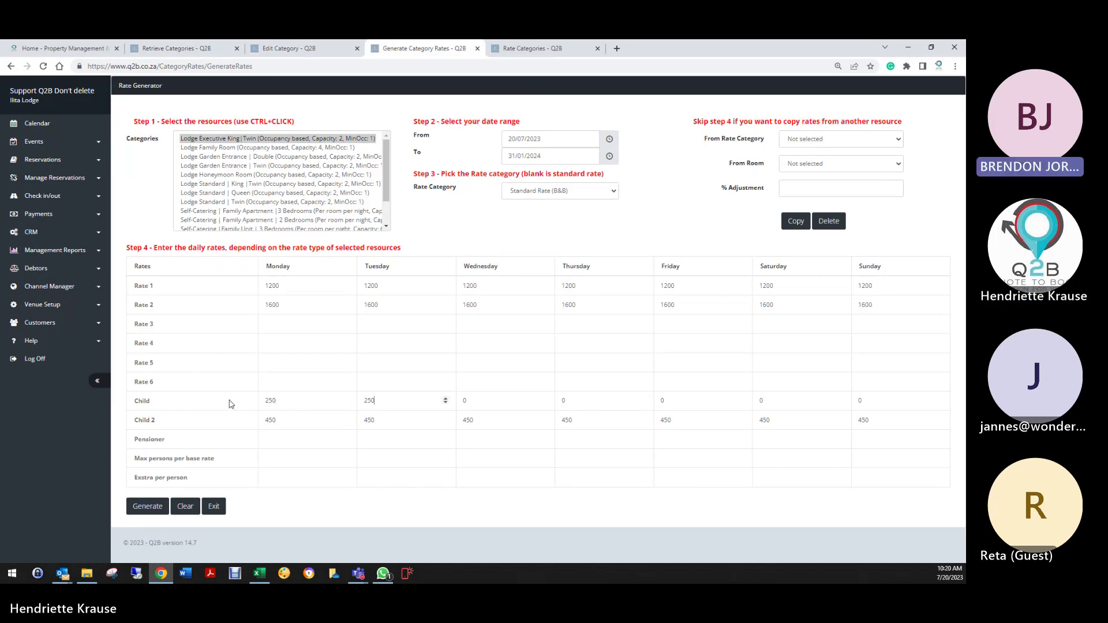
pyautogui.press('Tab')
pyautogui.write('250')
pyautogui.press('Tab')
pyautogui.write('250')
pyautogui.press('Tab')
pyautogui.write('250')
pyautogui.press('Tab')
pyautogui.write('250')
pyautogui.press('Tab')
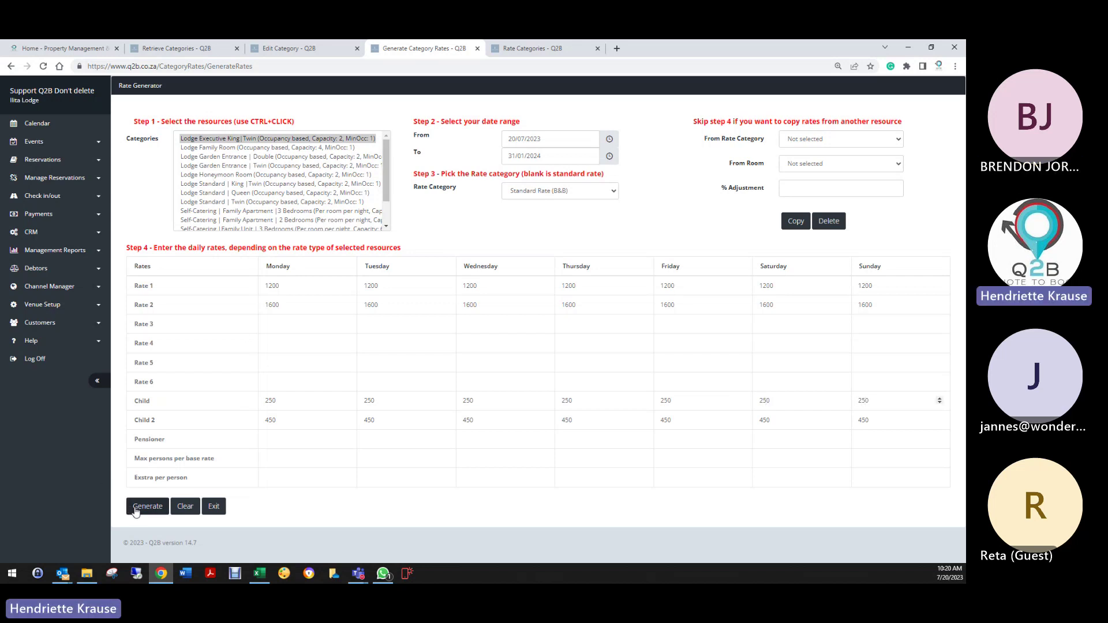
pyautogui.click(306, 49)
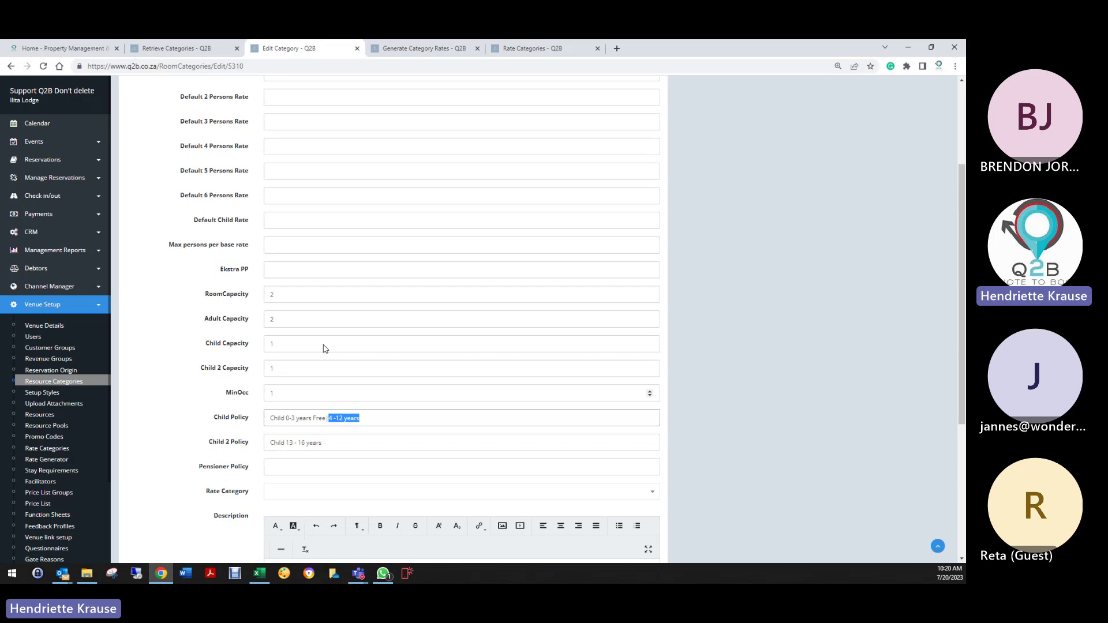
pyautogui.click(512, 50)
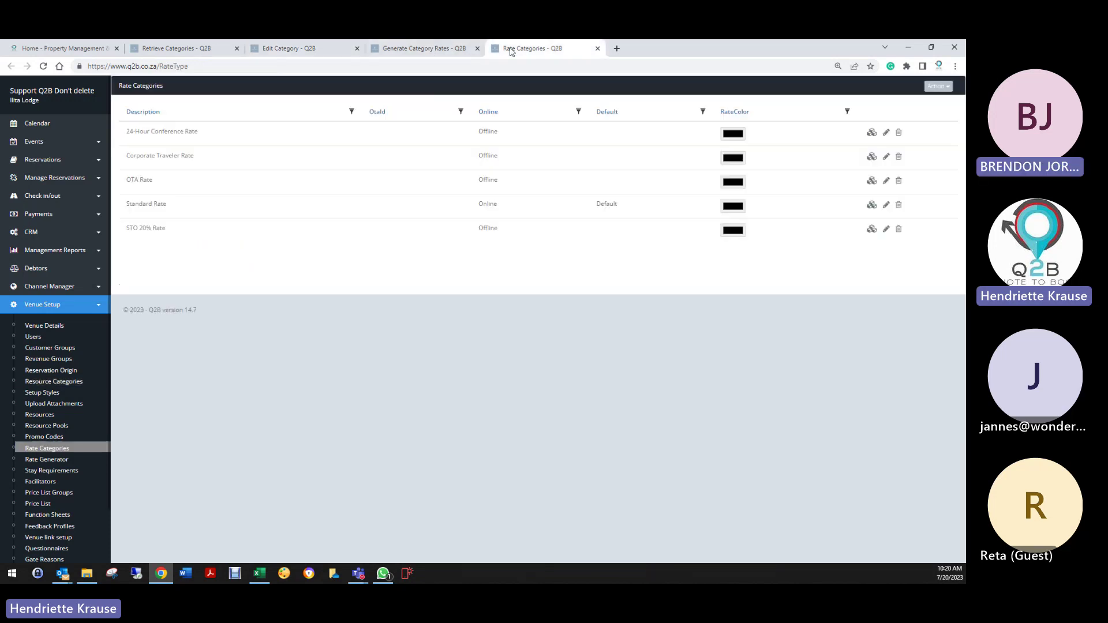
pyautogui.click(426, 47)
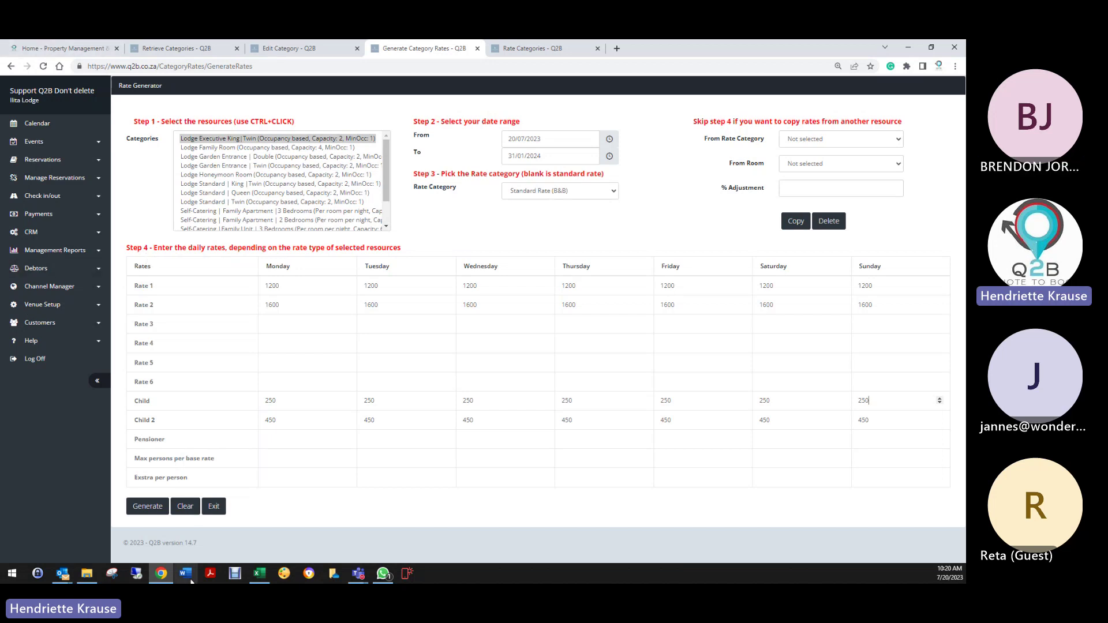
# Step: Copy a snip of the filled-in Rate Generator page with the Snipping Tool without saving it, and clear the rate form
pyautogui.click(114, 573)
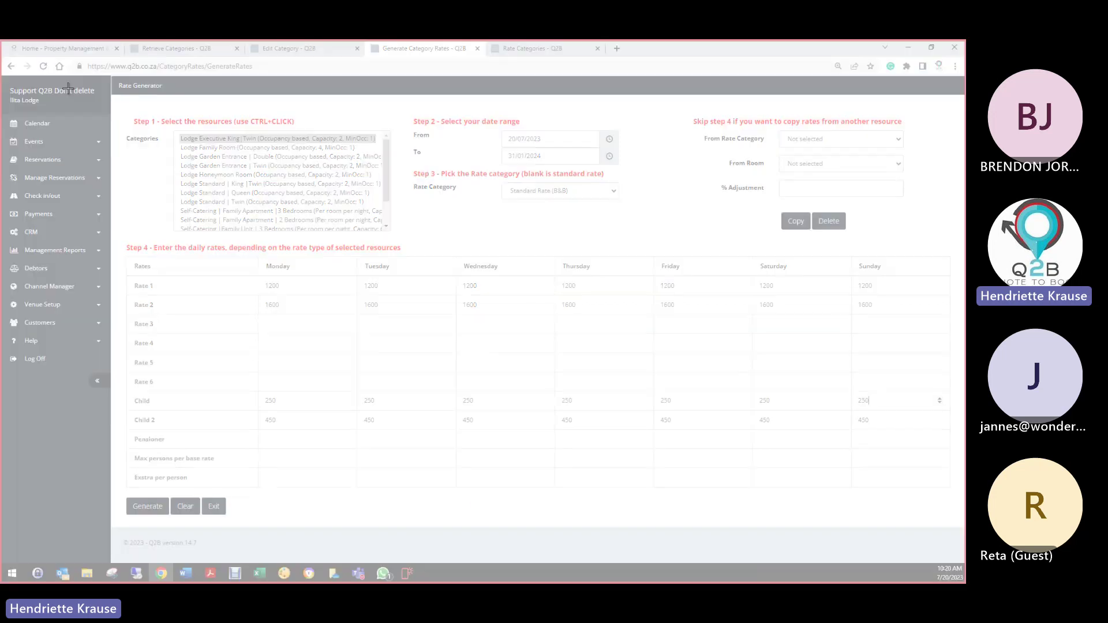
pyautogui.moveTo(2, 73); pyautogui.dragTo(945, 553)
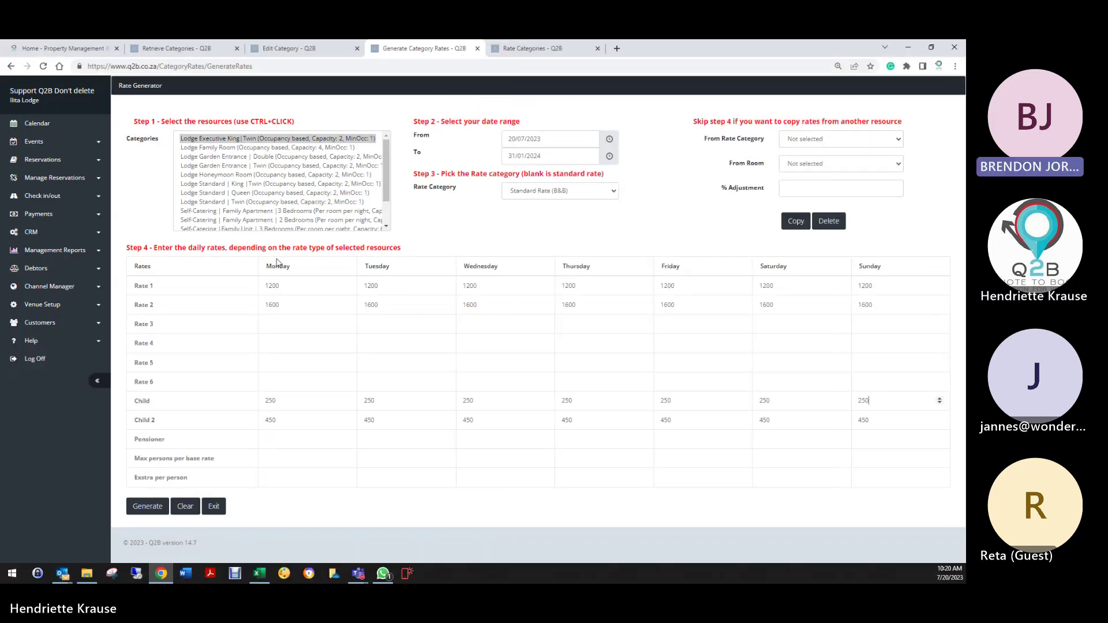
pyautogui.click(28, 60)
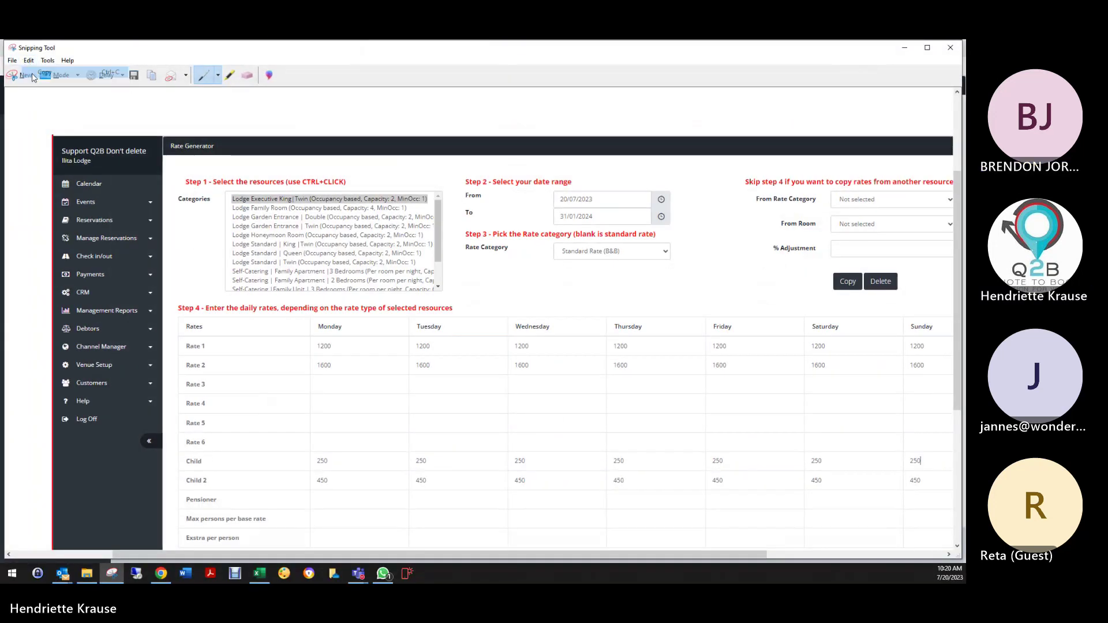
pyautogui.click(38, 71)
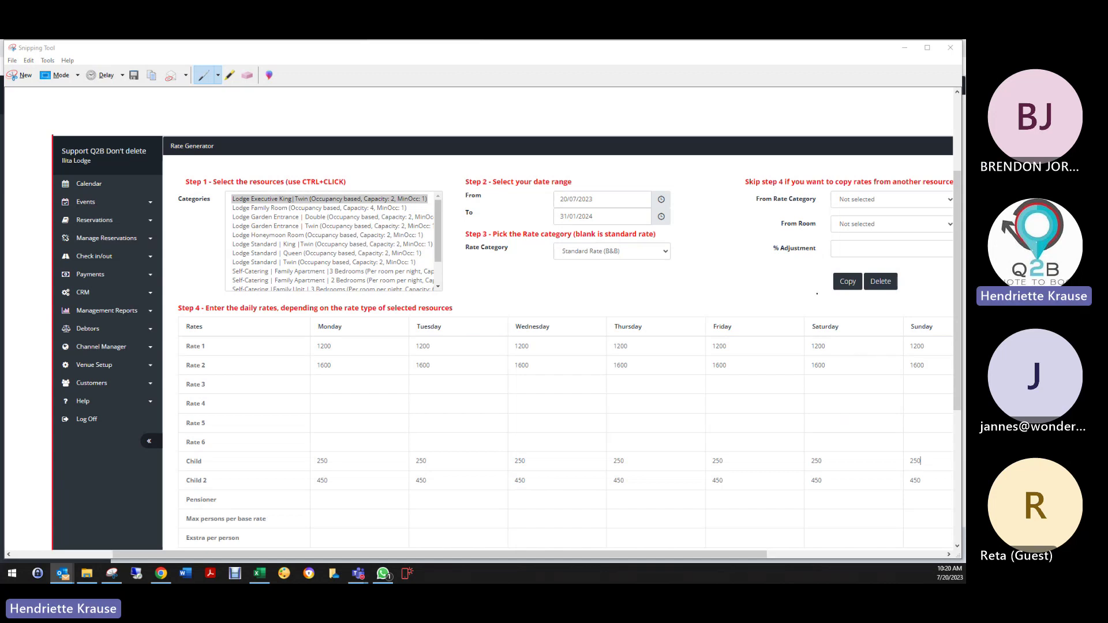
pyautogui.click(950, 47)
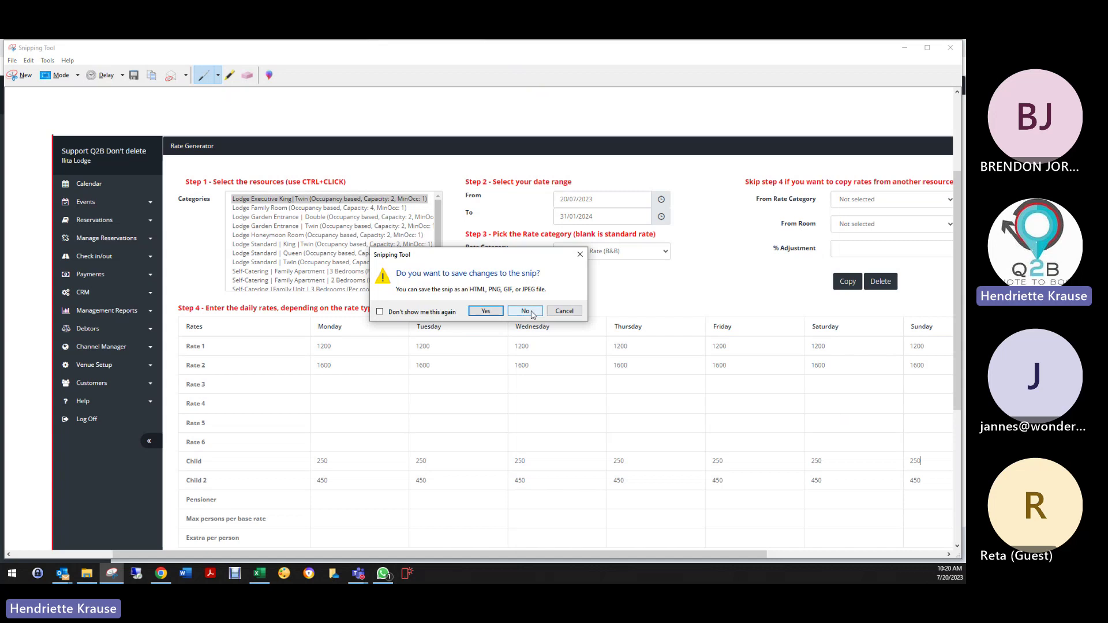
pyautogui.click(531, 312)
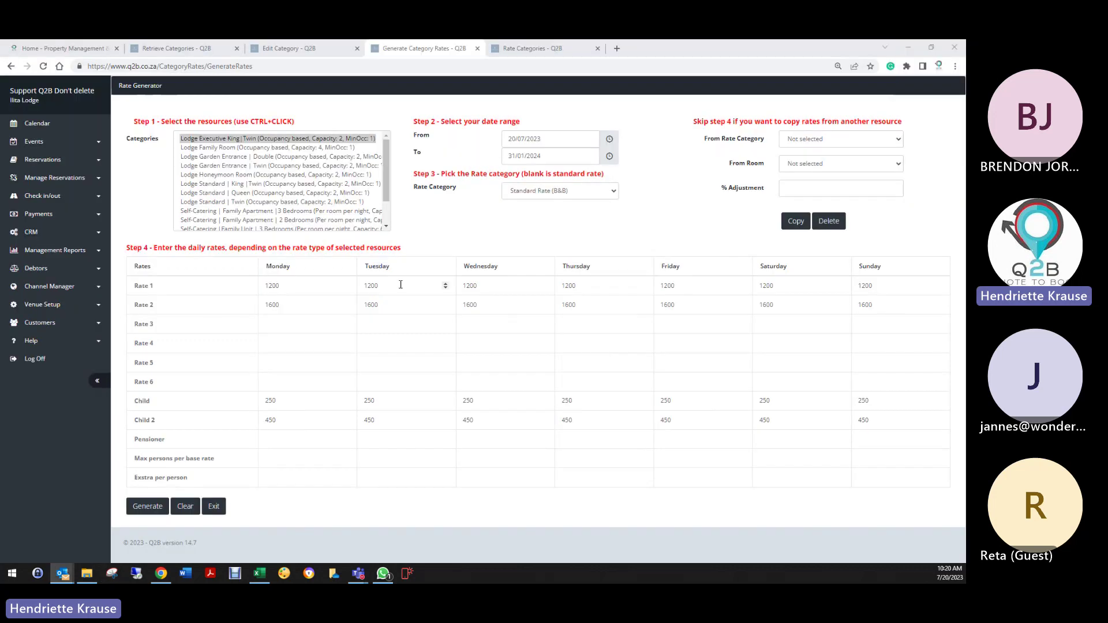
pyautogui.click(186, 508)
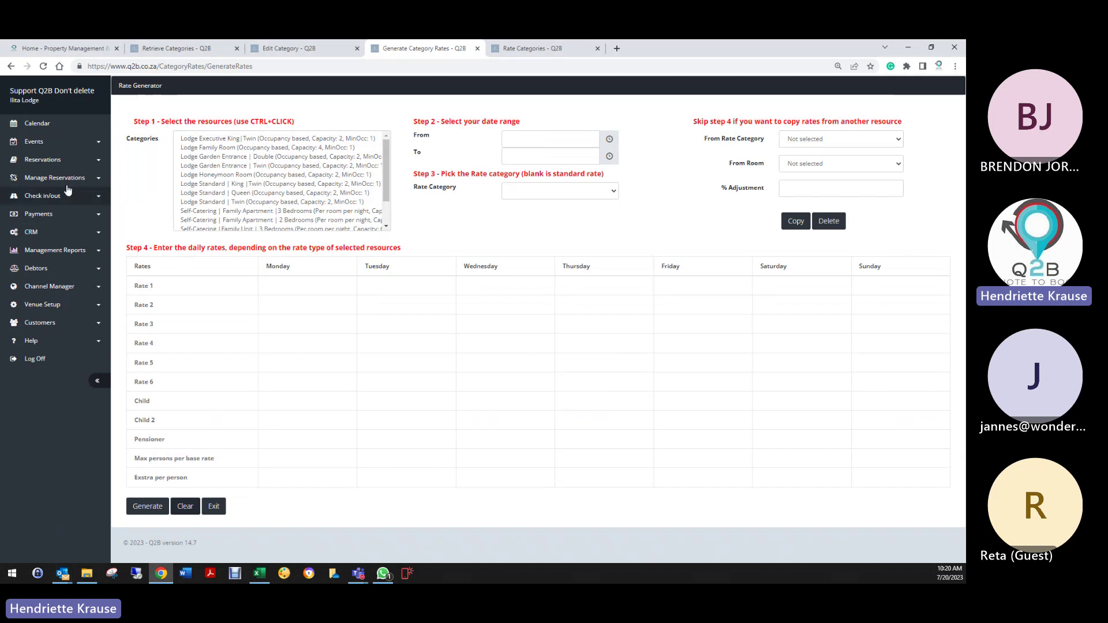
# Step: Check accommodation availability for the Lodge Executive King|Twin category with the Standard Rate (B&B) company rate
pyautogui.click(44, 160)
pyautogui.click(40, 195)
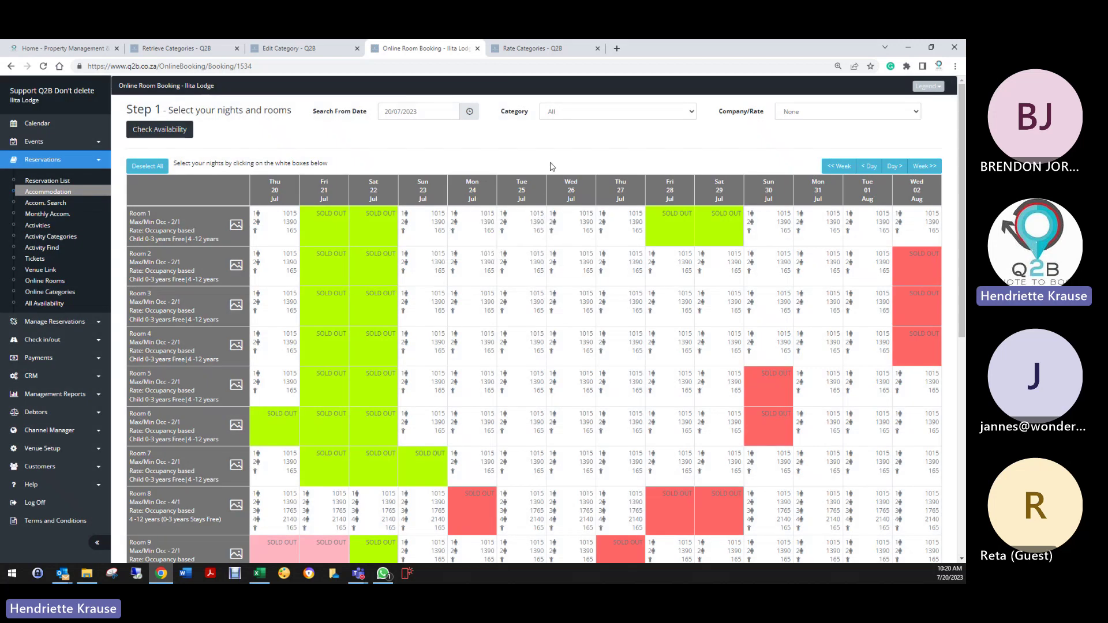
pyautogui.click(671, 117)
pyautogui.click(655, 135)
pyautogui.click(786, 115)
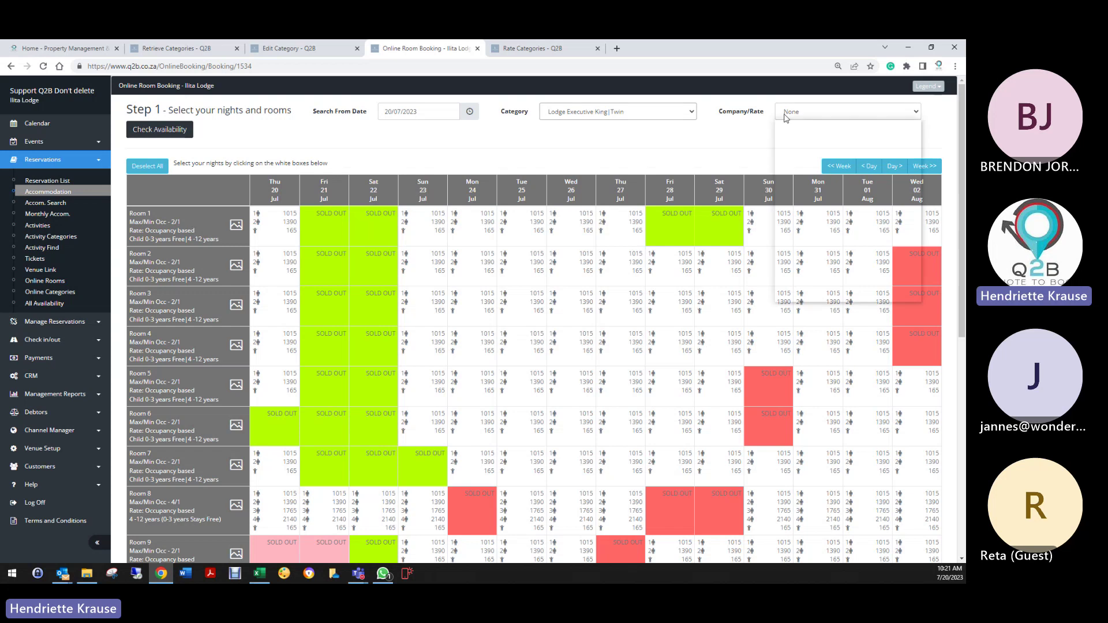
pyautogui.click(802, 171)
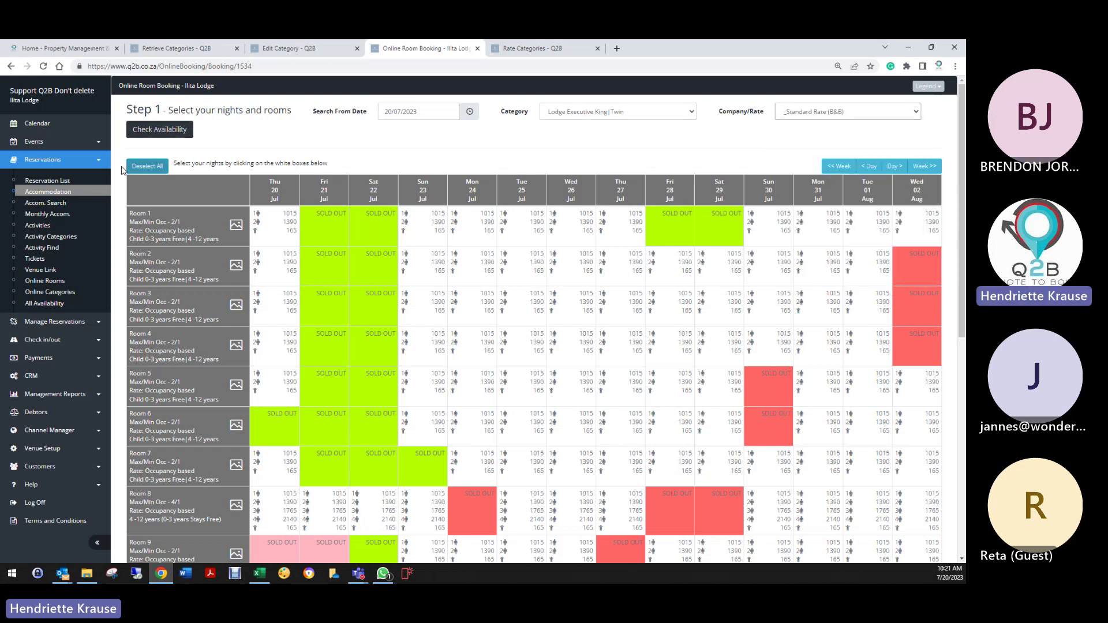
pyautogui.click(165, 132)
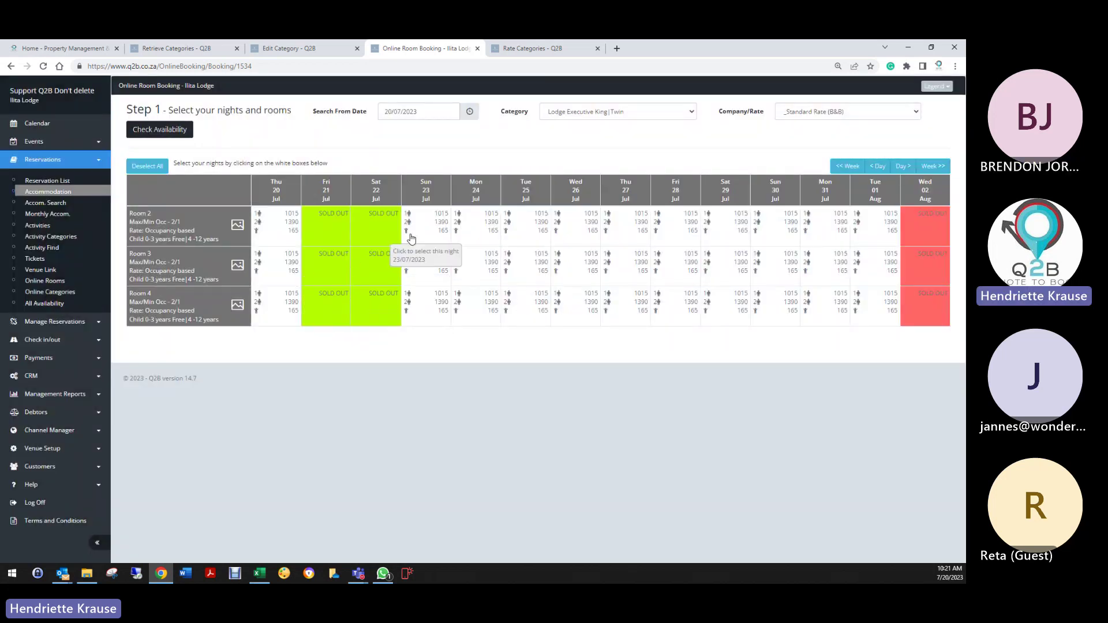
# Step: Price a trial booking of Room 2 for the night of 23/07/2023 with one child in each of the two age groups
pyautogui.click(409, 234)
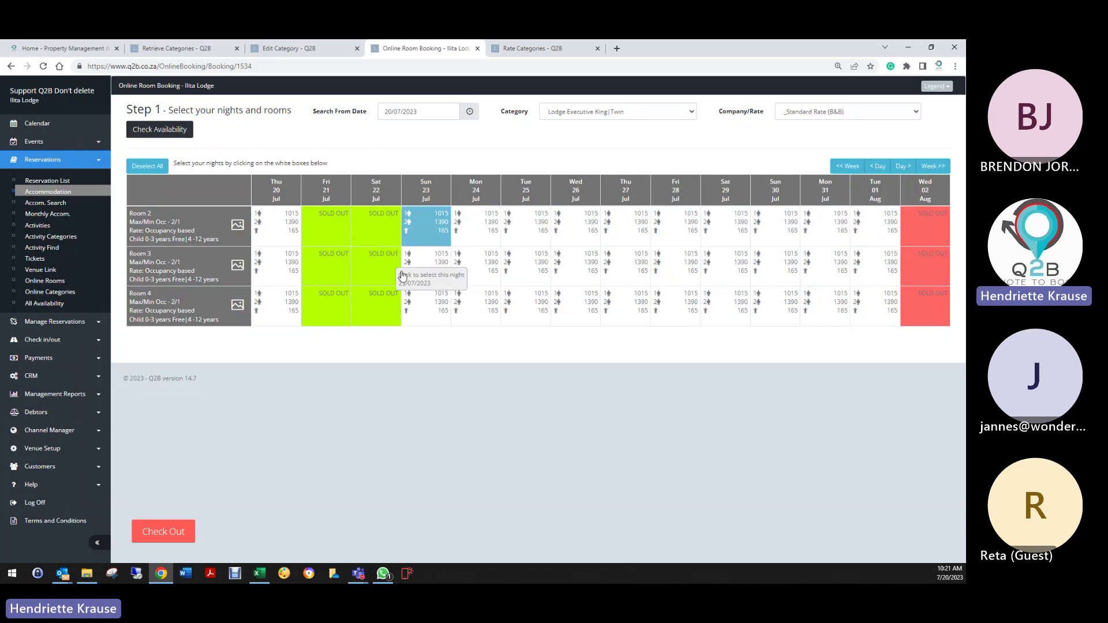
pyautogui.click(164, 531)
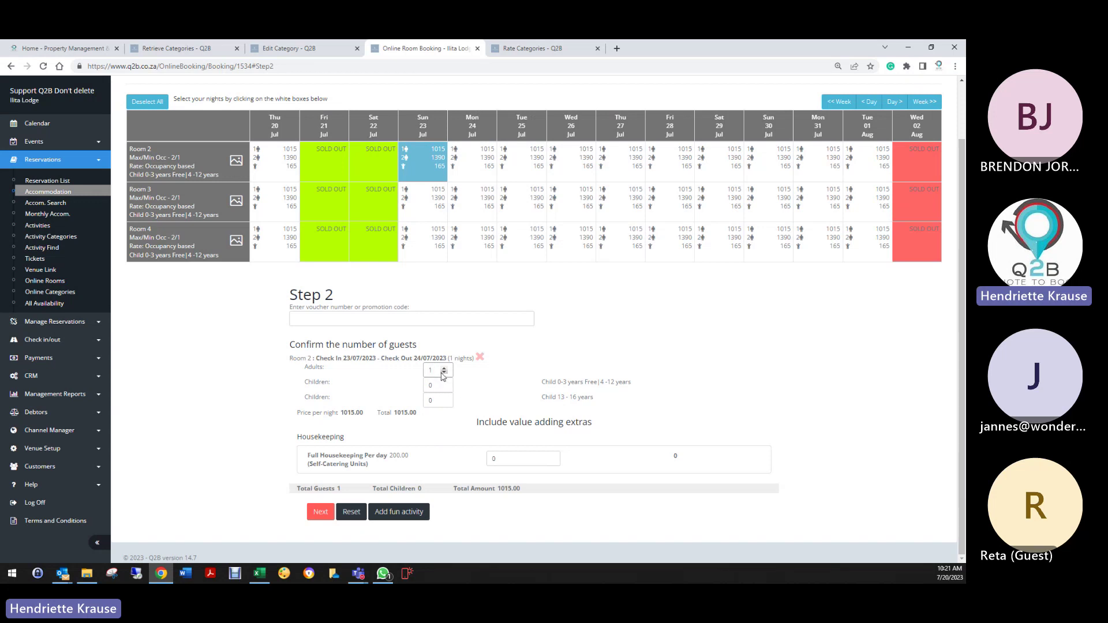
pyautogui.click(443, 384)
pyautogui.click(444, 398)
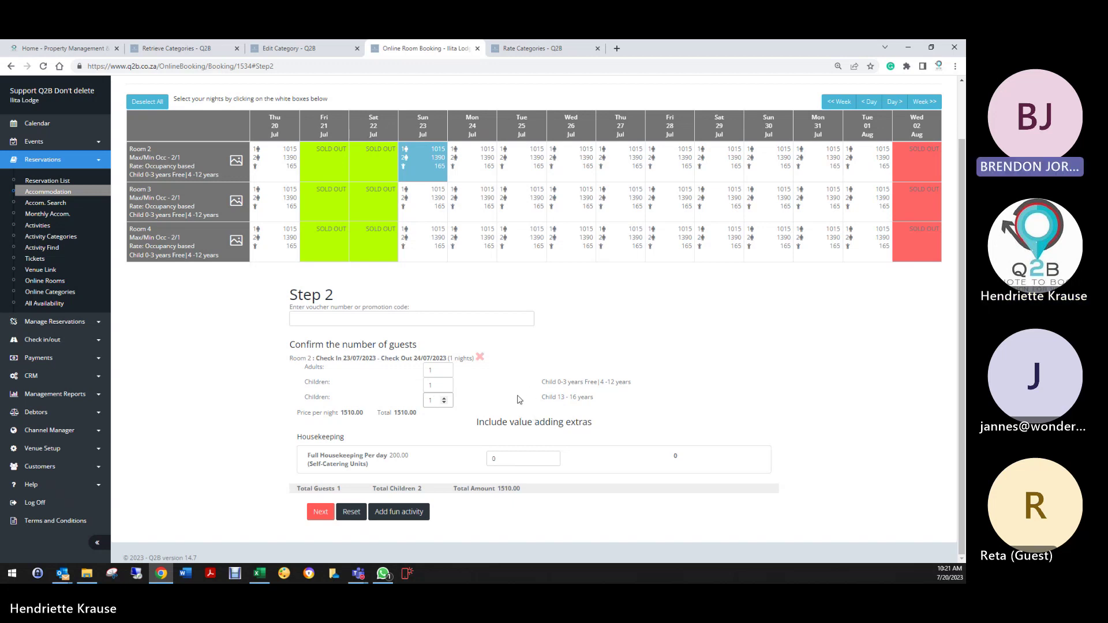
pyautogui.click(441, 400)
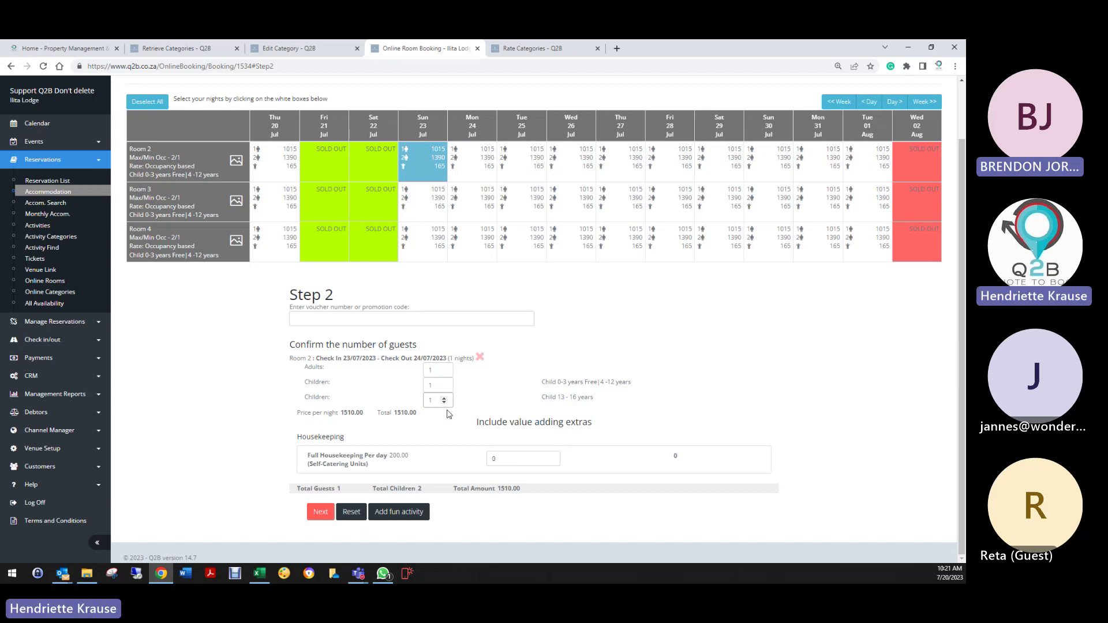
# Step: Open the department breakdown of the Half Day Conference Per Person item from the venue's price list
pyautogui.click(70, 449)
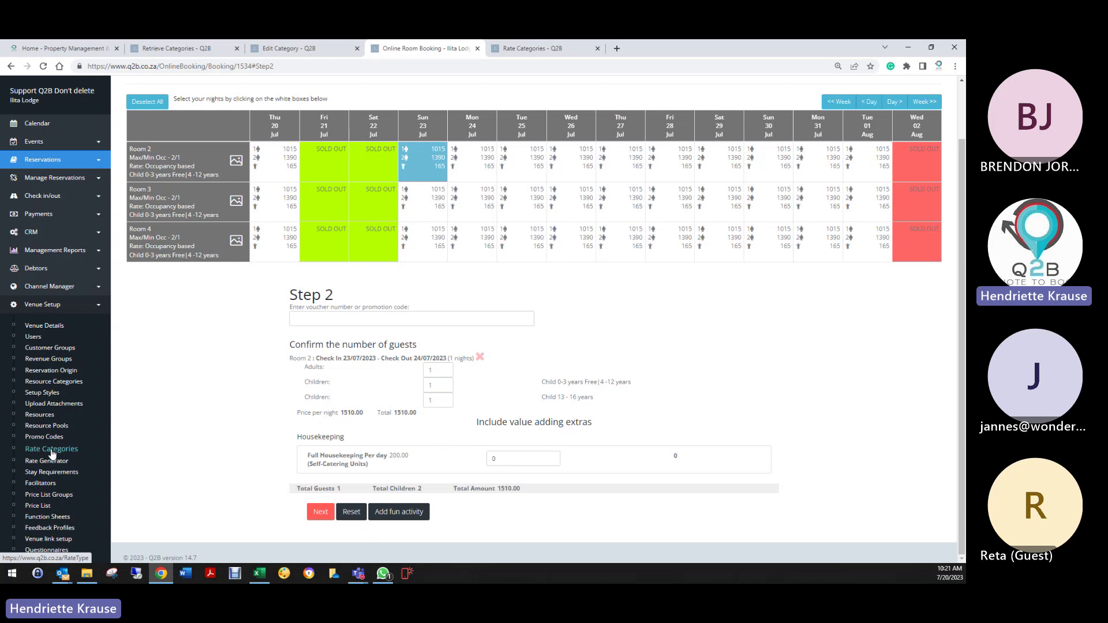
pyautogui.click(56, 453)
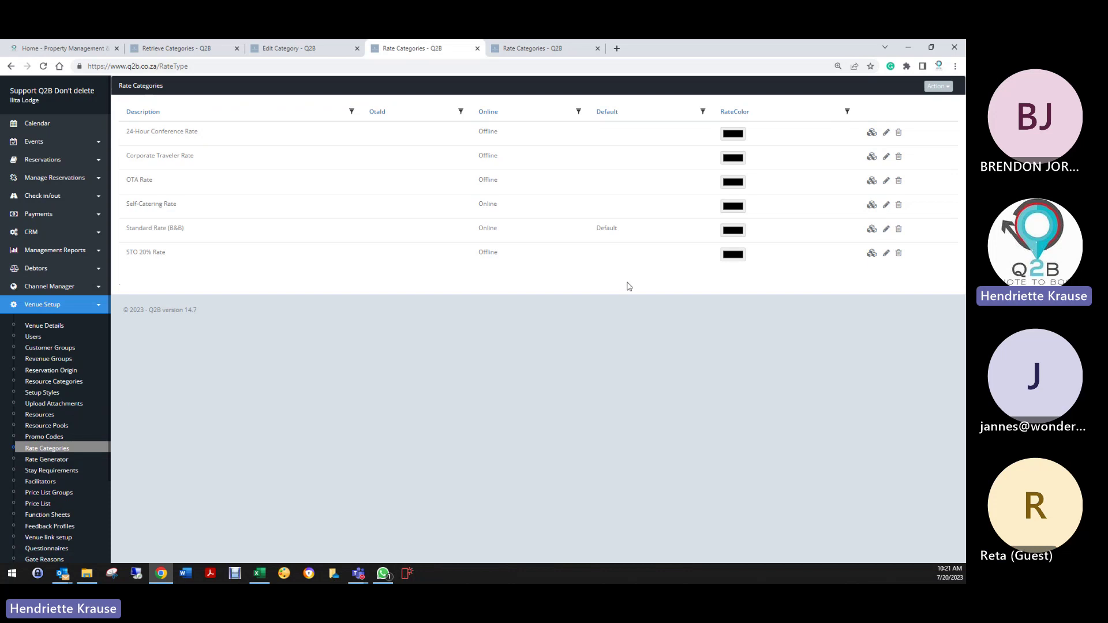
pyautogui.scroll(-2, 43, 433)
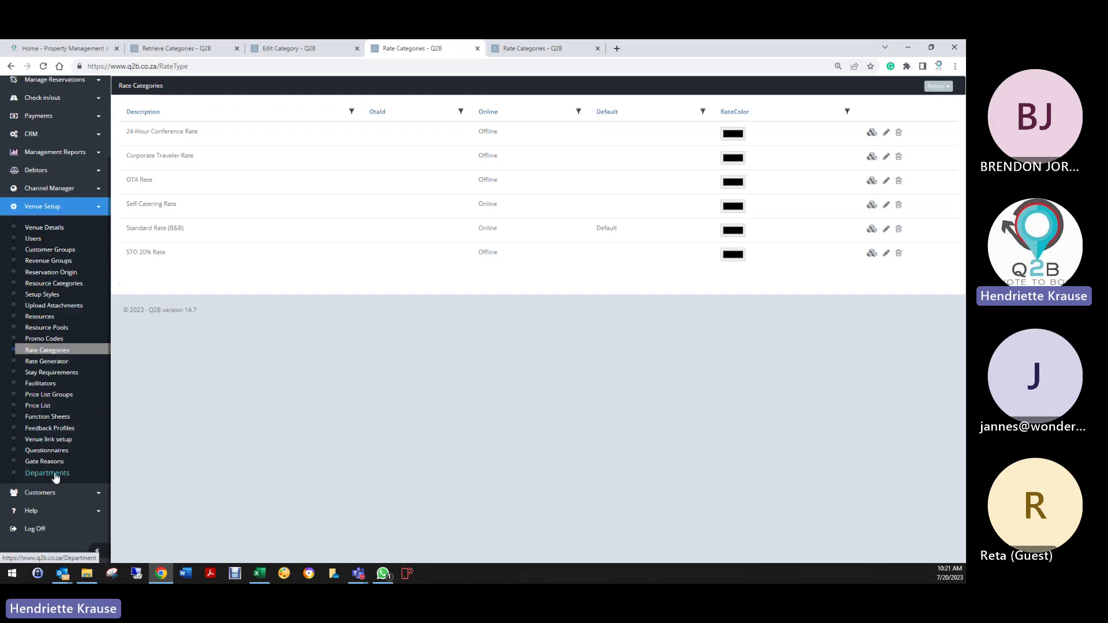
pyautogui.click(40, 406)
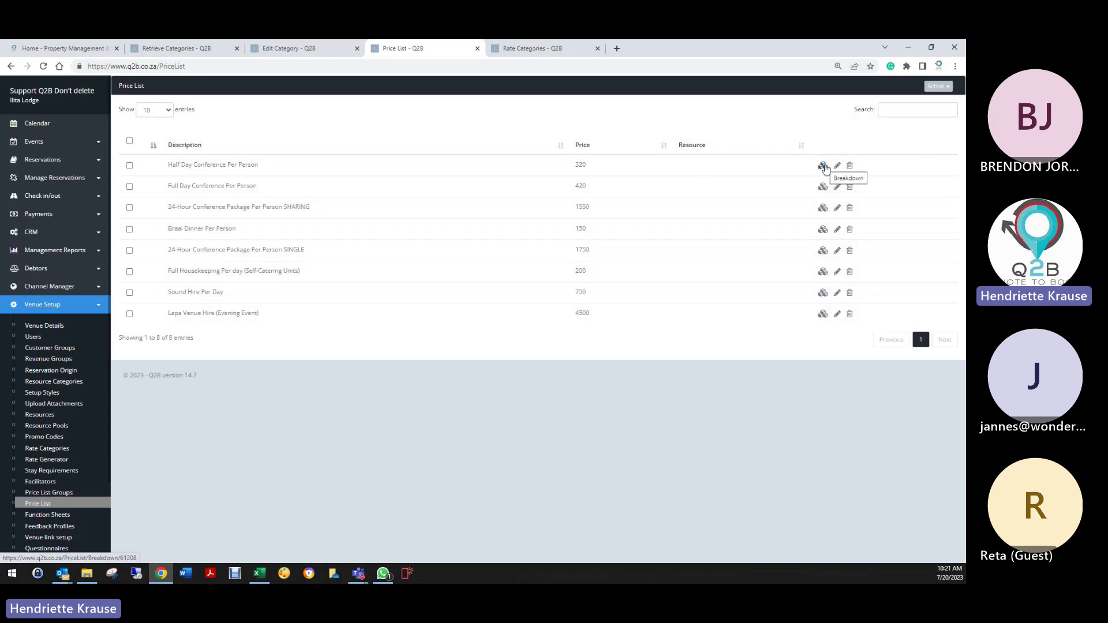
pyautogui.click(823, 166)
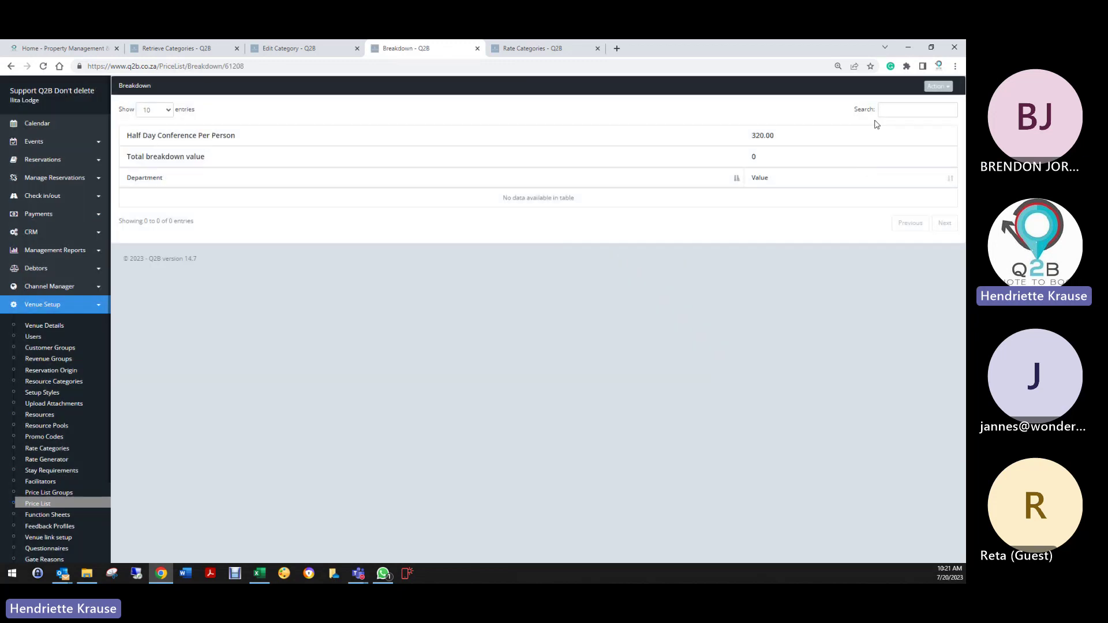
pyautogui.click(40, 503)
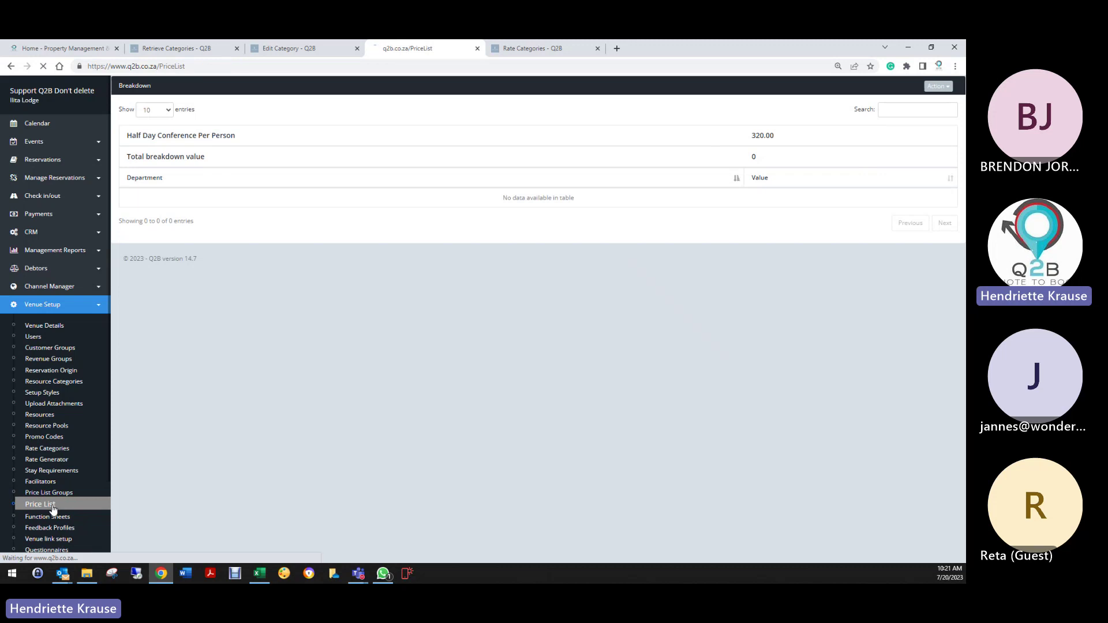
pyautogui.scroll(-2, 74, 404)
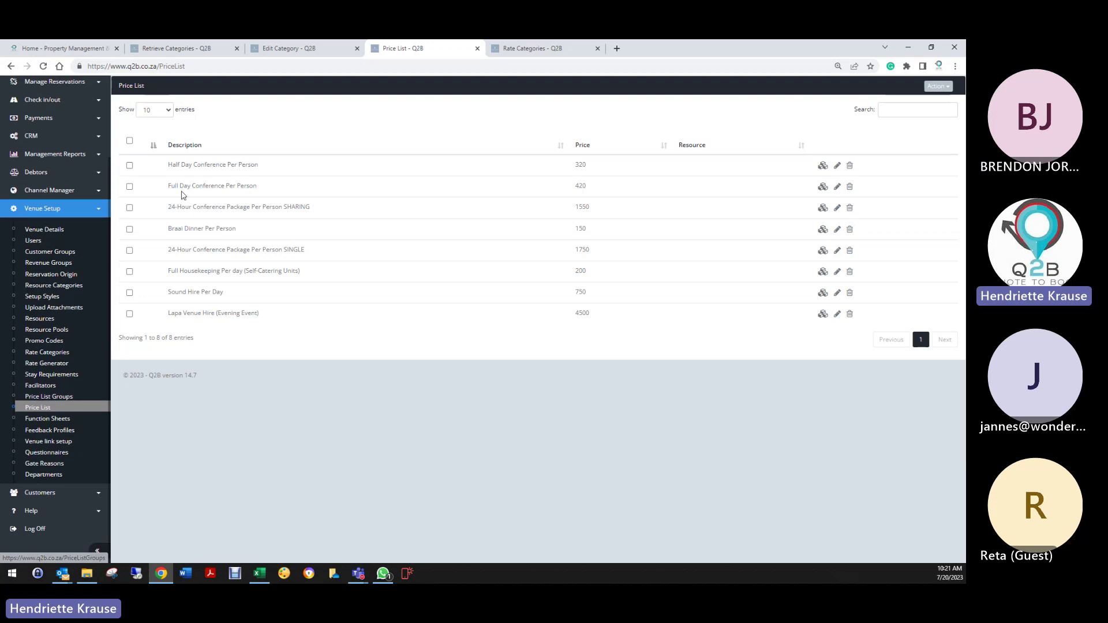
pyautogui.click(823, 167)
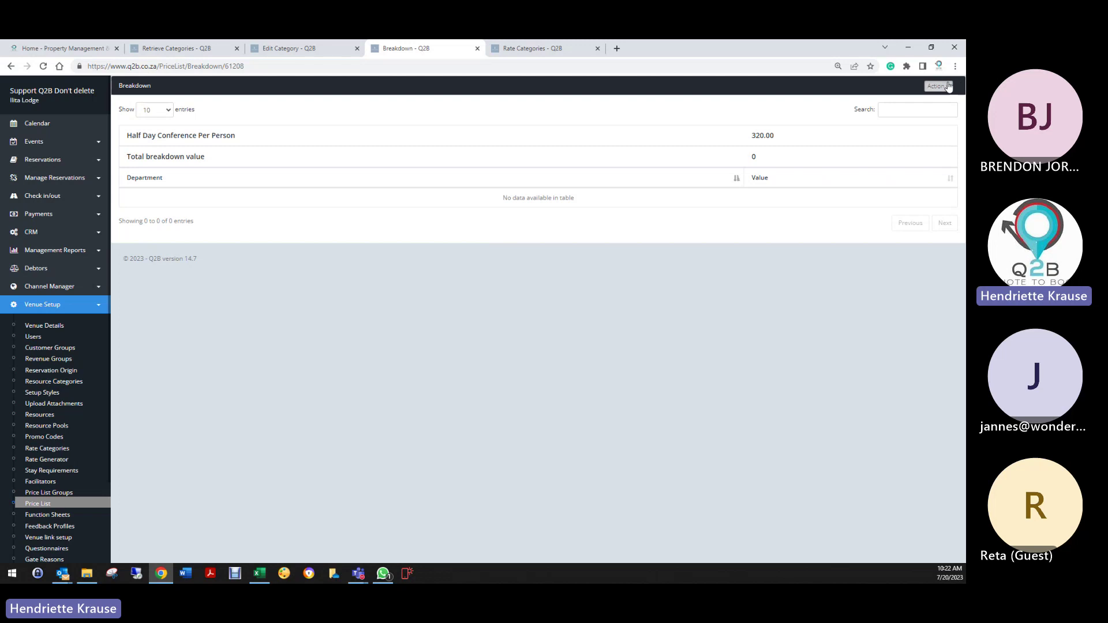
# Step: Add a Food & Beverages breakdown line with a value of 50 to the Half Day Conference Per Person item
pyautogui.click(938, 86)
pyautogui.click(892, 101)
pyautogui.click(504, 139)
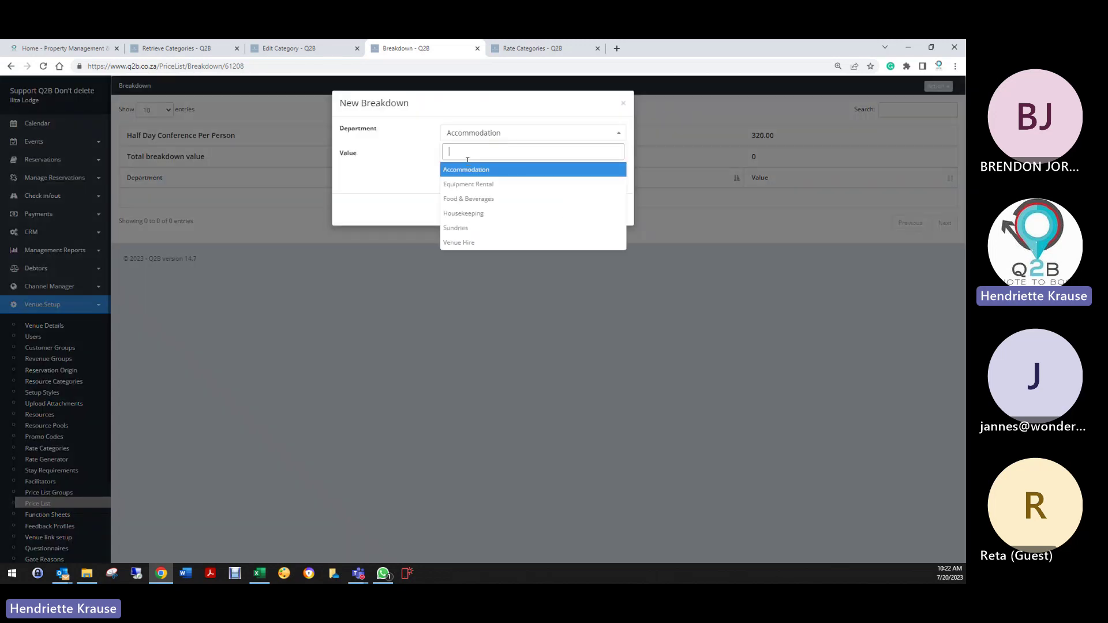
pyautogui.click(463, 196)
pyautogui.click(465, 161)
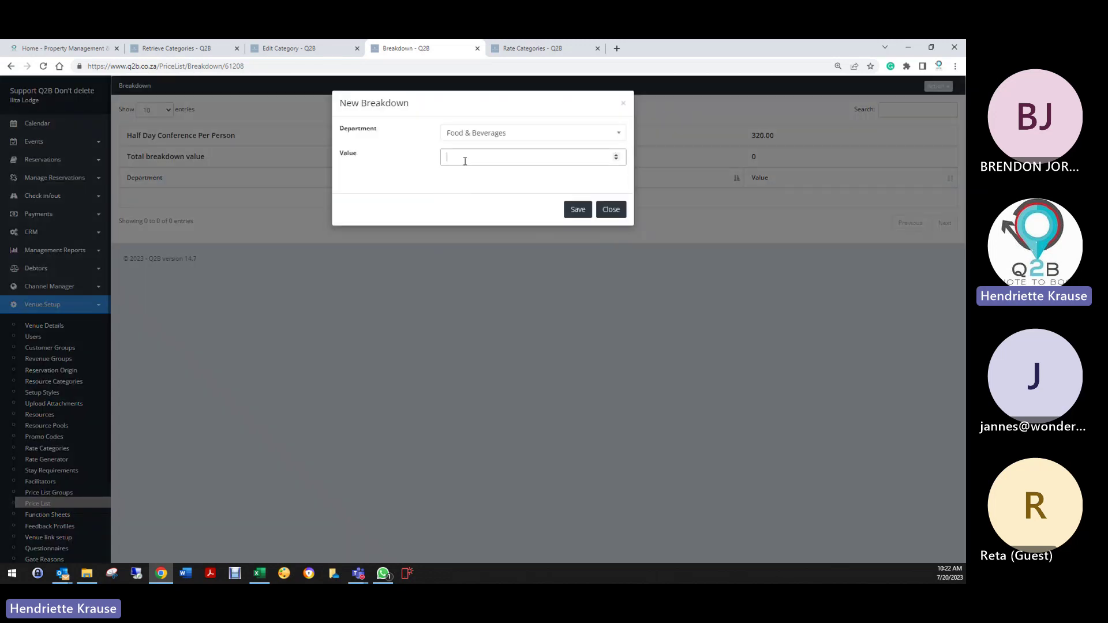
pyautogui.click(577, 209)
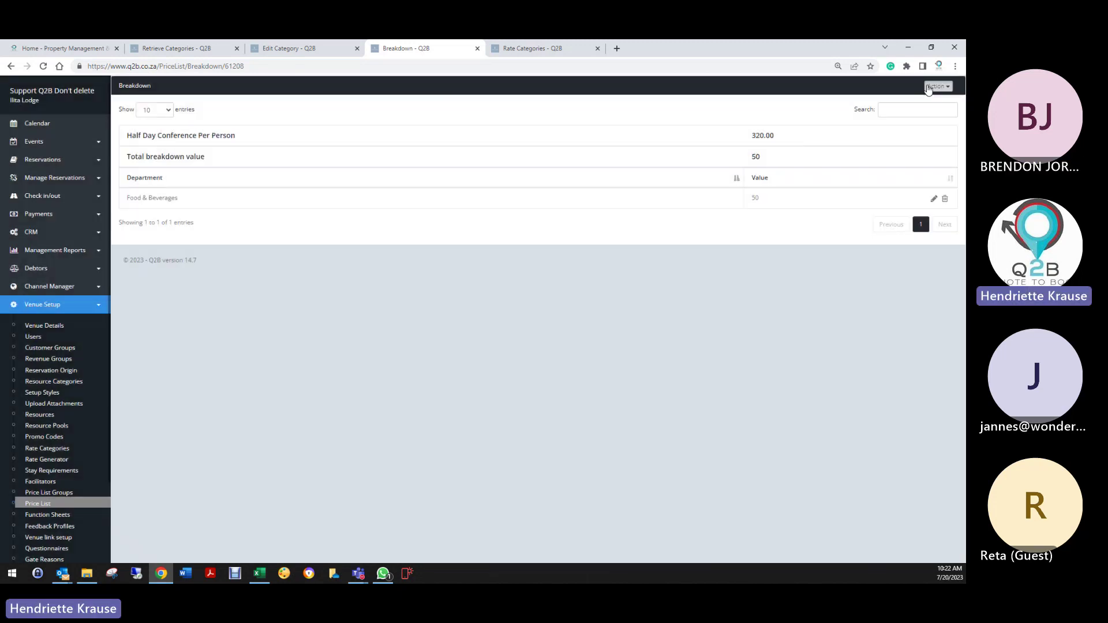
# Step: Add a Venue Hire breakdown line with a value of 100 to the half-day conference item
pyautogui.click(937, 86)
pyautogui.click(898, 105)
pyautogui.click(483, 142)
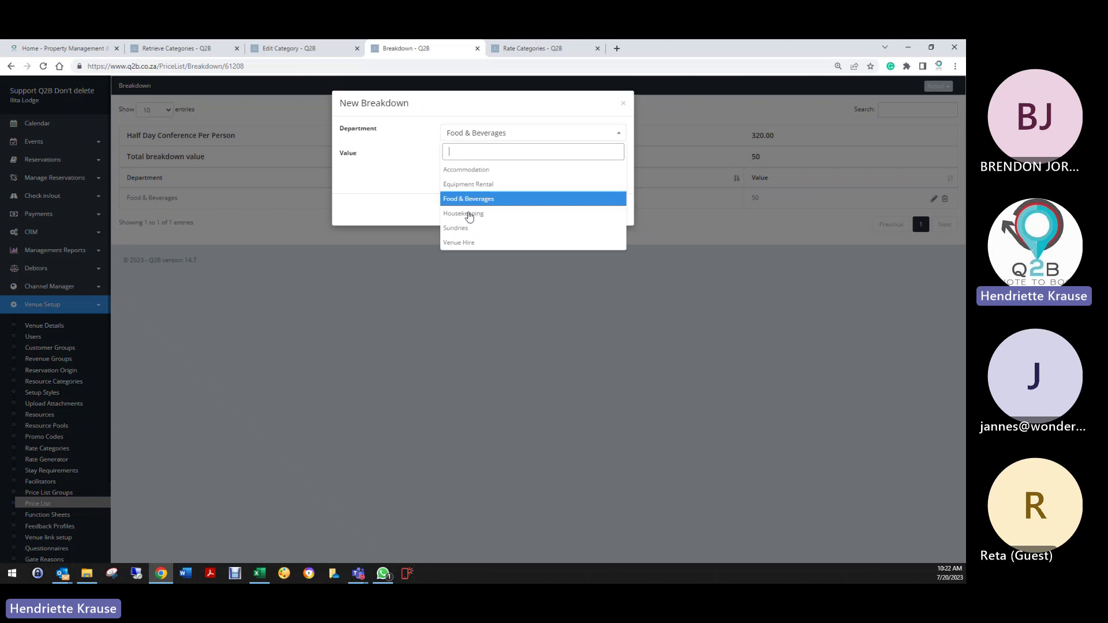
pyautogui.click(472, 245)
pyautogui.click(468, 157)
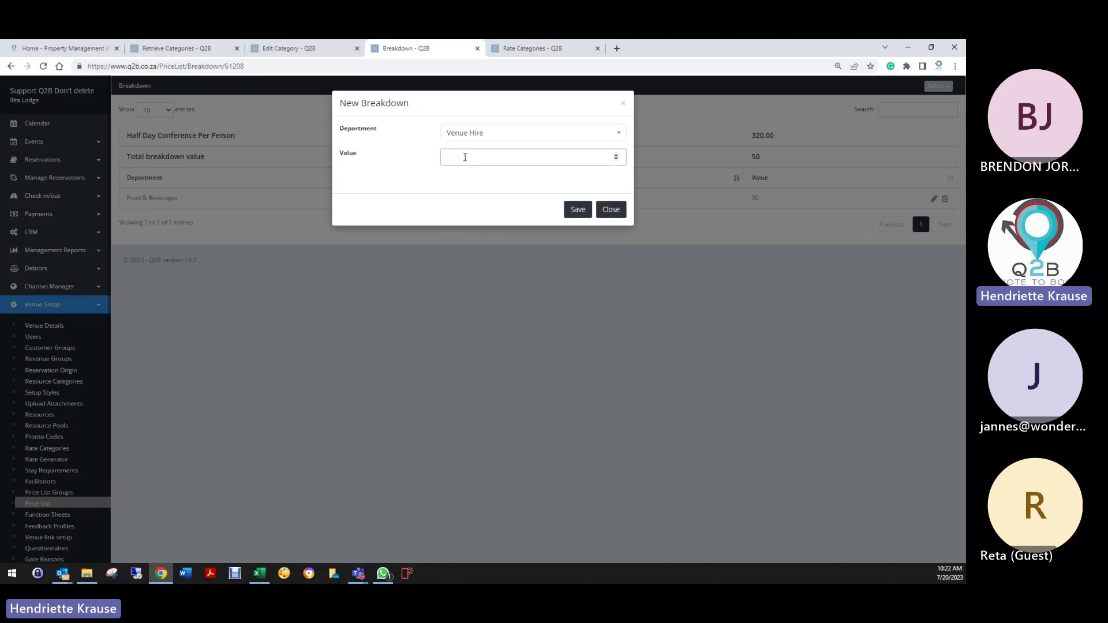
pyautogui.click(575, 209)
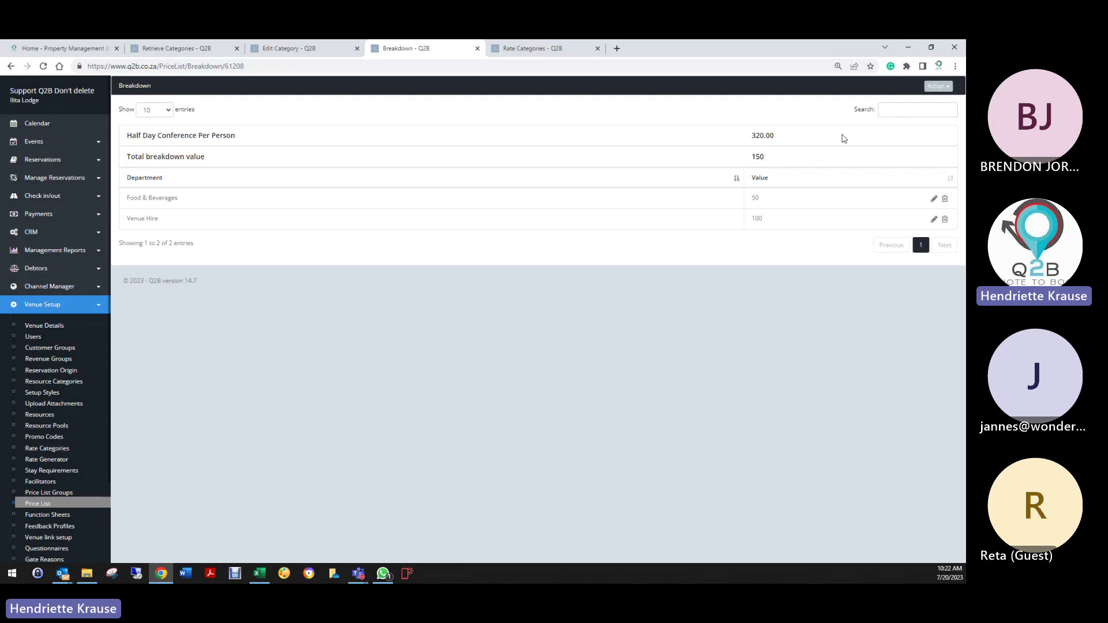
# Step: Add a Housekeeping breakdown line with a value of 50 to the half-day conference item
pyautogui.click(938, 86)
pyautogui.click(900, 103)
pyautogui.click(465, 138)
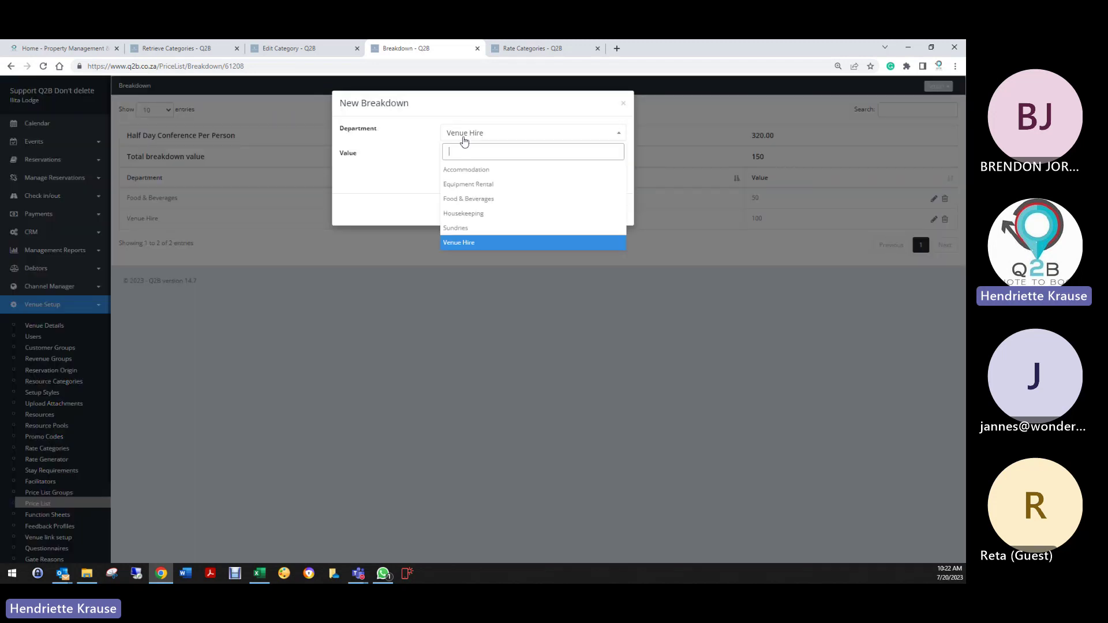
pyautogui.click(483, 214)
pyautogui.click(478, 154)
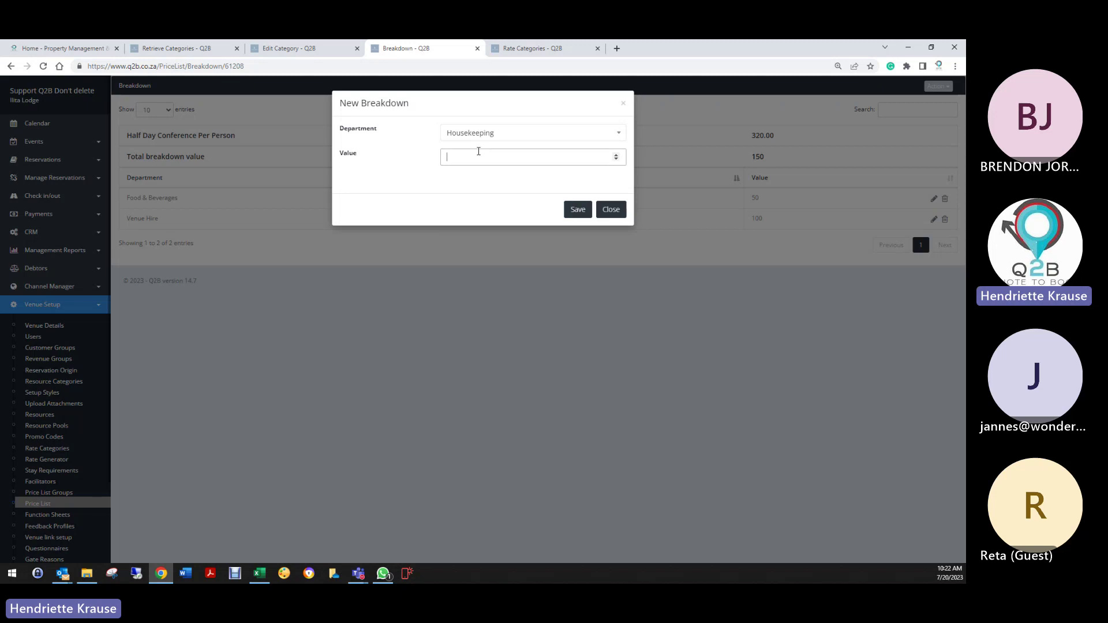
pyautogui.click(574, 211)
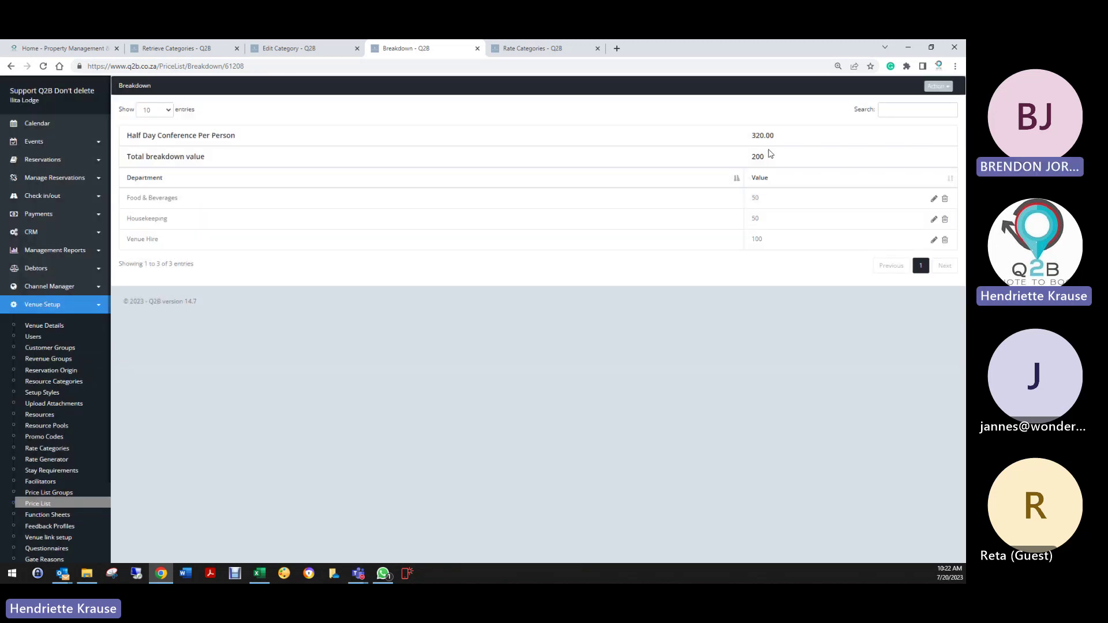
# Step: Add an Equipment Rental breakdown line with a value of 100 to the half-day conference item
pyautogui.click(936, 86)
pyautogui.click(923, 101)
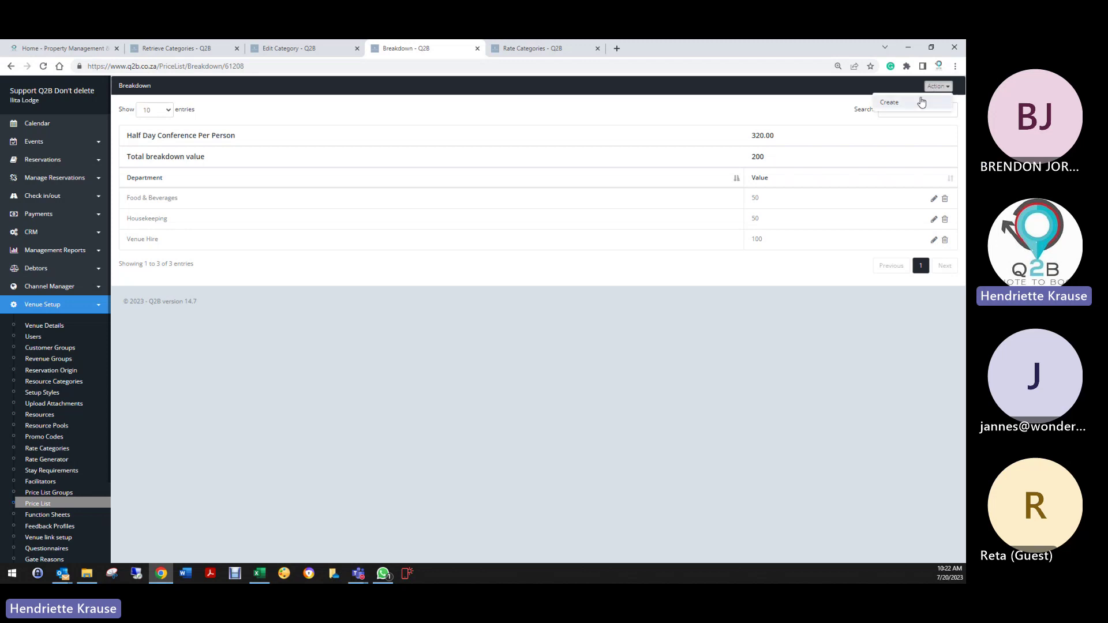
pyautogui.click(505, 134)
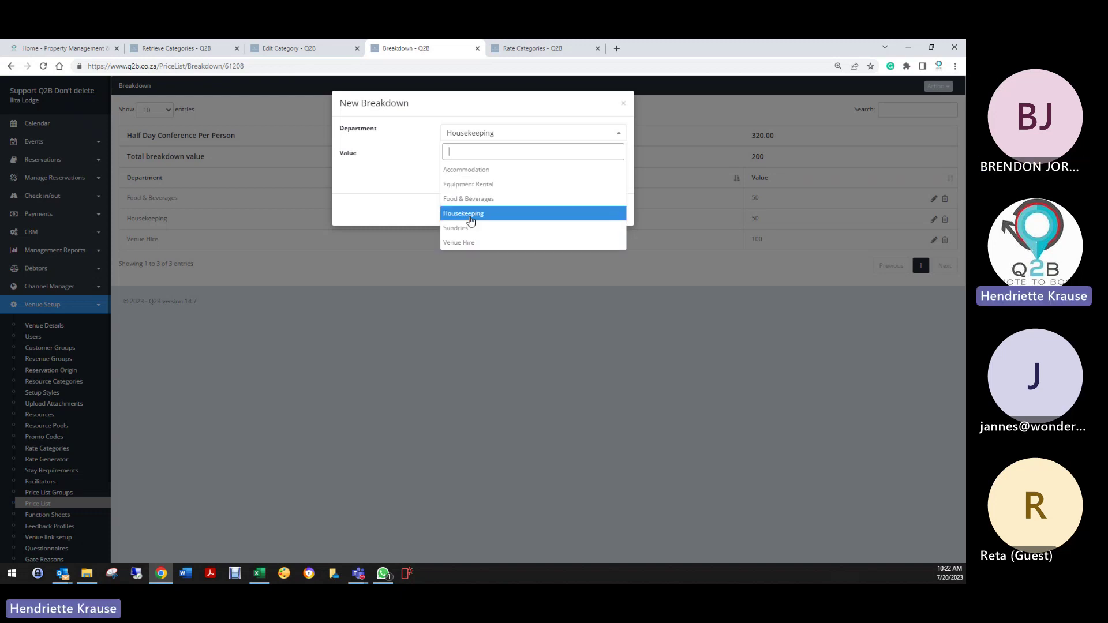
pyautogui.click(470, 184)
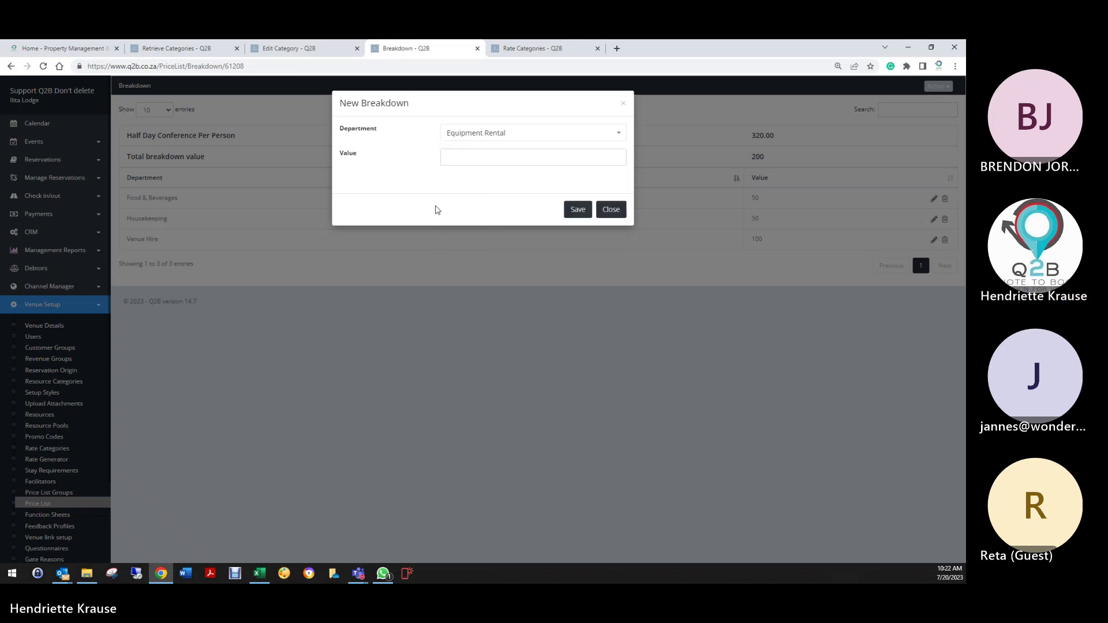
pyautogui.click(463, 158)
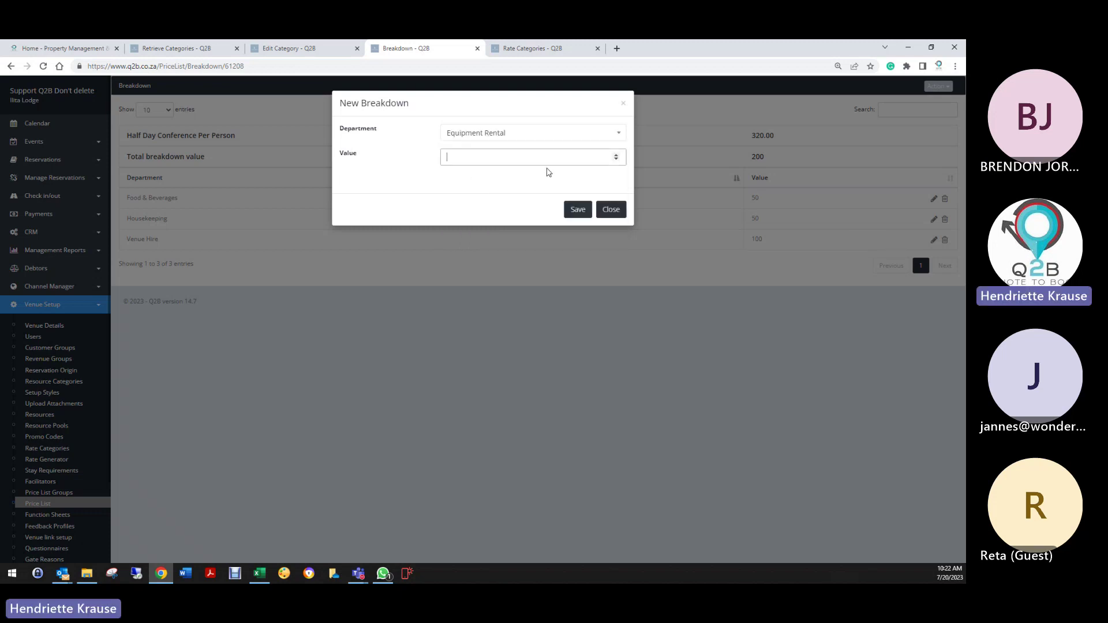
pyautogui.click(577, 209)
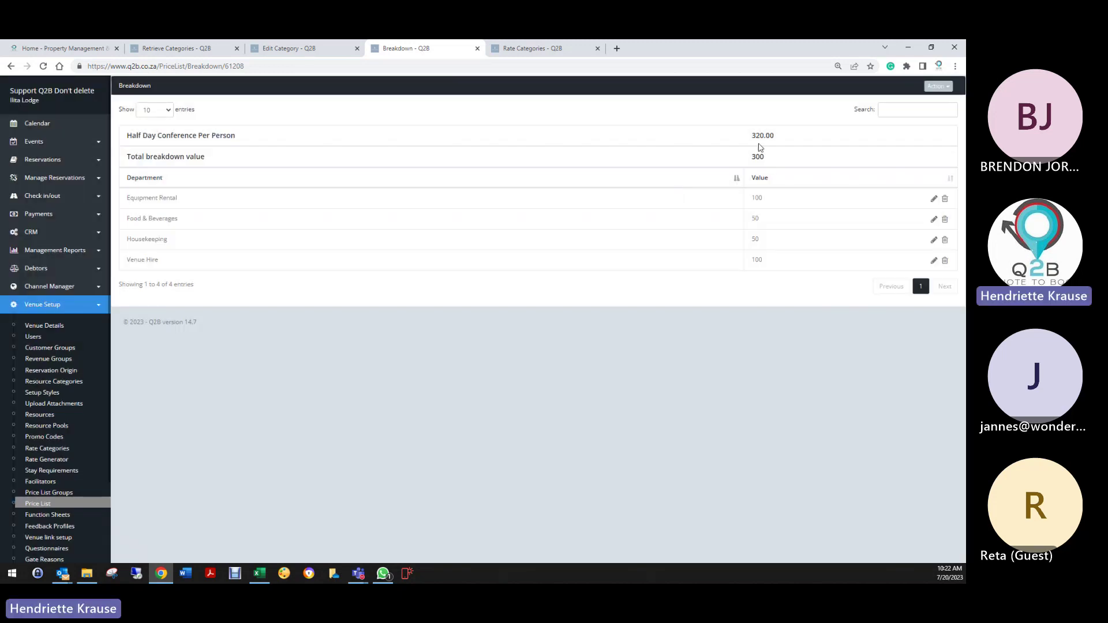
# Step: Set the Equipment Rental breakdown value to 120 and save it
pyautogui.click(934, 199)
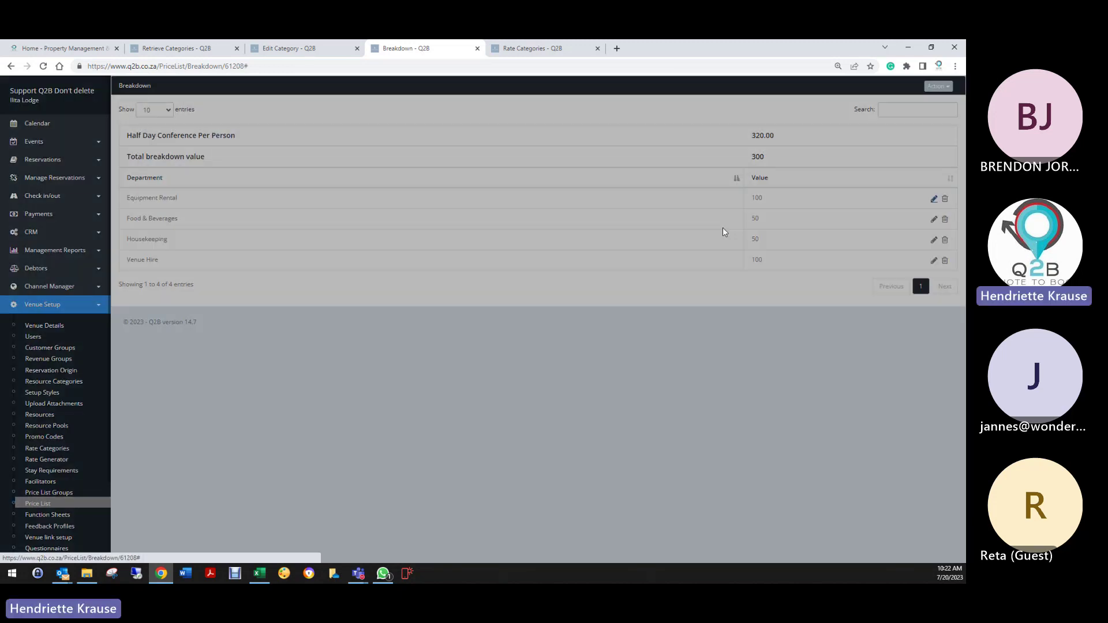
pyautogui.moveTo(486, 150); pyautogui.dragTo(418, 167)
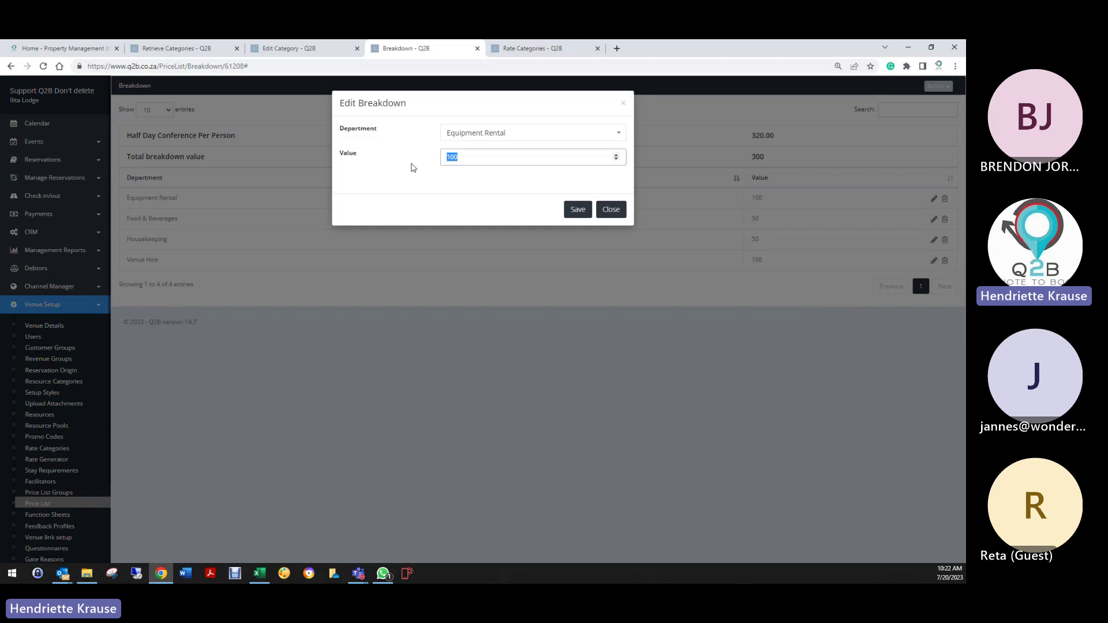
pyautogui.write('1')
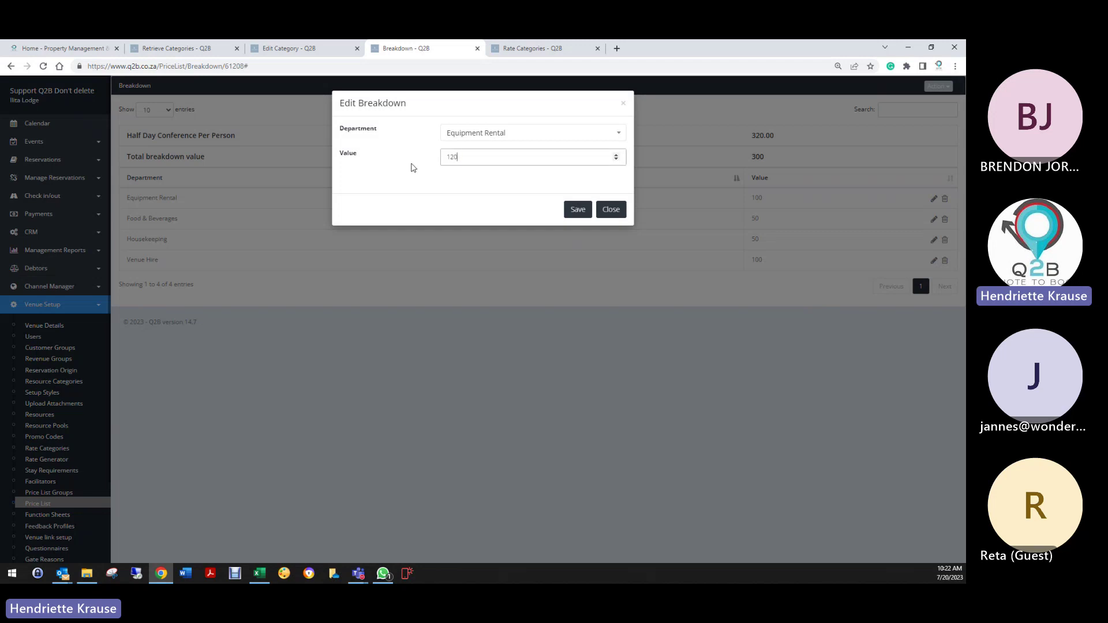
pyautogui.click(578, 209)
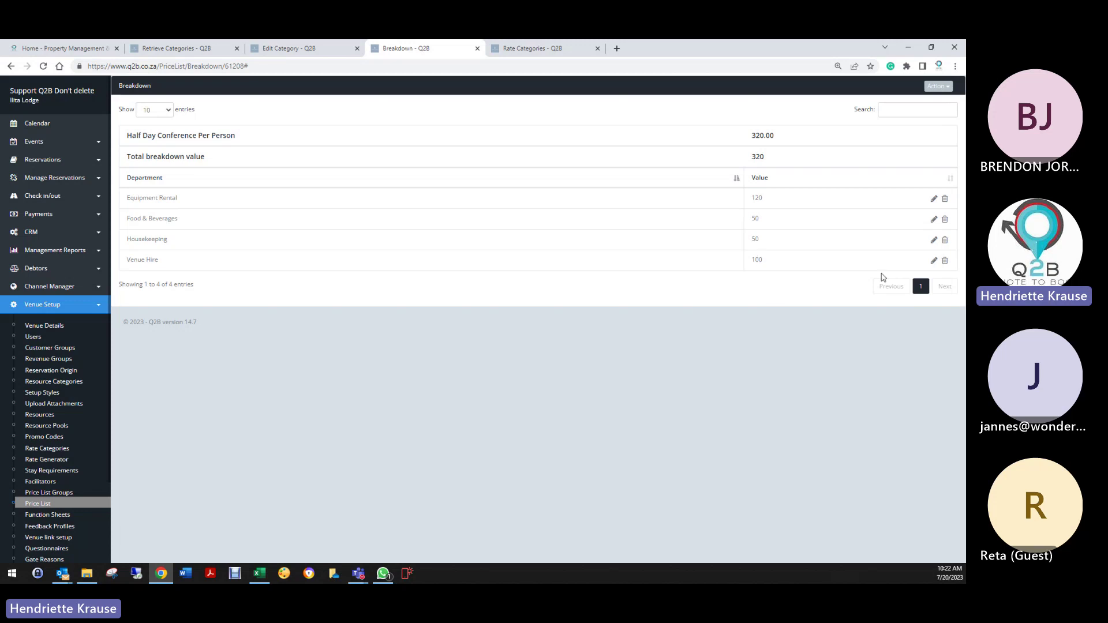
# Step: Delete the Venue Hire, Housekeeping, Food & Beverages and Equipment Rental lines from the half-day conference breakdown
pyautogui.click(945, 261)
pyautogui.click(502, 147)
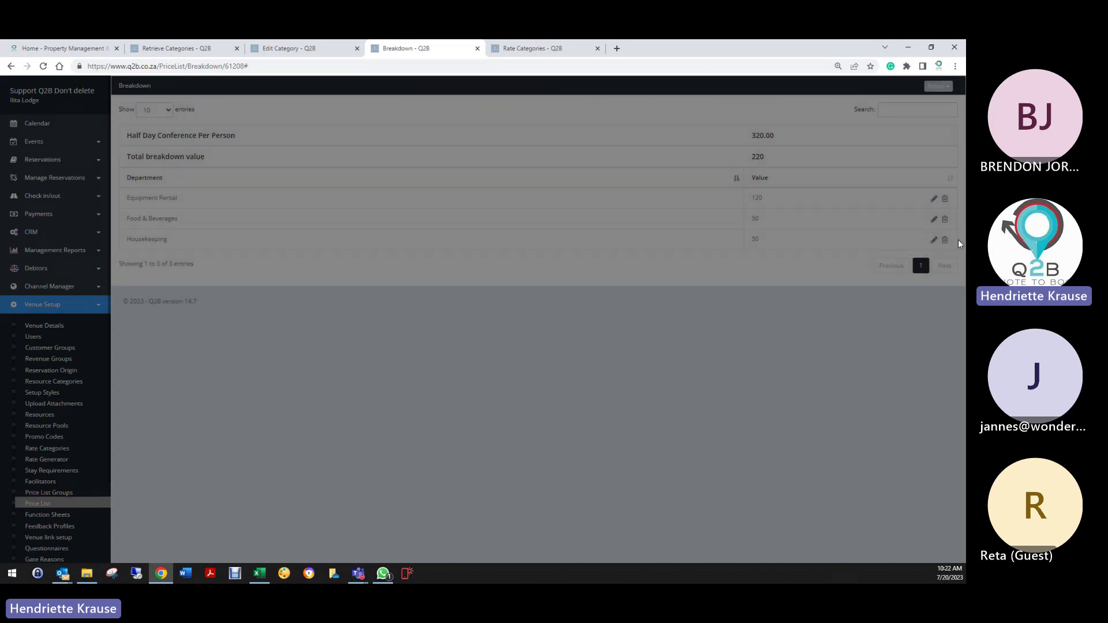
pyautogui.click(945, 240)
pyautogui.click(500, 139)
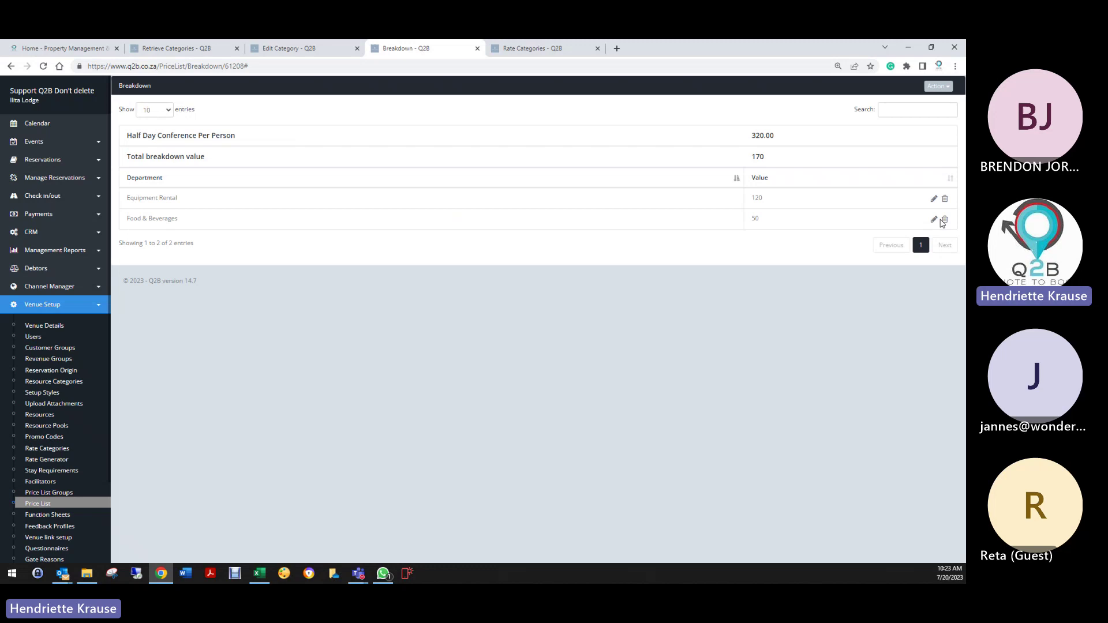
pyautogui.click(934, 220)
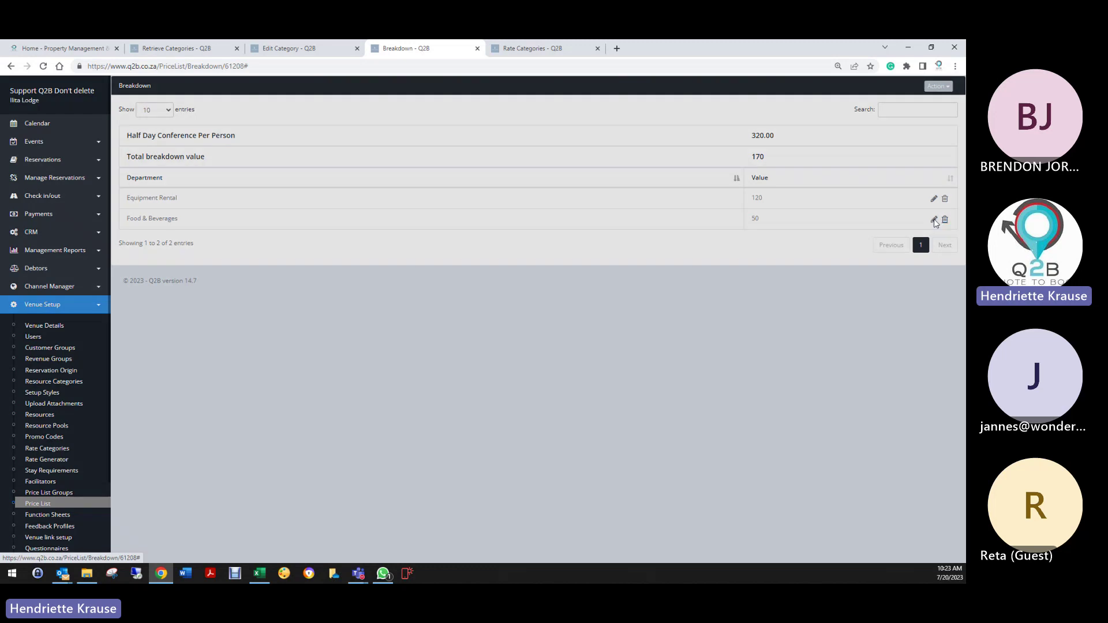
pyautogui.click(501, 147)
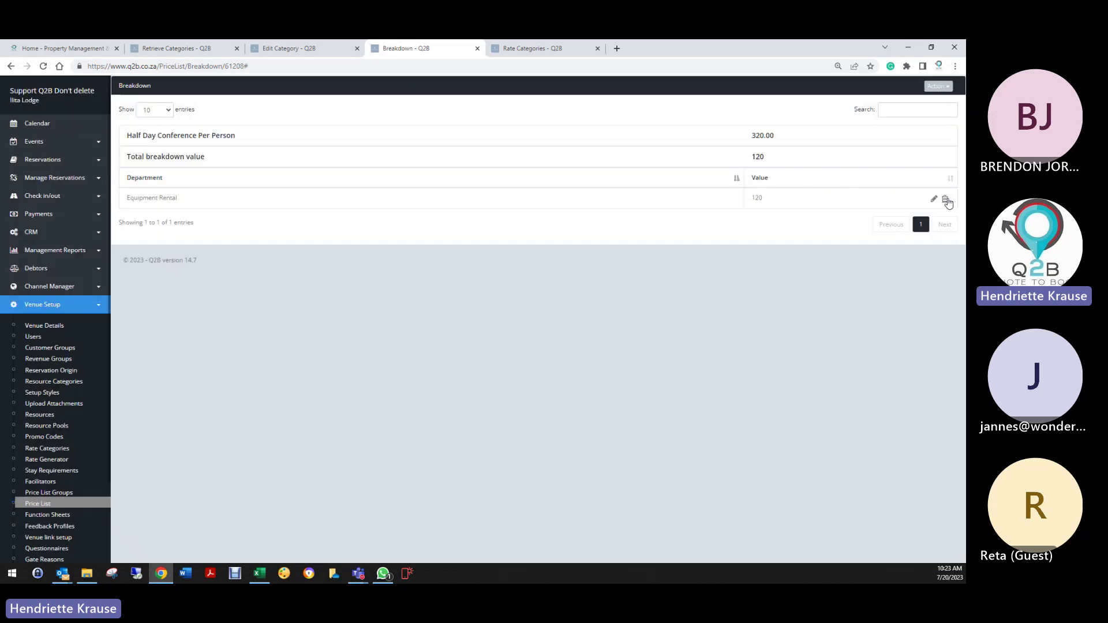
pyautogui.click(946, 200)
pyautogui.click(499, 148)
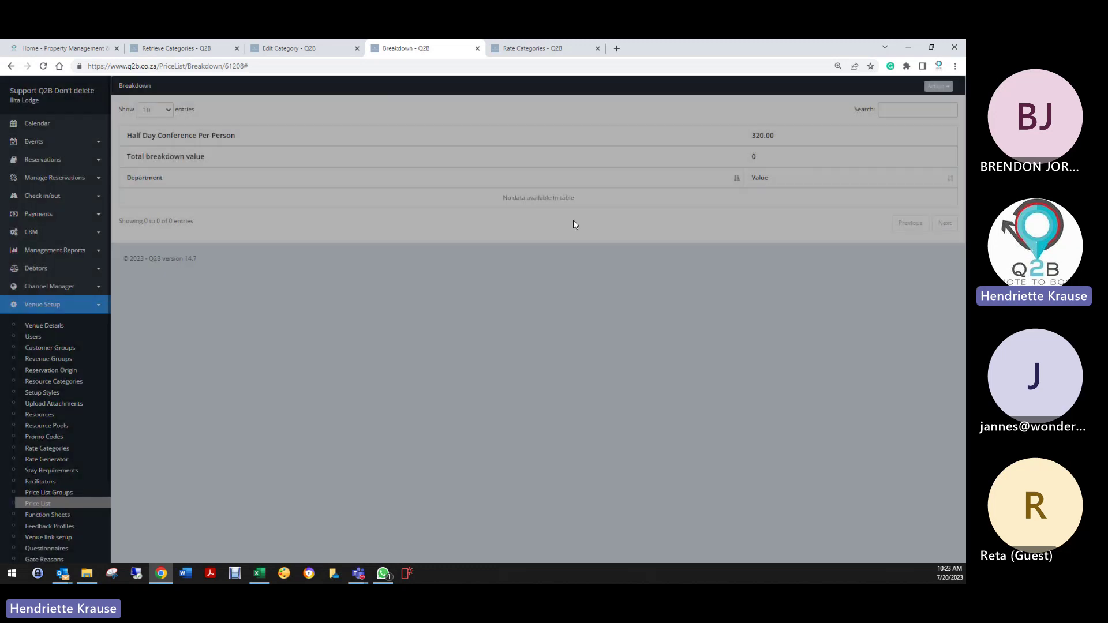
# Step: Find the price list items with missing department assignments from the Departments setup
pyautogui.scroll(-2, 35, 399)
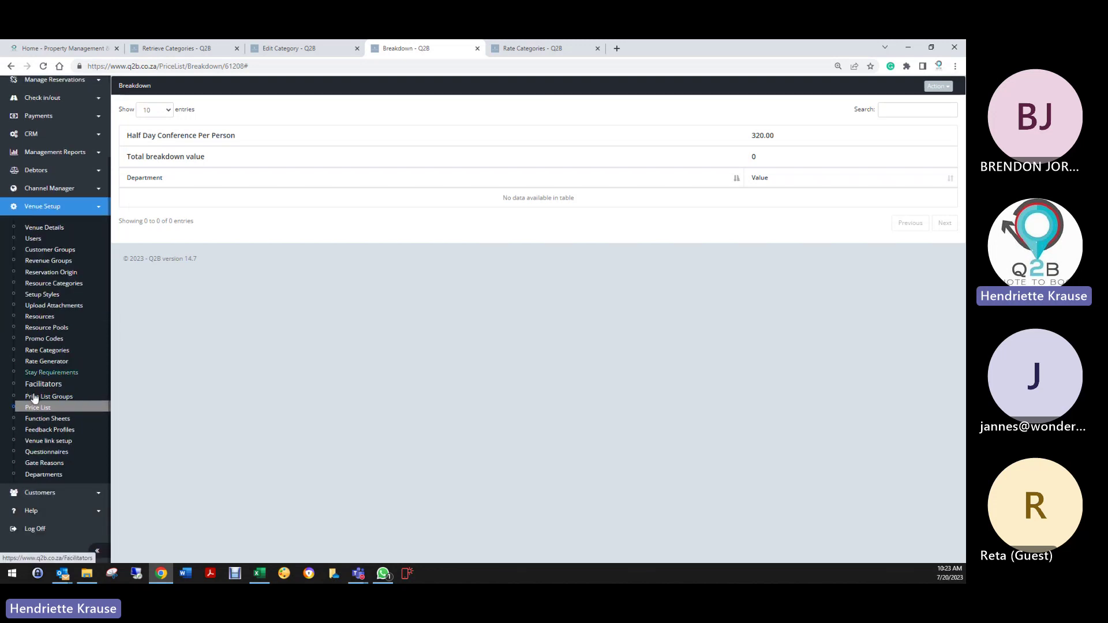
pyautogui.click(36, 474)
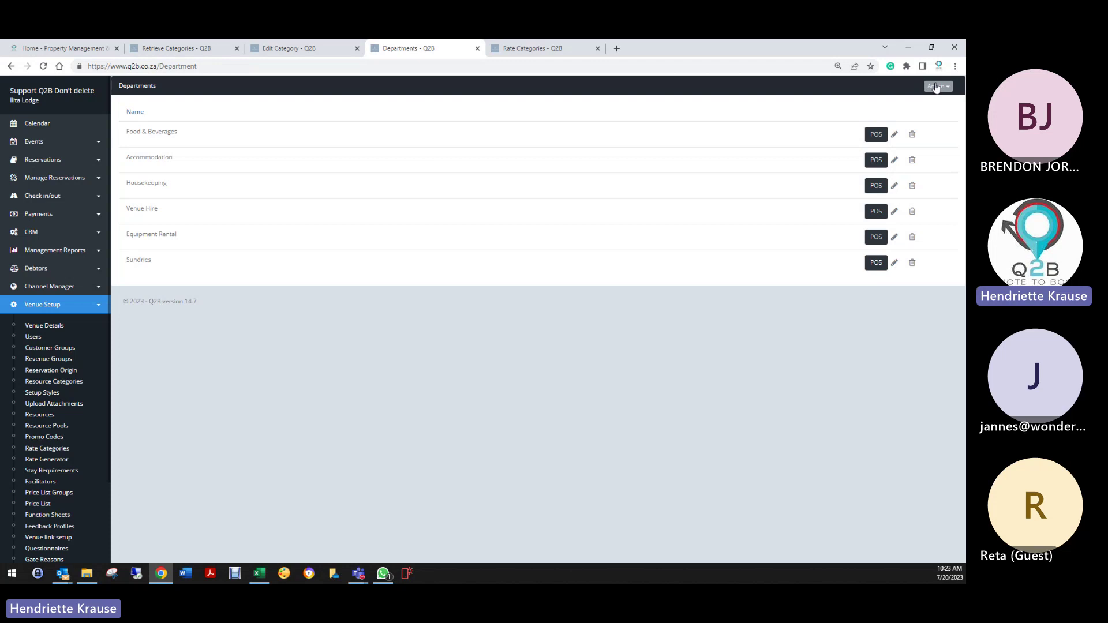
pyautogui.click(936, 86)
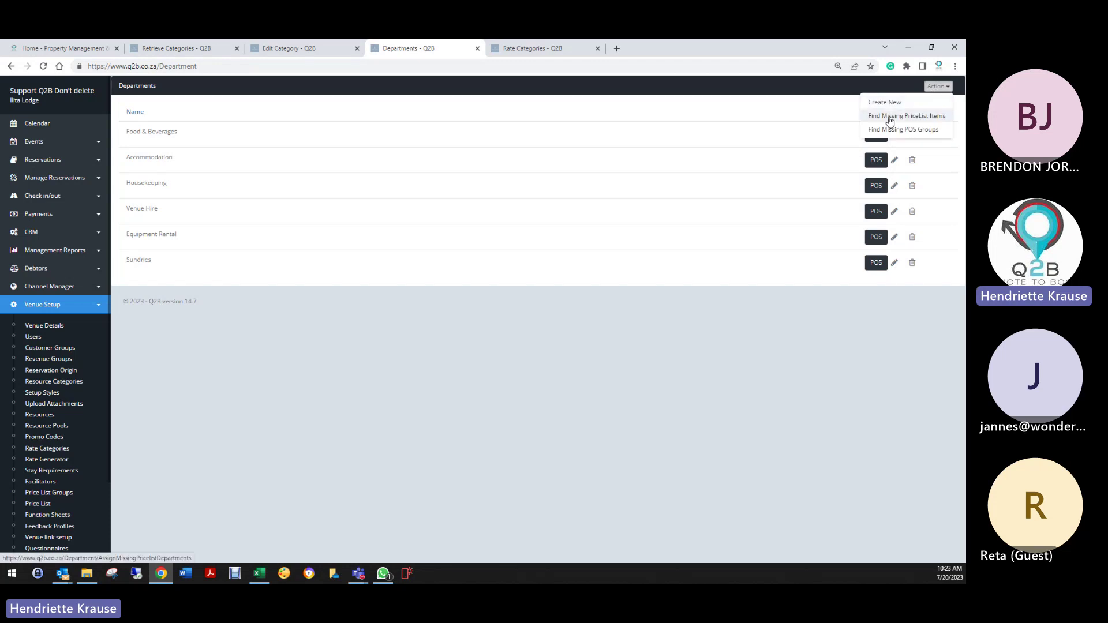
pyautogui.click(917, 118)
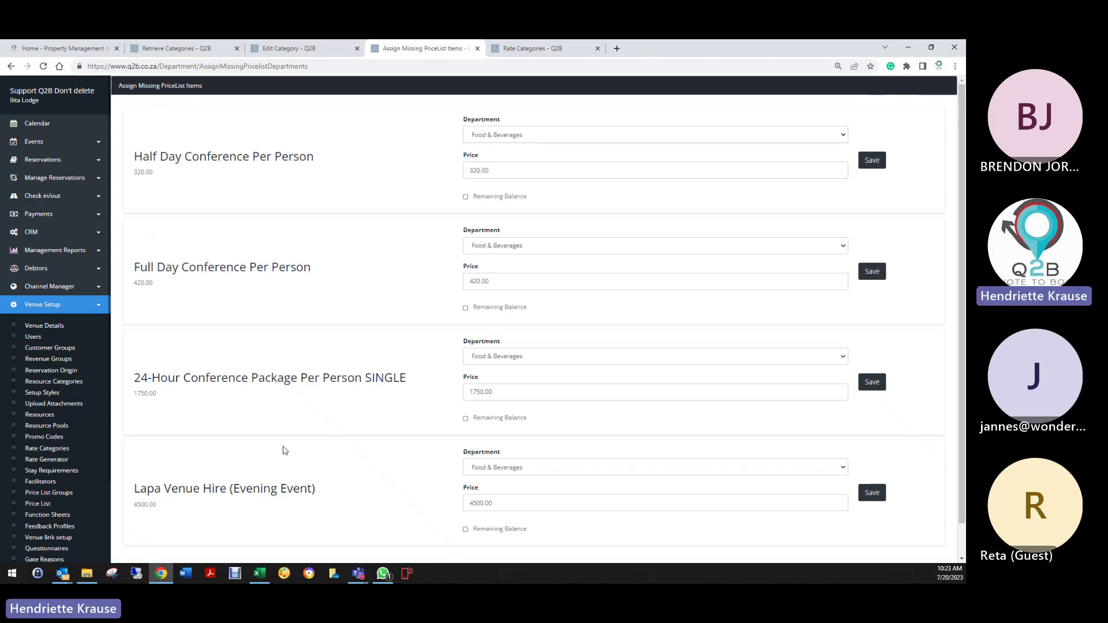
# Step: Assign the Lapa Venue Hire (Evening Event) item to the Venue Hire department, save it and return to the price list
pyautogui.scroll(-1, 284, 450)
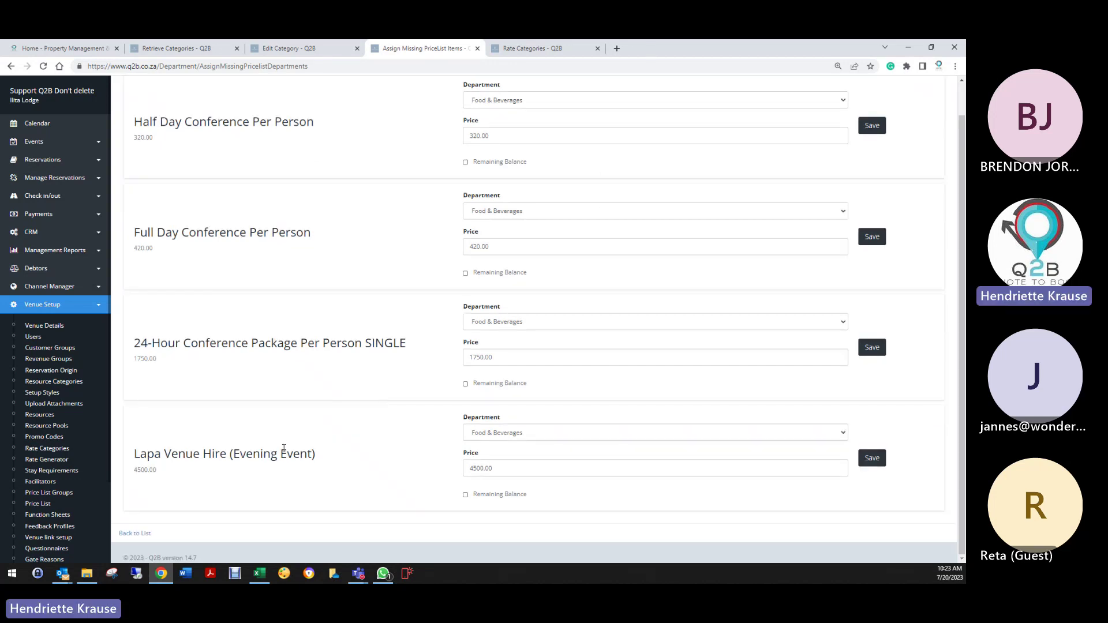
pyautogui.click(524, 431)
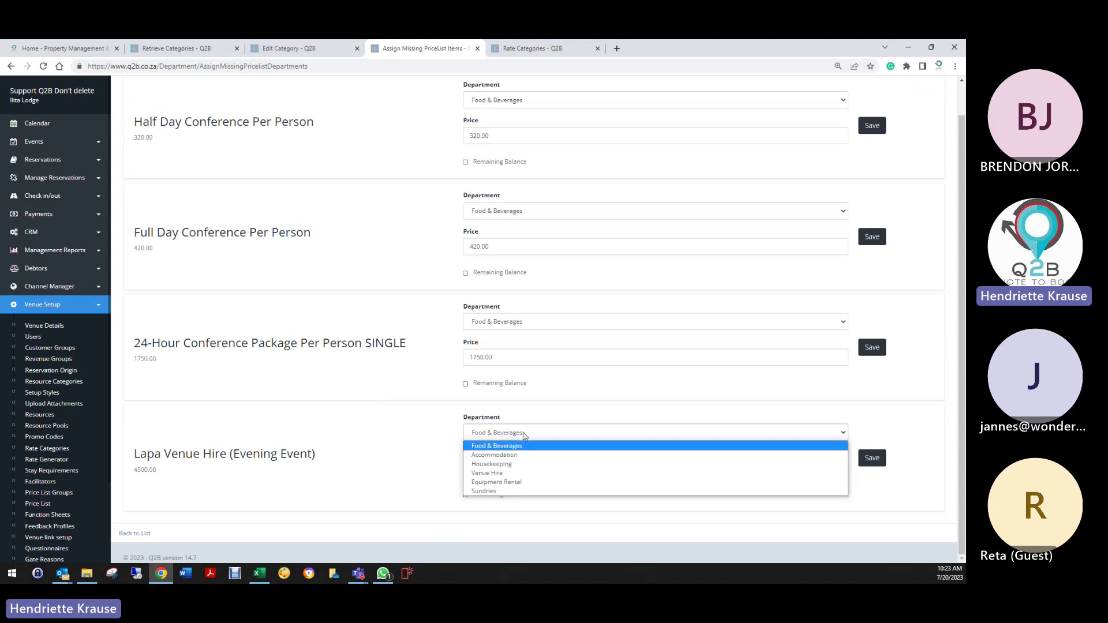
pyautogui.click(494, 474)
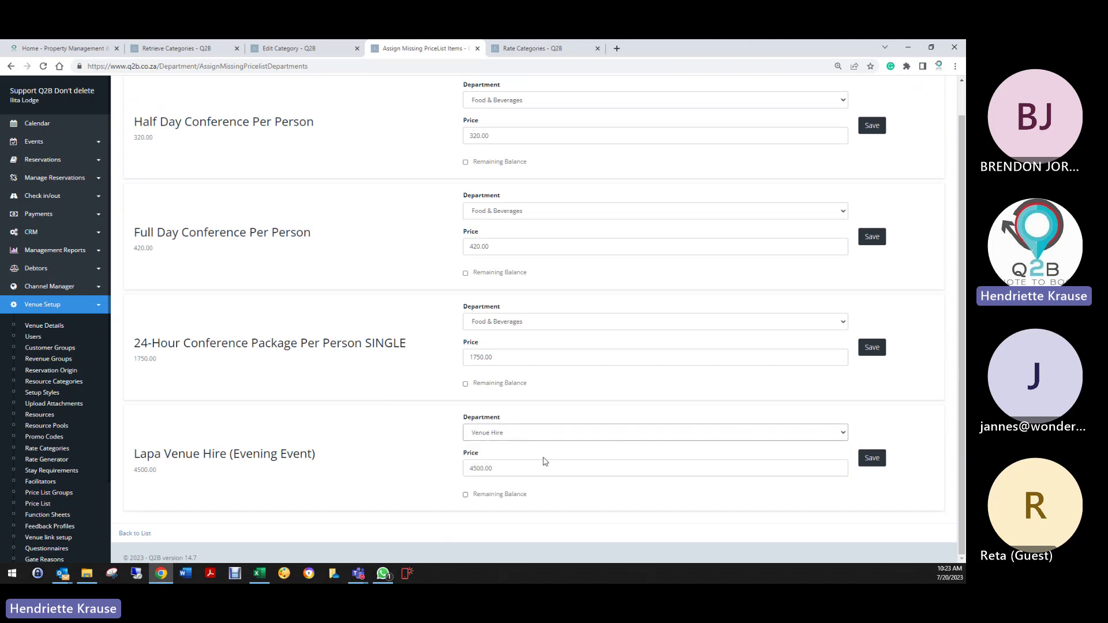
pyautogui.click(871, 457)
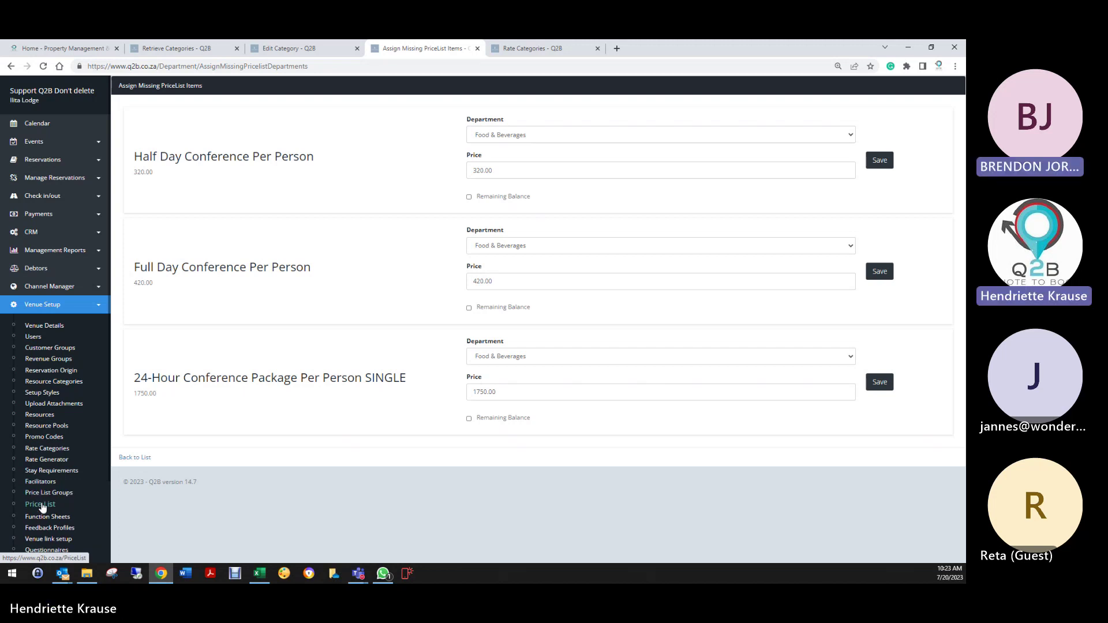
pyautogui.click(62, 506)
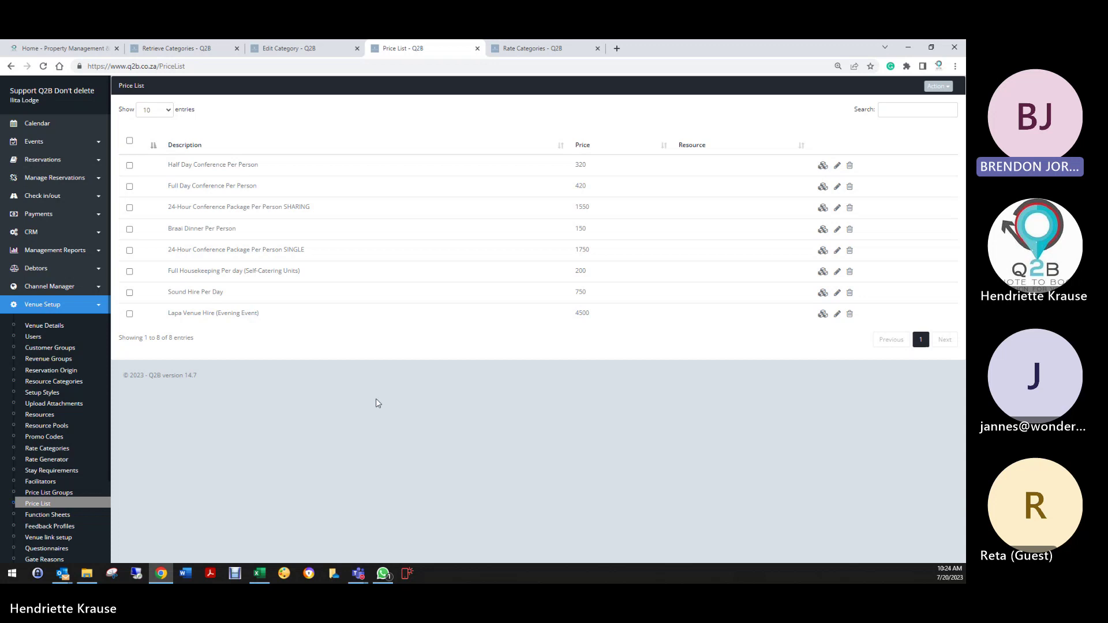
# Step: Review the channel manager's list of channels and the resource categories in the venue setup
pyautogui.click(37, 287)
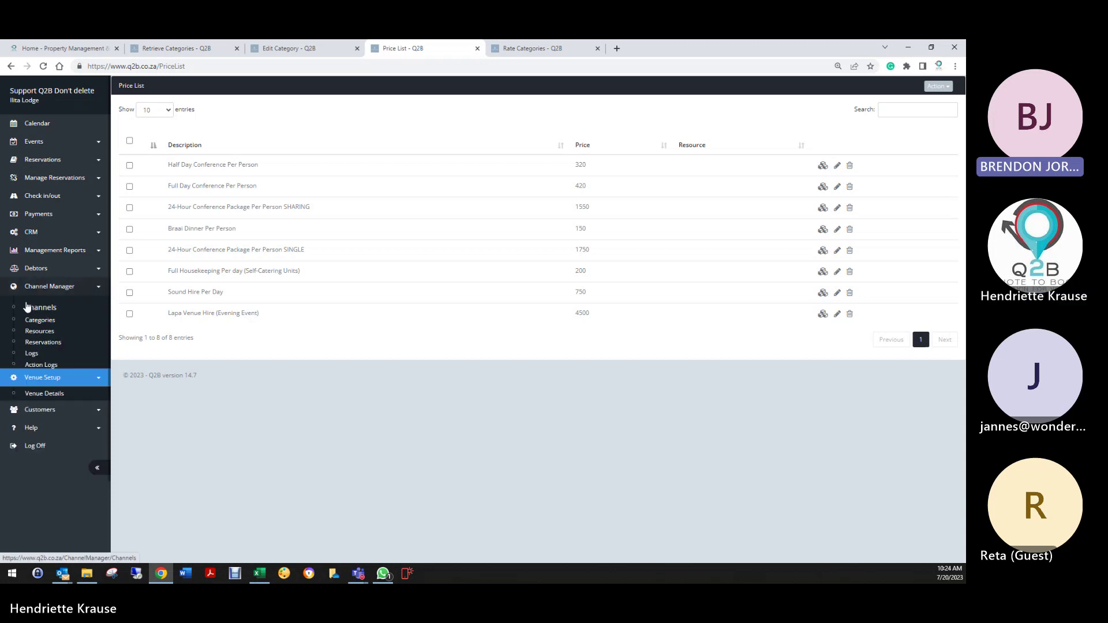
pyautogui.click(28, 307)
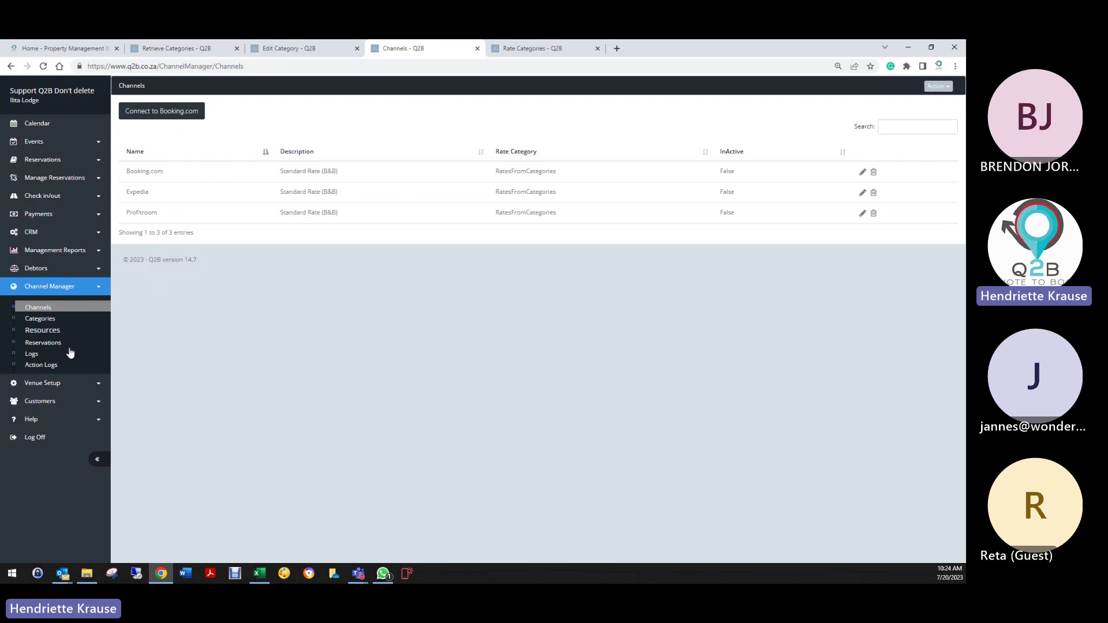
pyautogui.click(53, 384)
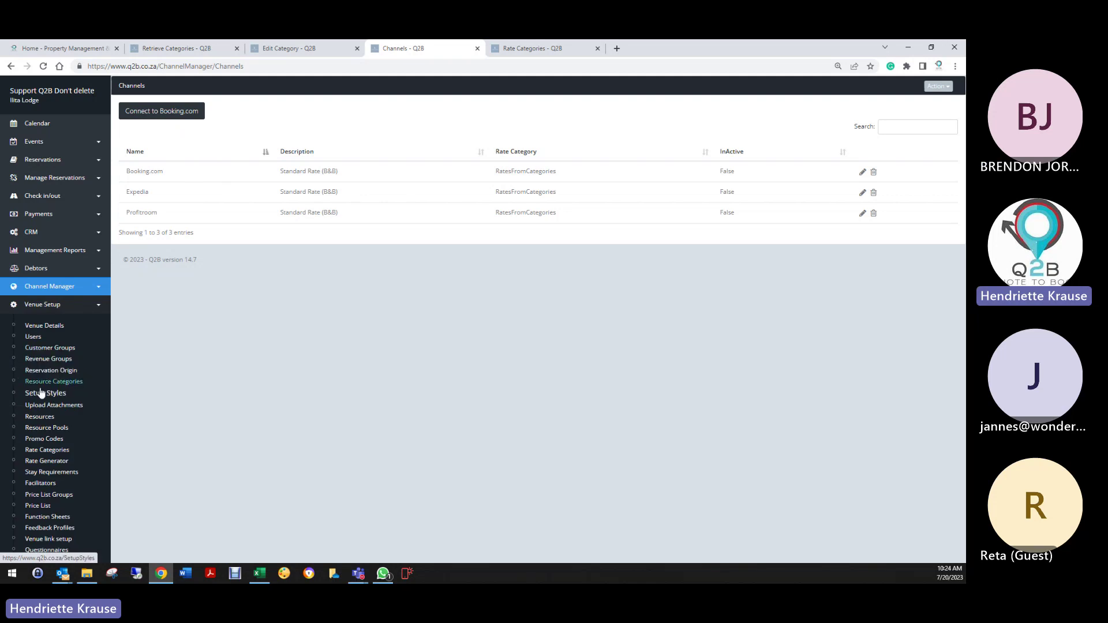
pyautogui.click(44, 385)
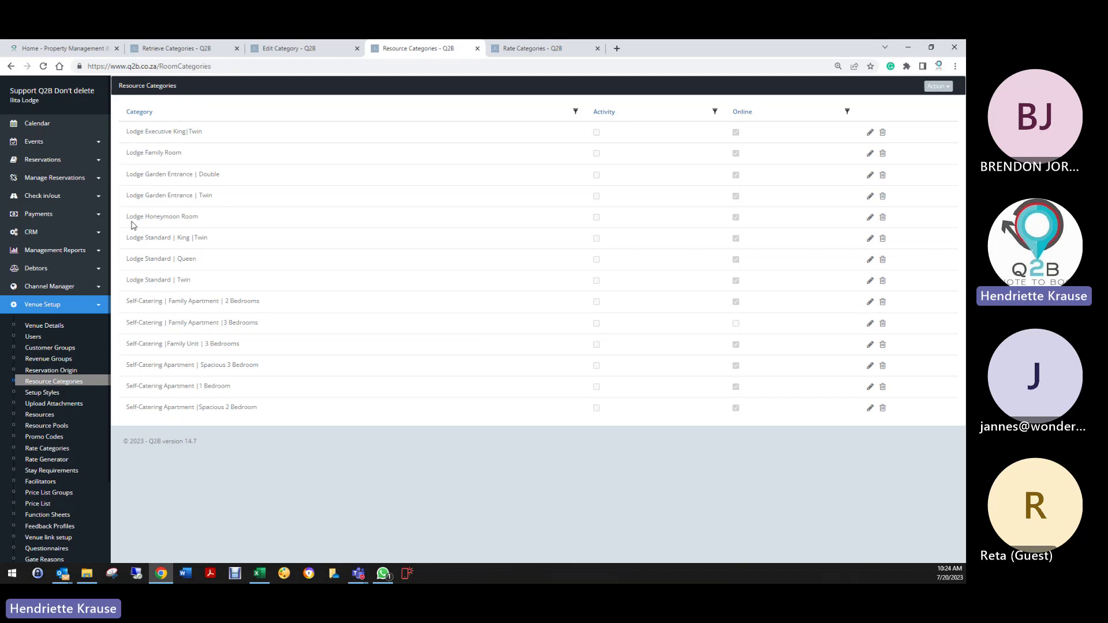
# Step: Filter the accommodation booking grid to Self-Catering | Family Apartment | 2 Bedrooms and look through the company/rate options
pyautogui.click(34, 163)
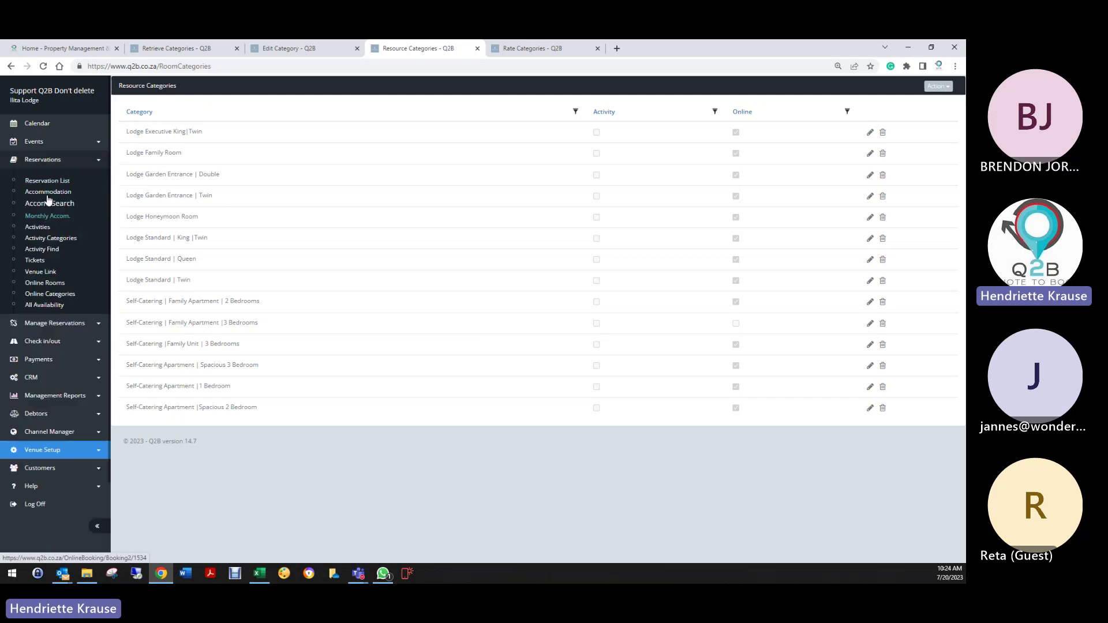
pyautogui.click(49, 193)
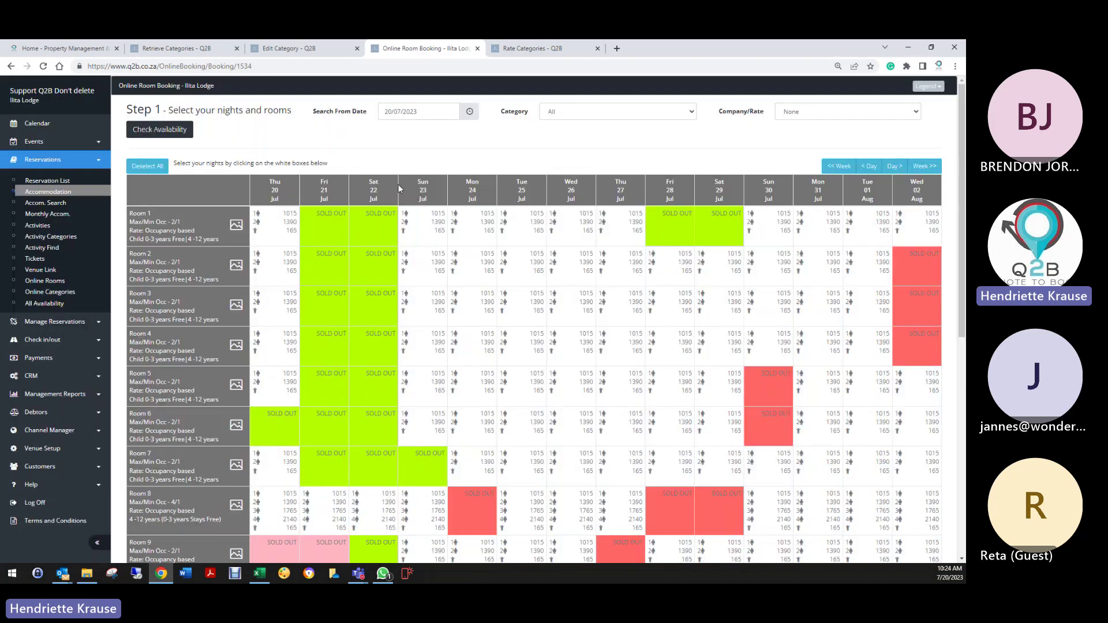
pyautogui.click(572, 114)
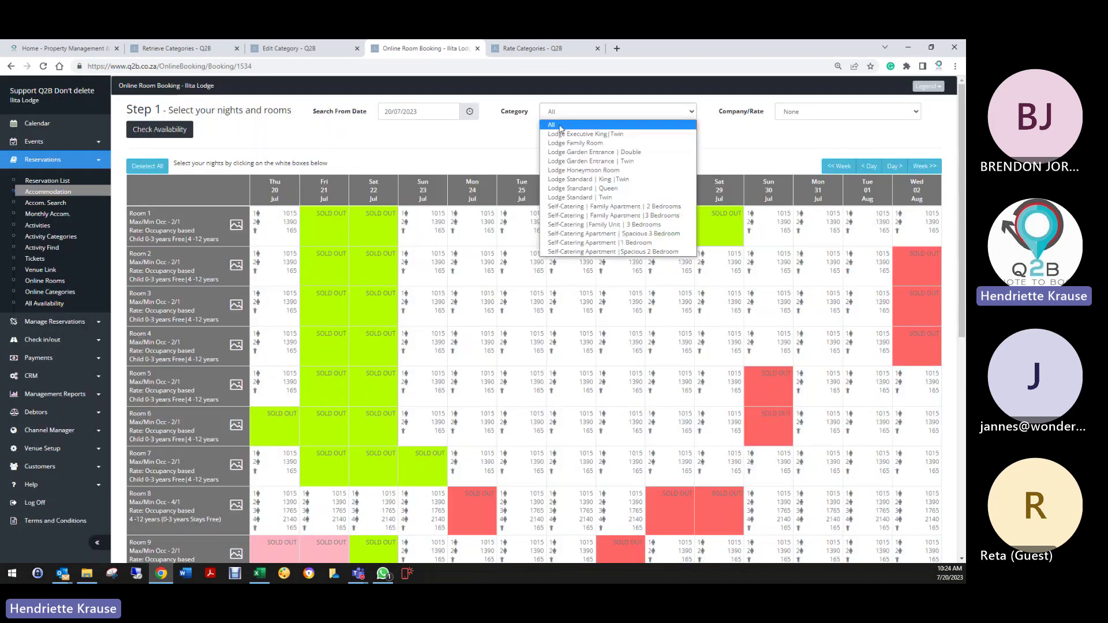
pyautogui.click(587, 208)
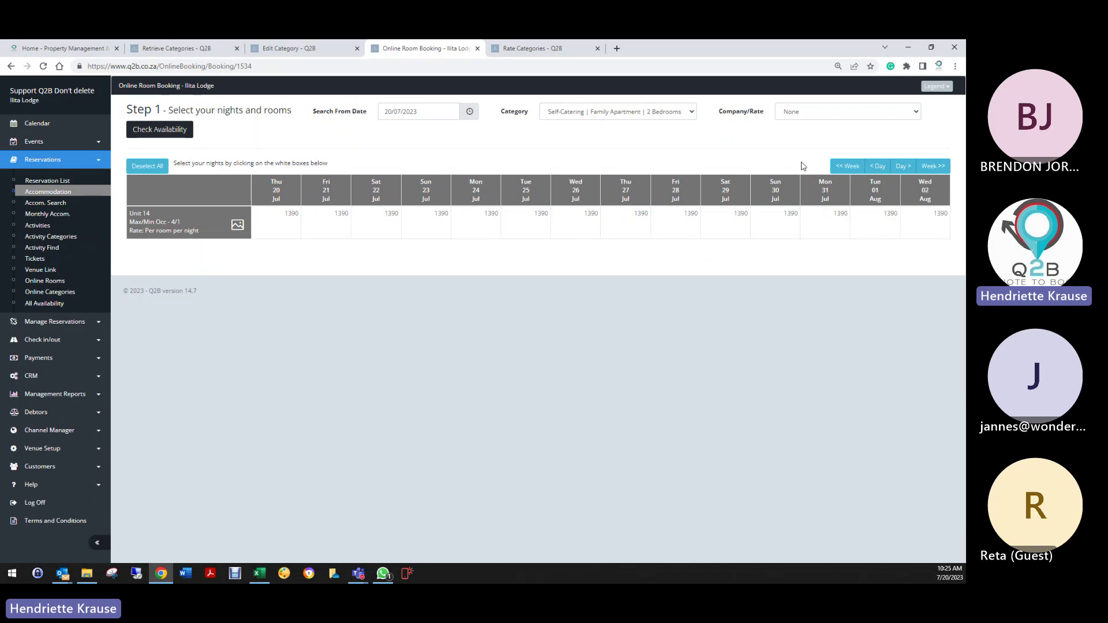
pyautogui.click(805, 108)
pyautogui.press('Down')
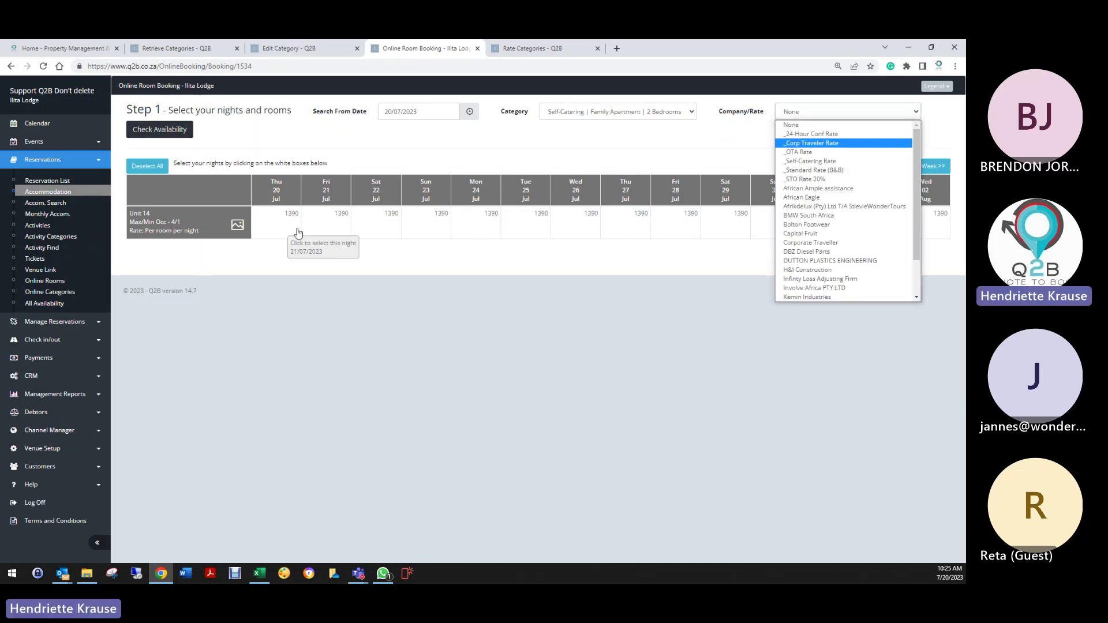
pyautogui.write('bo')
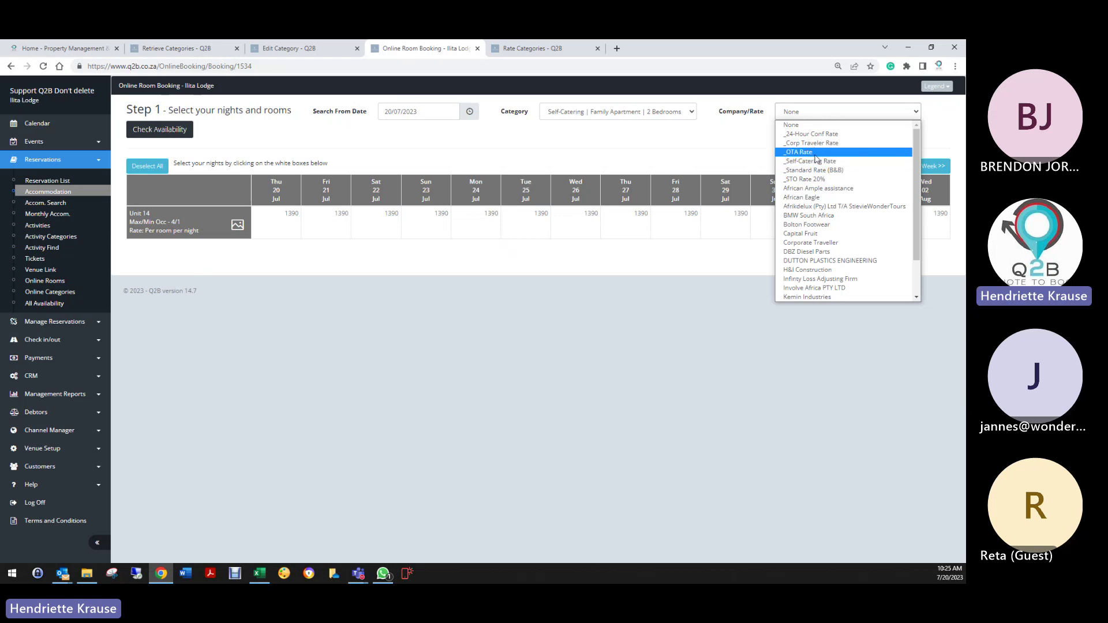
# Step: Examine the rate plan options for the 1 Bedroom Studio and 2 Bedroom Family Apartment in the Profitroom category mapping, keeping Standard Rate
pyautogui.click(206, 48)
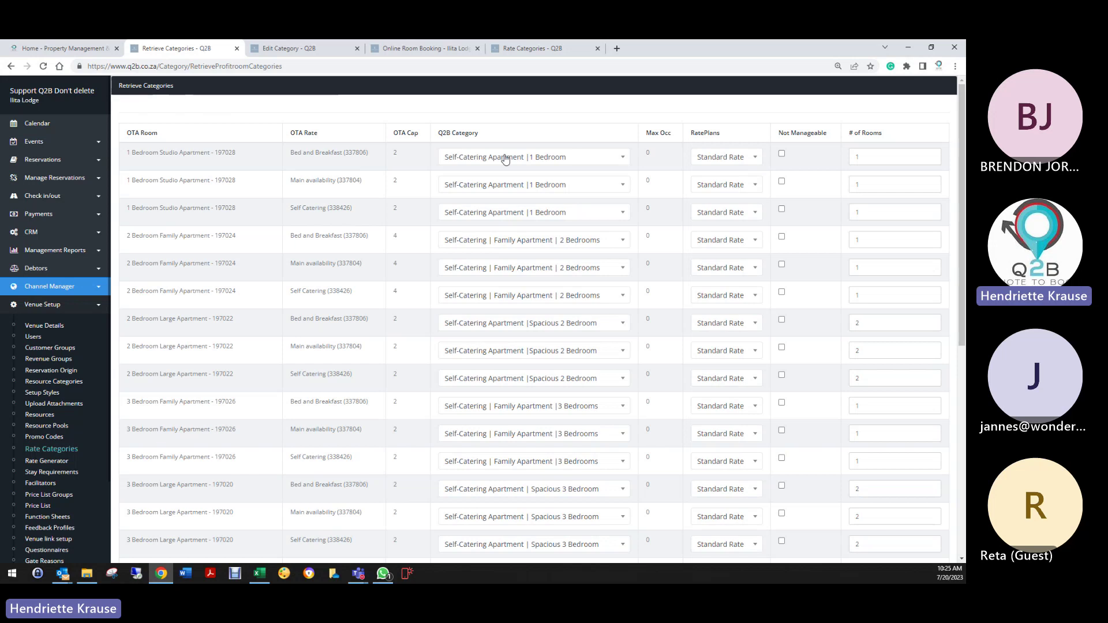
pyautogui.click(743, 159)
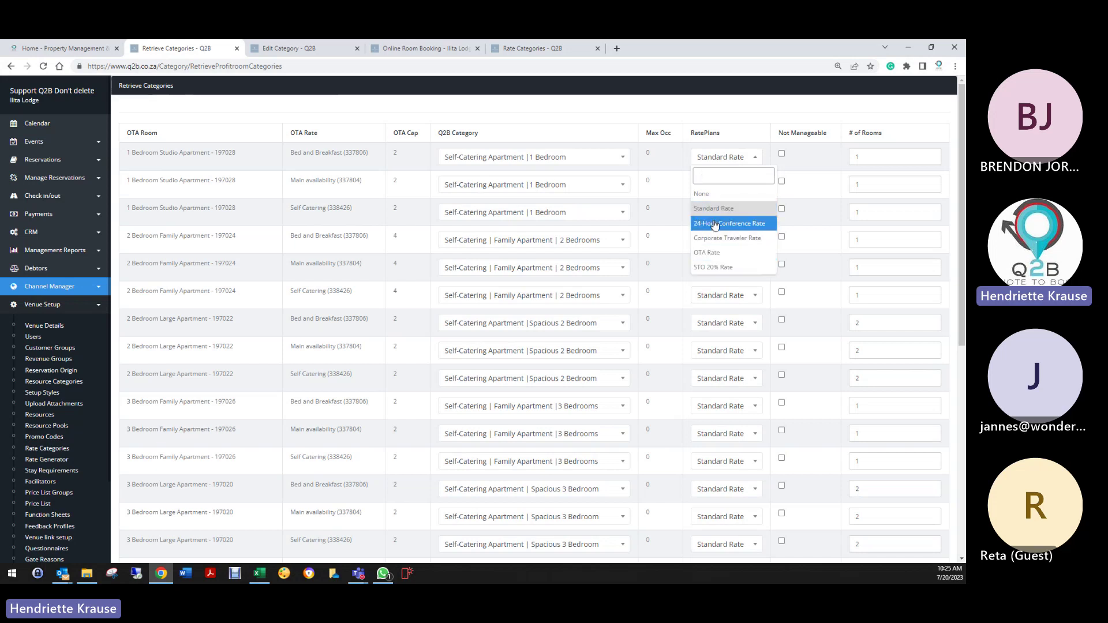
pyautogui.click(672, 185)
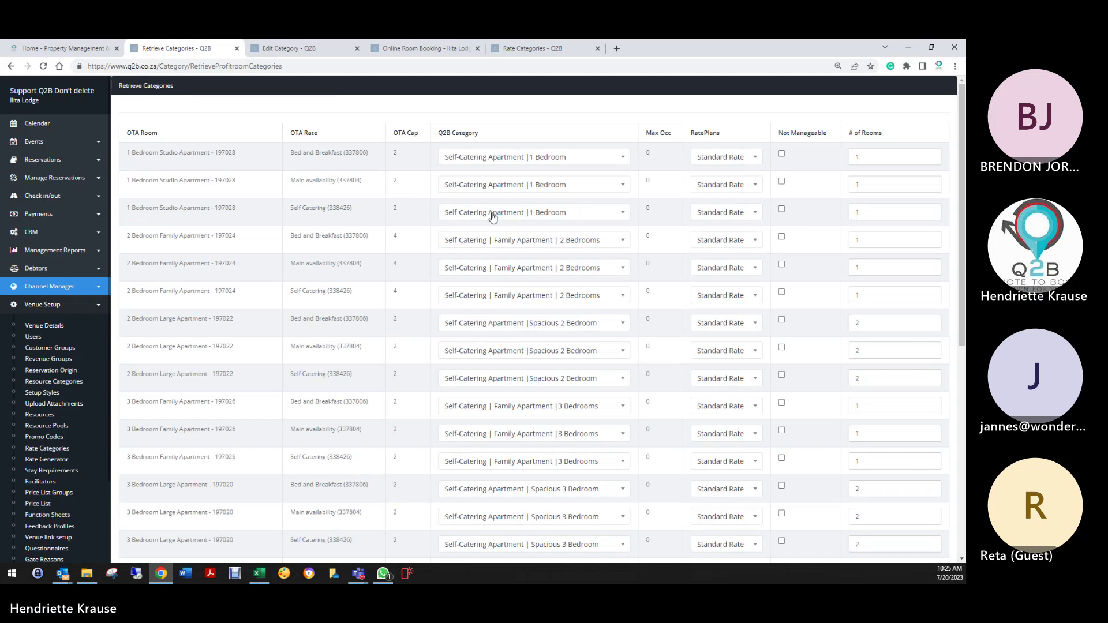
pyautogui.click(707, 245)
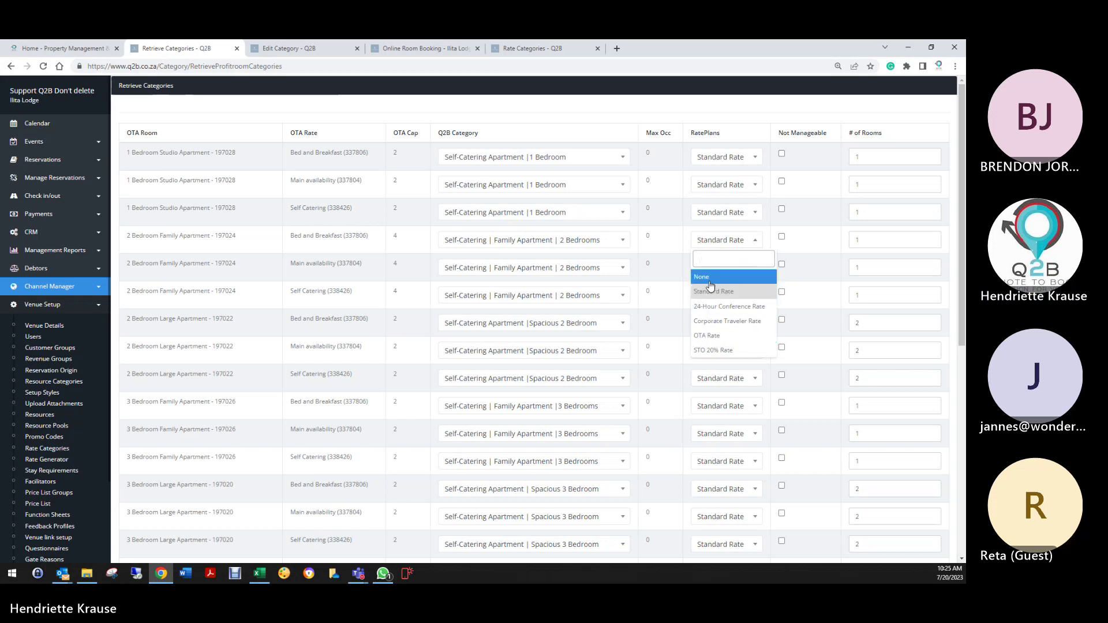
pyautogui.click(710, 292)
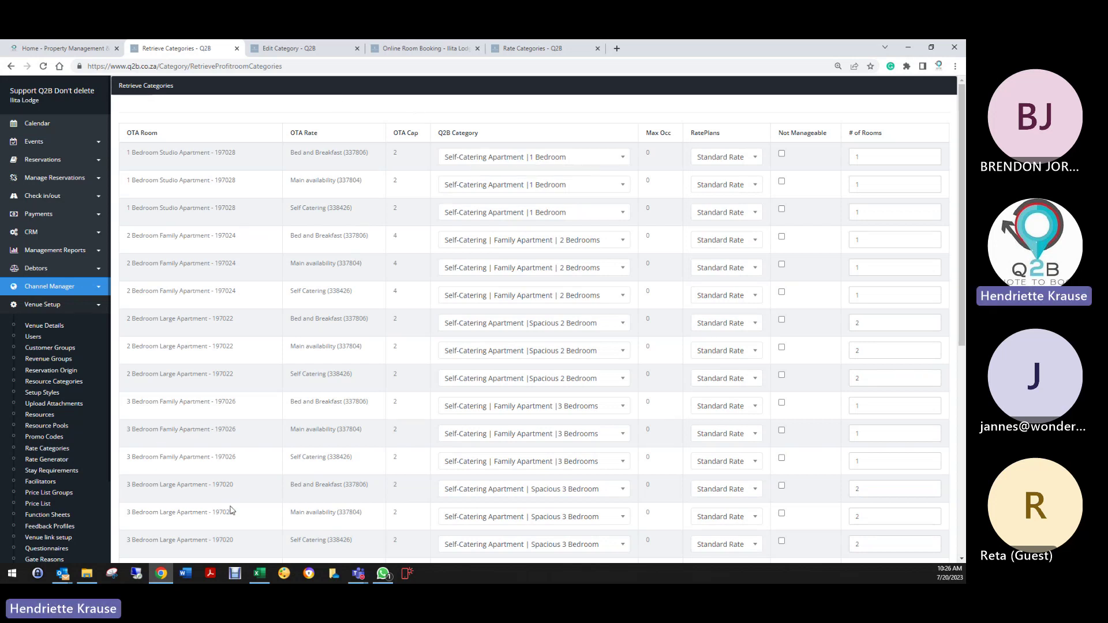
# Step: Switch to the Profitroom mapping workbook in Excel and review the room, category and maximum capacity columns on the Rooms sheet
pyautogui.click(259, 573)
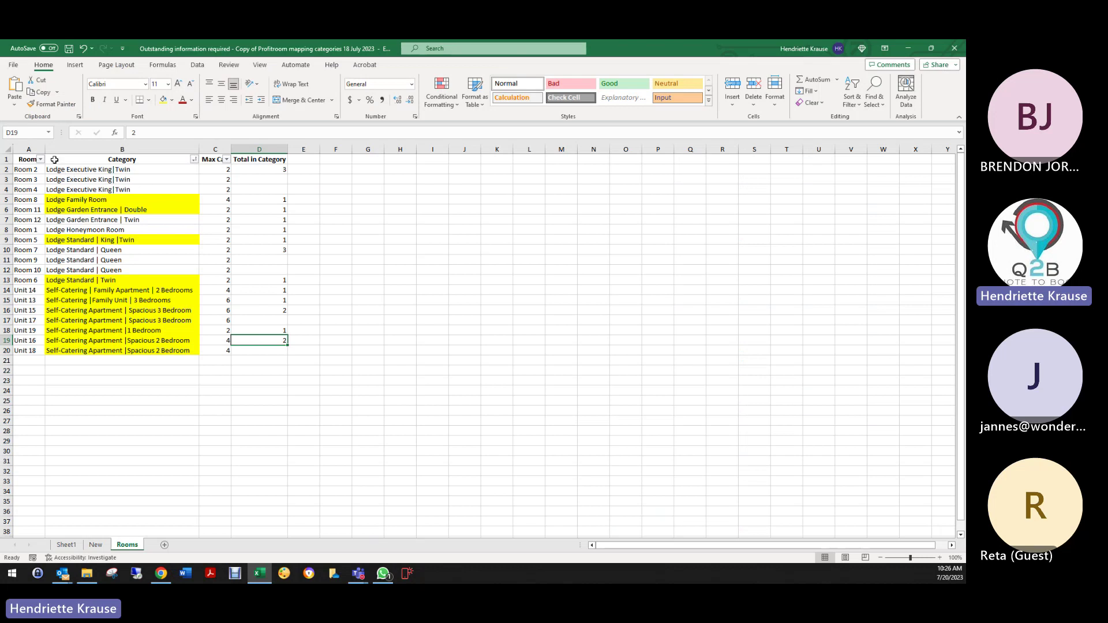
pyautogui.moveTo(22, 171); pyautogui.dragTo(25, 350)
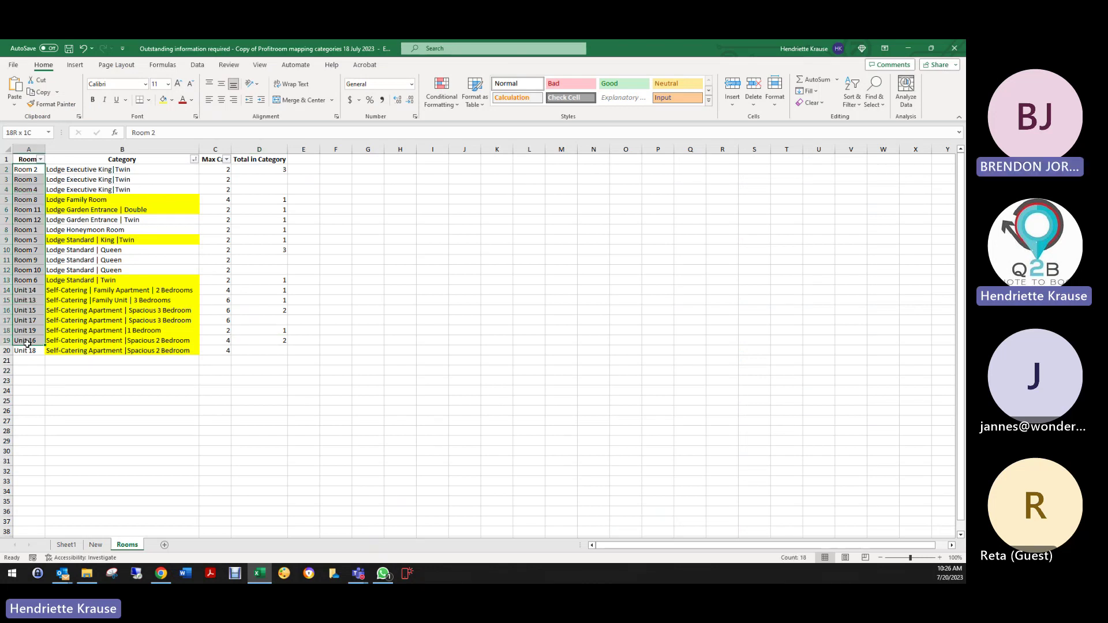
pyautogui.moveTo(139, 169); pyautogui.dragTo(131, 350)
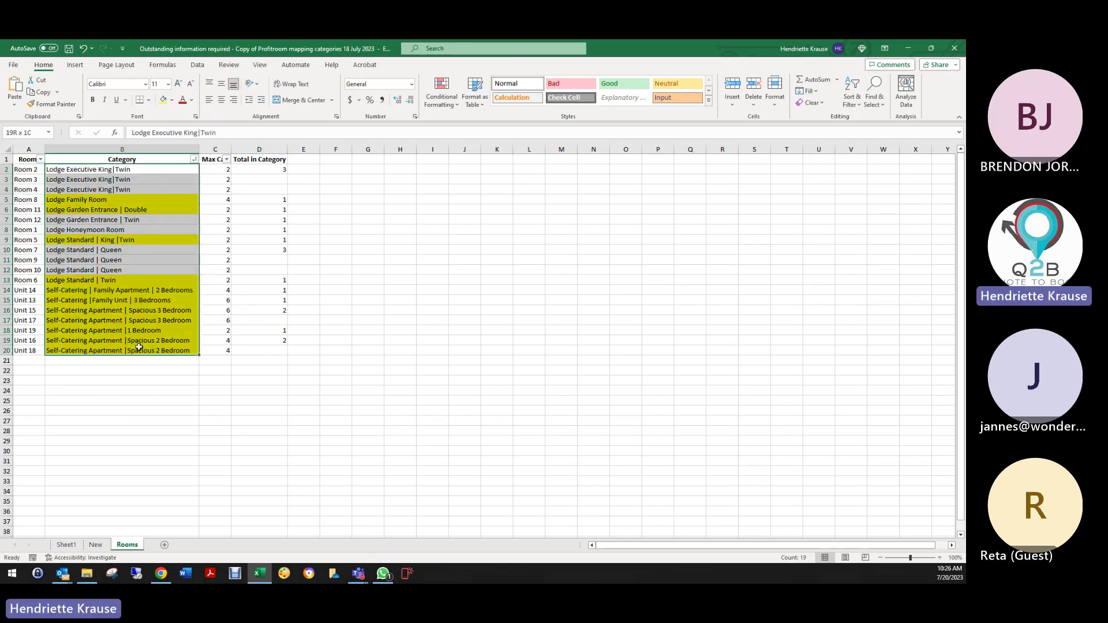
pyautogui.moveTo(208, 170); pyautogui.dragTo(213, 350)
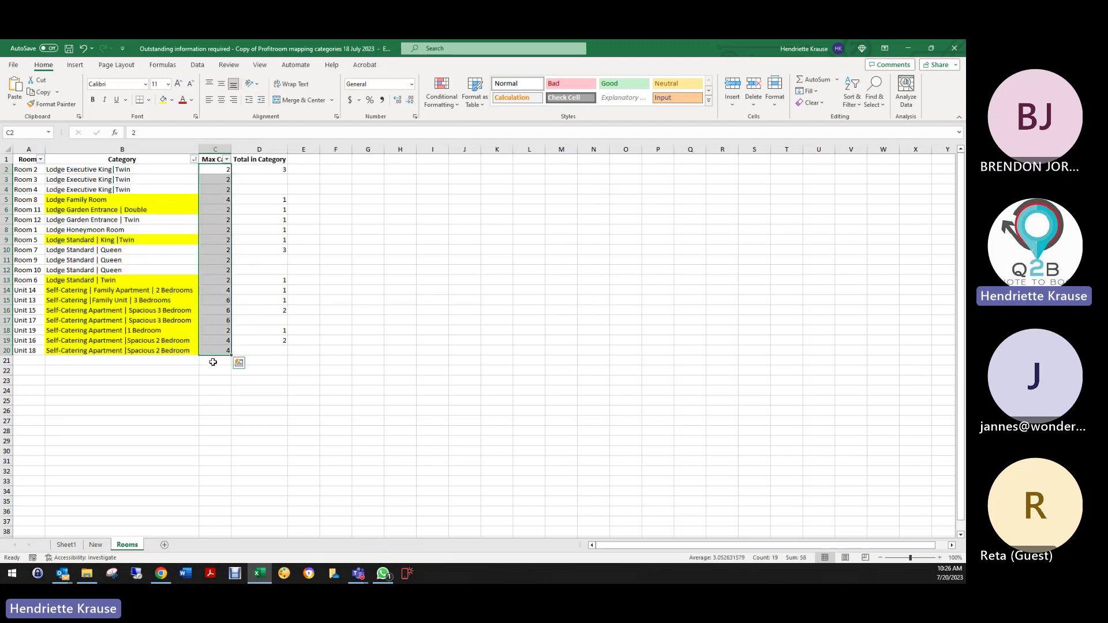
# Step: Check the maximum capacity and Total in Category for the Lodge Executive King|Twin rooms
pyautogui.click(216, 170)
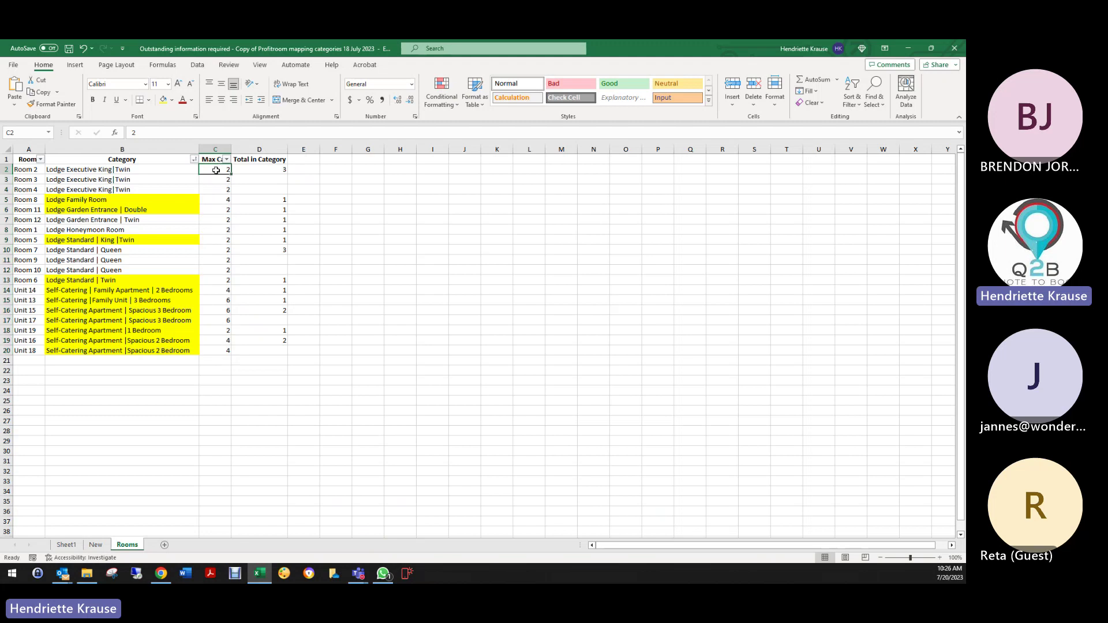
pyautogui.click(248, 166)
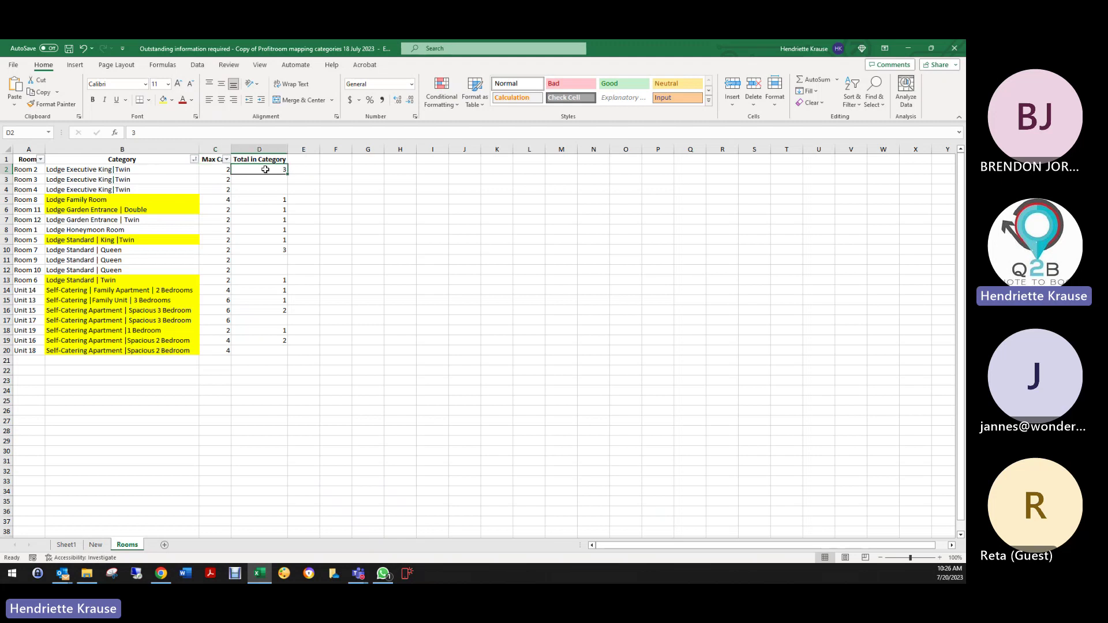
pyautogui.moveTo(124, 170); pyautogui.dragTo(124, 191)
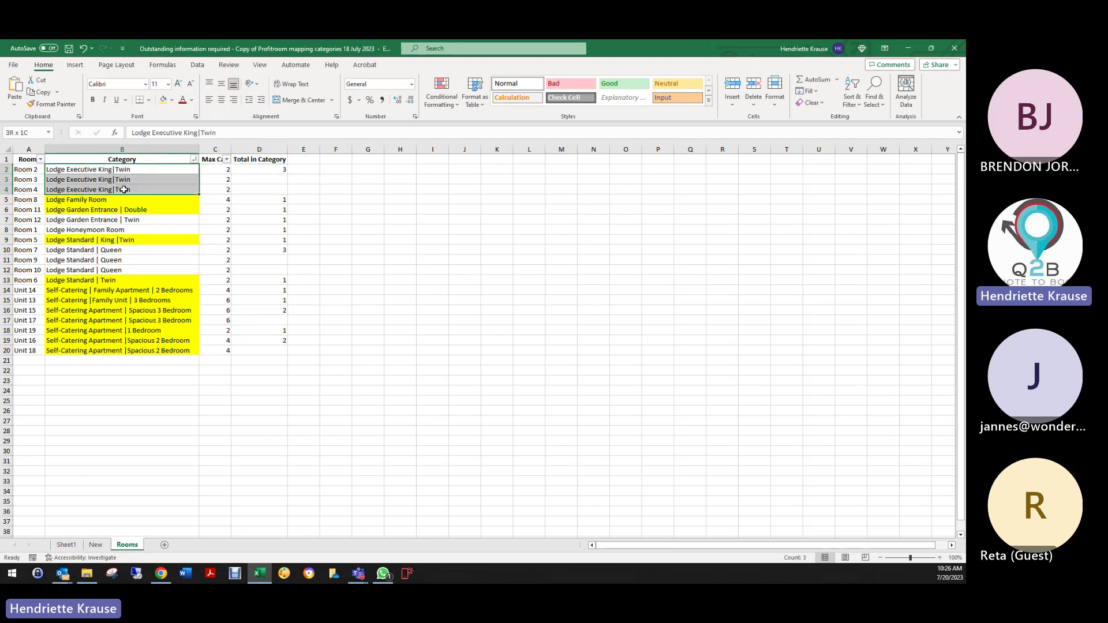
pyautogui.click(249, 167)
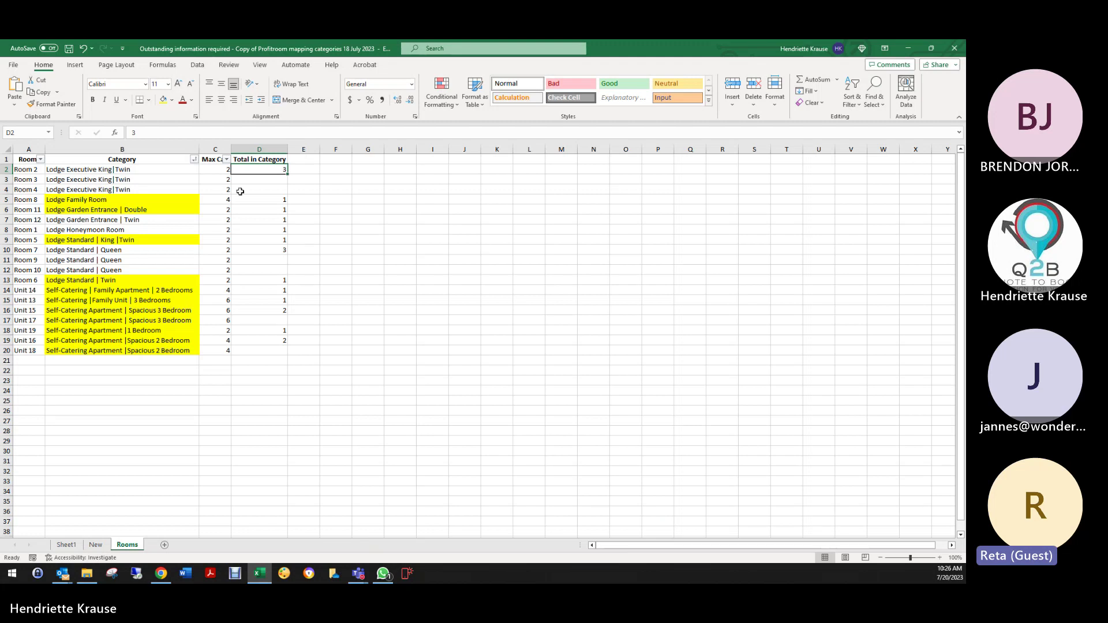
pyautogui.click(240, 191)
pyautogui.moveTo(93, 171); pyautogui.dragTo(249, 191)
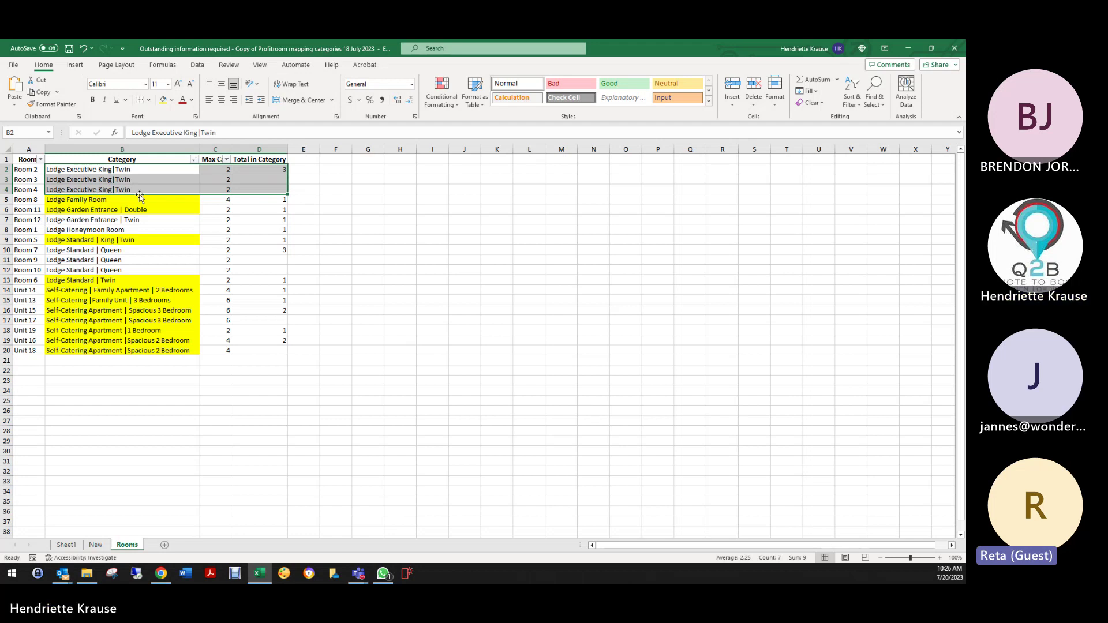
# Step: Remove the yellow fill from the Category cells B5:B20, from Lodge Family Room to the last self-catering apartment
pyautogui.click(238, 201)
pyautogui.moveTo(146, 200); pyautogui.dragTo(139, 353)
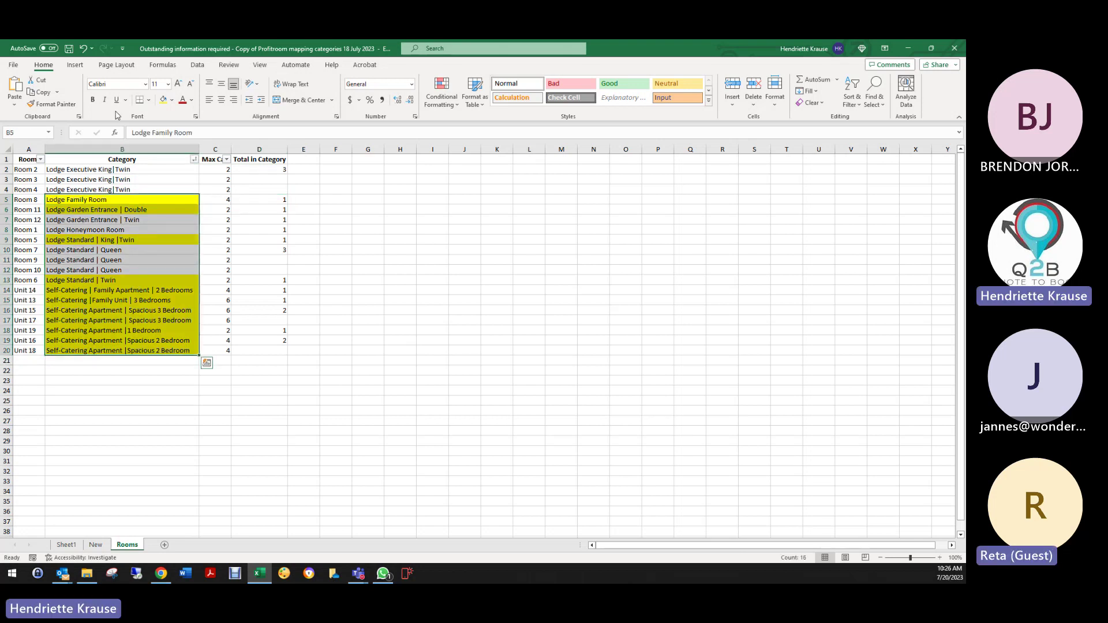
pyautogui.click(172, 100)
pyautogui.click(185, 211)
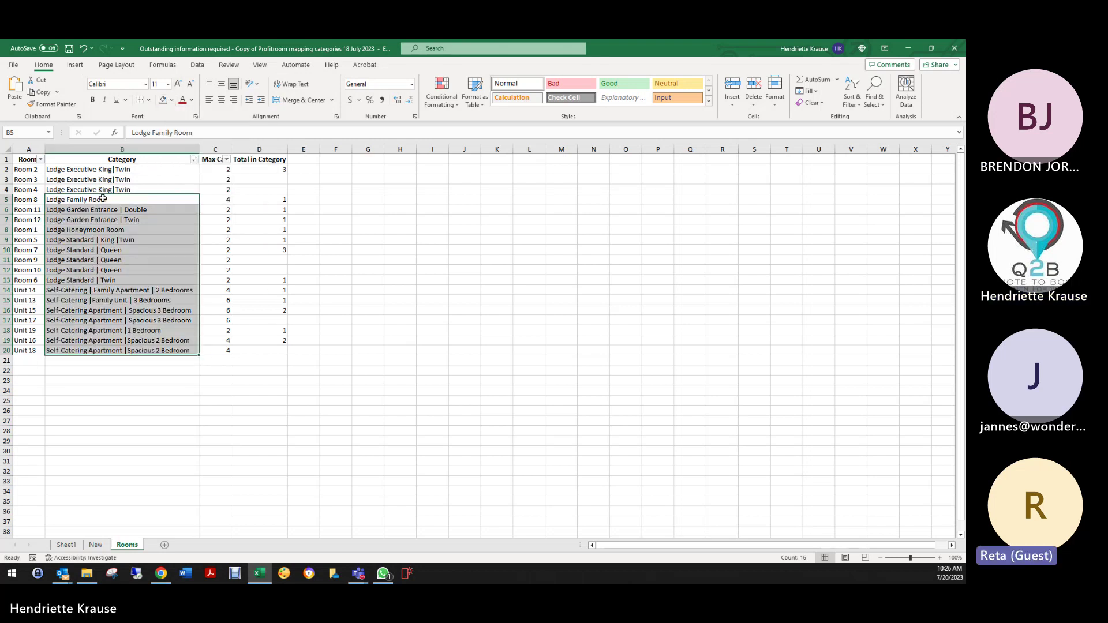
pyautogui.click(115, 170)
pyautogui.click(92, 190)
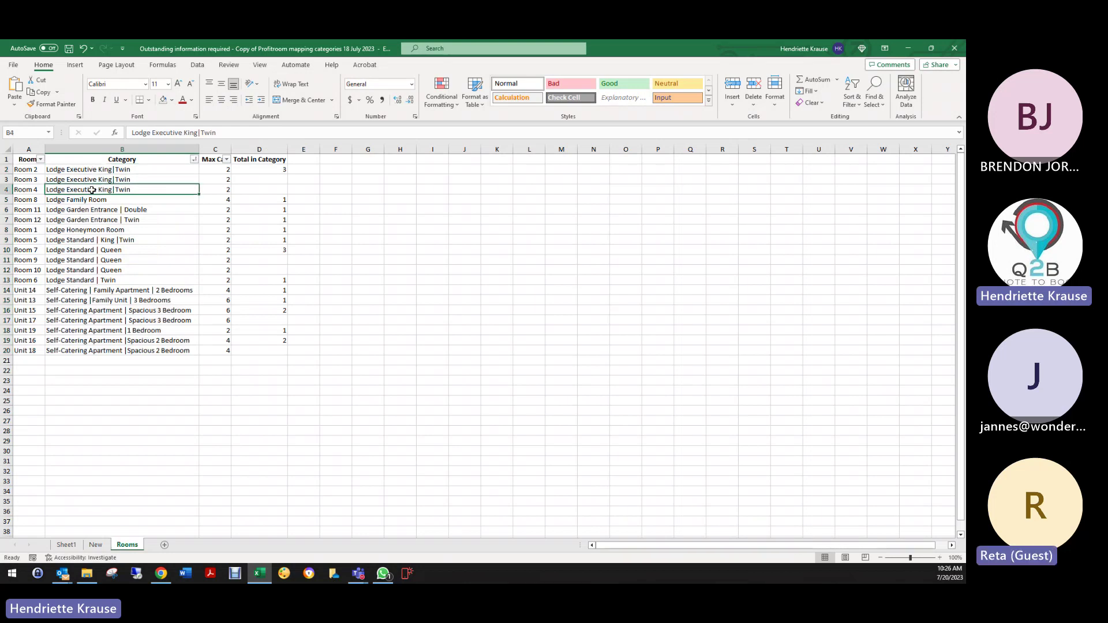
pyautogui.press('Down')
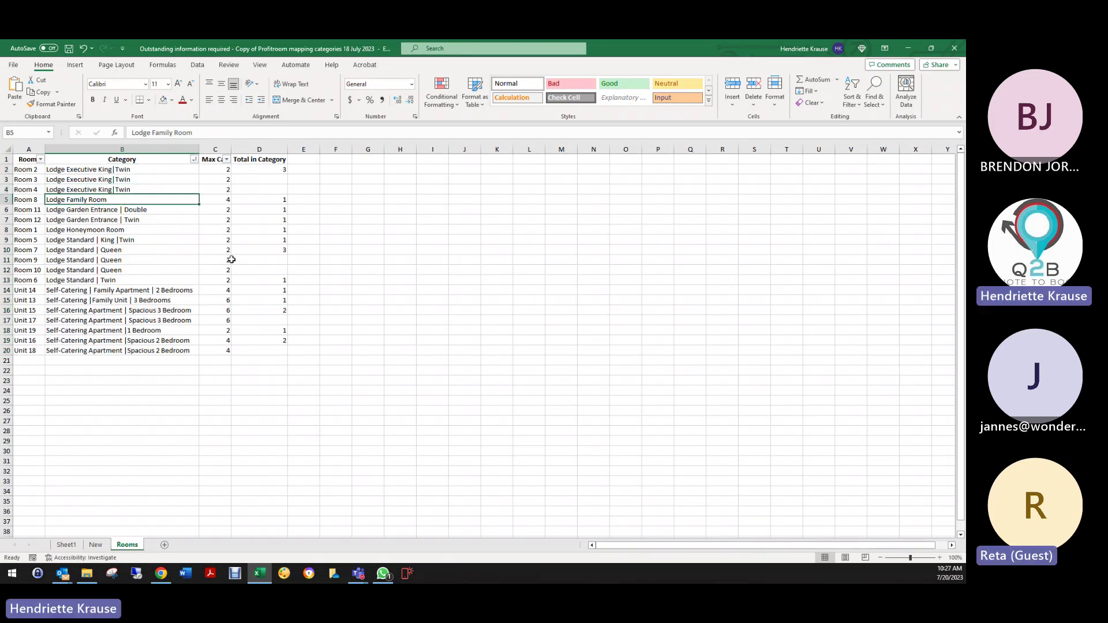
# Step: Review the Profitroom to Q2B category mapping on Sheet1 and on the New sheet
pyautogui.click(66, 546)
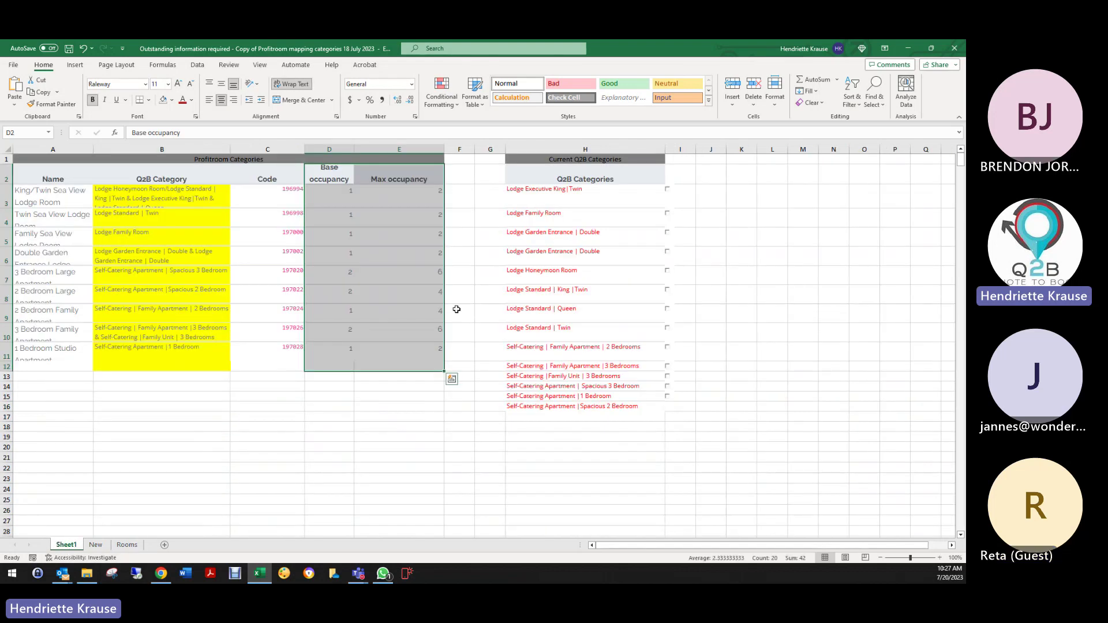
pyautogui.click(95, 545)
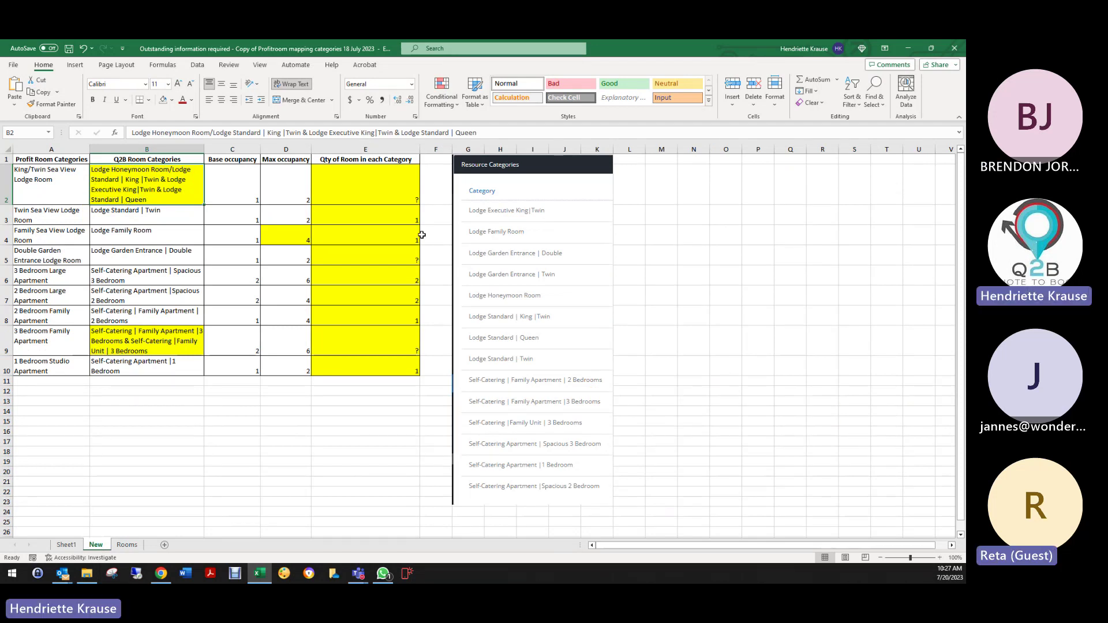
# Step: Review the maximum capacity column on the Rooms sheet, including the two-bedroom Family Apartment and three-bedroom Family Unit
pyautogui.click(124, 546)
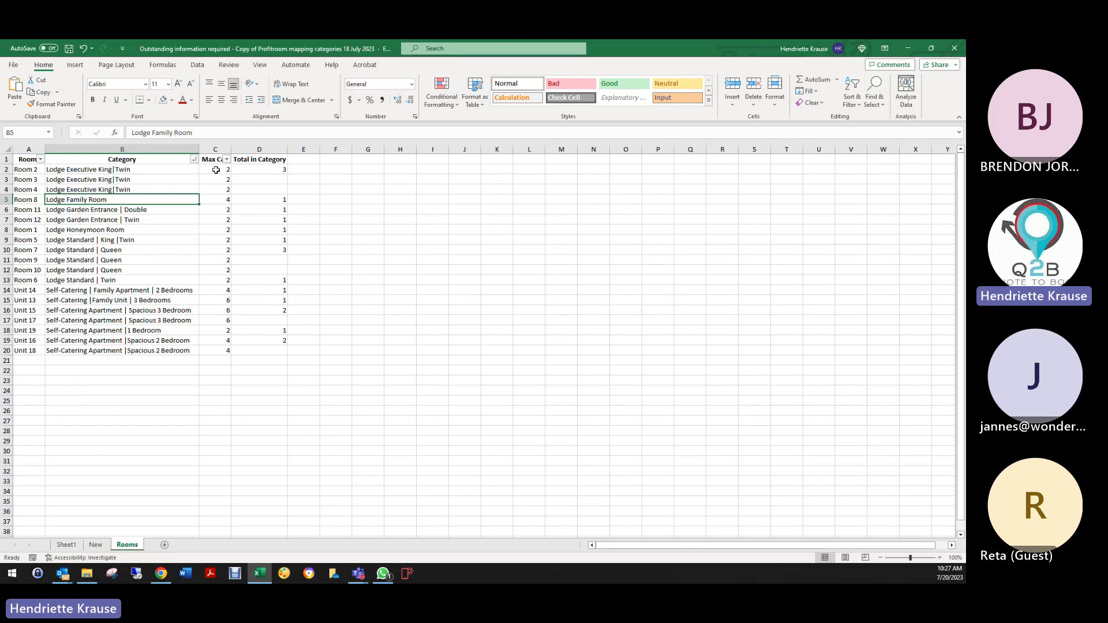
pyautogui.moveTo(216, 170); pyautogui.dragTo(215, 356)
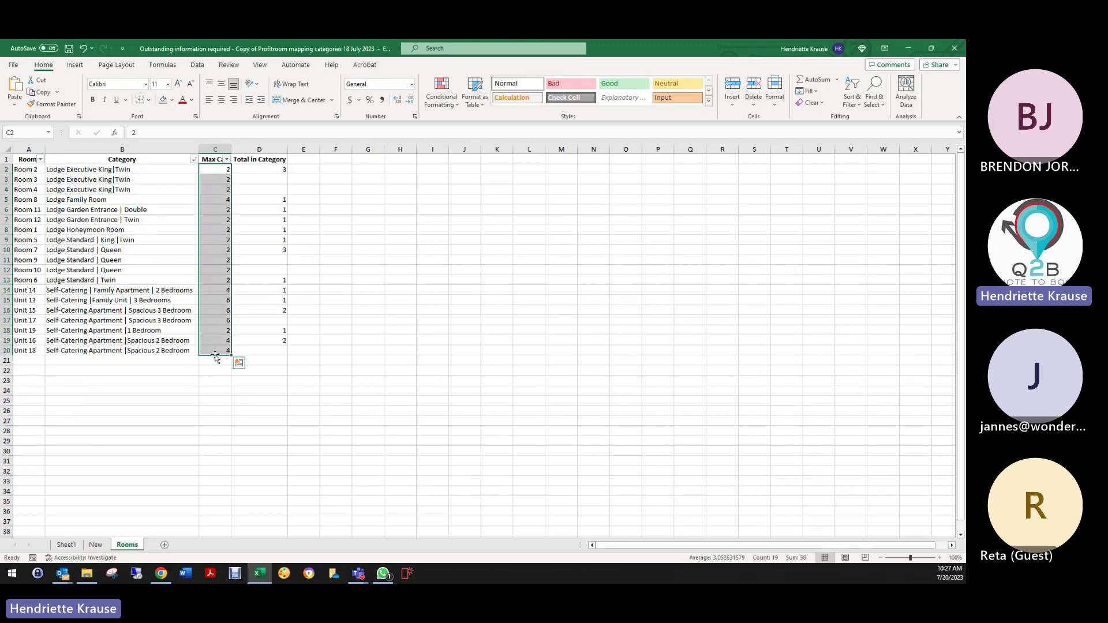
pyautogui.moveTo(210, 169); pyautogui.dragTo(224, 347)
pyautogui.click(224, 290)
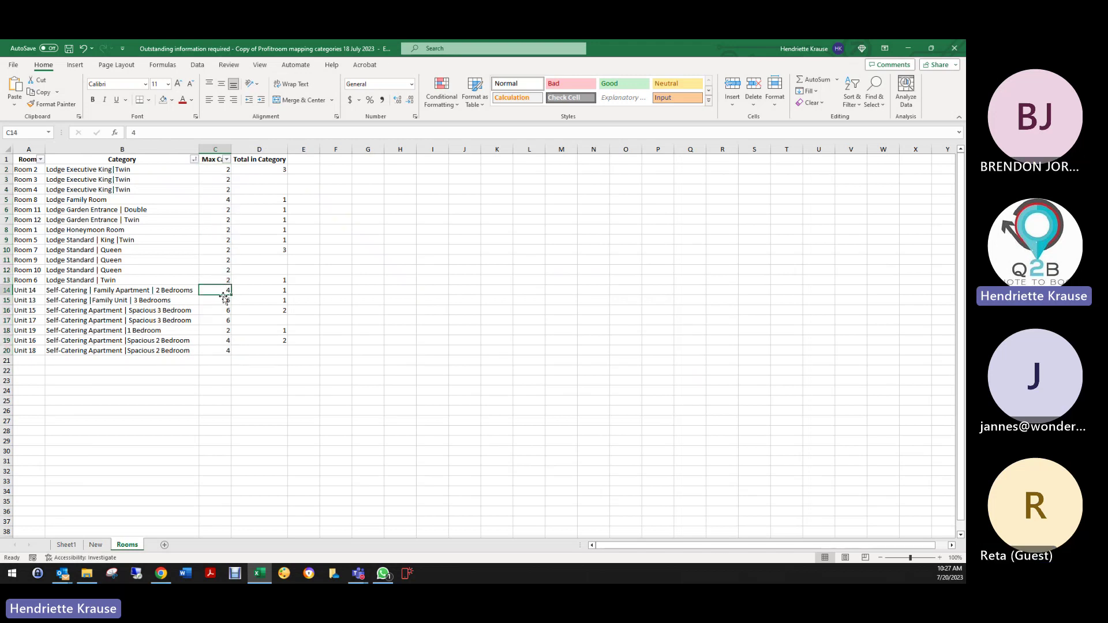
pyautogui.click(221, 301)
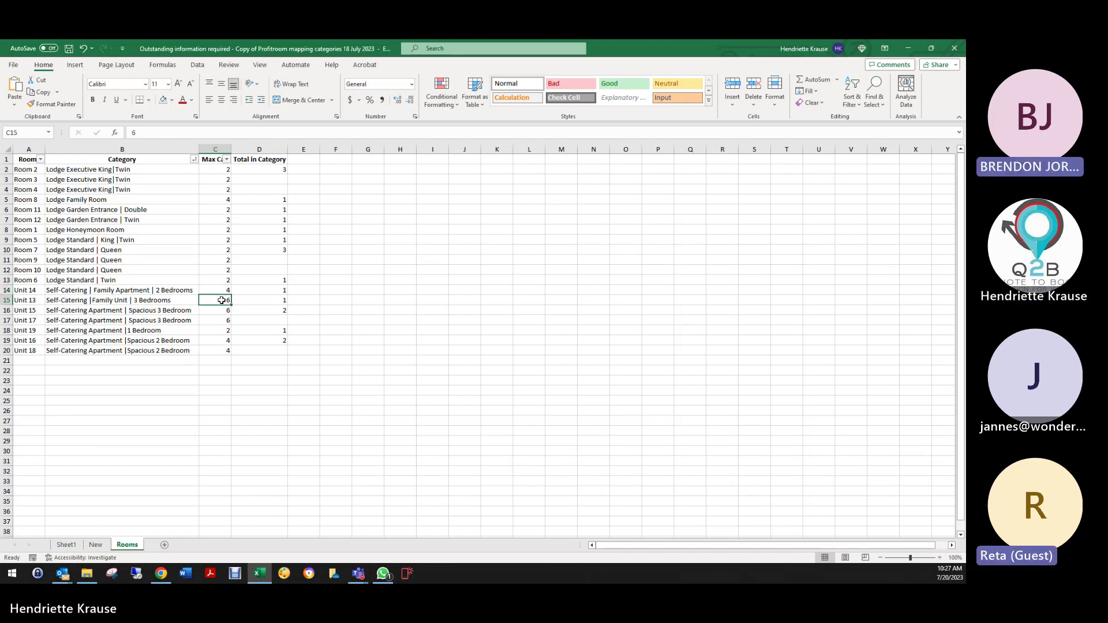
# Step: Save the Profitroom mapping workbook and close it
pyautogui.click(14, 66)
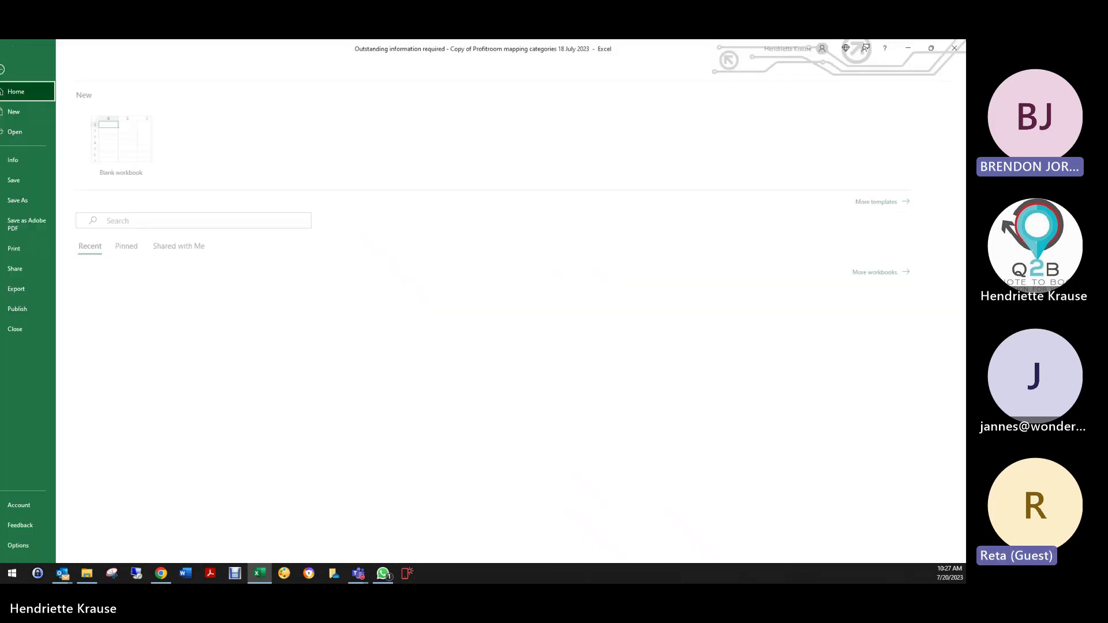
pyautogui.click(32, 183)
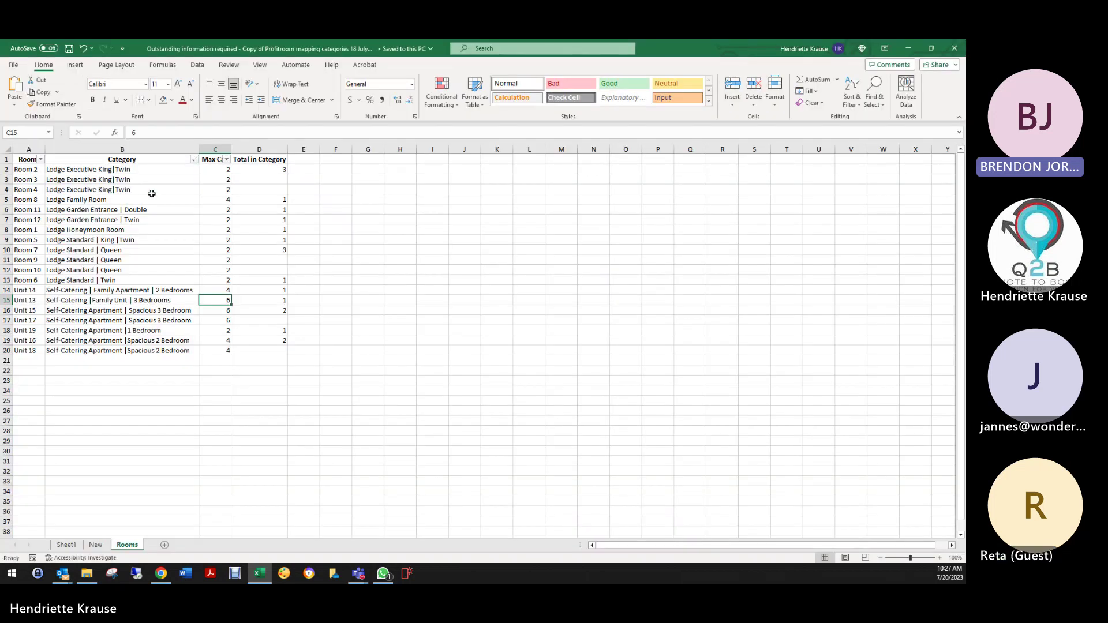
pyautogui.click(62, 573)
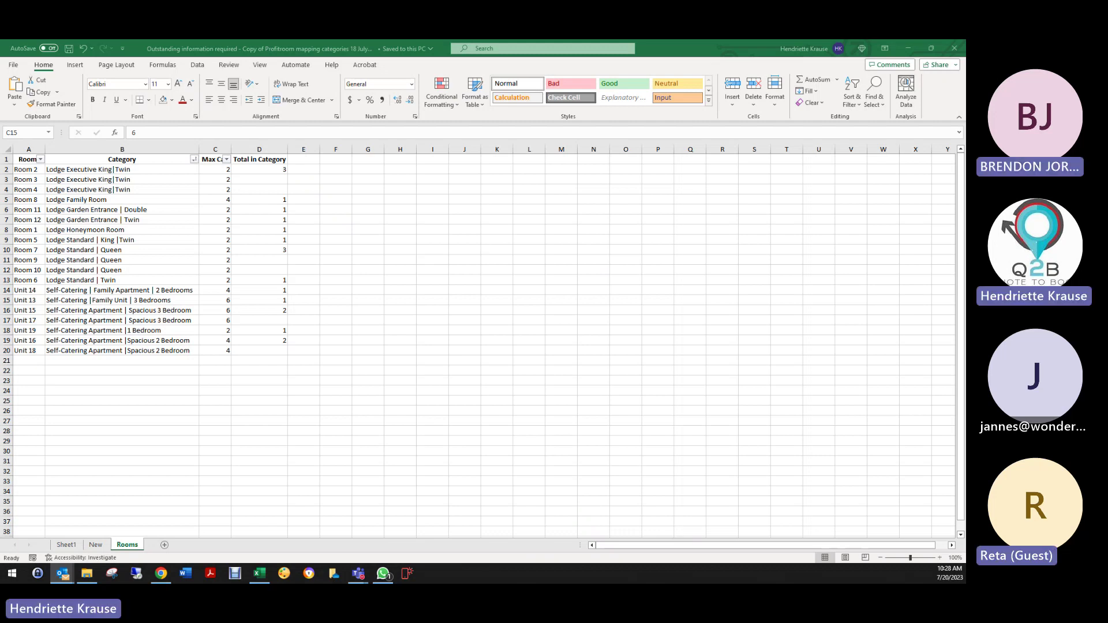
pyautogui.hotkey('alt', 'Tab')
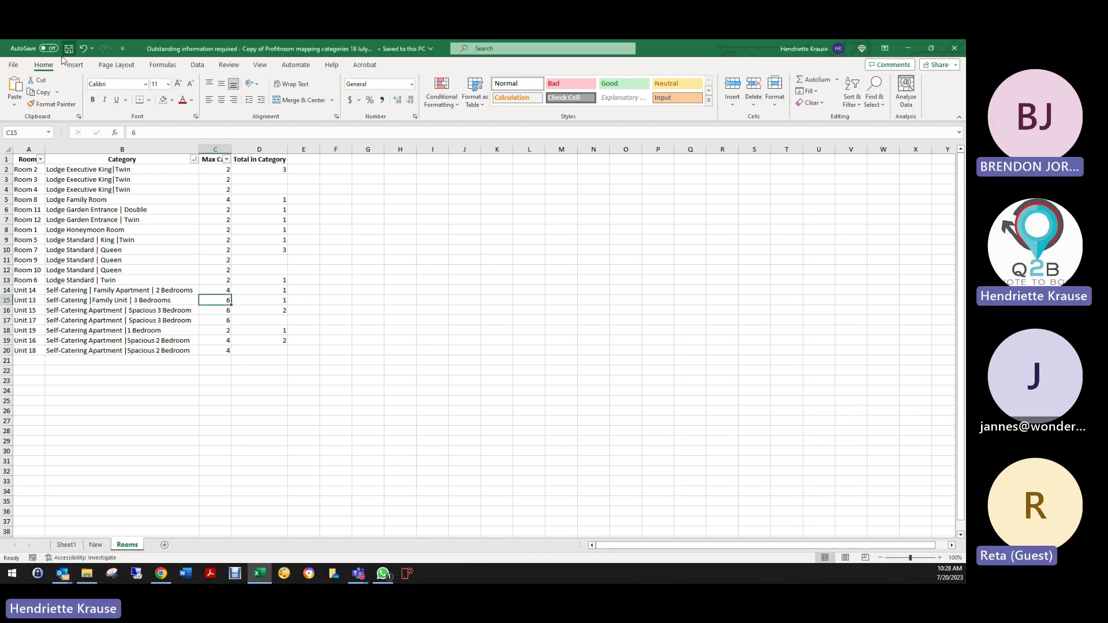
pyautogui.click(13, 66)
pyautogui.click(30, 327)
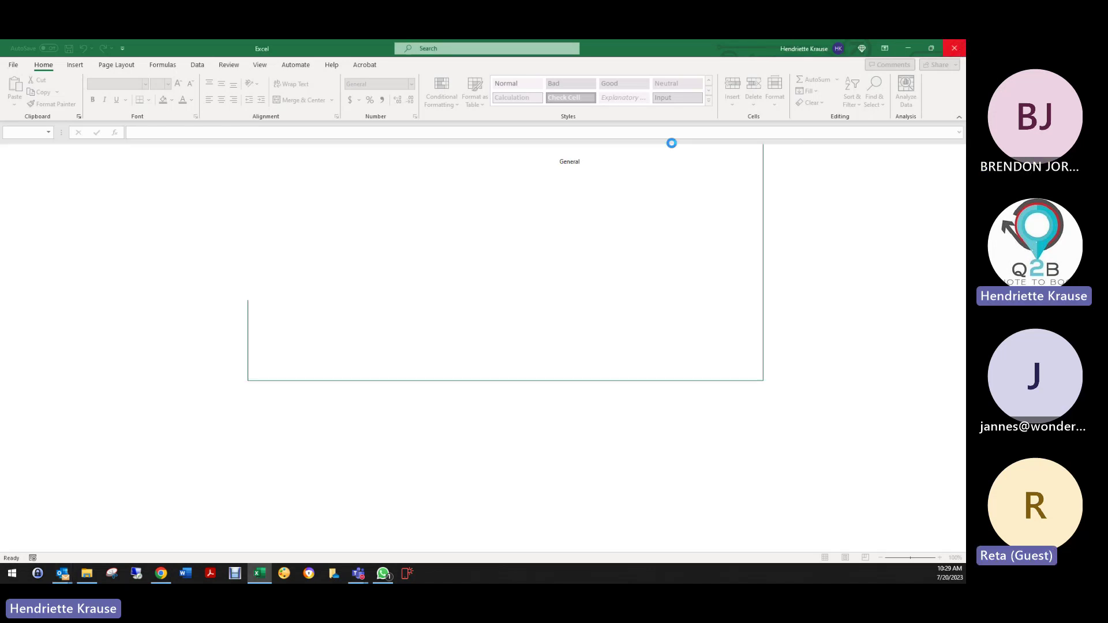
# Step: Switch to Q2B in the browser, review the retrieved Profitroom category mappings, and return to the Channel Manager categories list
pyautogui.scroll(-2, 581, 399)
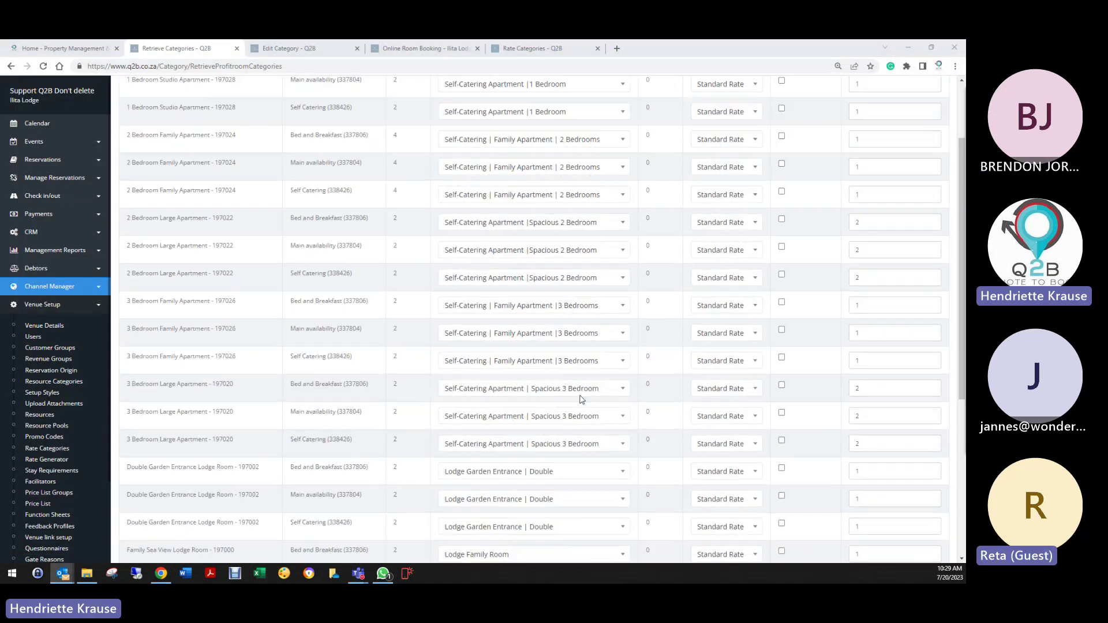
pyautogui.scroll(-5, 580, 398)
pyautogui.click(272, 518)
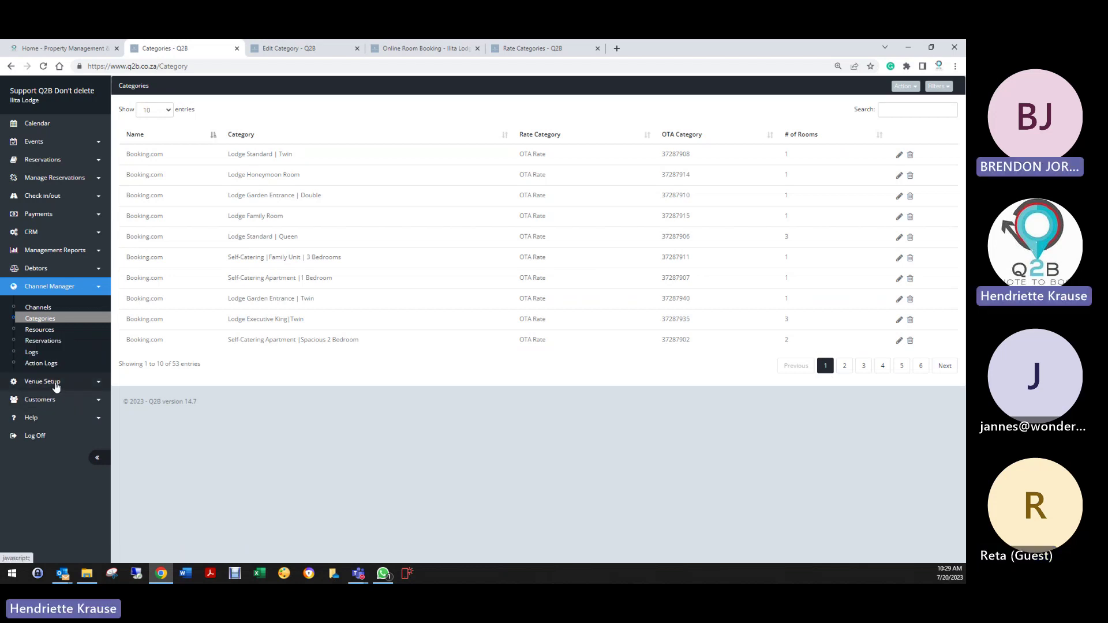
# Step: Open the Period Revenue report page and close the Rate Categories, Online Room Booking and Edit Category browser tabs
pyautogui.click(41, 252)
pyautogui.click(42, 270)
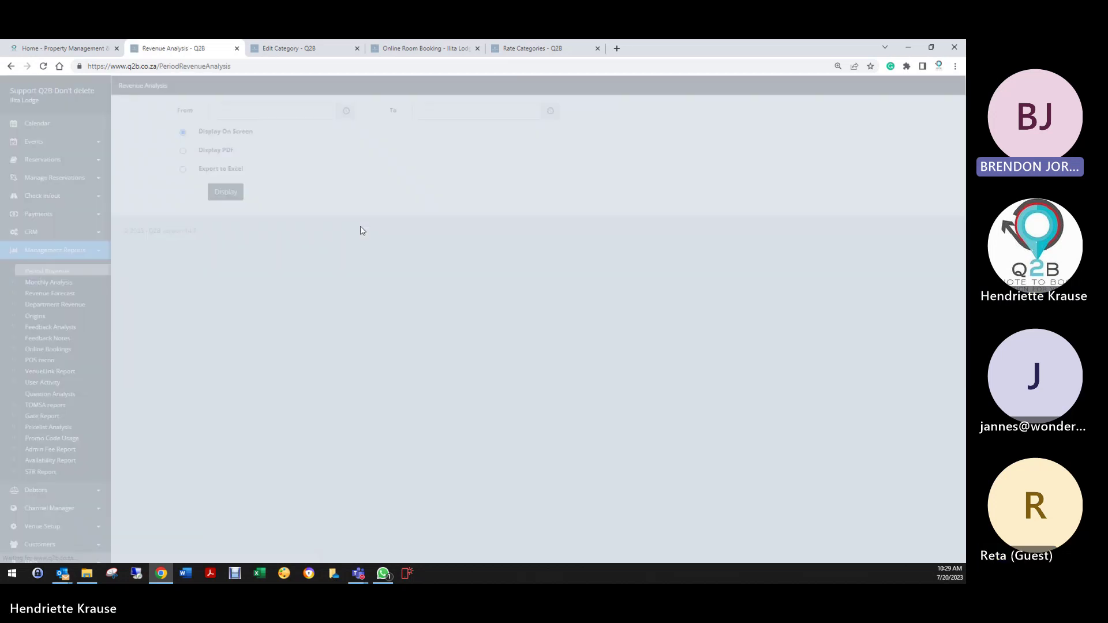
pyautogui.click(522, 49)
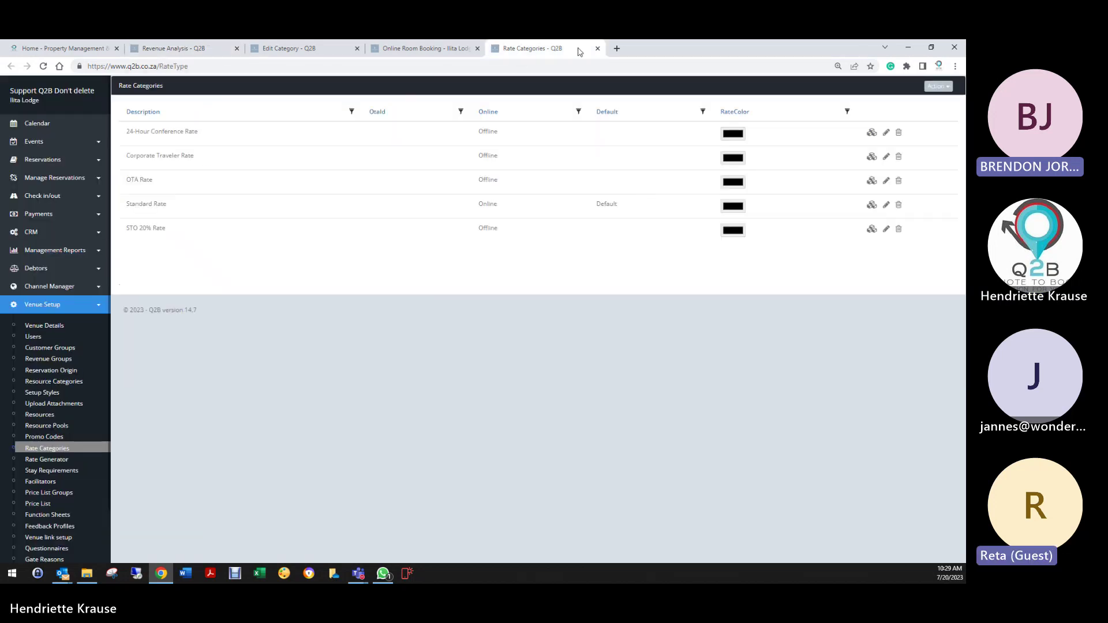
pyautogui.click(598, 49)
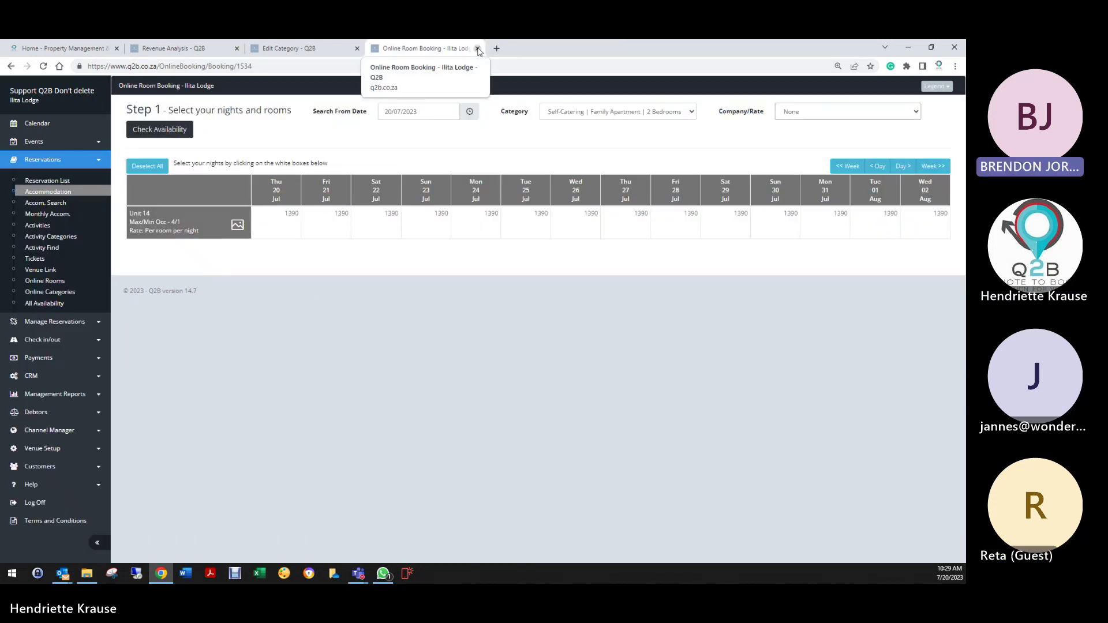
pyautogui.click(477, 49)
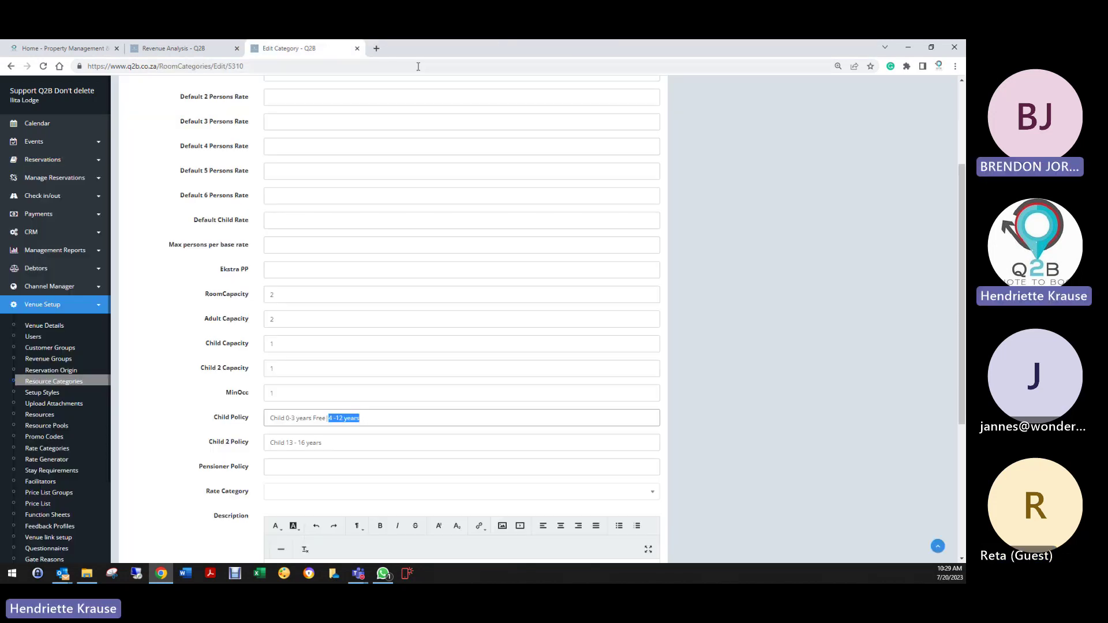
pyautogui.click(357, 48)
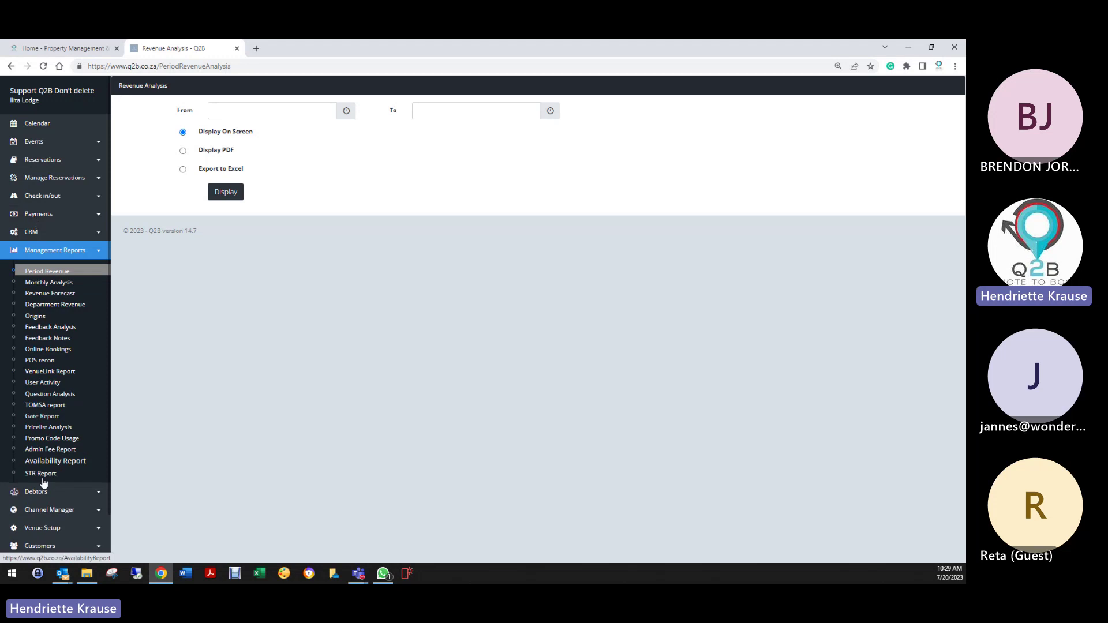
# Step: Open the Channel Manager's Channels list to review the connected channels and their rate categories
pyautogui.click(49, 510)
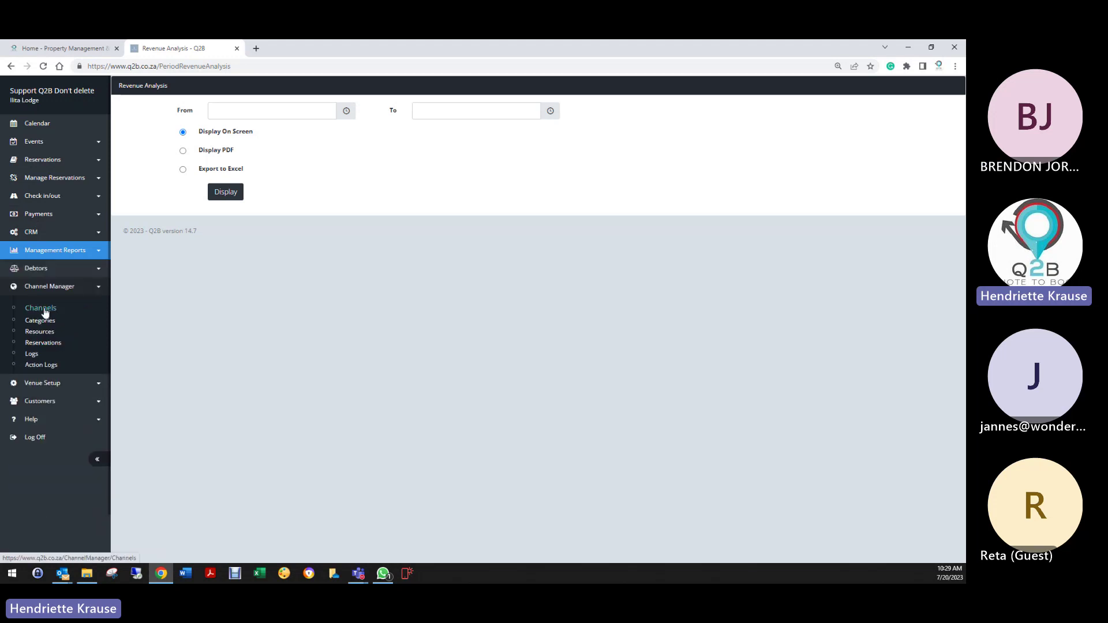
pyautogui.click(45, 313)
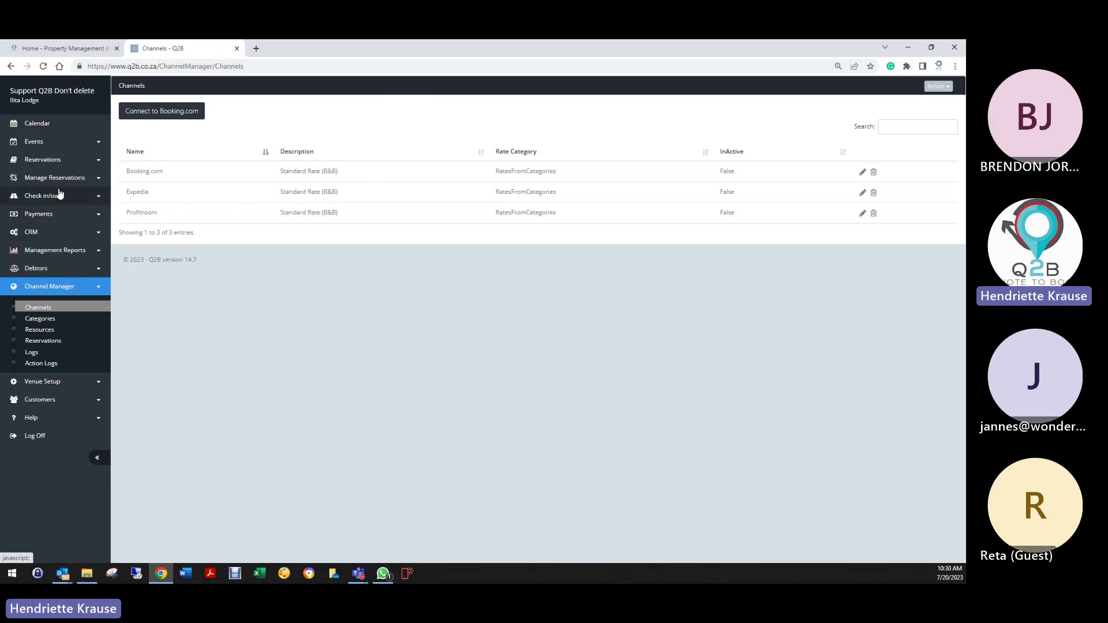
# Step: Display the Period Revenue report on screen for 01/06/2023 to 30/06/2023
pyautogui.click(57, 251)
pyautogui.click(74, 273)
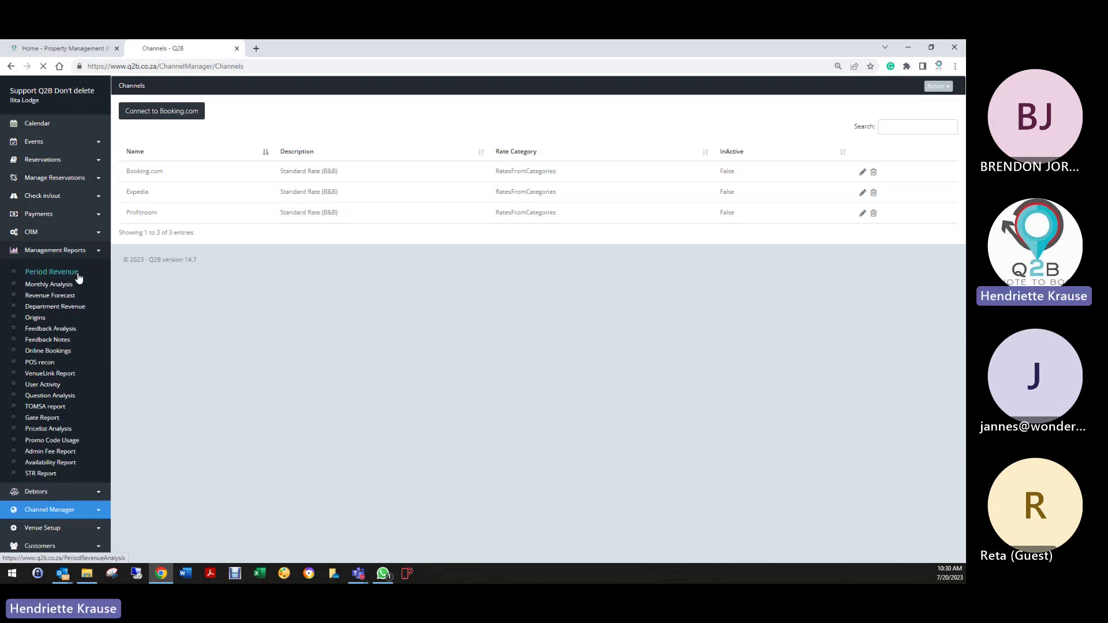
pyautogui.click(233, 111)
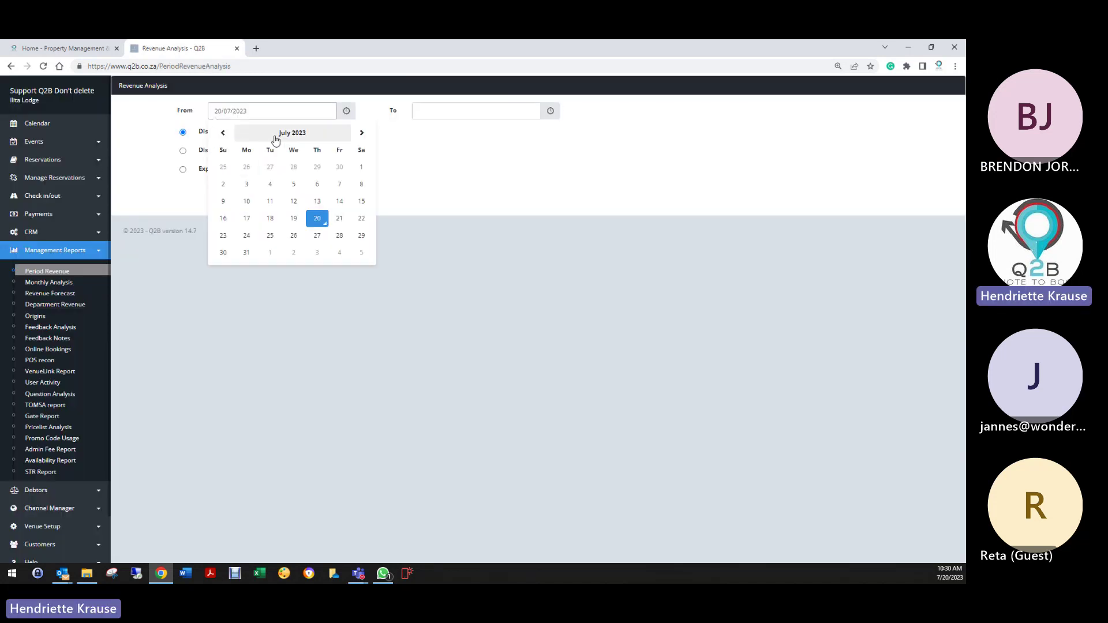
pyautogui.click(222, 134)
pyautogui.click(317, 167)
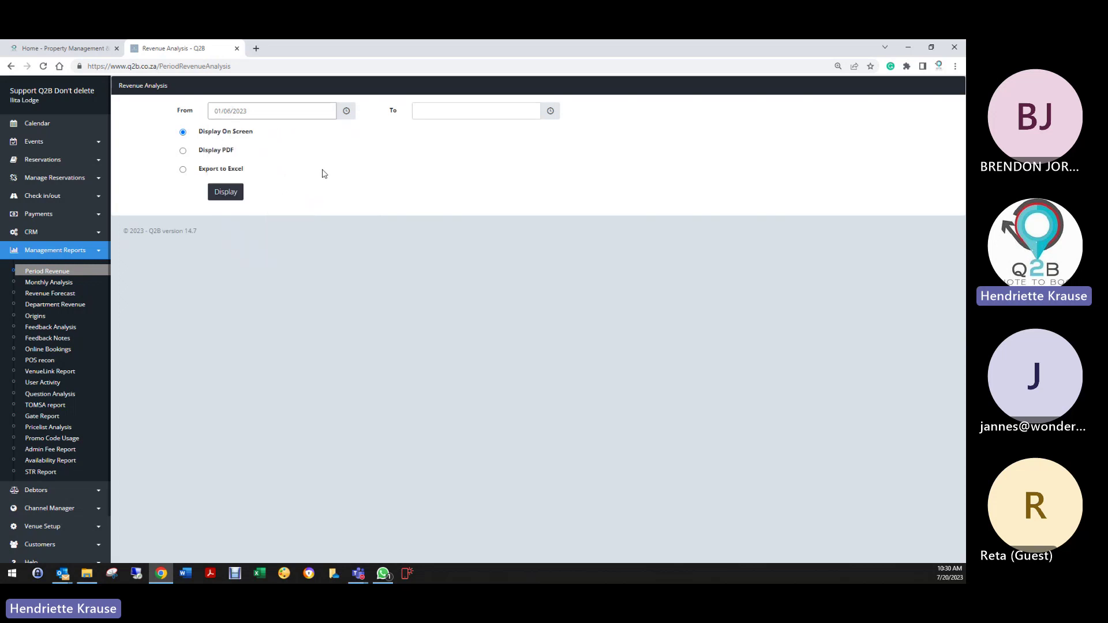
pyautogui.click(475, 109)
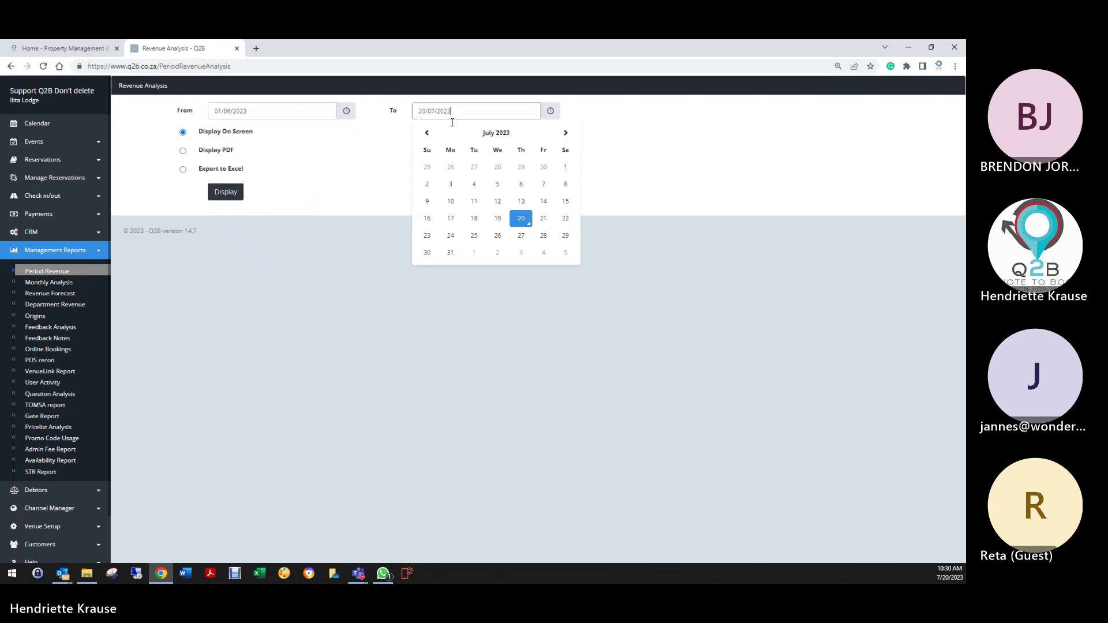
pyautogui.click(542, 168)
pyautogui.click(235, 195)
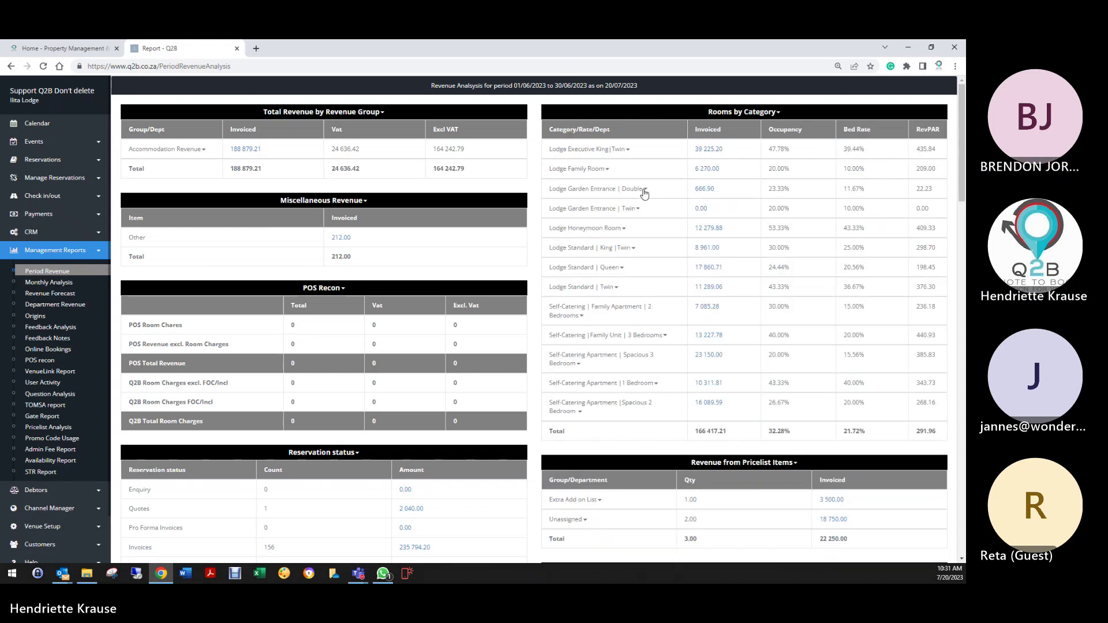
# Step: Expand the rate and department breakdowns under Rooms by Category for the lodge rooms from Executive King|Twin to Standard | King |Twin
pyautogui.click(597, 151)
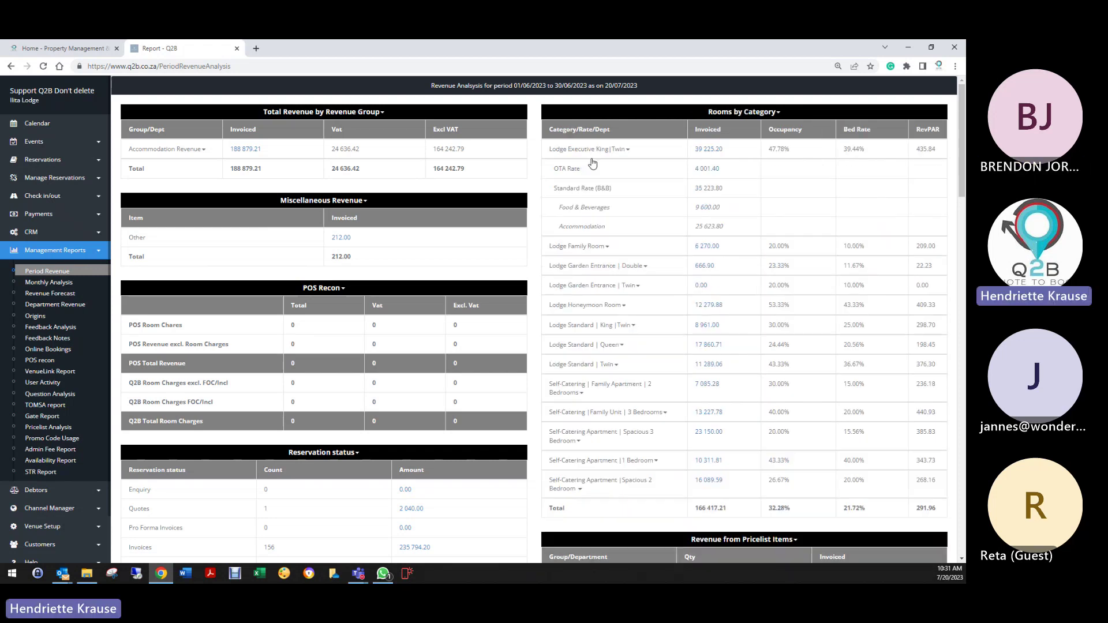
pyautogui.click(579, 248)
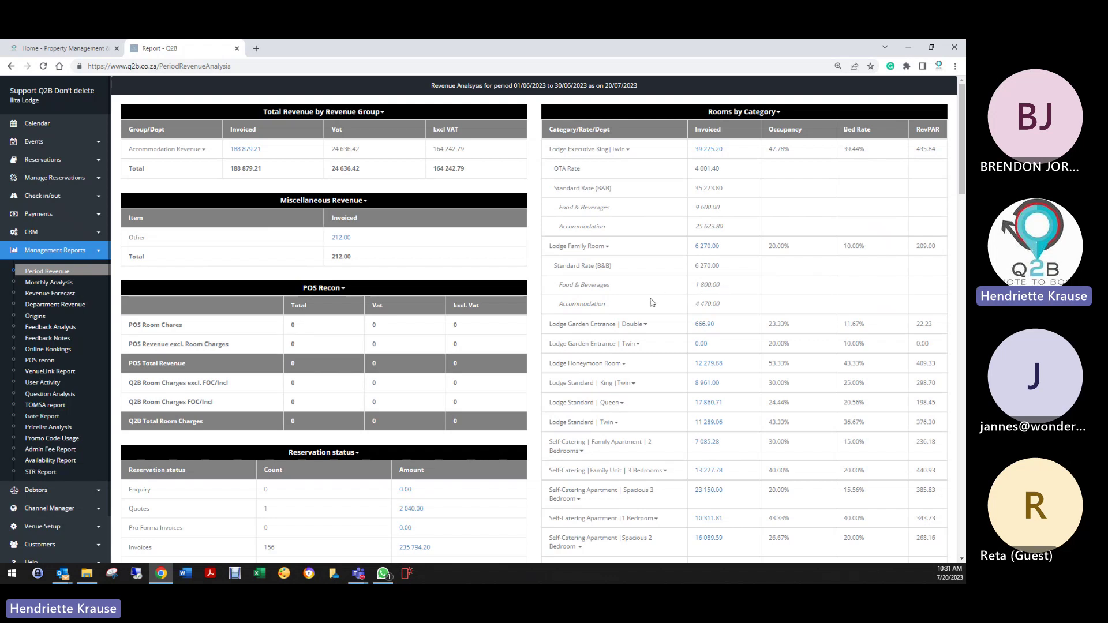
pyautogui.click(585, 325)
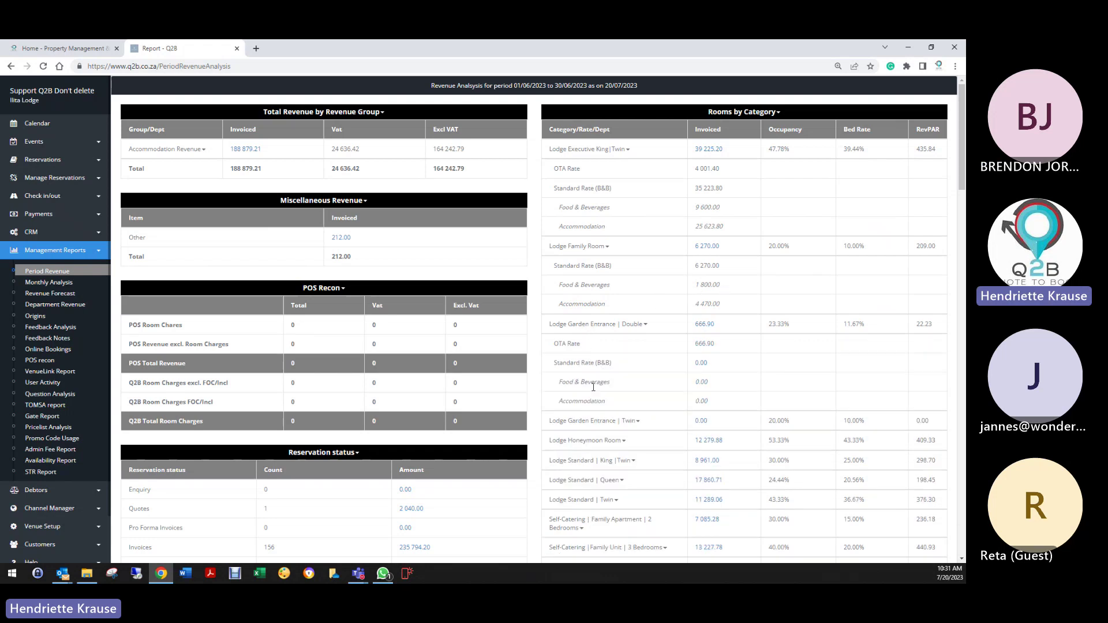
pyautogui.click(592, 426)
pyautogui.scroll(-2, 592, 427)
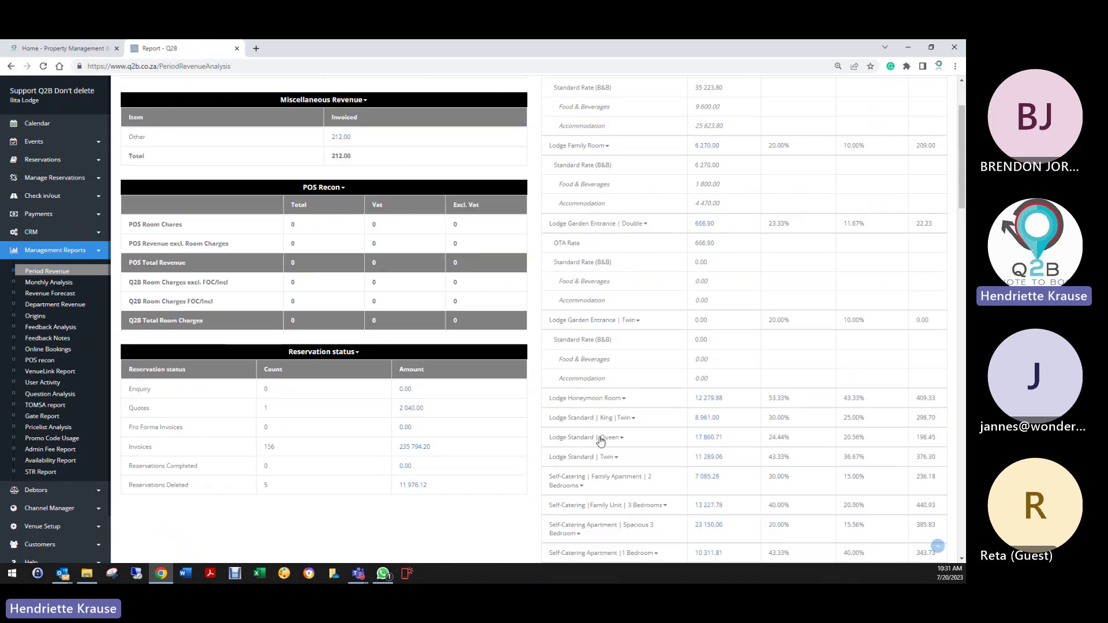
pyautogui.click(588, 400)
pyautogui.scroll(-4, 586, 427)
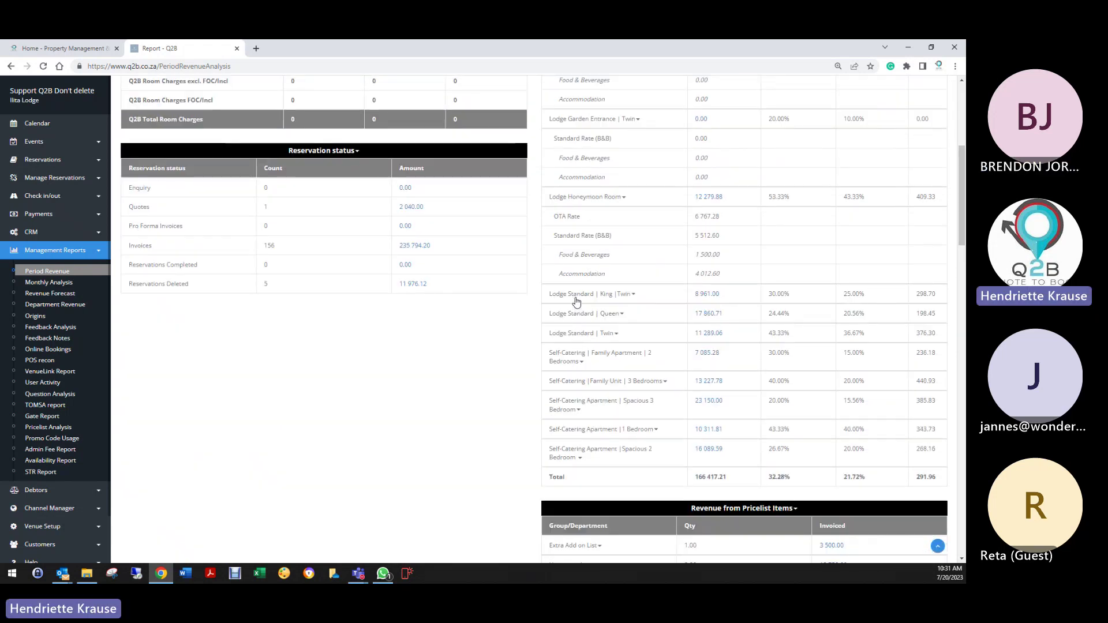
pyautogui.click(576, 297)
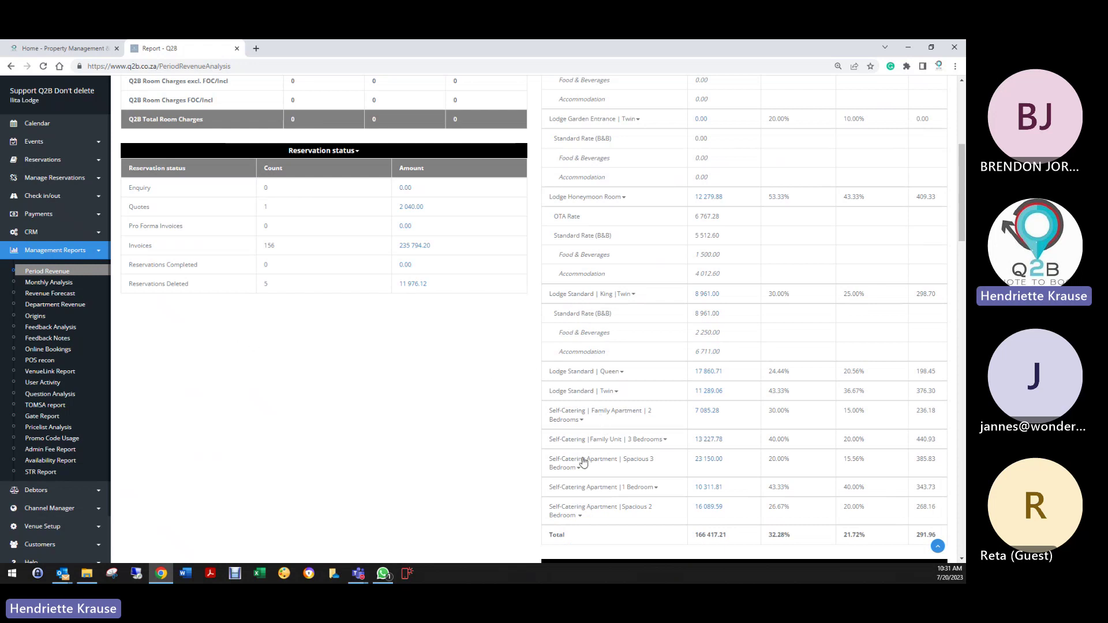
# Step: Drill into the Unassigned revenue from pricelist items and open the first reservation with Braai Dinner Per Person
pyautogui.scroll(-1, 586, 487)
pyautogui.scroll(-5, 587, 487)
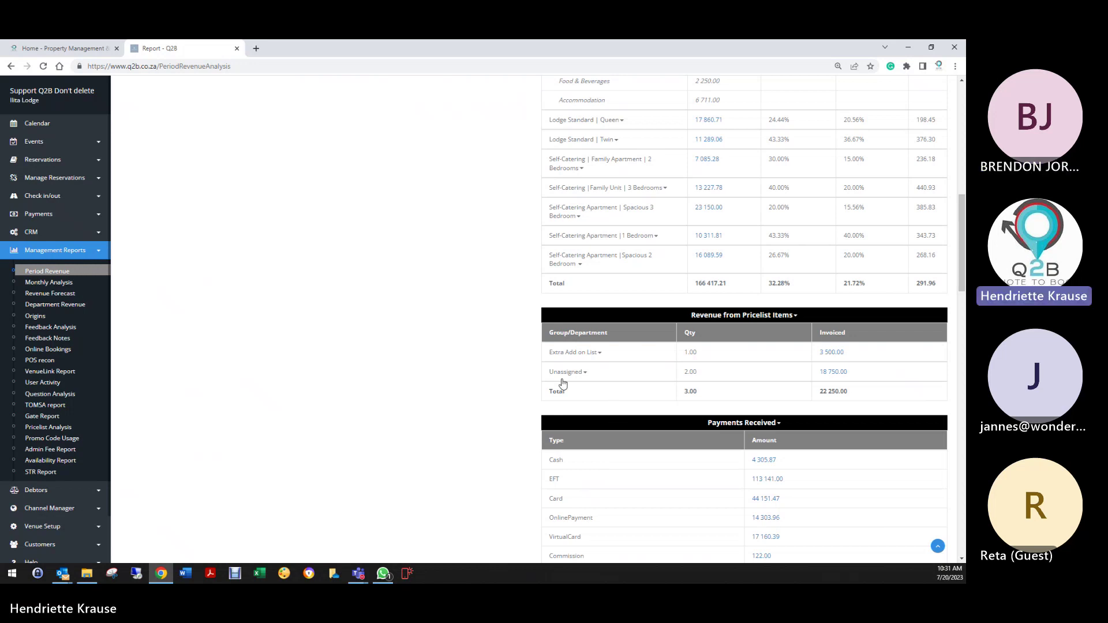
pyautogui.click(831, 373)
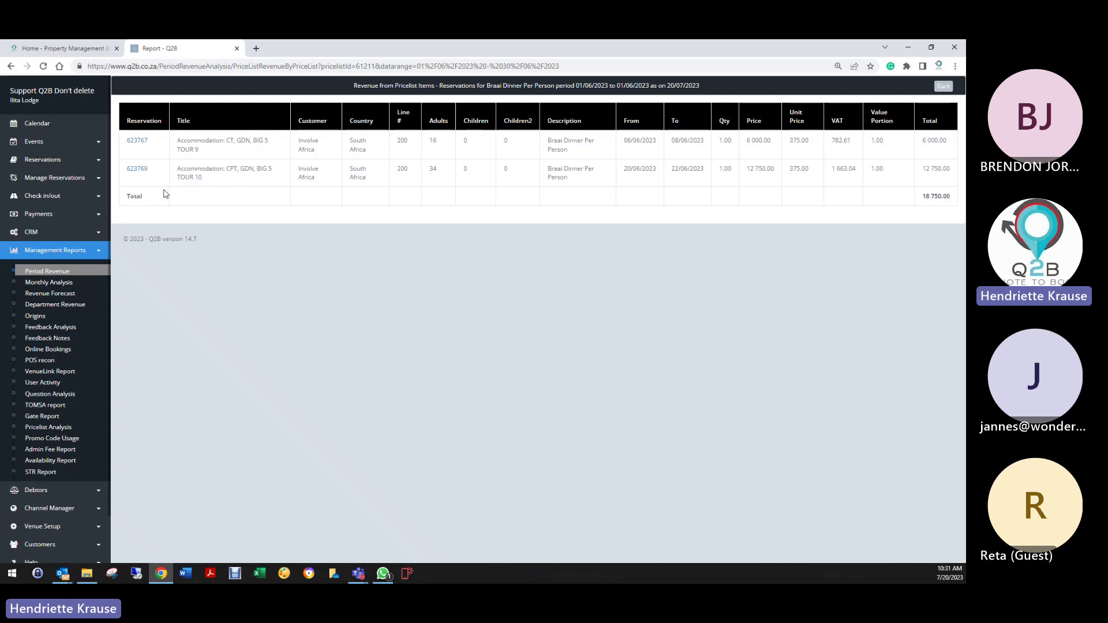
pyautogui.click(138, 141)
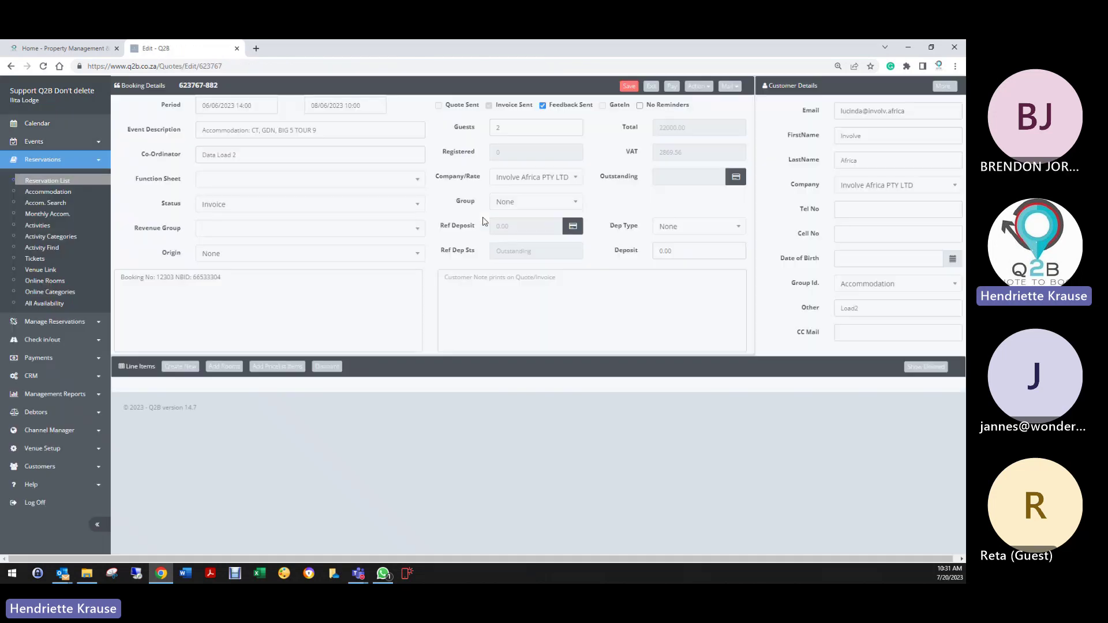
# Step: Inspect the Braai Dinner Per Person line item of the BIG 5 TOUR 9 reservation and close it without changes
pyautogui.scroll(-3, 266, 439)
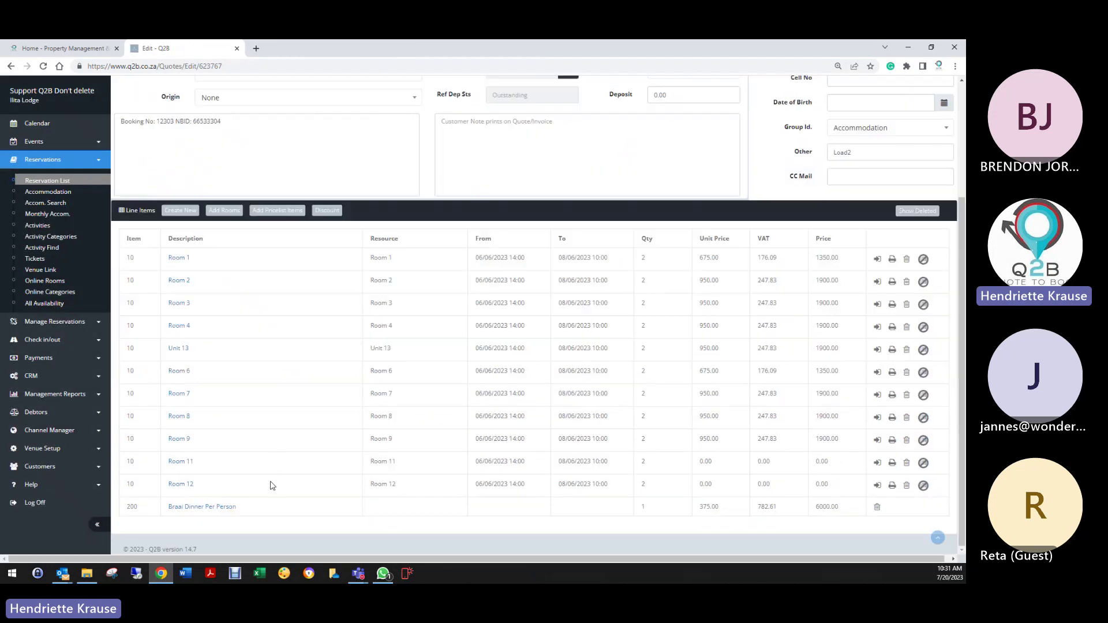
pyautogui.click(217, 514)
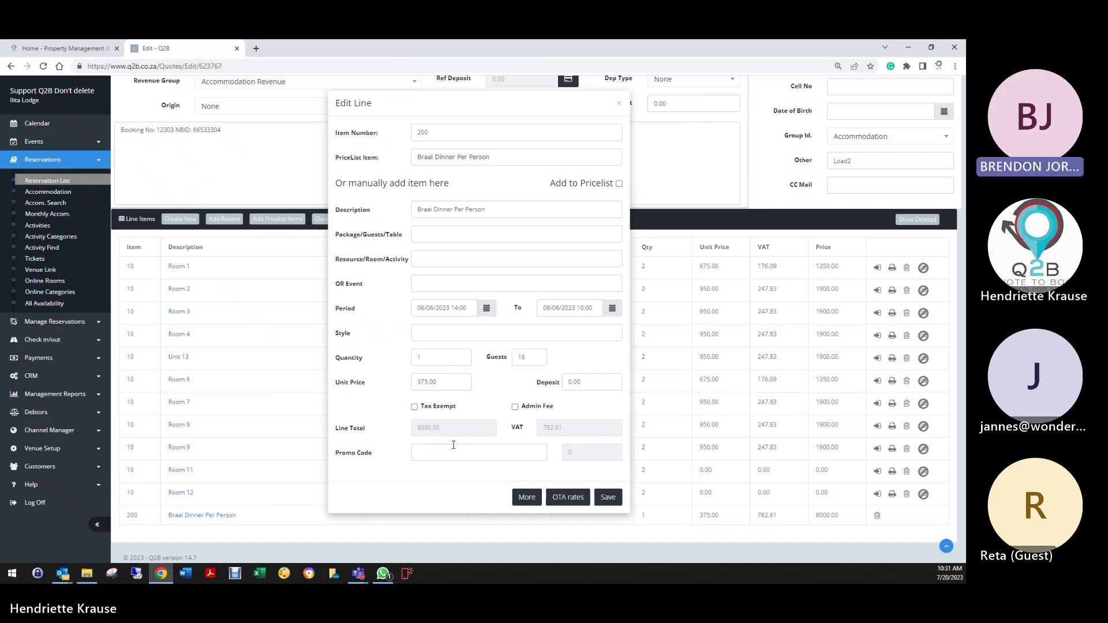
pyautogui.click(619, 103)
pyautogui.scroll(3, 369, 300)
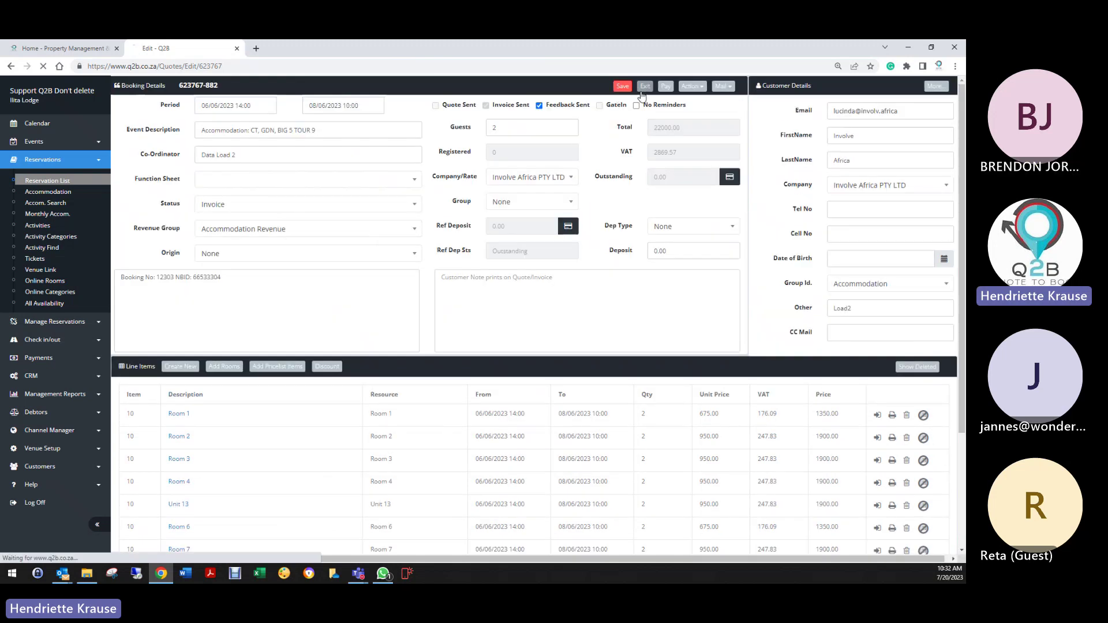
# Step: Return to the Braai Dinner Per Person reservations report, then open the venue's rate categories list
pyautogui.hotkey('alt', 'Left')
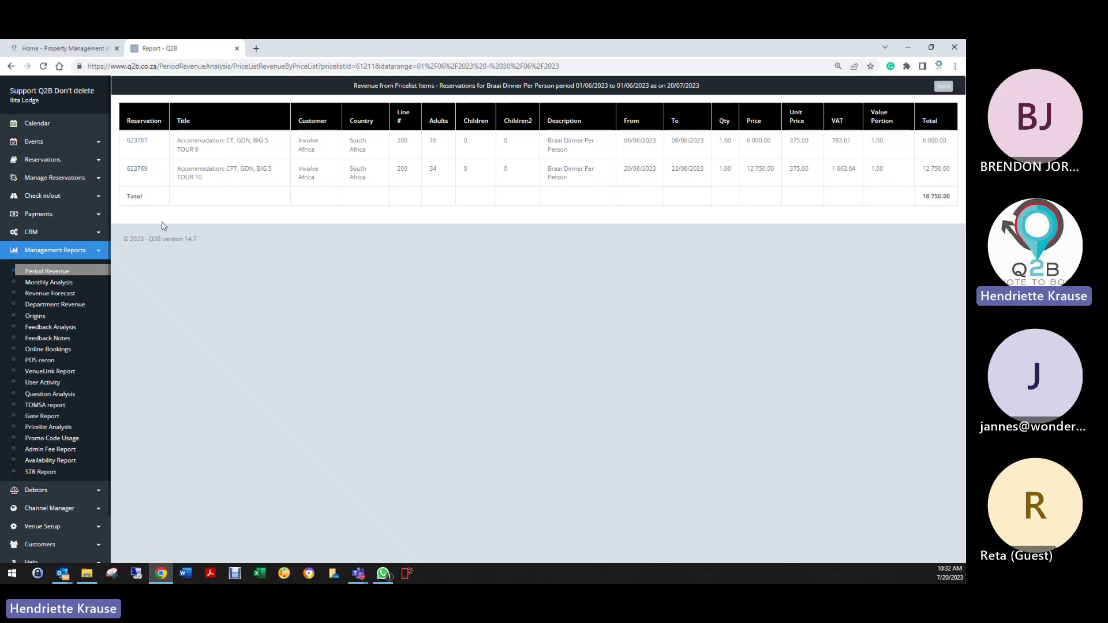
pyautogui.click(26, 65)
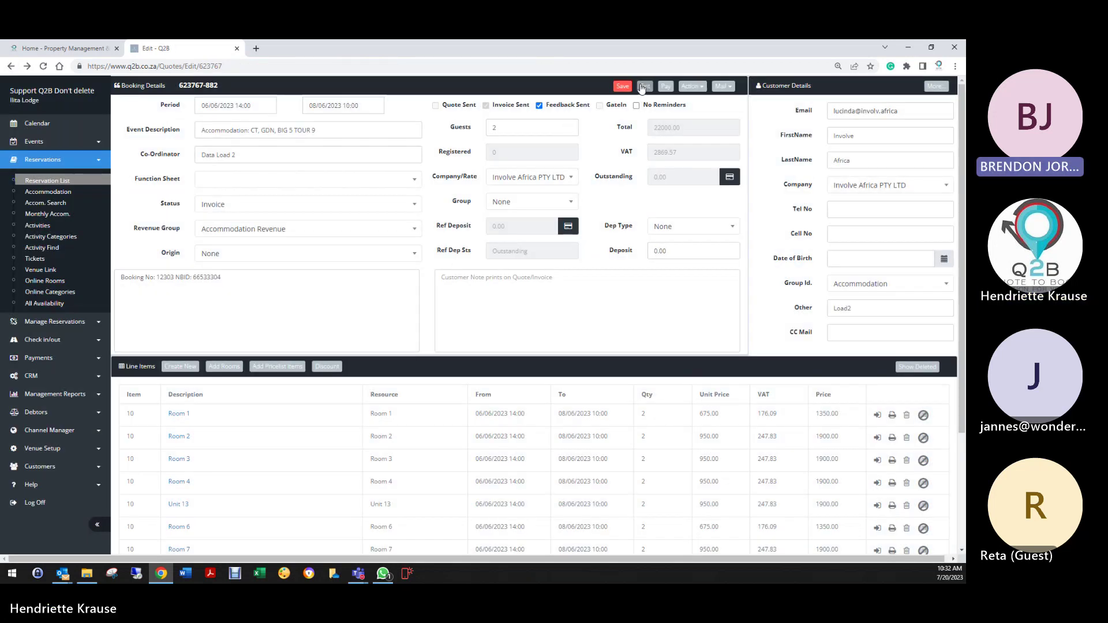
pyautogui.hotkey('alt', 'Left')
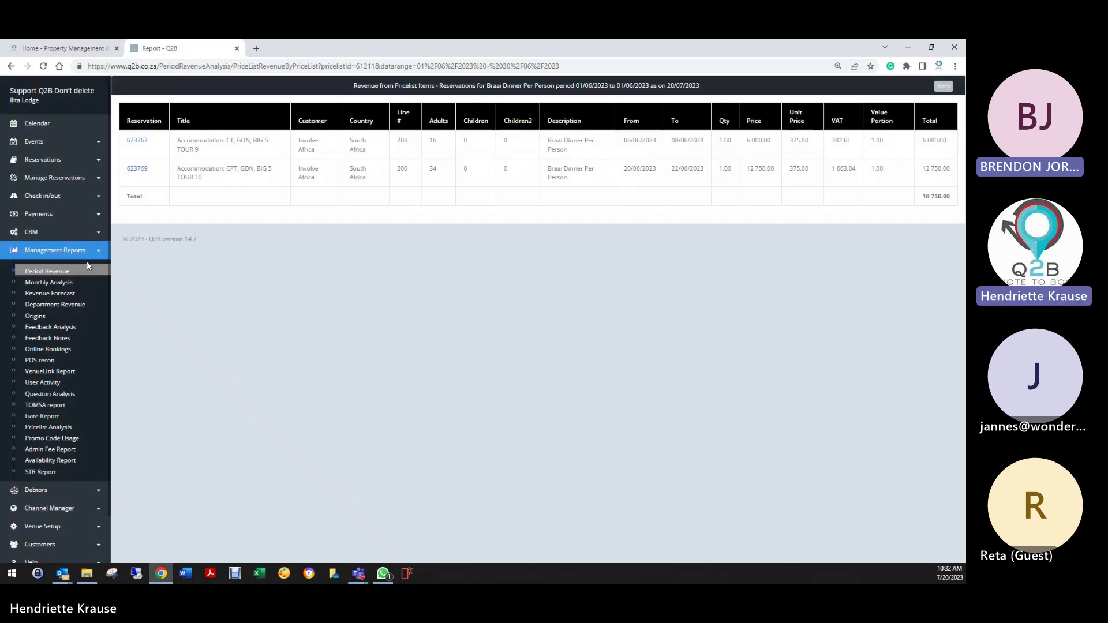
pyautogui.click(50, 527)
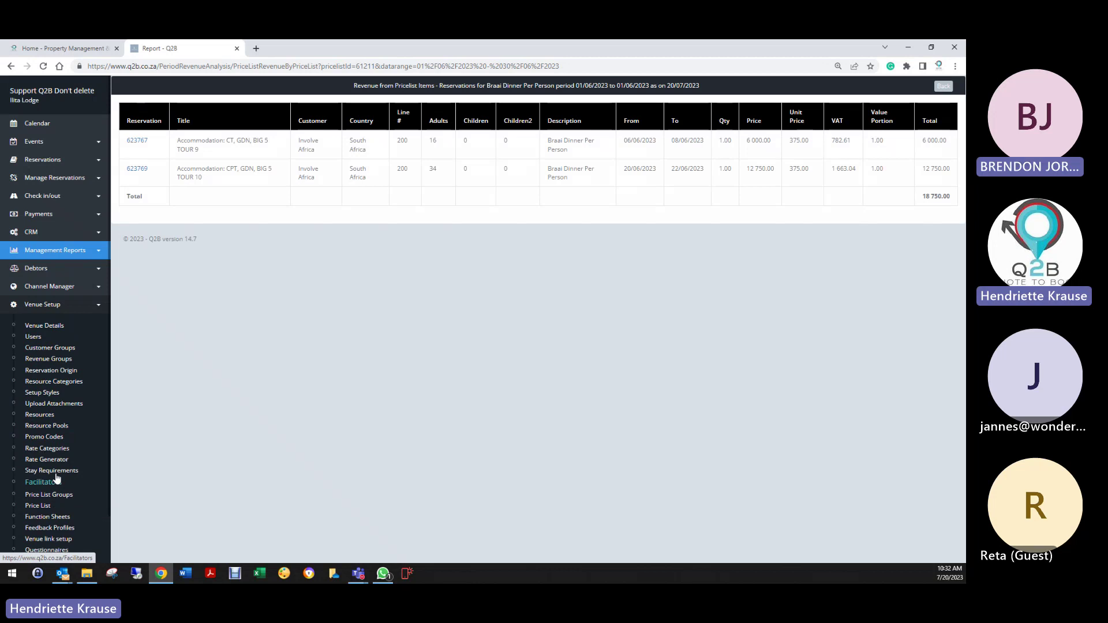
pyautogui.click(53, 449)
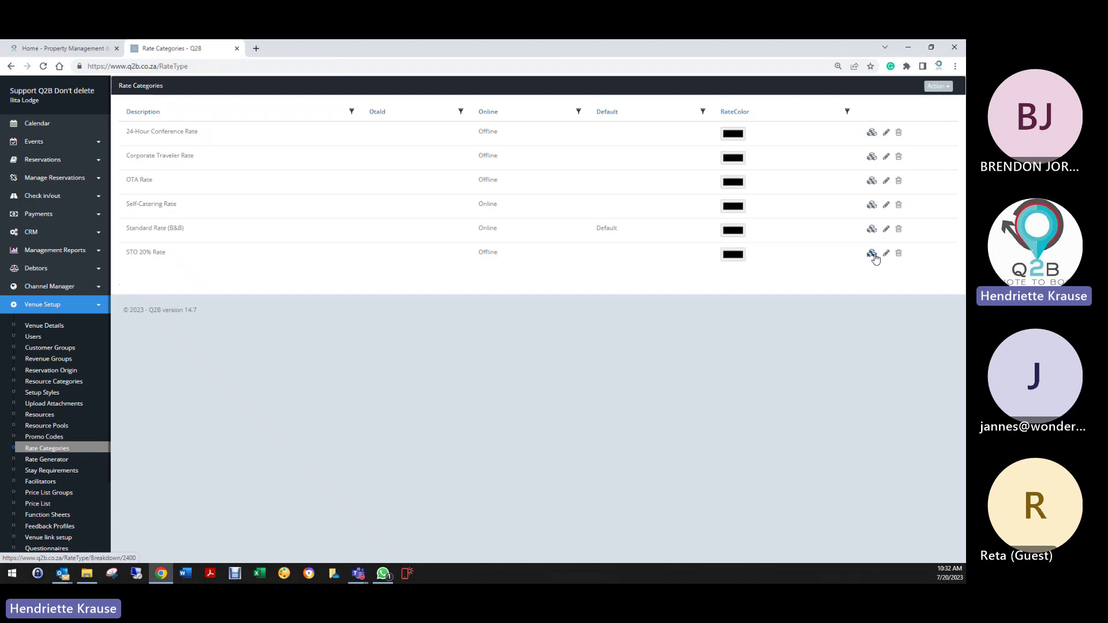
# Step: Find the price list items missing a department and view the department options for 24-Hour Conference Package Per Person SINGLE
pyautogui.scroll(-2, 51, 462)
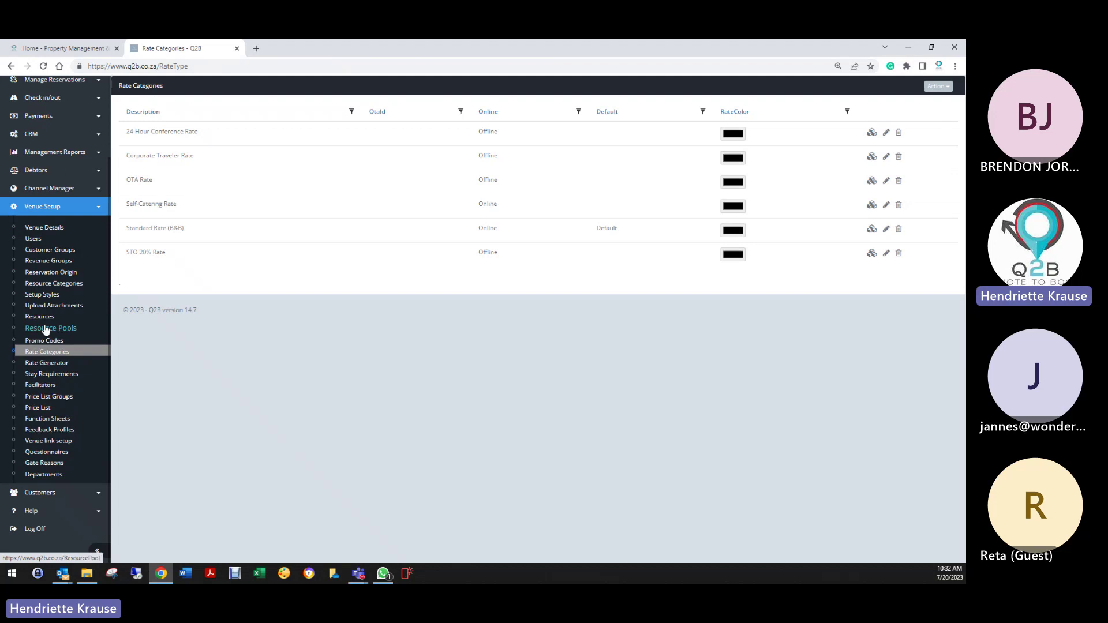
pyautogui.click(41, 477)
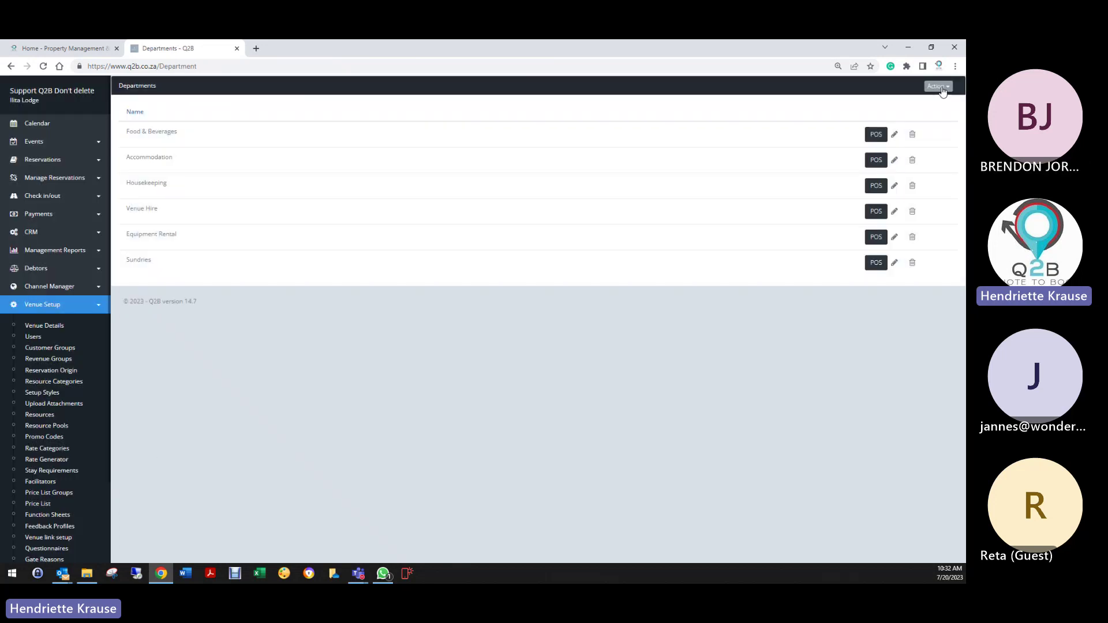
pyautogui.click(937, 86)
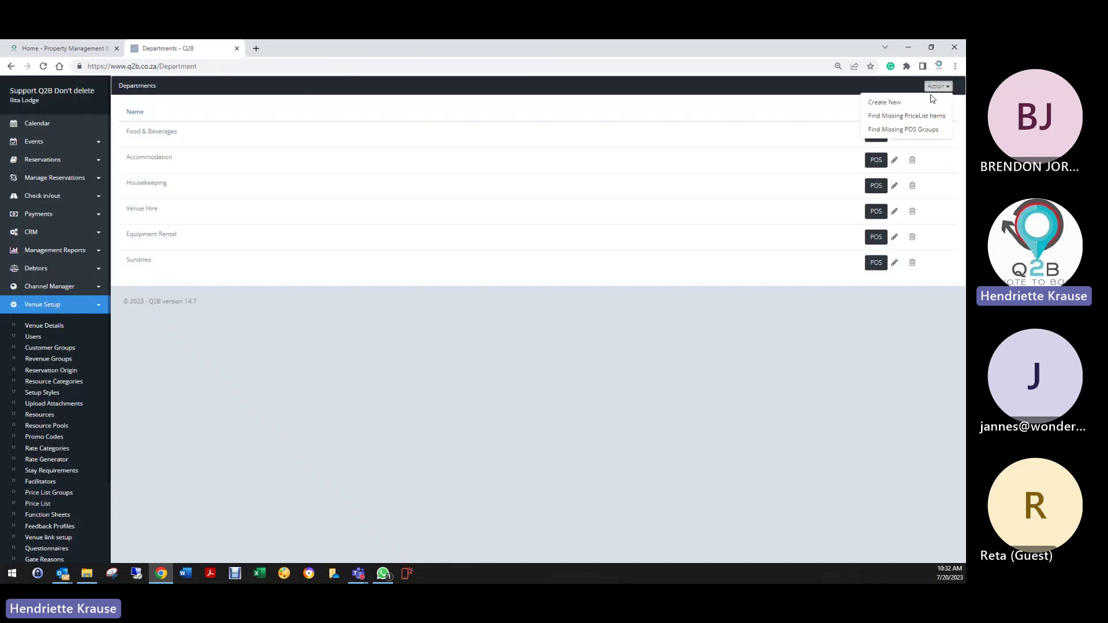
pyautogui.click(875, 115)
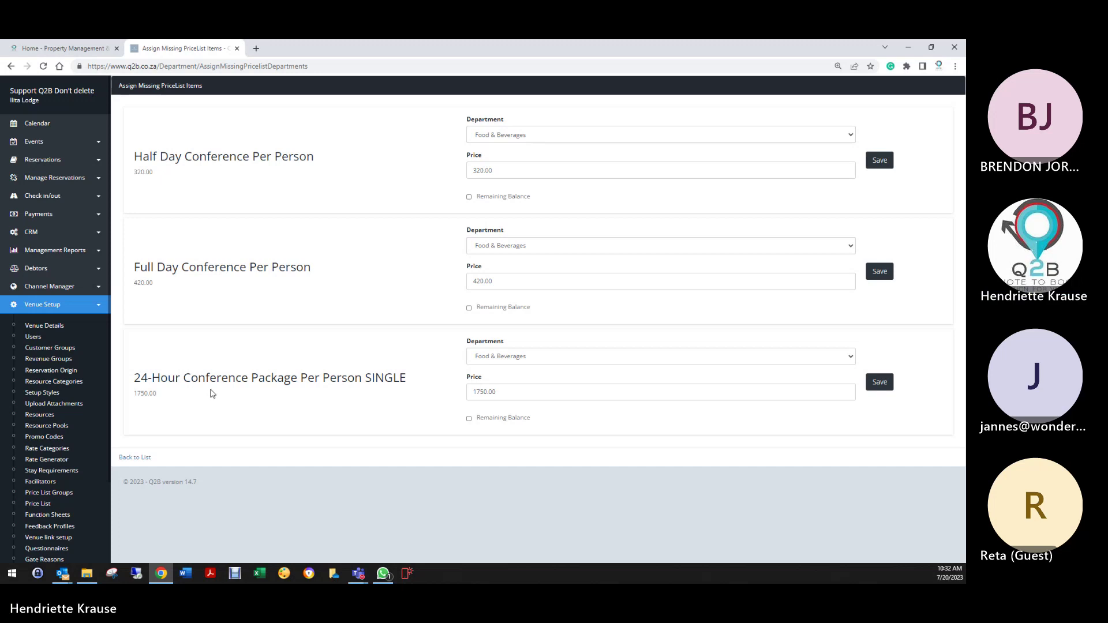
pyautogui.click(597, 358)
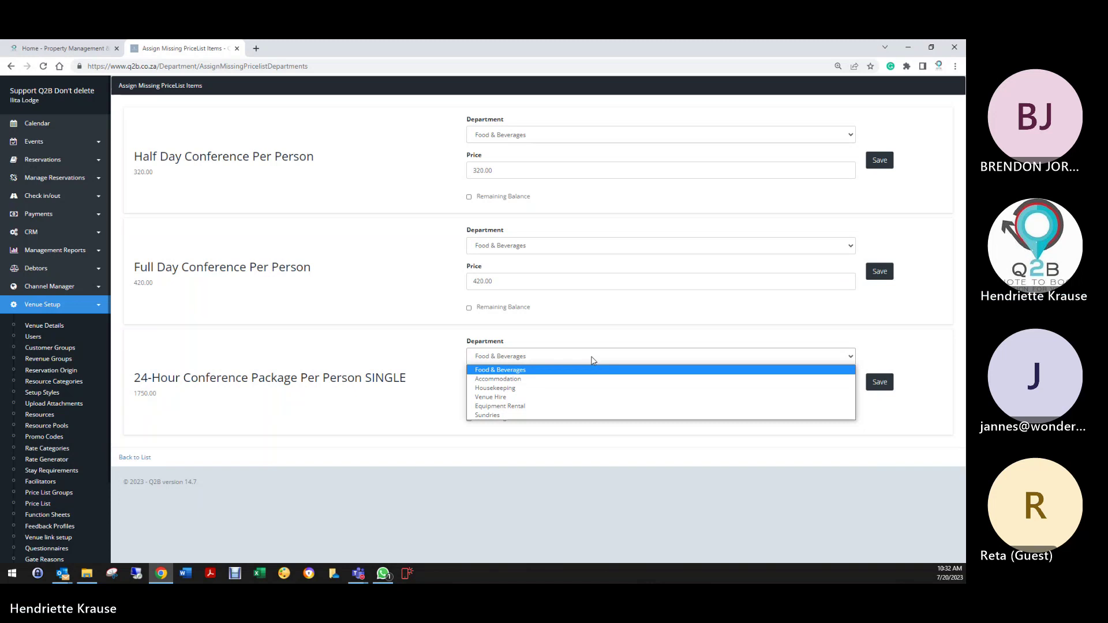
pyautogui.click(592, 361)
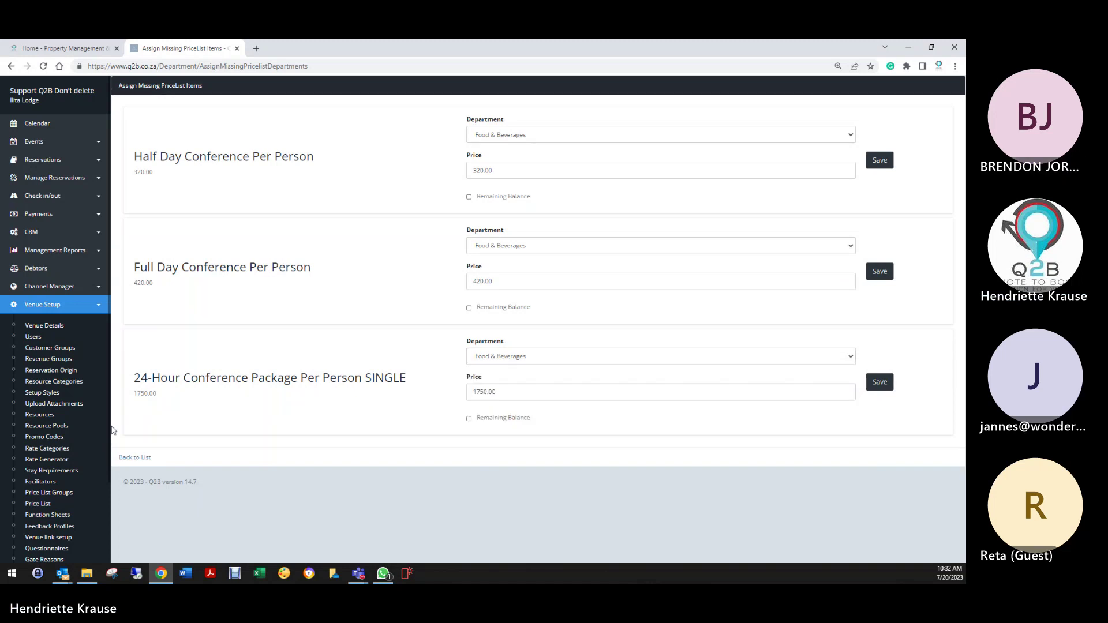
# Step: Search the price list for "half" and open the department breakdown of Half Day Conference Per Person
pyautogui.scroll(-2, 87, 497)
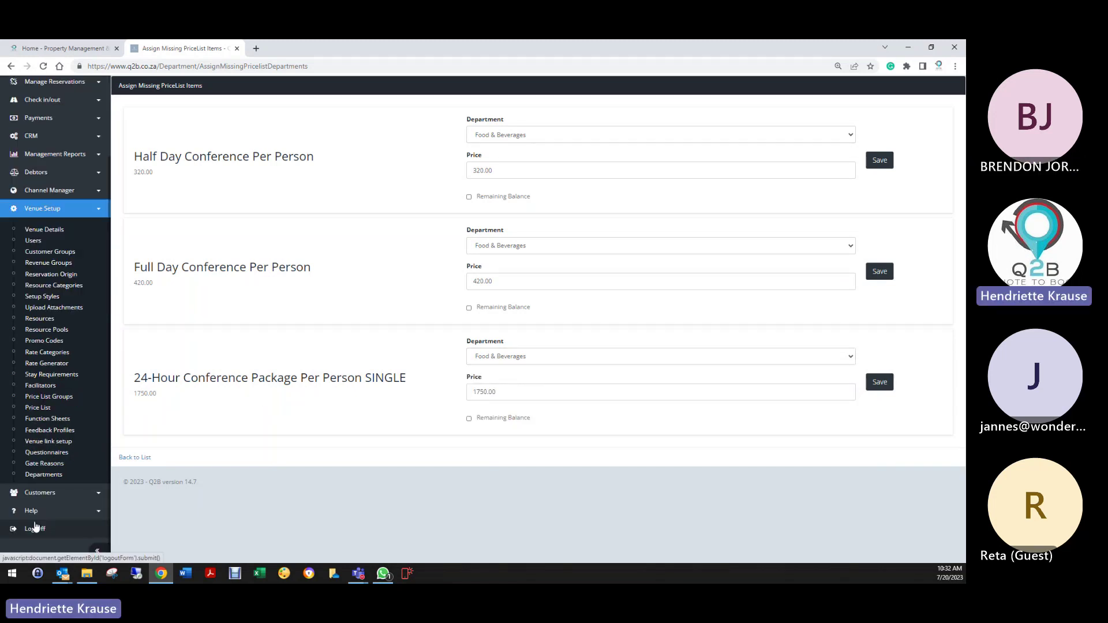
pyautogui.click(38, 408)
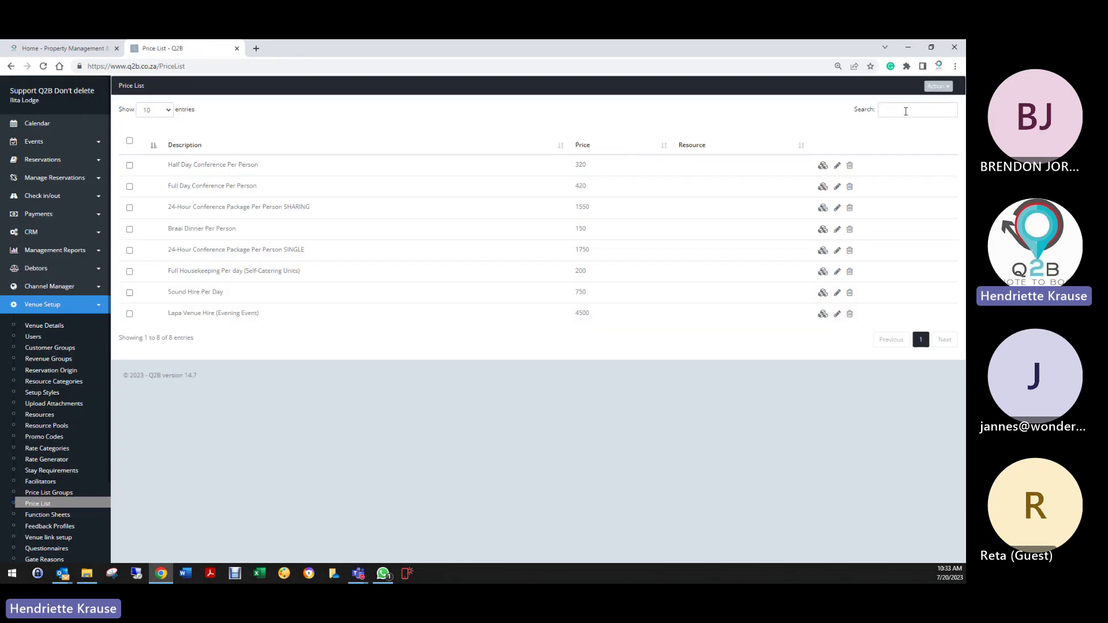
pyautogui.click(905, 111)
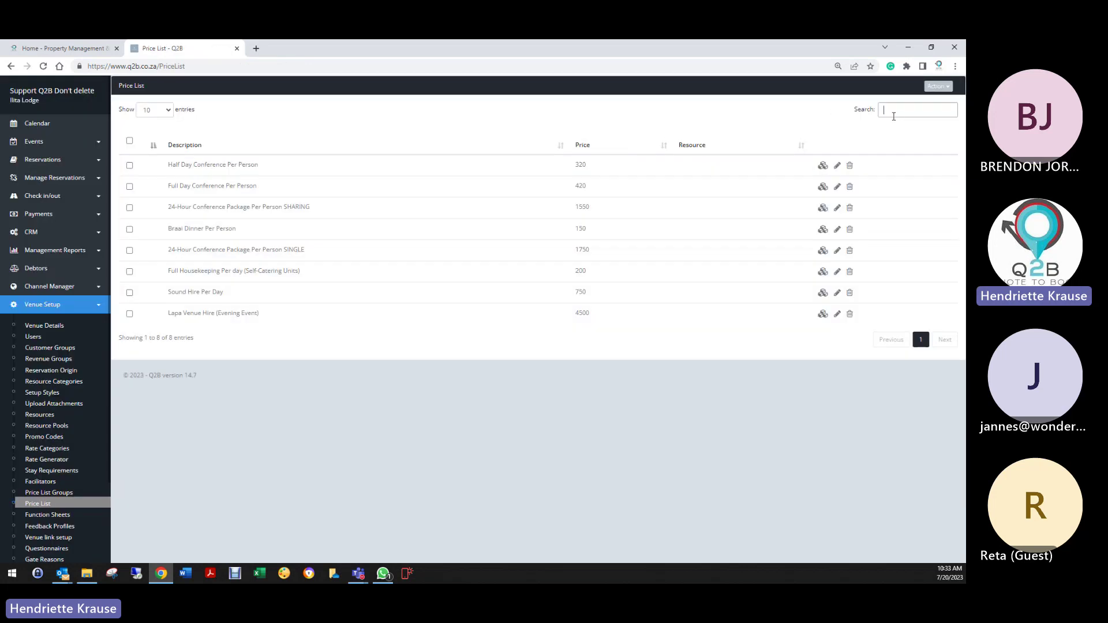
pyautogui.write('hald')
pyautogui.press('BackSpace')
pyautogui.write('f')
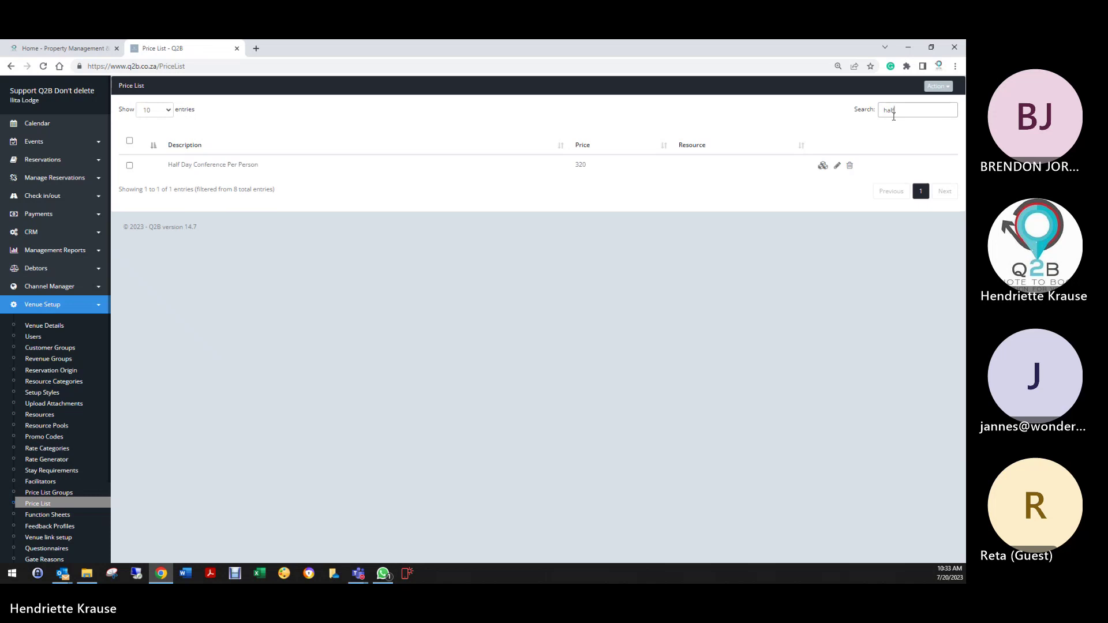
pyautogui.click(822, 167)
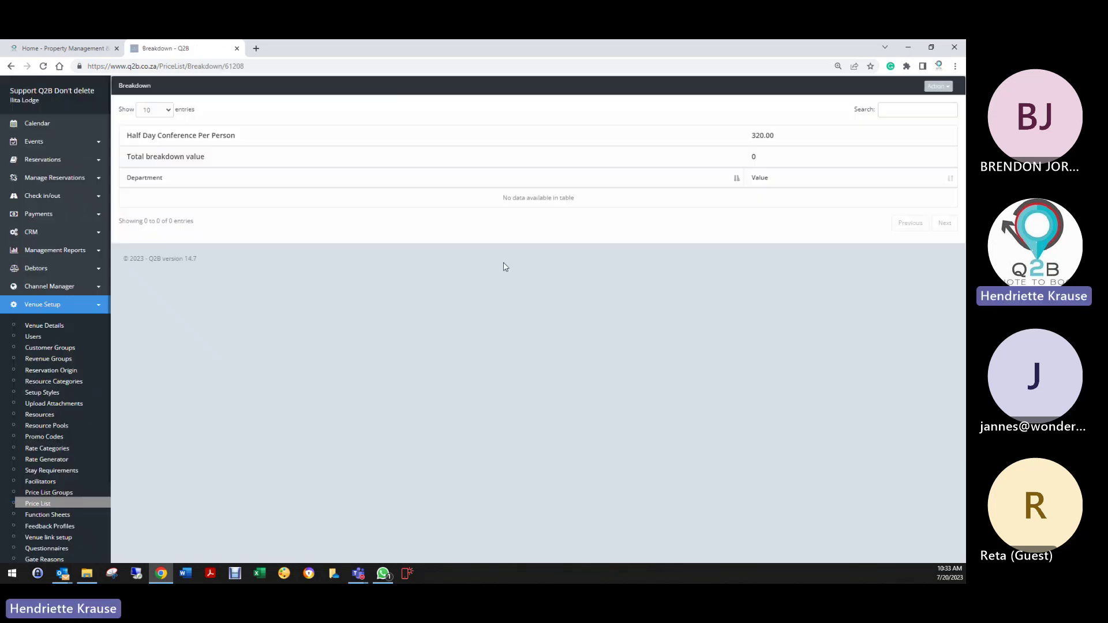
# Step: Add a Food & Beverages breakdown with a value of 150 to Half Day Conference Per Person
pyautogui.click(938, 87)
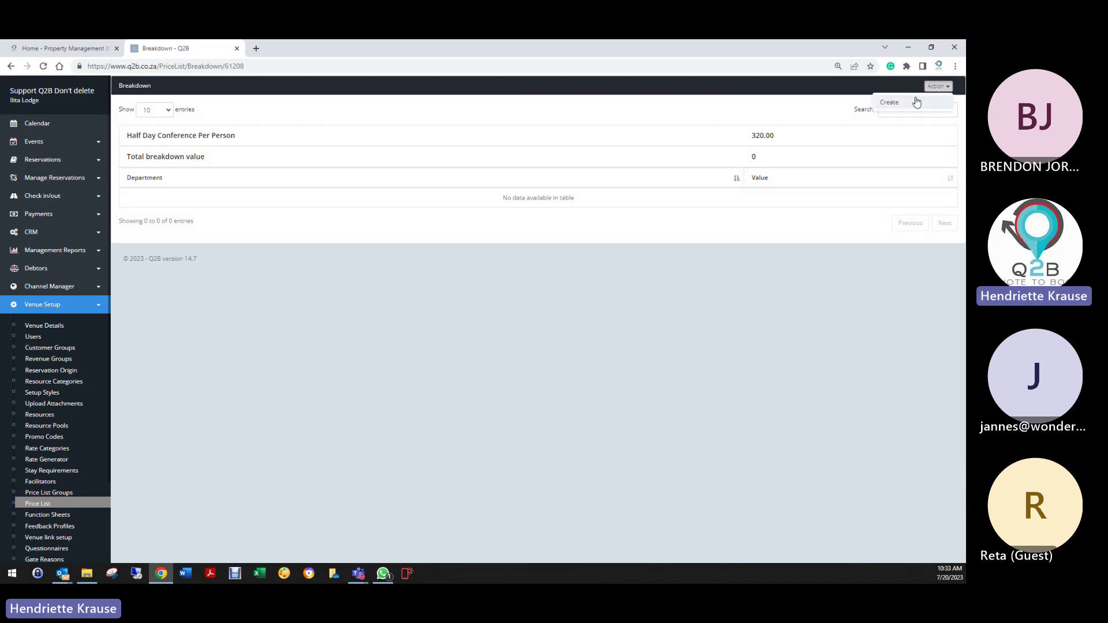
pyautogui.click(889, 102)
pyautogui.click(480, 136)
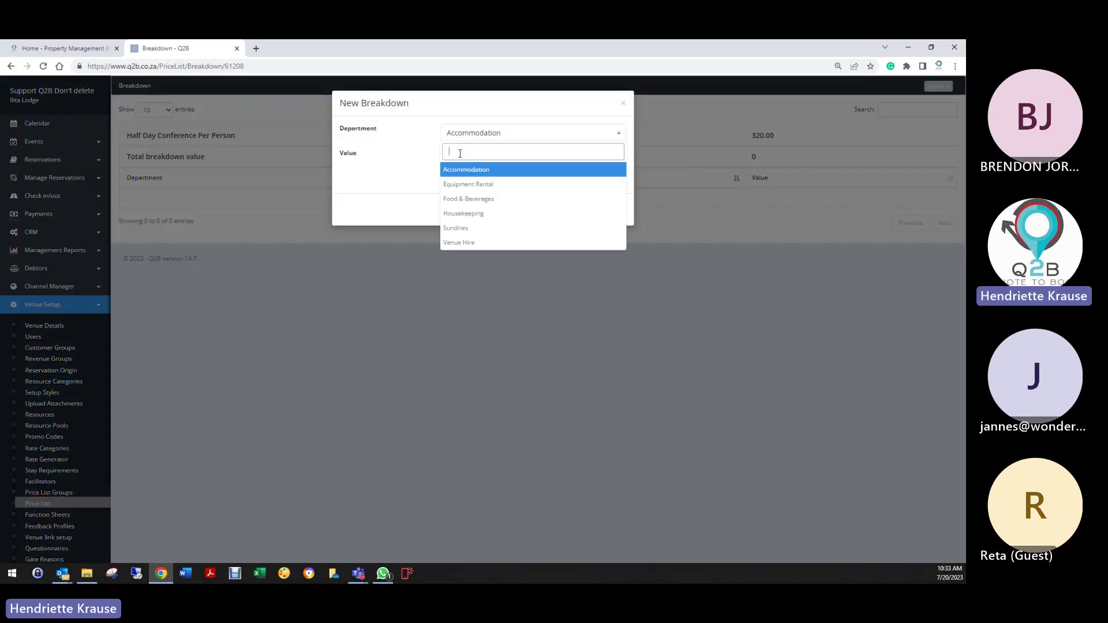
pyautogui.click(457, 199)
pyautogui.click(476, 156)
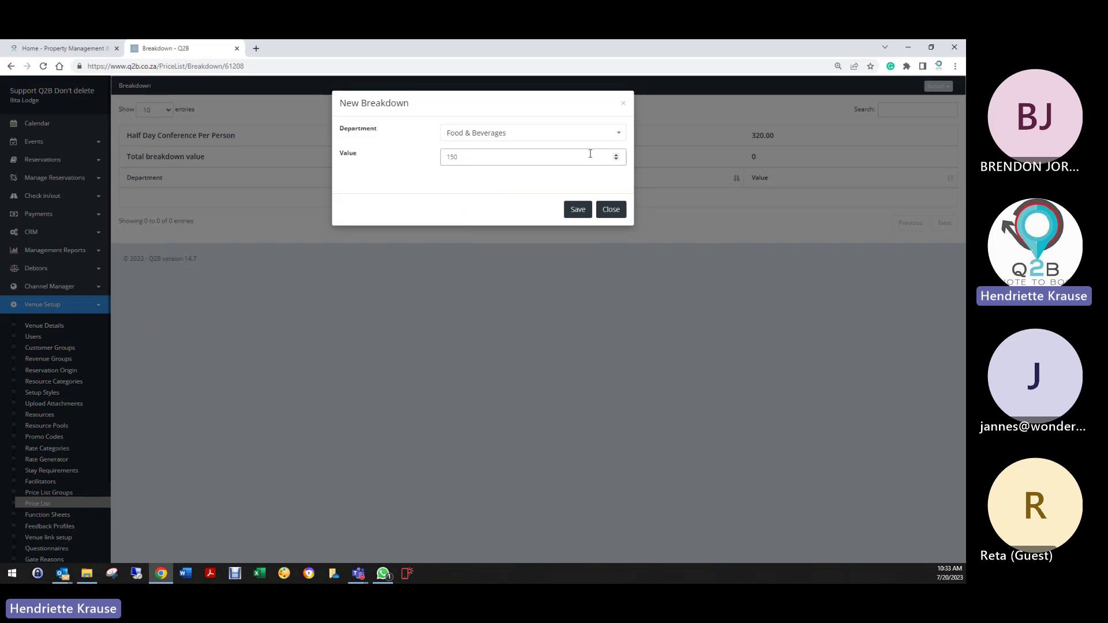
pyautogui.click(576, 210)
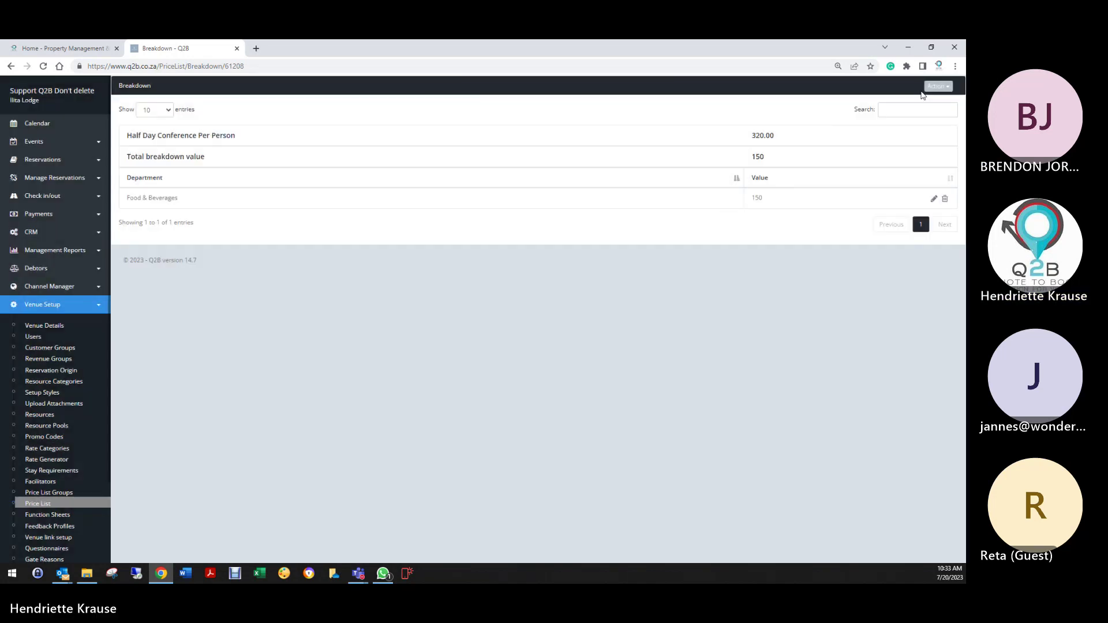
# Step: Delete the Food & Beverages breakdown entry from Half Day Conference Per Person
pyautogui.click(944, 199)
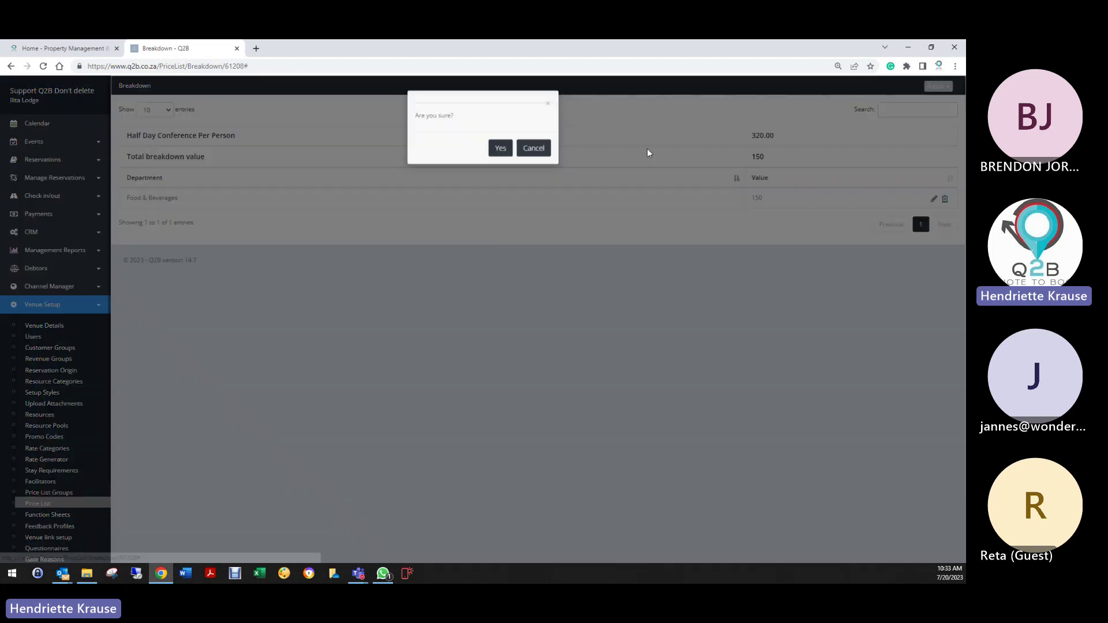
pyautogui.click(498, 151)
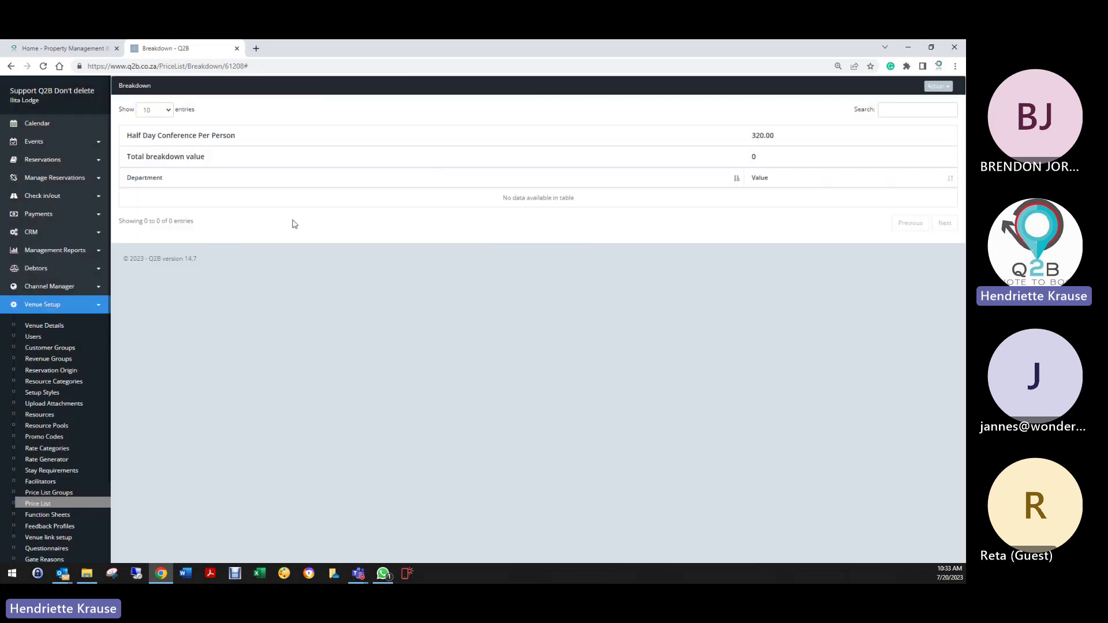
# Step: Go back to the departments list and show the actions available for finding missing items
pyautogui.scroll(-3, 64, 465)
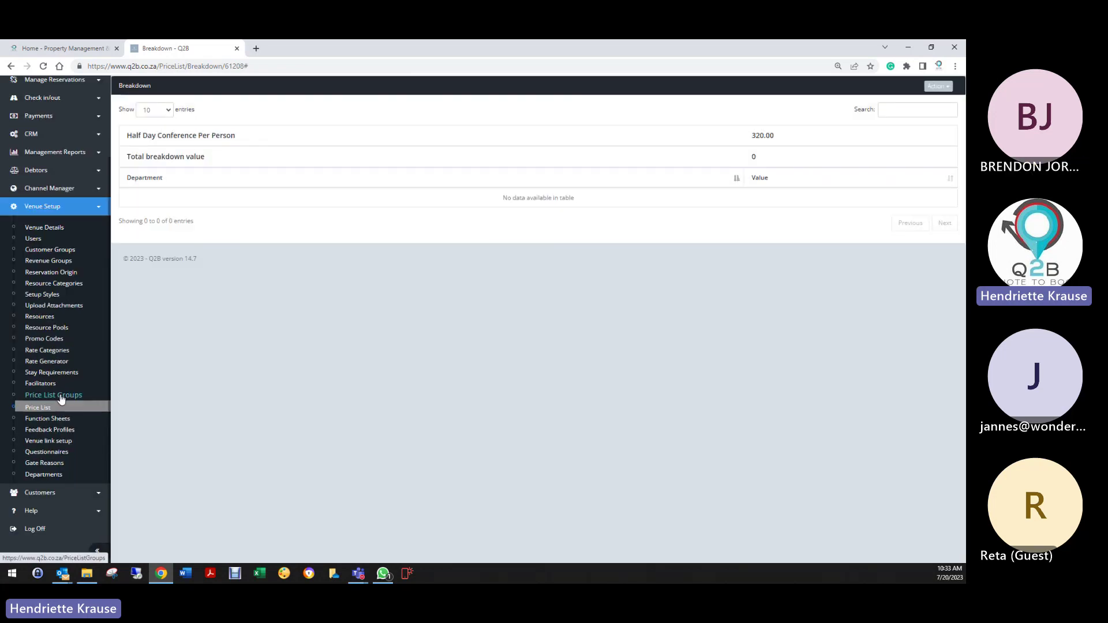
pyautogui.click(50, 478)
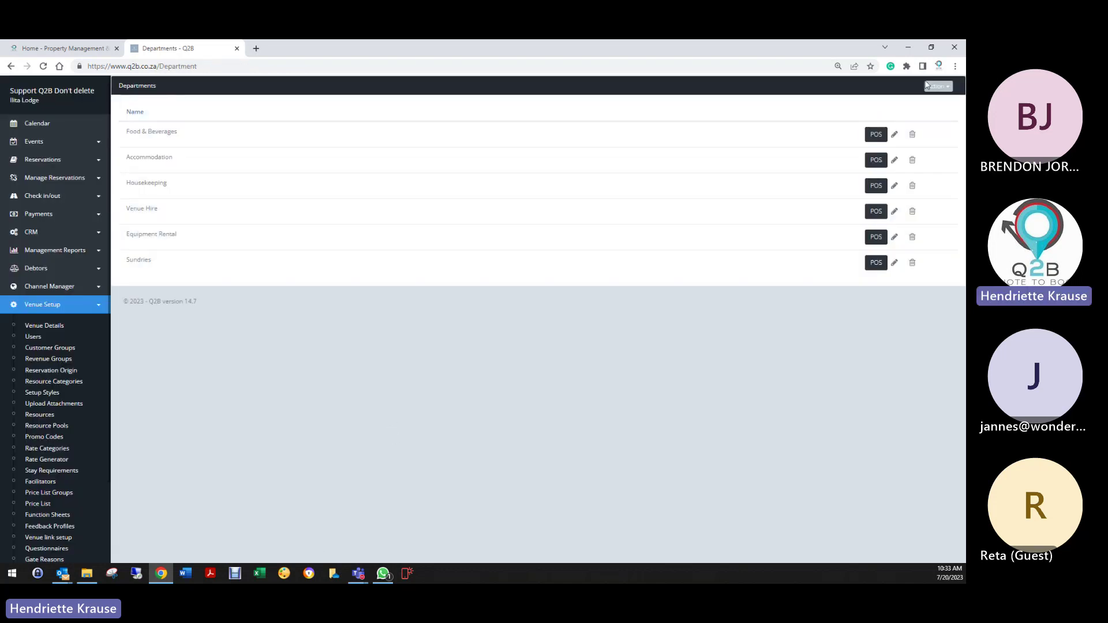
pyautogui.click(927, 85)
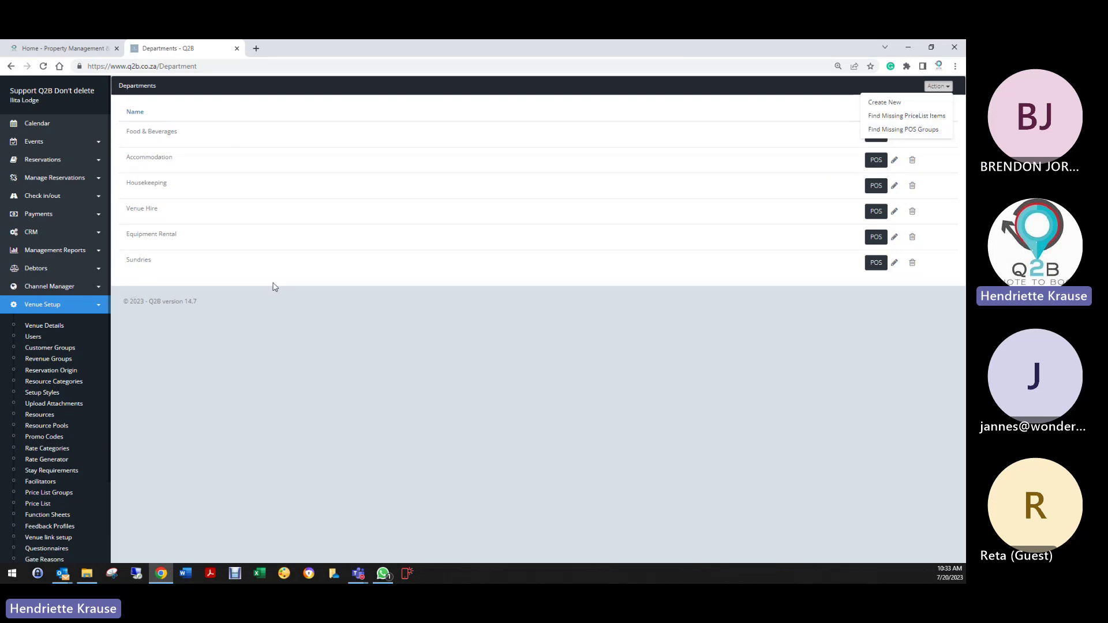
# Step: View the connected booking channels and open the channel categories list
pyautogui.click(57, 288)
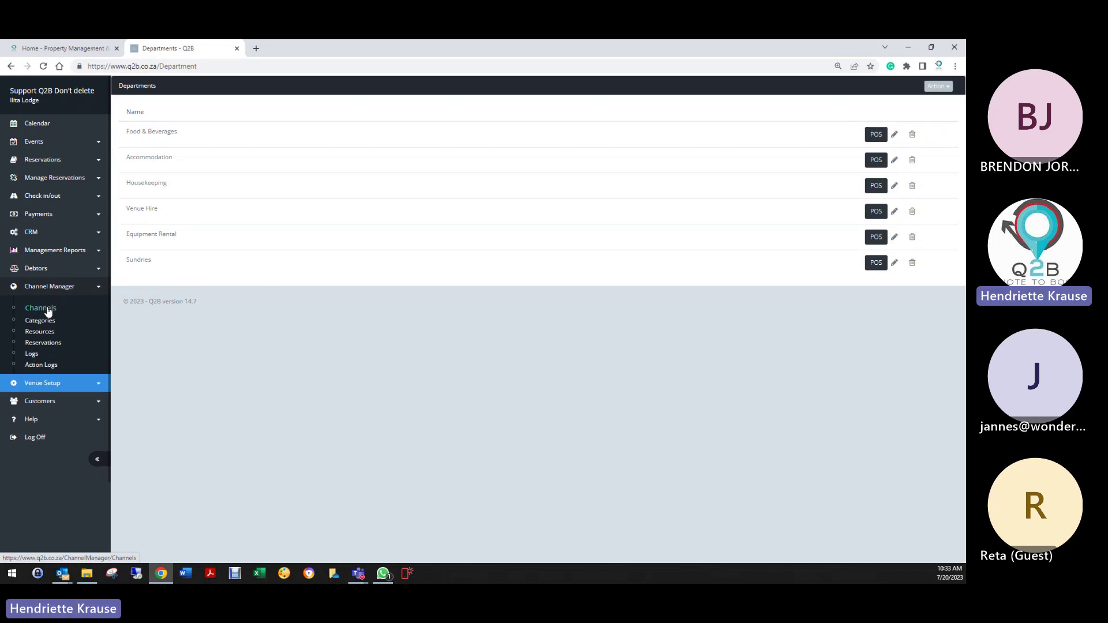
pyautogui.click(48, 309)
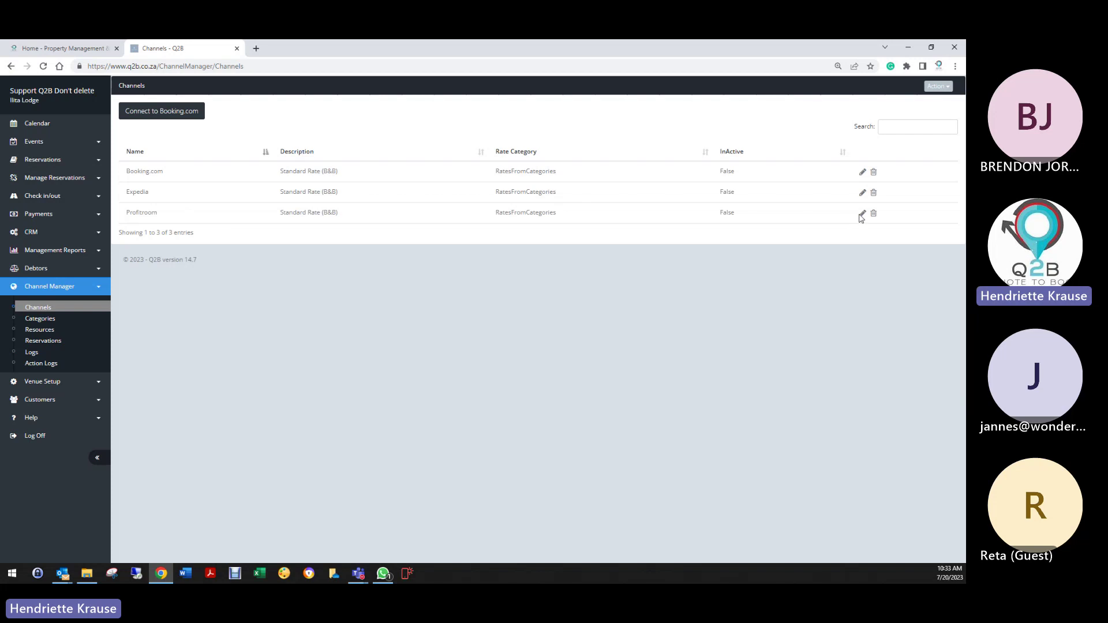
pyautogui.click(35, 319)
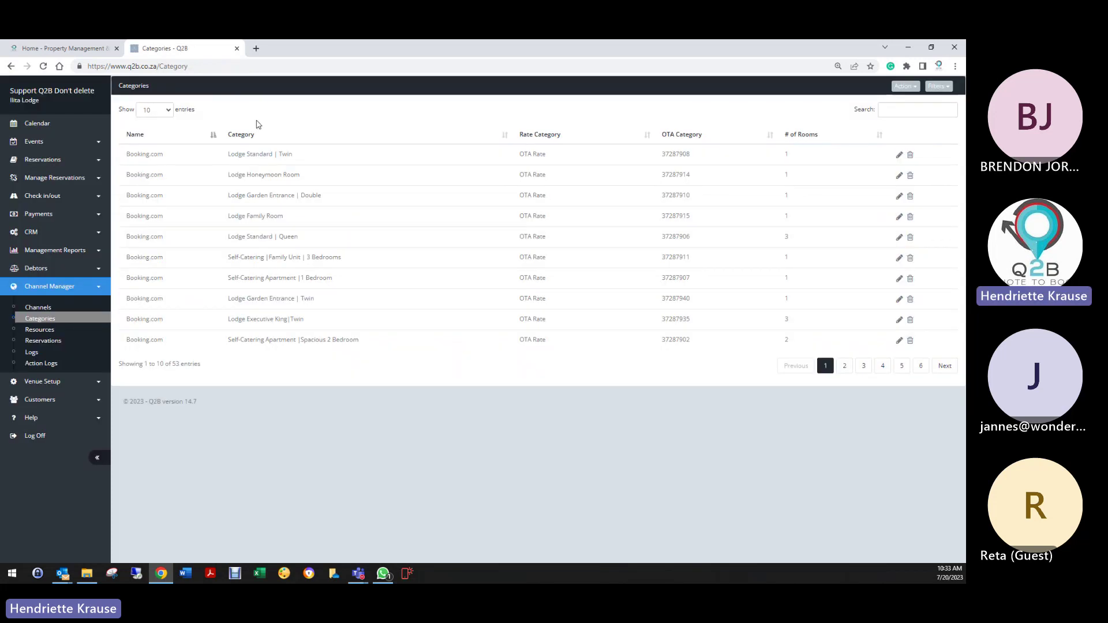
# Step: Retrieve the categories for the Profitroom OTA and review their Q2B category, rate plan and room number mapping
pyautogui.click(904, 87)
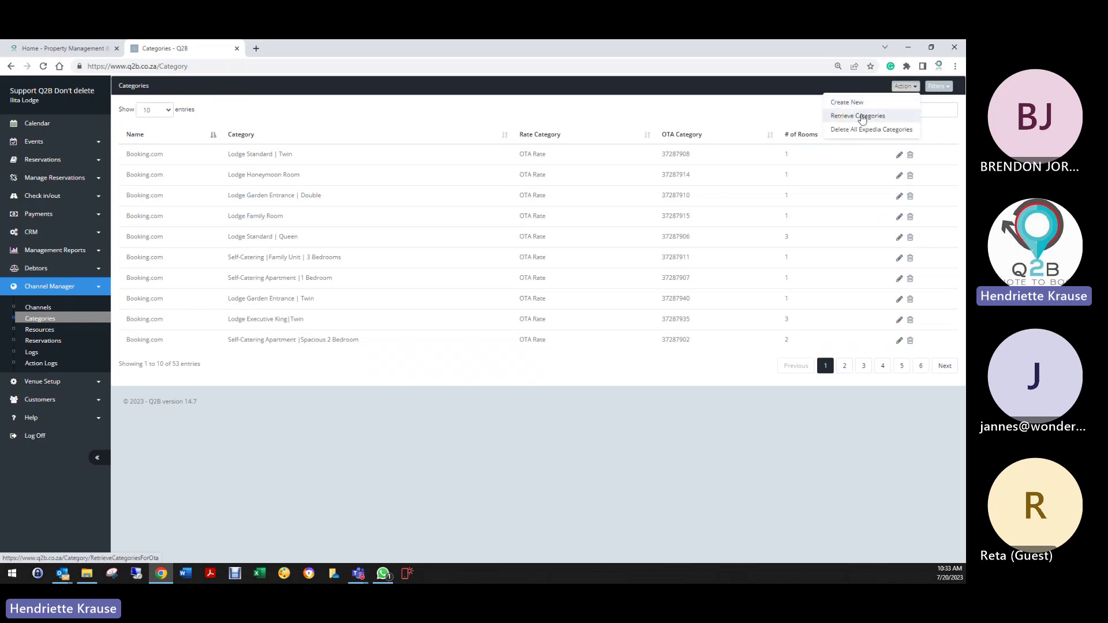
pyautogui.click(860, 114)
pyautogui.click(243, 128)
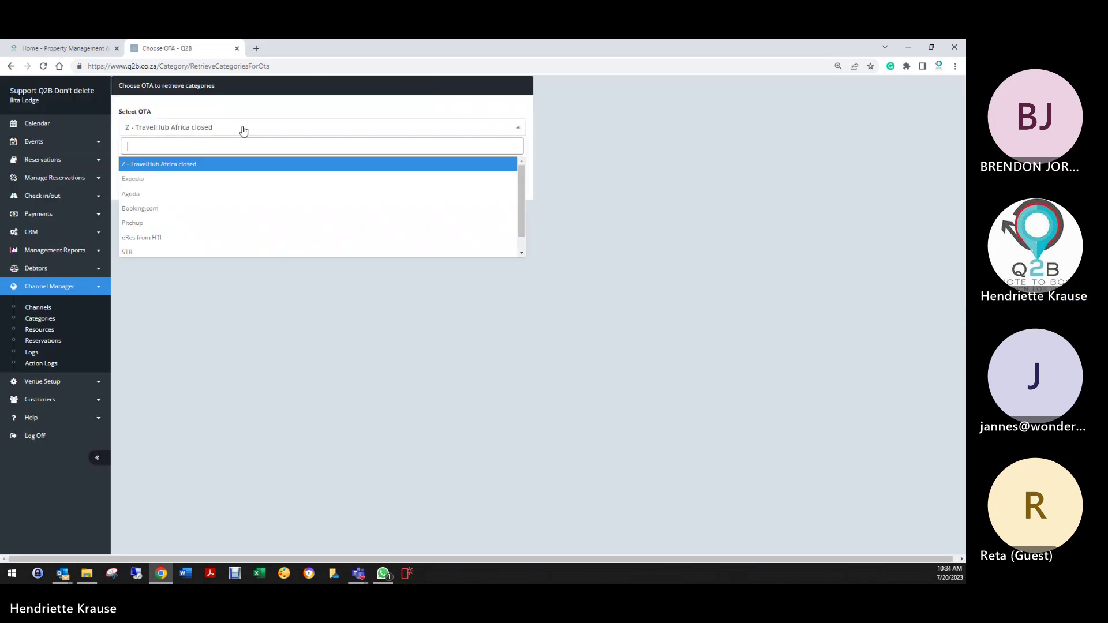
pyautogui.scroll(-3, 179, 231)
pyautogui.click(173, 248)
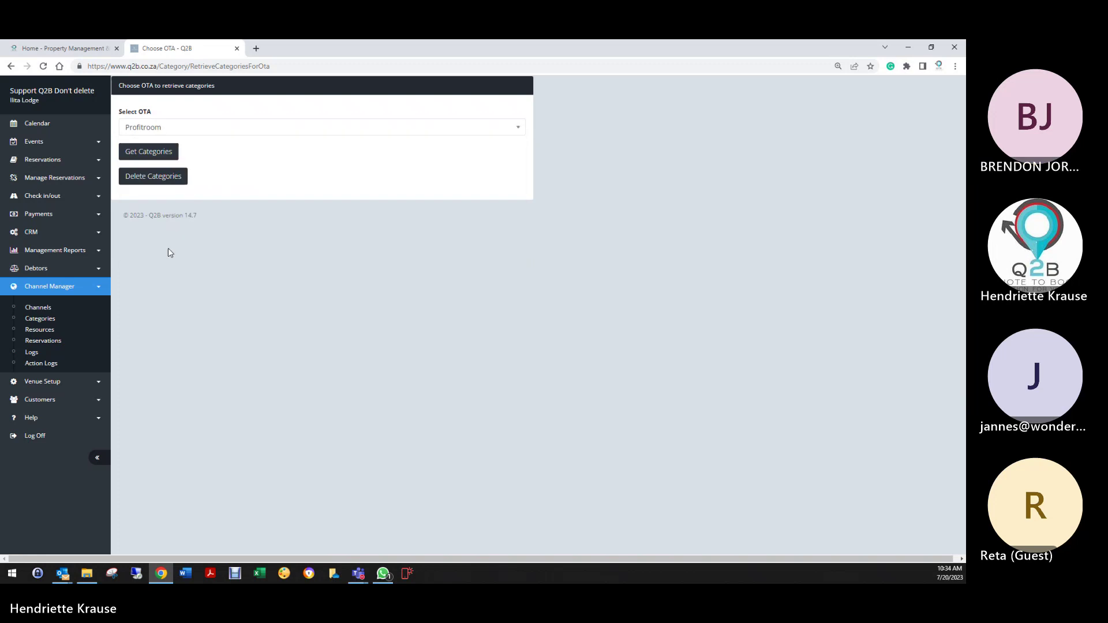
pyautogui.click(161, 155)
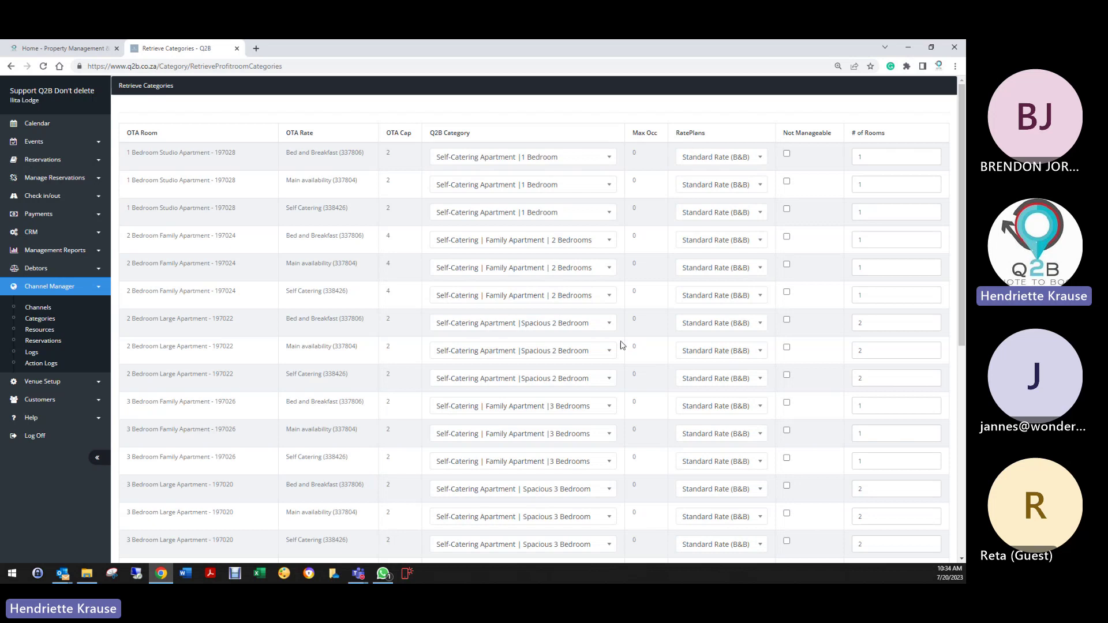
pyautogui.scroll(-4, 550, 424)
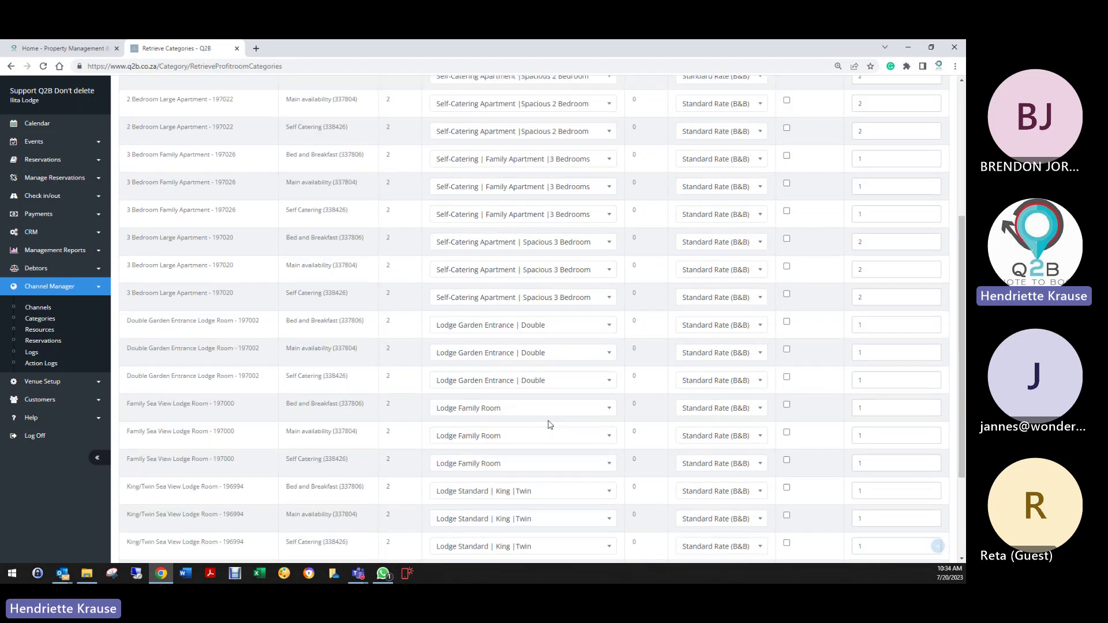
pyautogui.scroll(-2, 547, 424)
pyautogui.scroll(6, 462, 482)
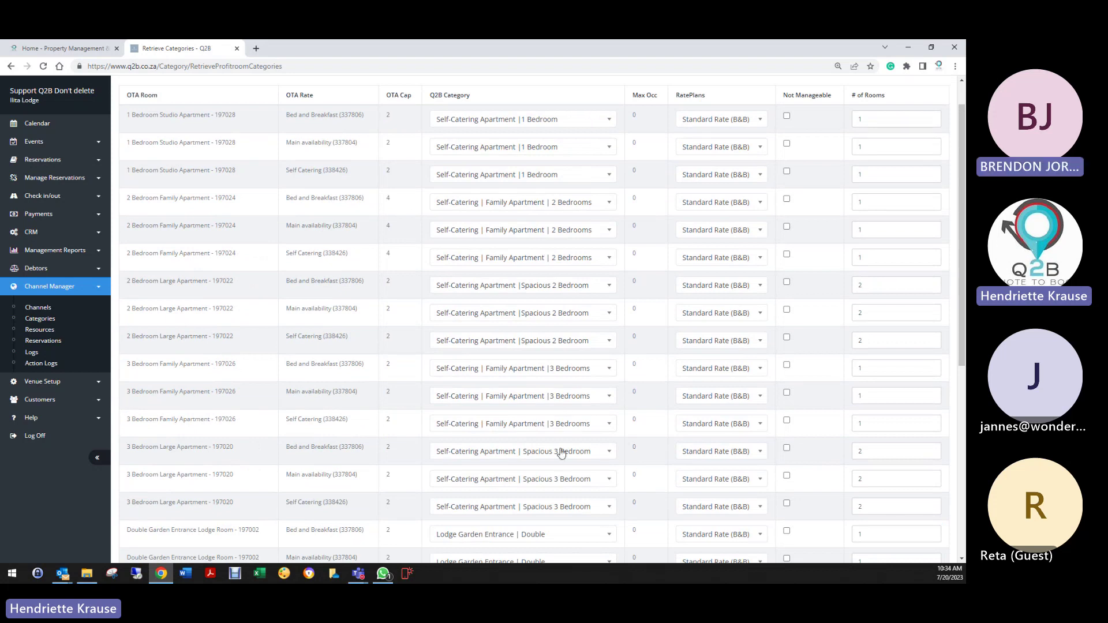
pyautogui.scroll(-3, 502, 442)
pyautogui.scroll(-3, 502, 442)
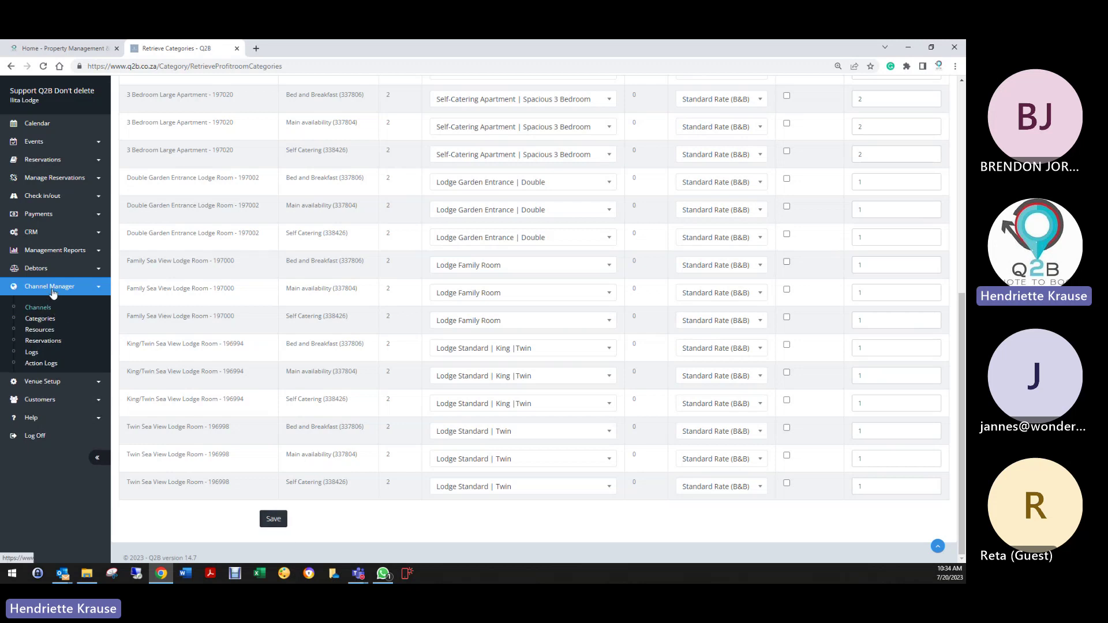
# Step: Open the channel manager's reservation list and filter it to Profitroom
pyautogui.click(46, 342)
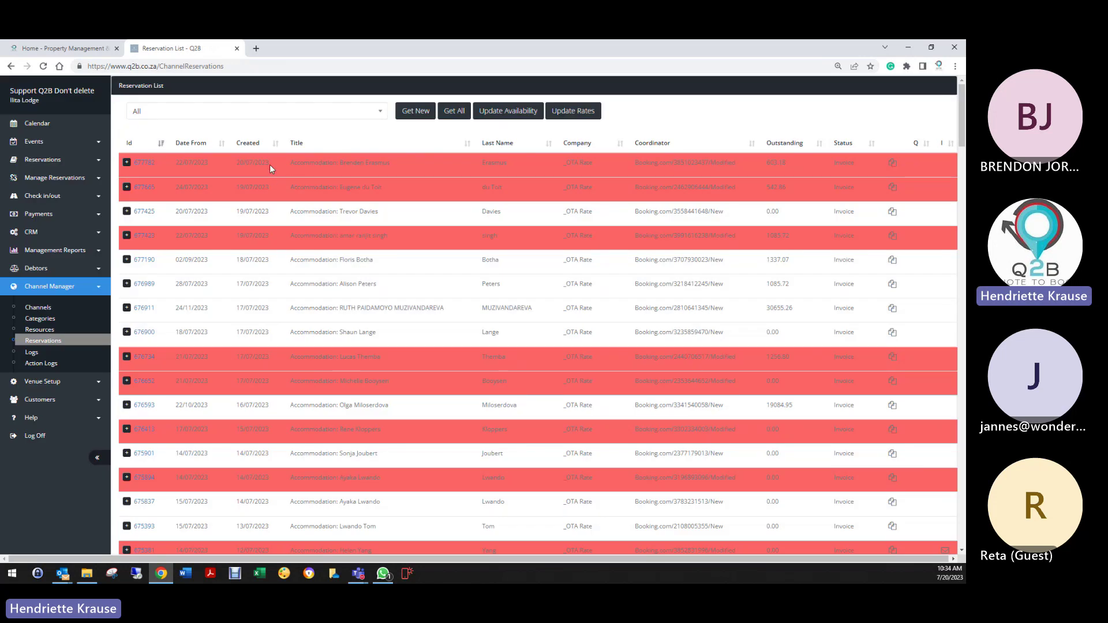
pyautogui.click(283, 112)
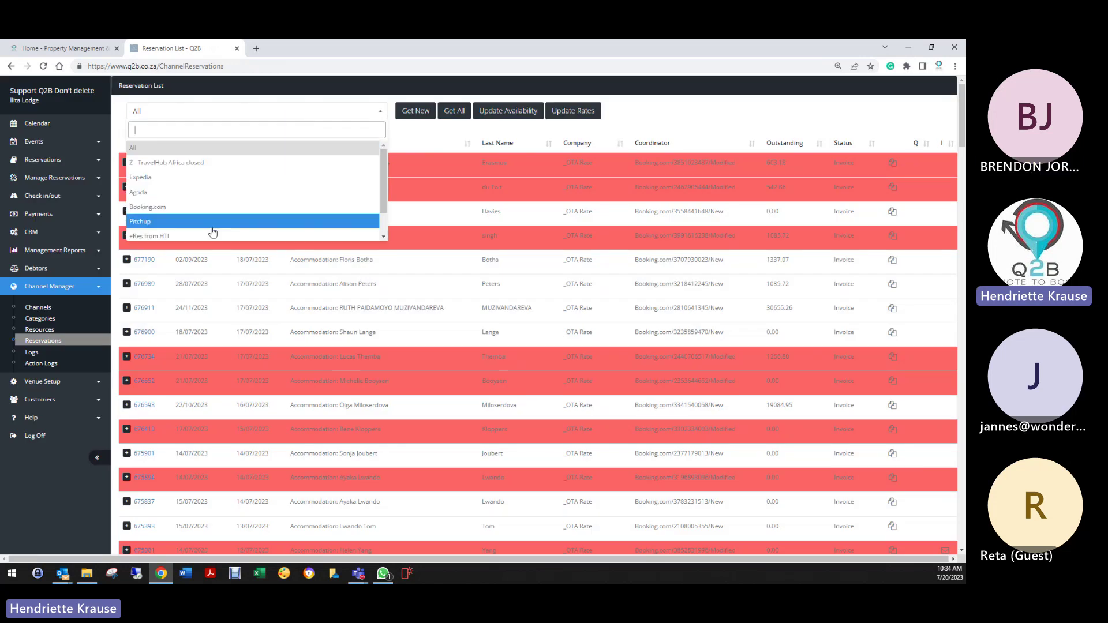
pyautogui.scroll(-1, 211, 230)
pyautogui.click(177, 234)
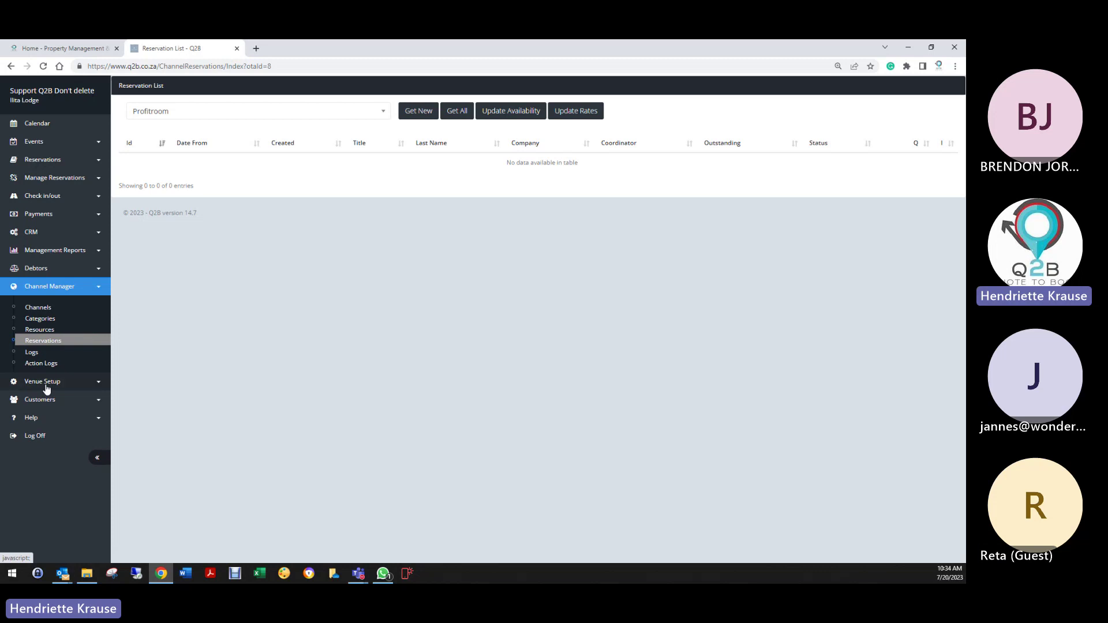
# Step: Open the Profitroom channel for editing and enable Send Q2B Invoice
pyautogui.click(44, 312)
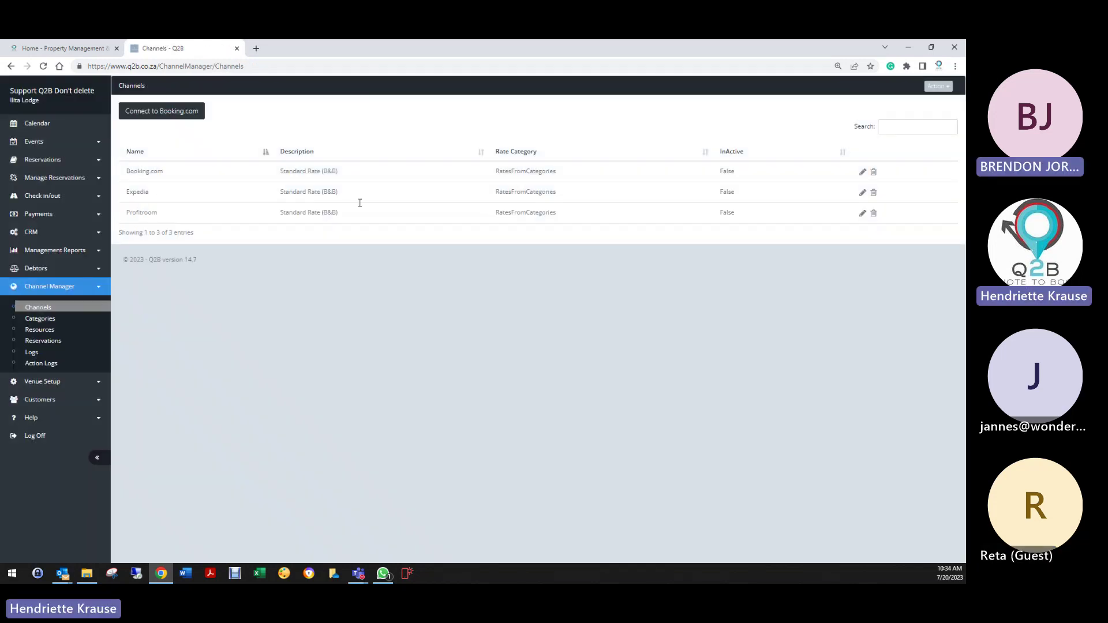
pyautogui.click(862, 213)
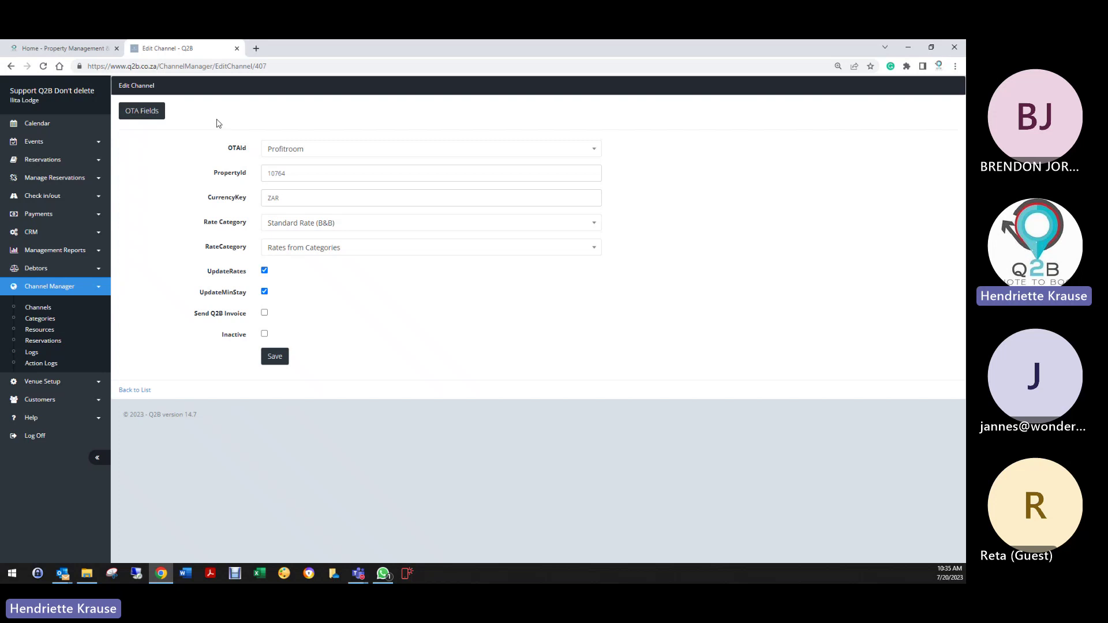
pyautogui.click(264, 313)
# Step: Open the venue details in a separate browser tab, review the online payment settings, and return to the Profitroom channel
pyautogui.click(40, 381)
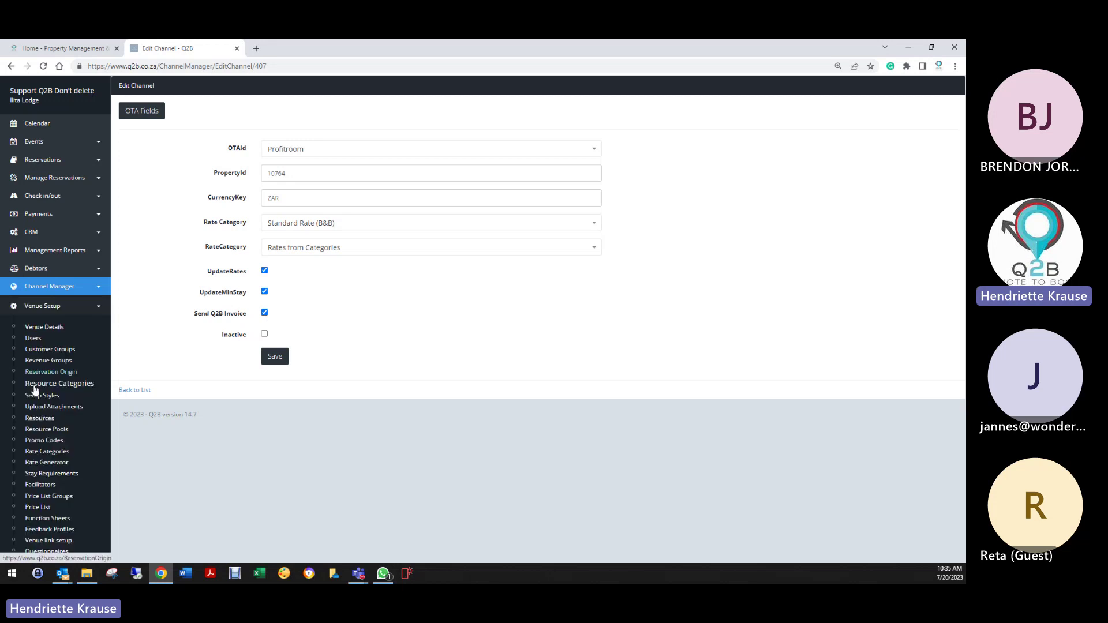
pyautogui.rightClick(47, 326)
pyautogui.click(86, 335)
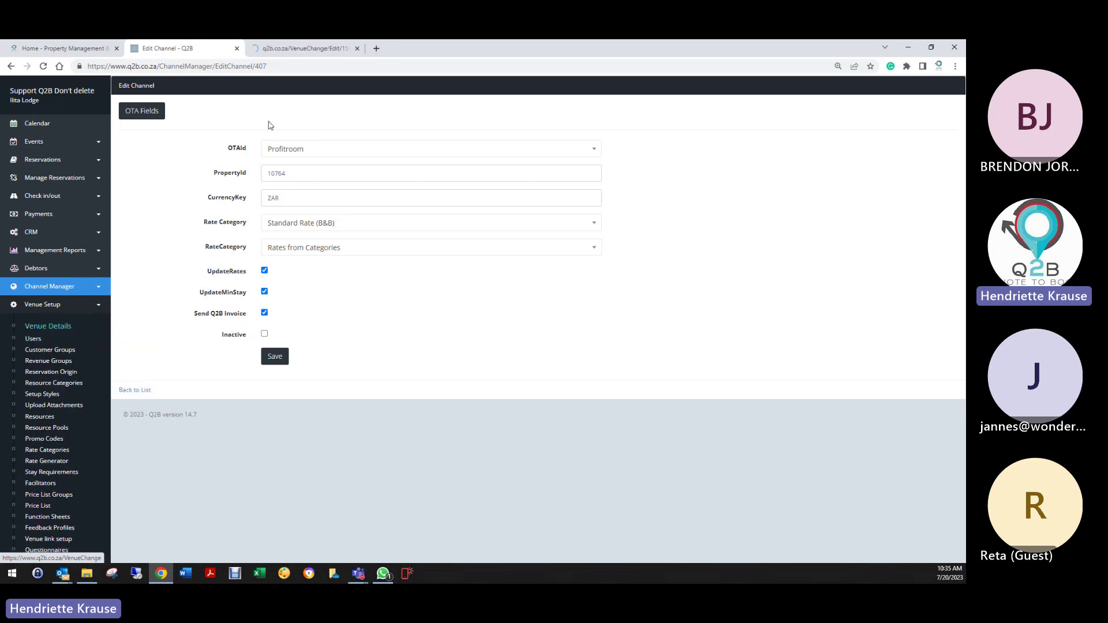
pyautogui.click(292, 48)
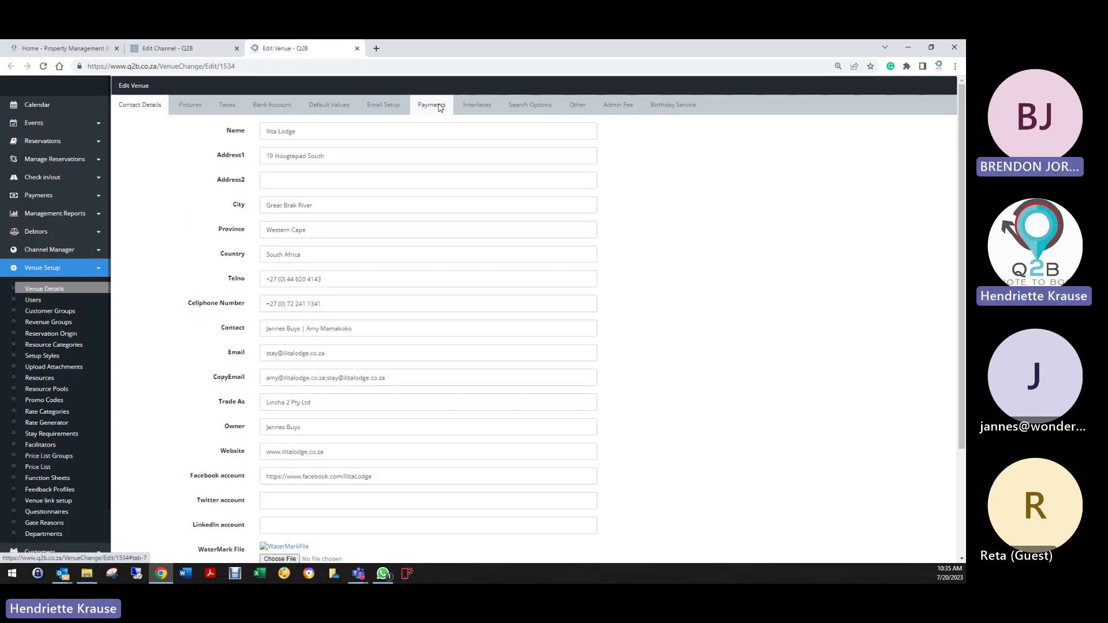
pyautogui.click(439, 107)
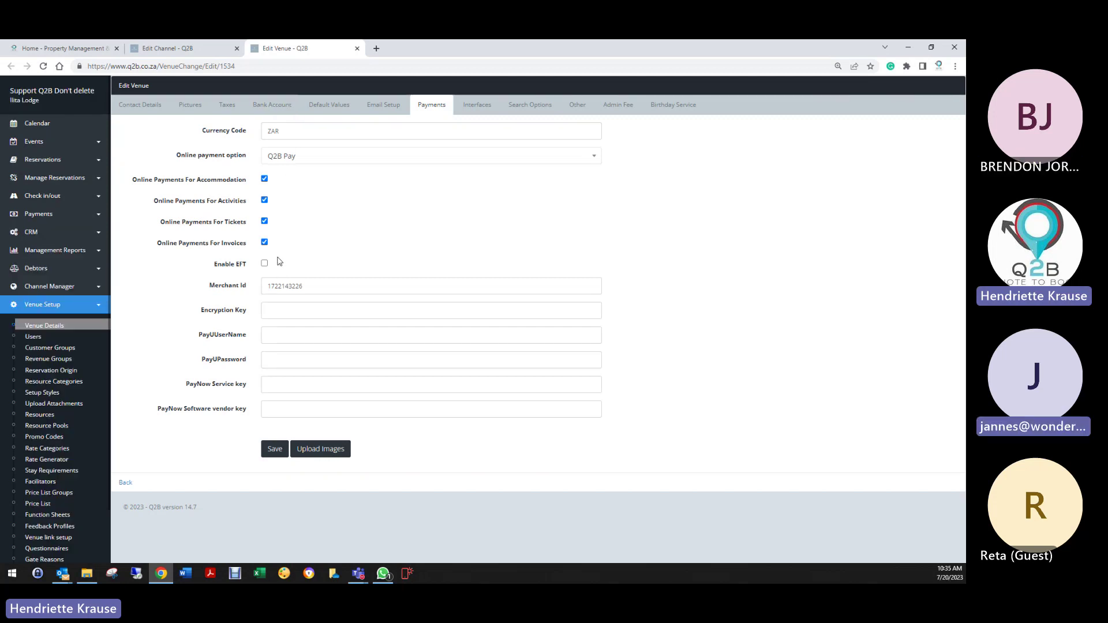
pyautogui.click(173, 48)
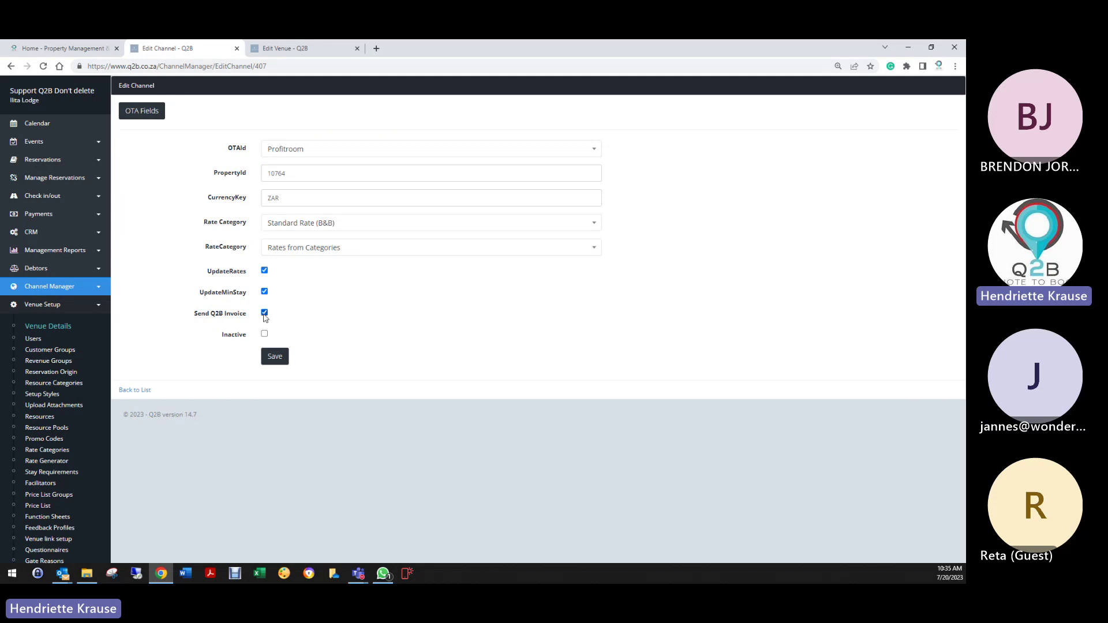
# Step: Save the Profitroom channel, reopen it to check the Send Q2B Invoice option, and save it again
pyautogui.click(276, 357)
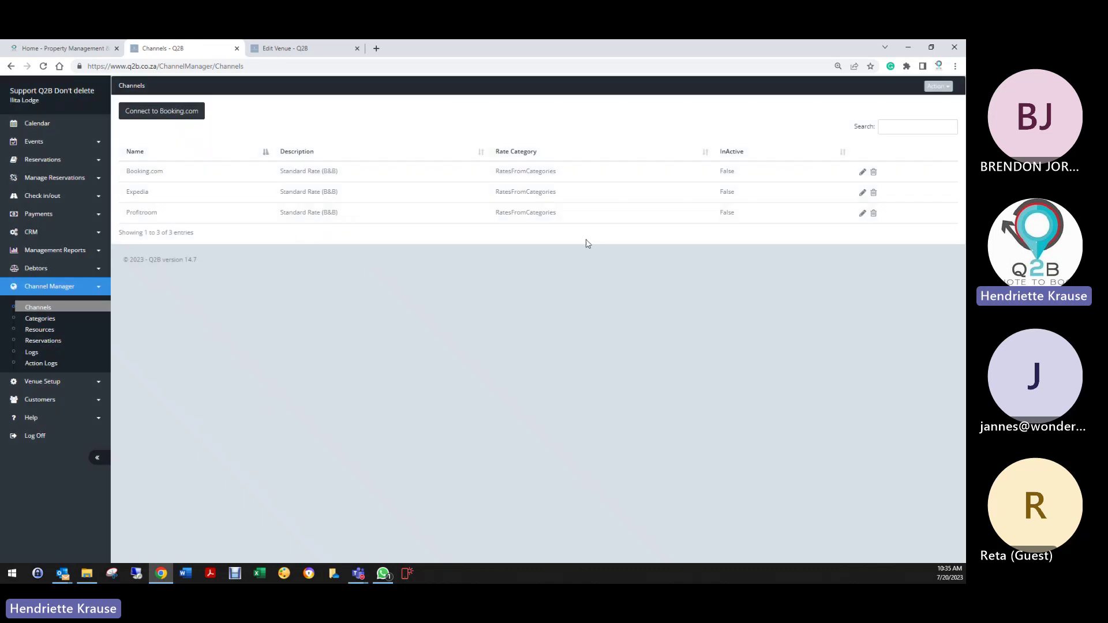
pyautogui.click(862, 213)
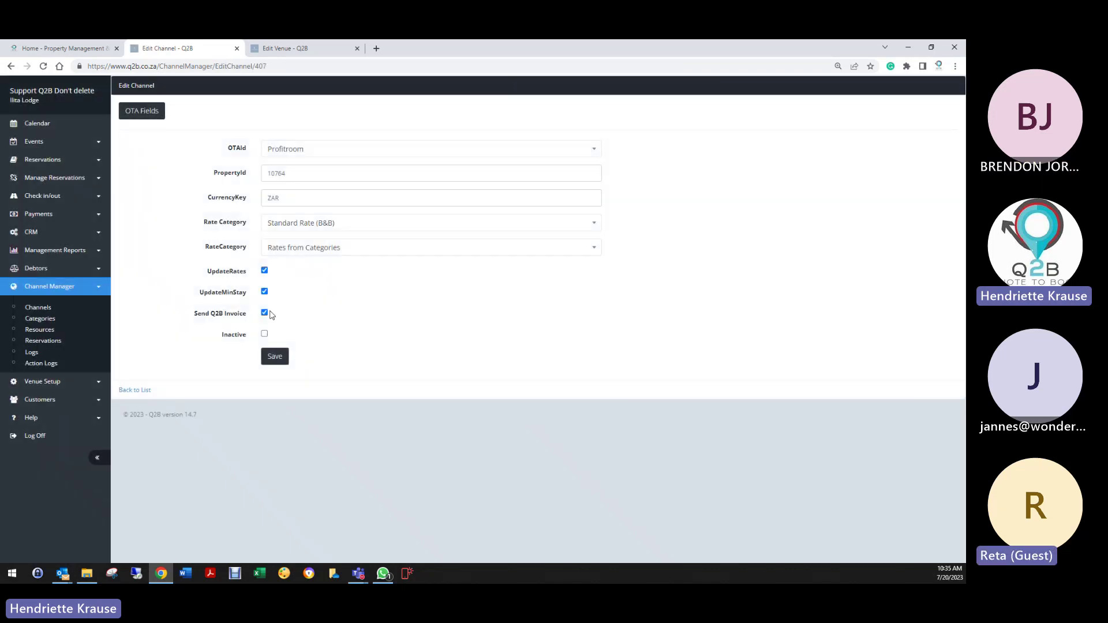
pyautogui.click(275, 356)
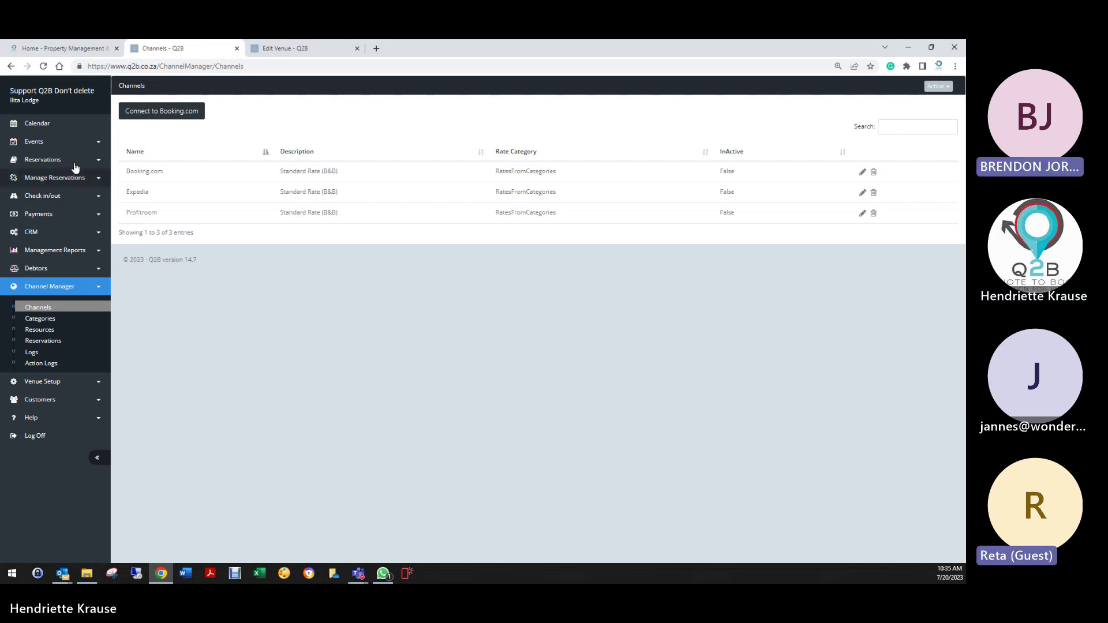
# Step: Open the quote dated 05/12/2023 from the reservation list, print it to PDF to examine the Pay Now options, and exit the booking
pyautogui.click(43, 160)
pyautogui.click(41, 181)
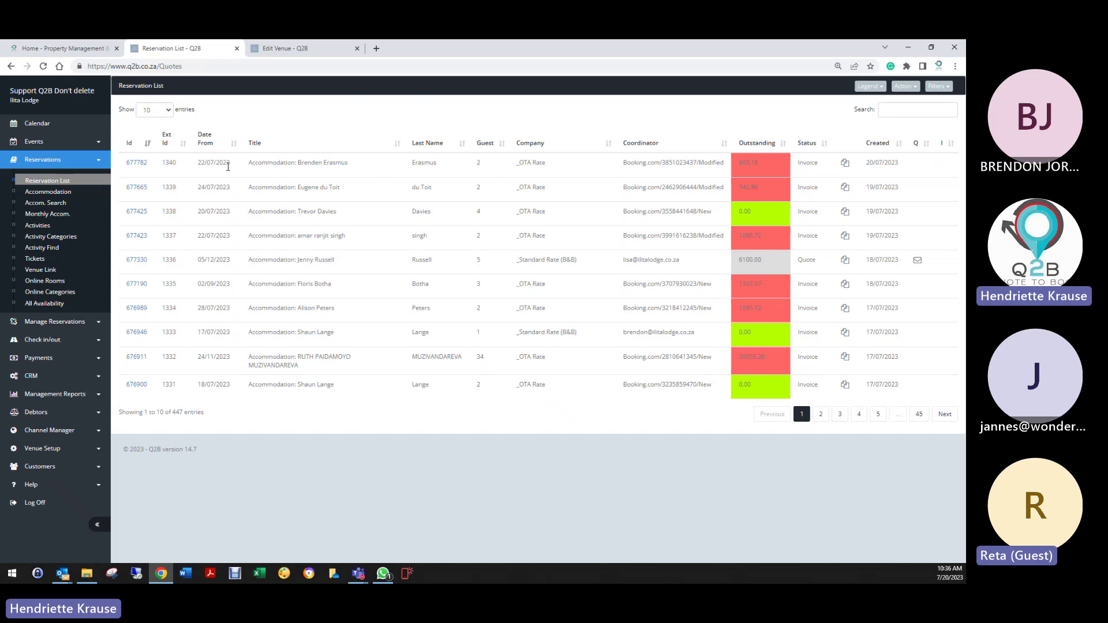
pyautogui.click(136, 264)
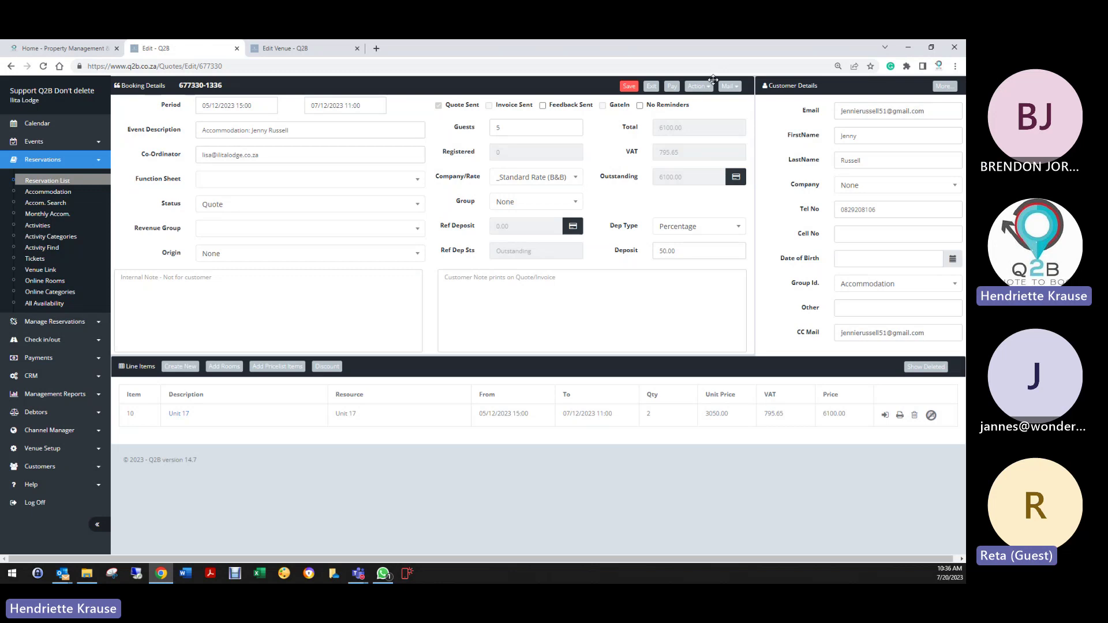
pyautogui.click(698, 86)
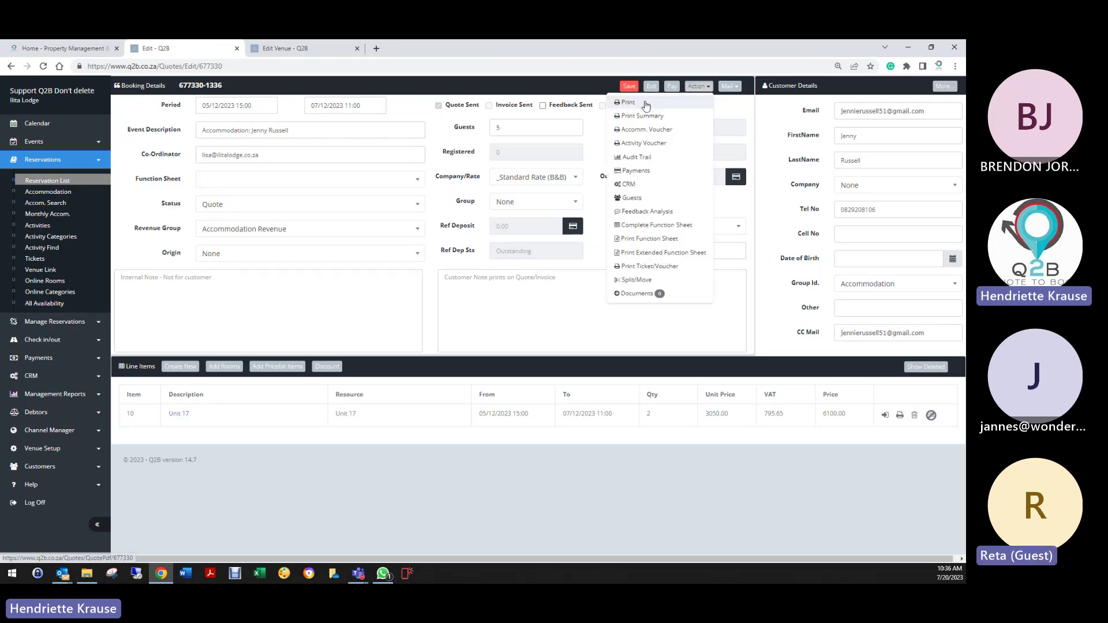
pyautogui.click(618, 125)
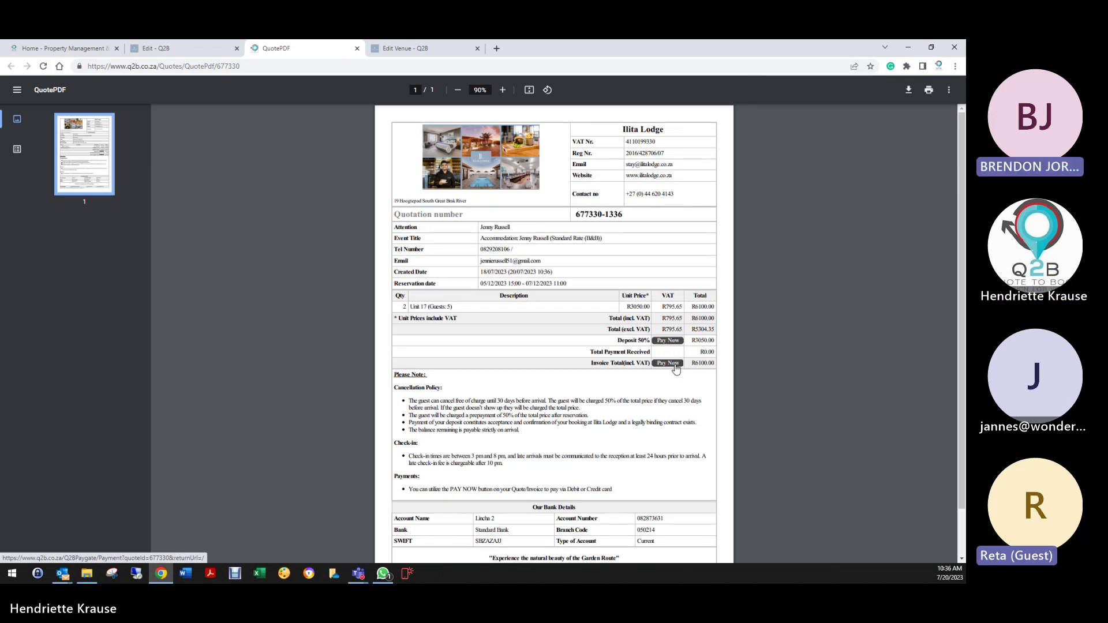
pyautogui.click(357, 49)
pyautogui.click(652, 86)
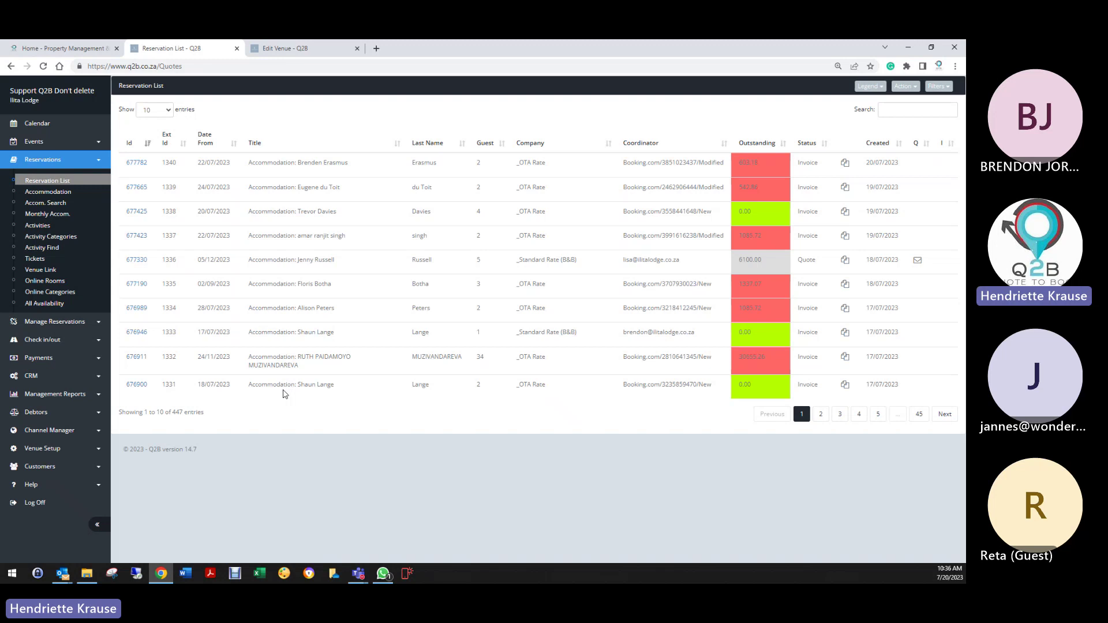
pyautogui.click(46, 449)
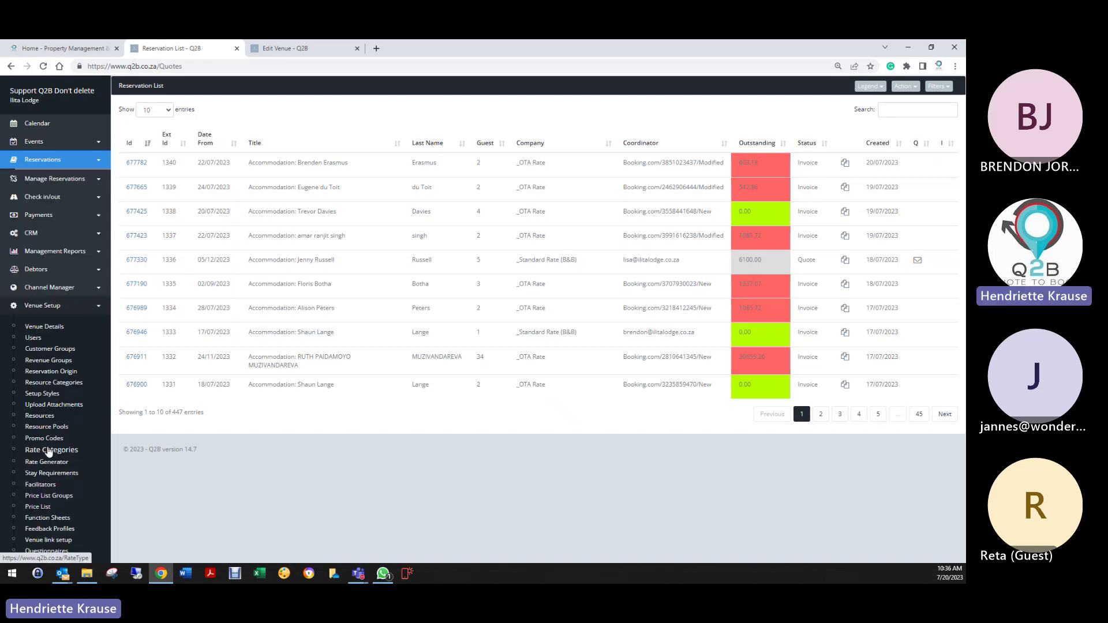
pyautogui.click(52, 288)
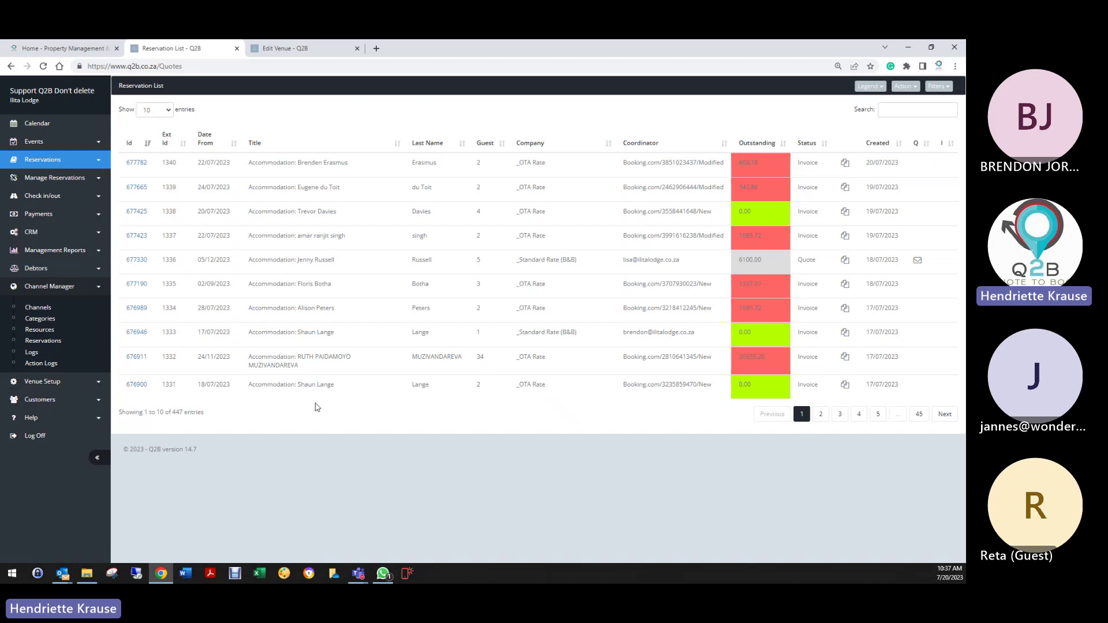
# Step: Select Room 1 for the night of 24/07/2023 in the accommodation booking grid, view the guest confirmation step, and return to the grid
pyautogui.click(49, 159)
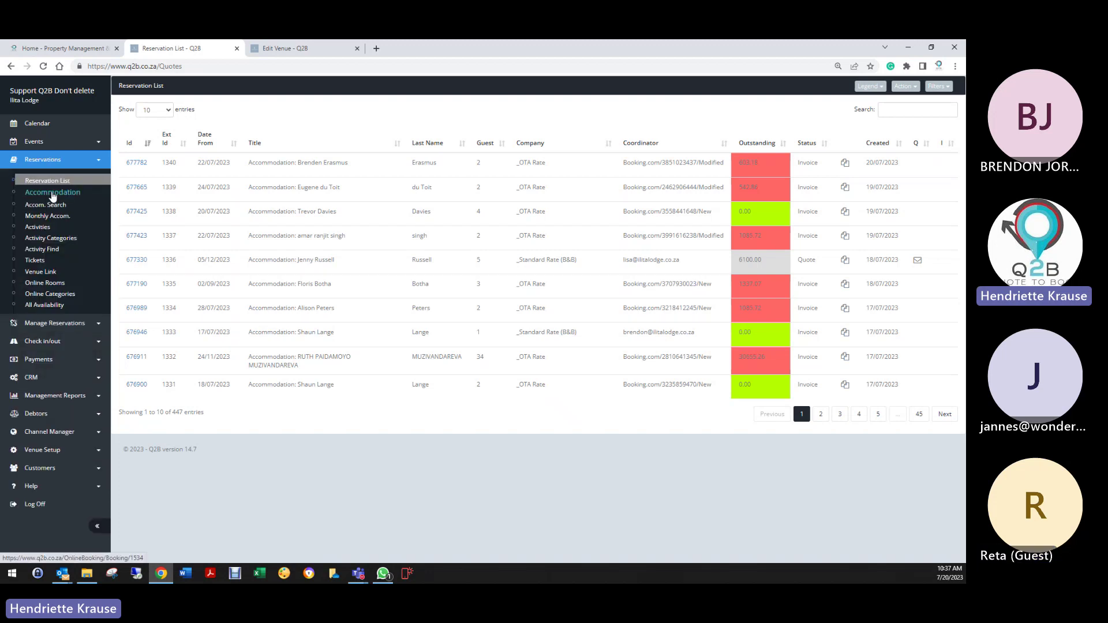
pyautogui.click(53, 194)
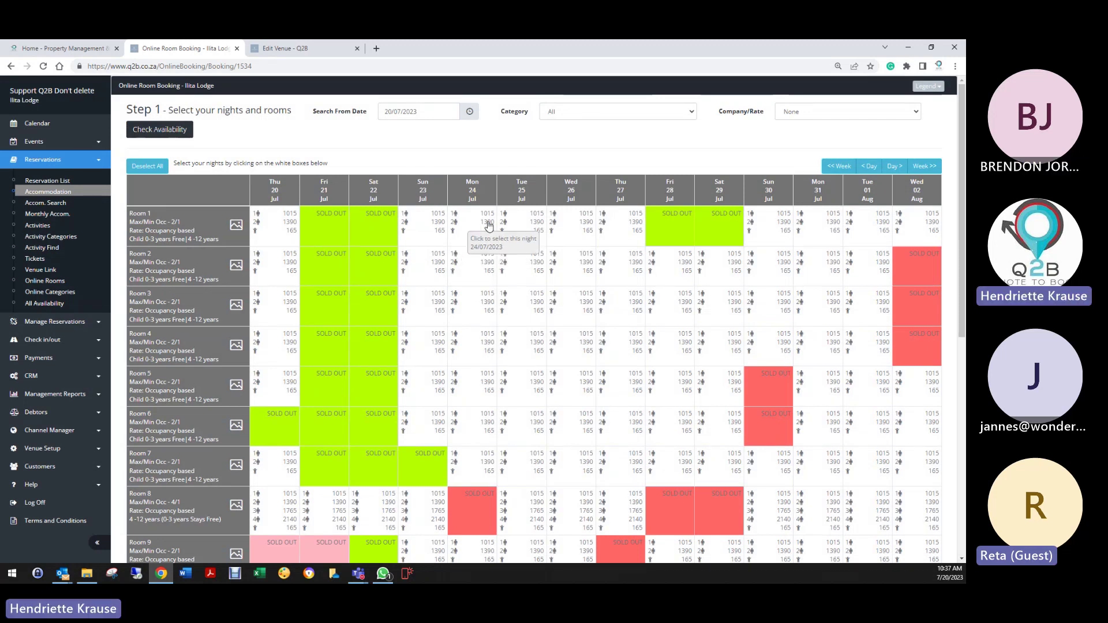
pyautogui.click(482, 233)
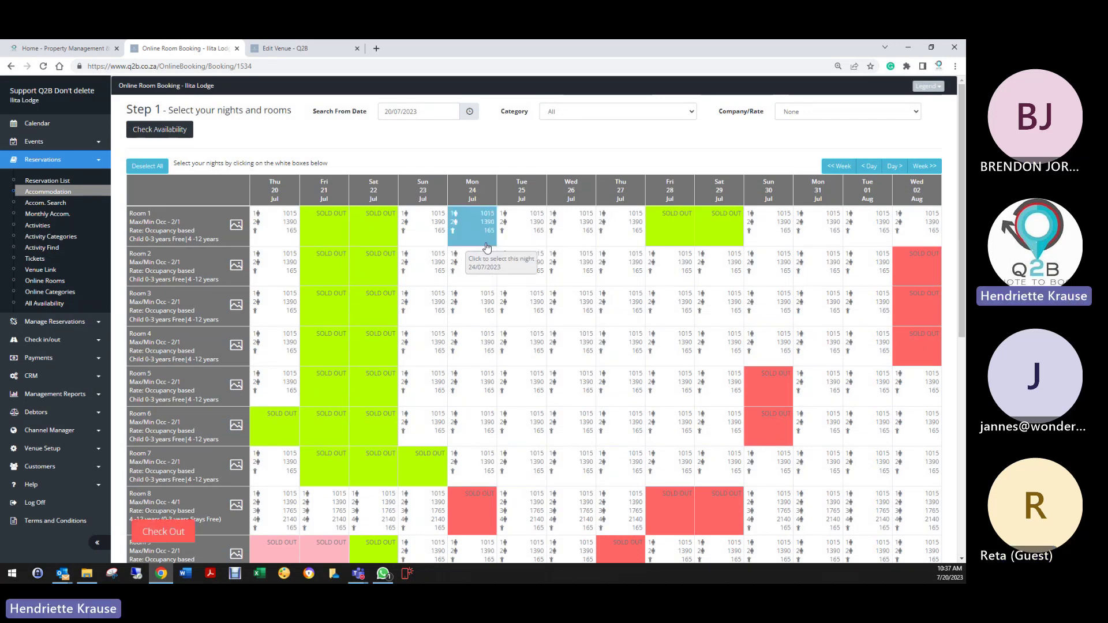
pyautogui.click(164, 532)
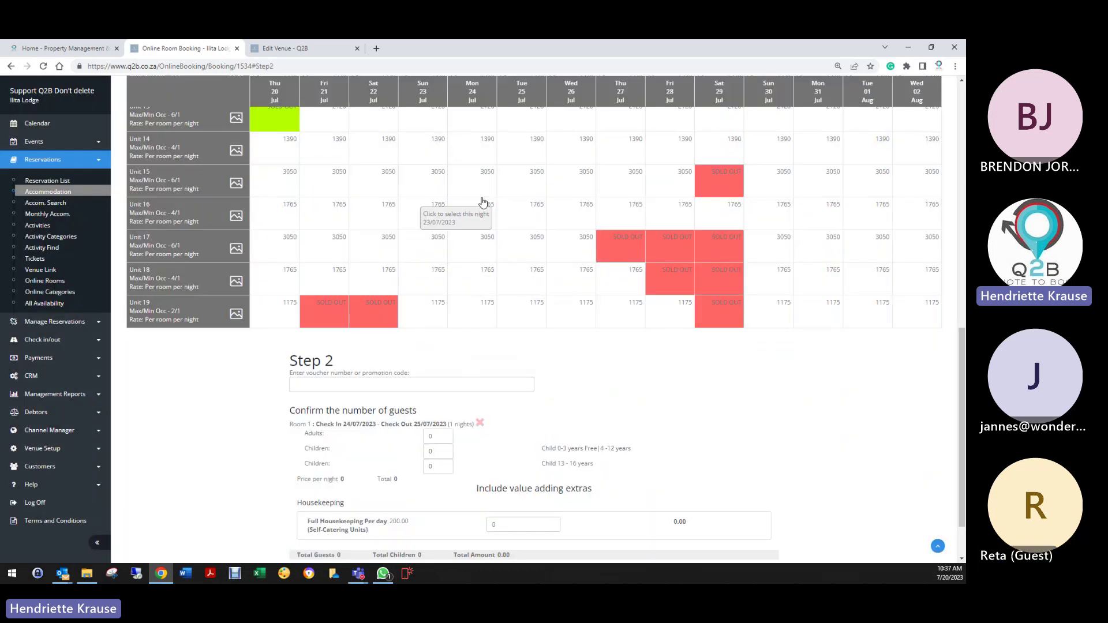
pyautogui.scroll(10, 527, 306)
pyautogui.scroll(2, 528, 297)
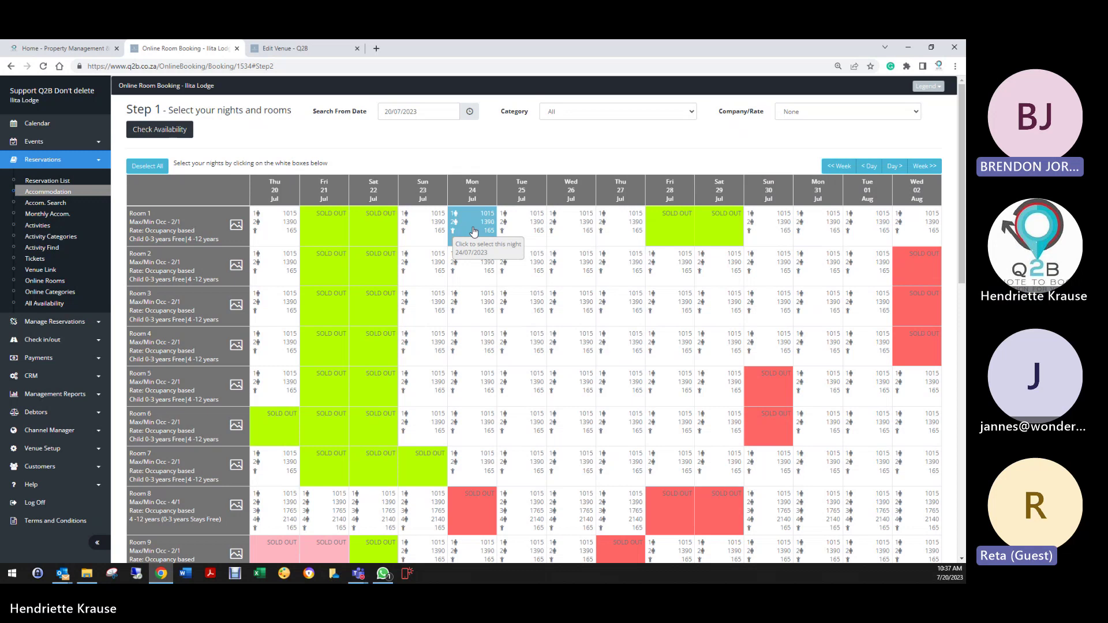
# Step: Close the venue details page and open the rate categories list
pyautogui.click(357, 49)
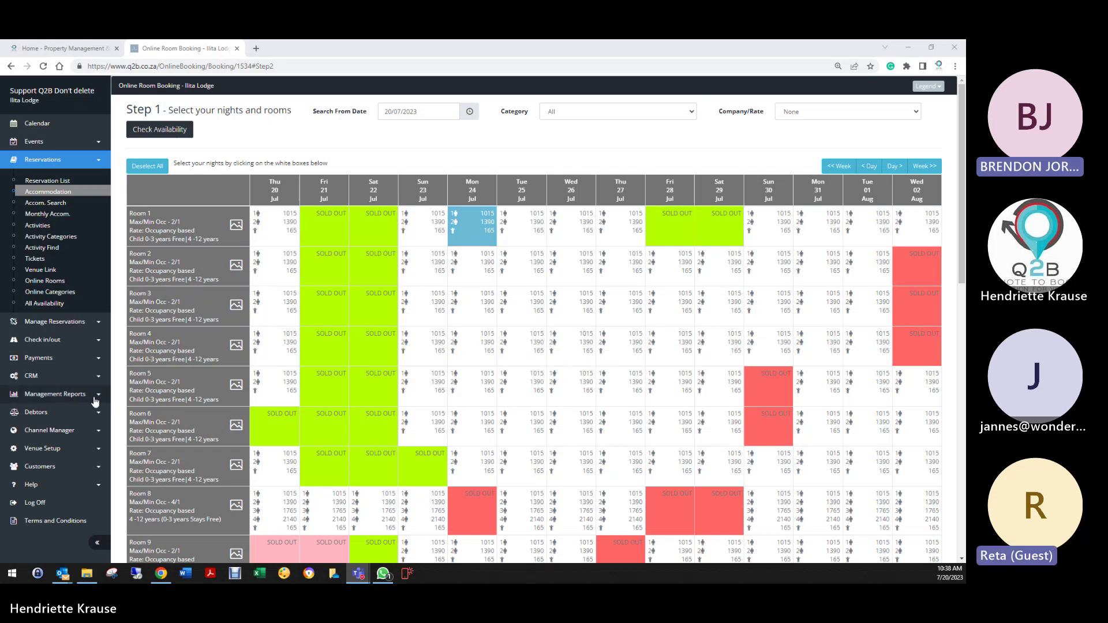
pyautogui.click(58, 453)
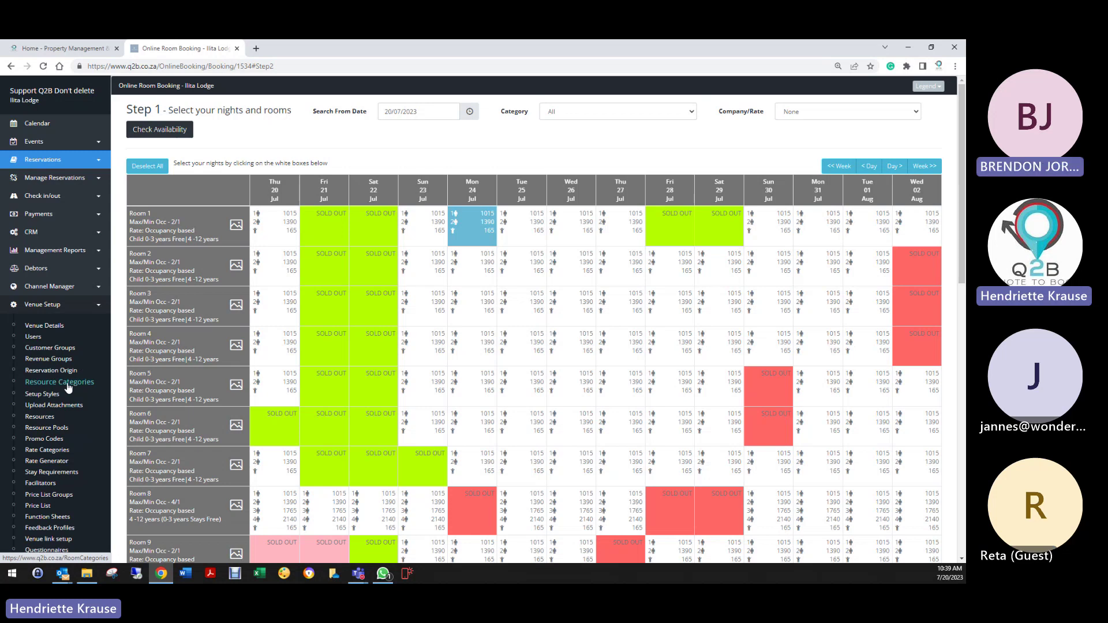
pyautogui.click(49, 451)
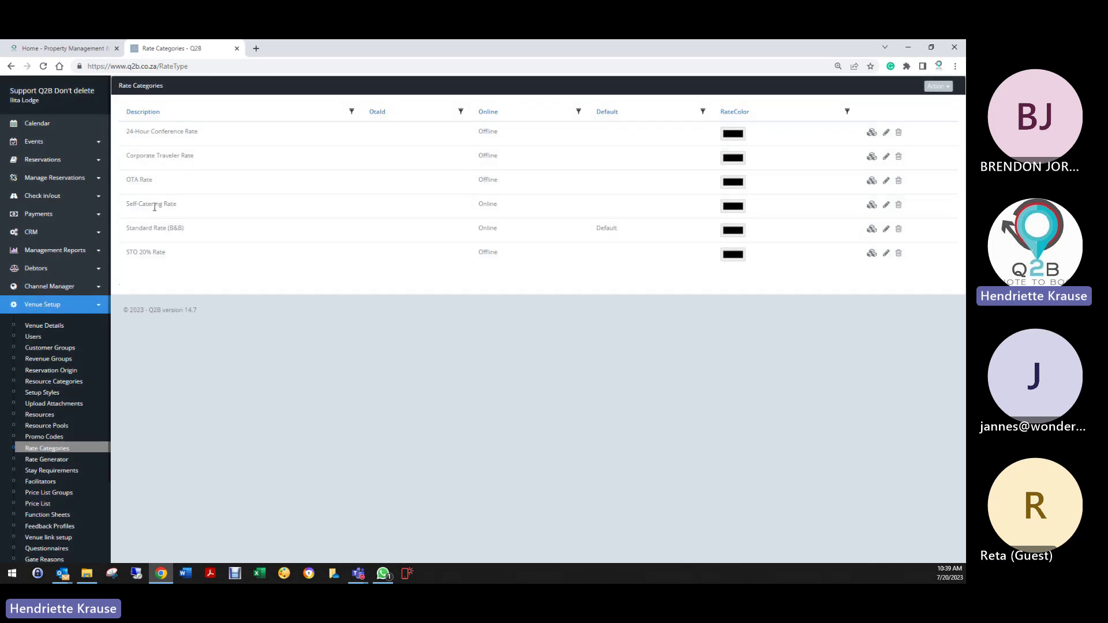
# Step: Open the rate generator, look through its selectable resource categories, and exit it
pyautogui.scroll(-2, 93, 406)
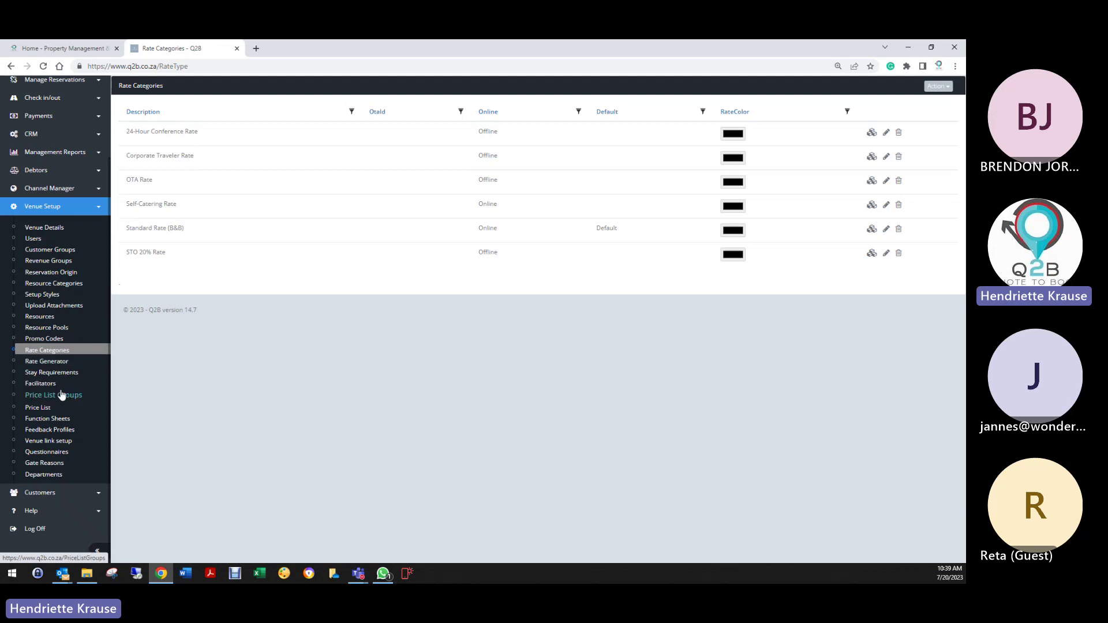
pyautogui.click(46, 364)
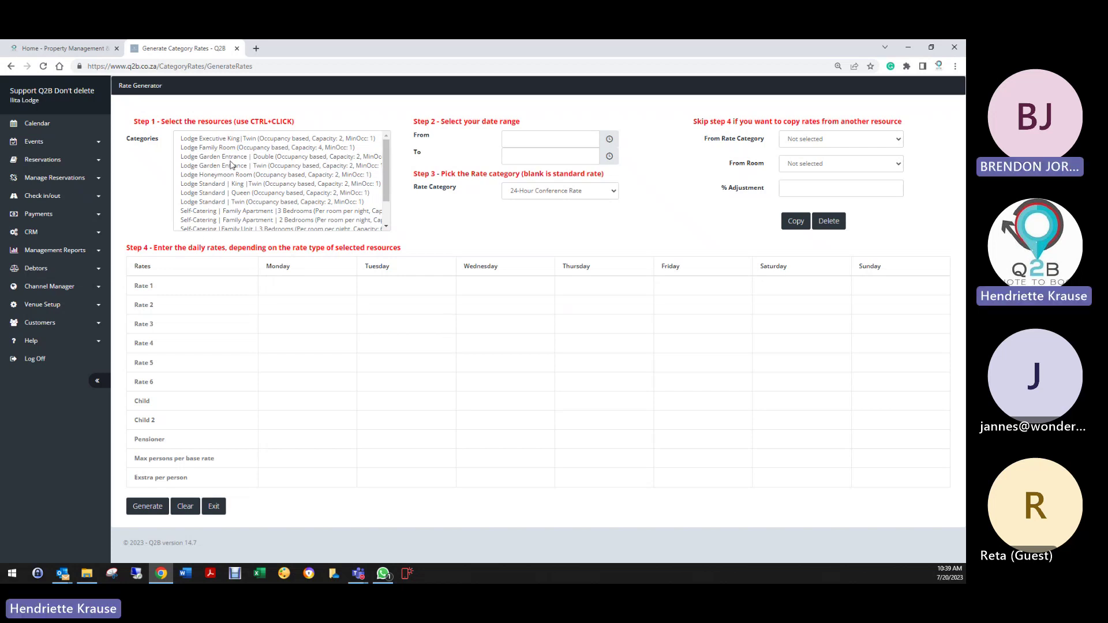
pyautogui.scroll(-2, 235, 220)
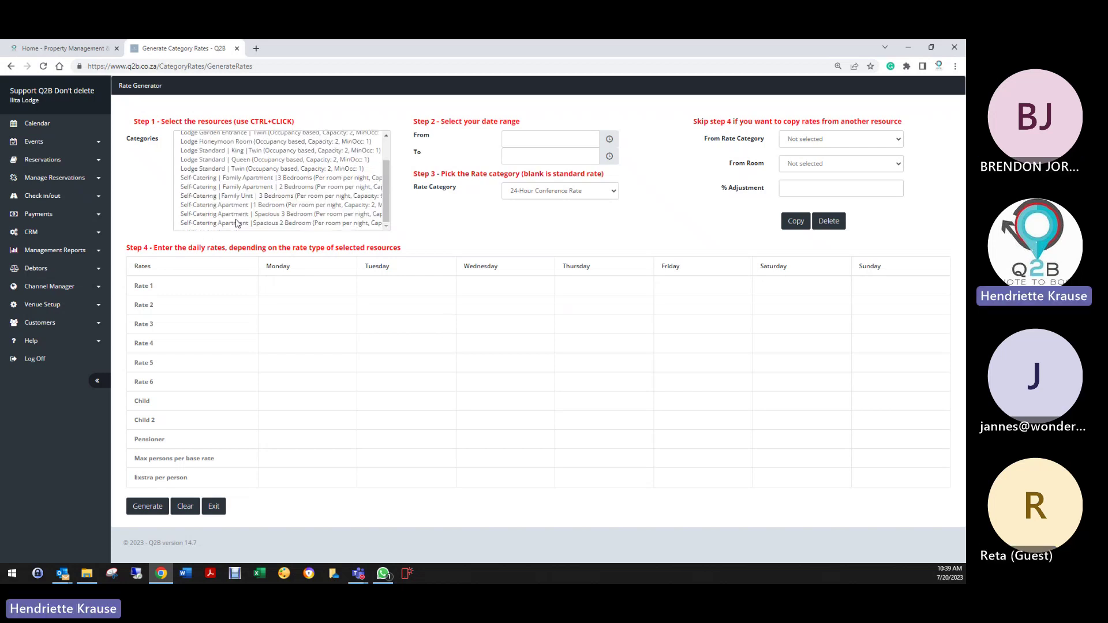
pyautogui.scroll(2, 204, 206)
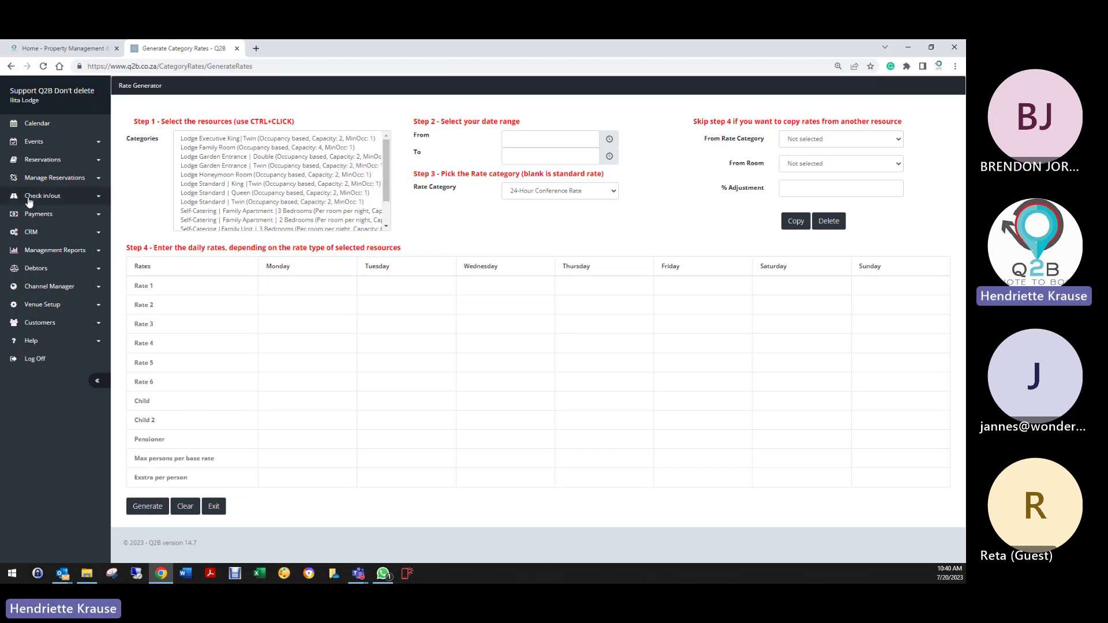
pyautogui.click(214, 506)
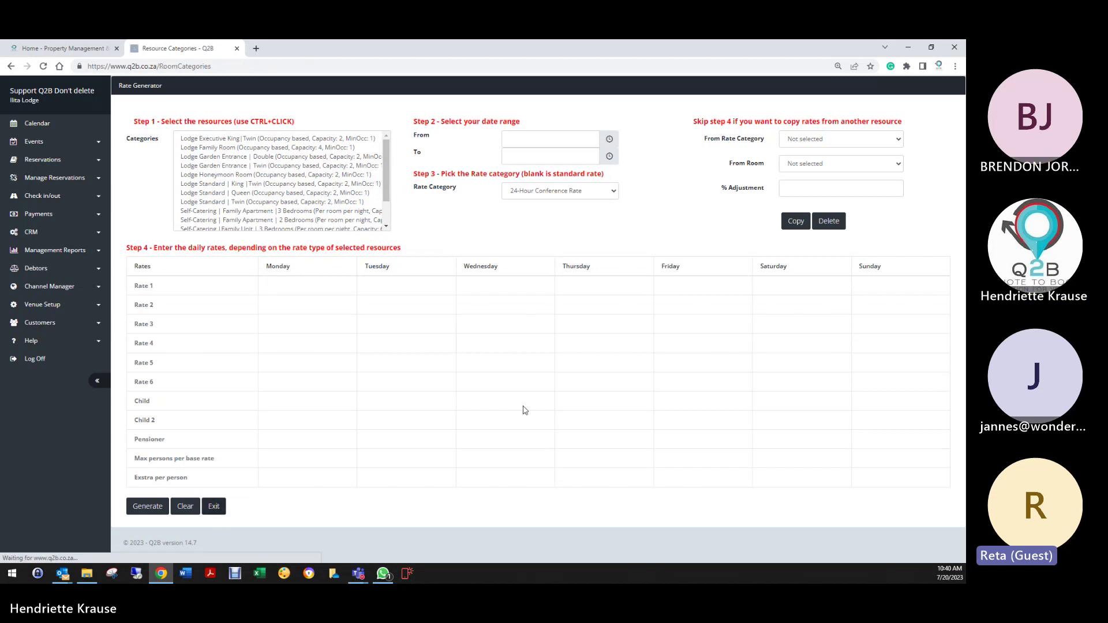